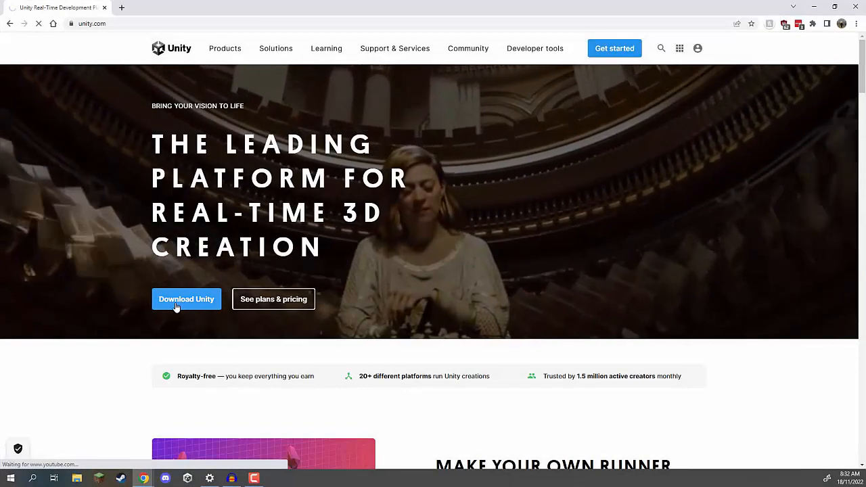
Step: Download Unity Hub for Windows, install it in the proposed destination folder and launch it
{"action": "left_click", "coordinate": [176, 307]}
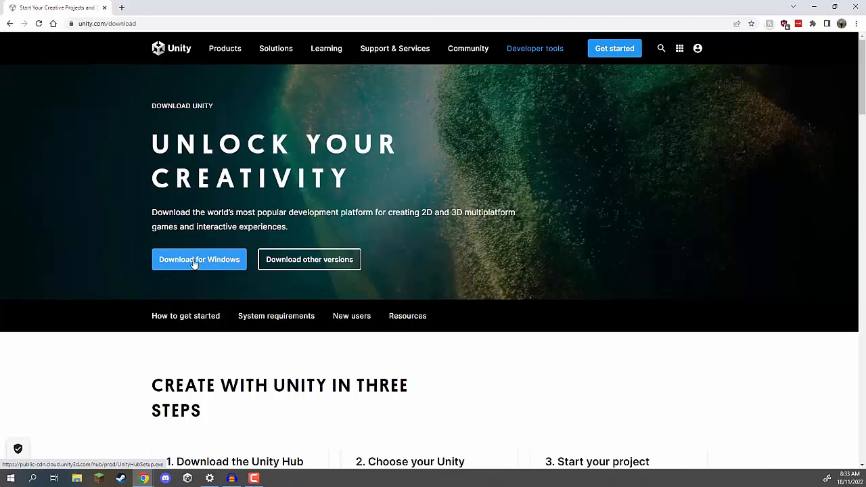
{"action": "left_click", "coordinate": [195, 263]}
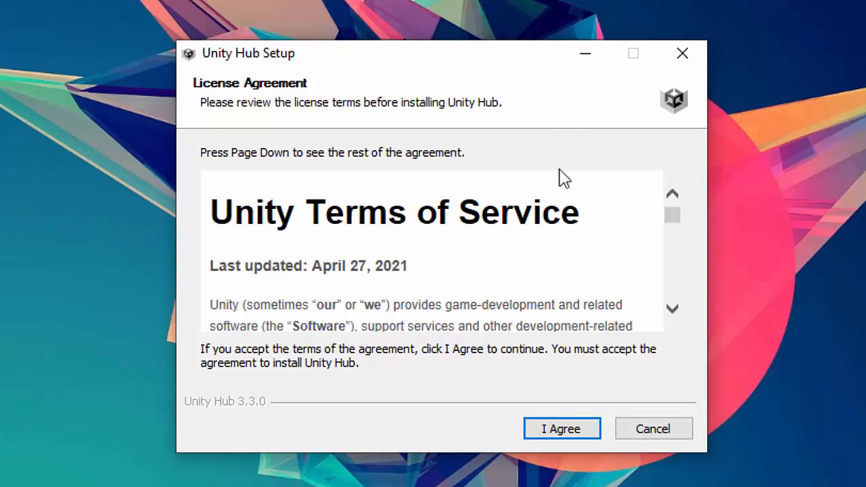
{"action": "left_click", "coordinate": [549, 428]}
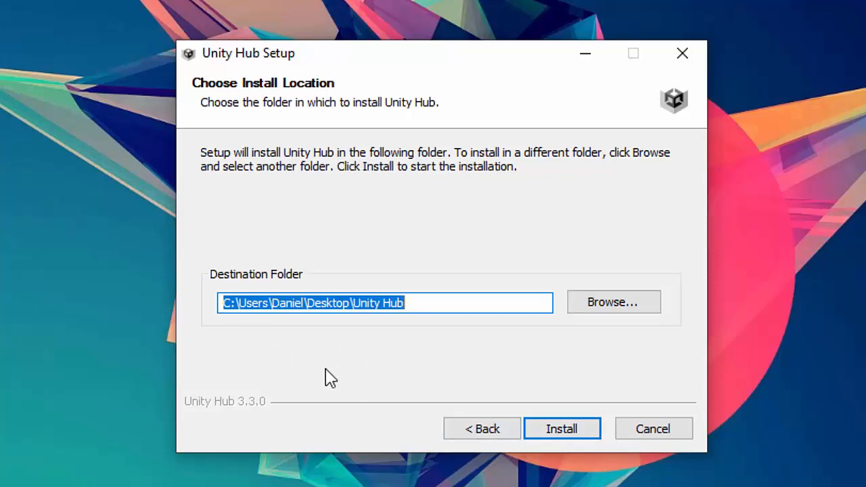
{"action": "key", "text": "Return"}
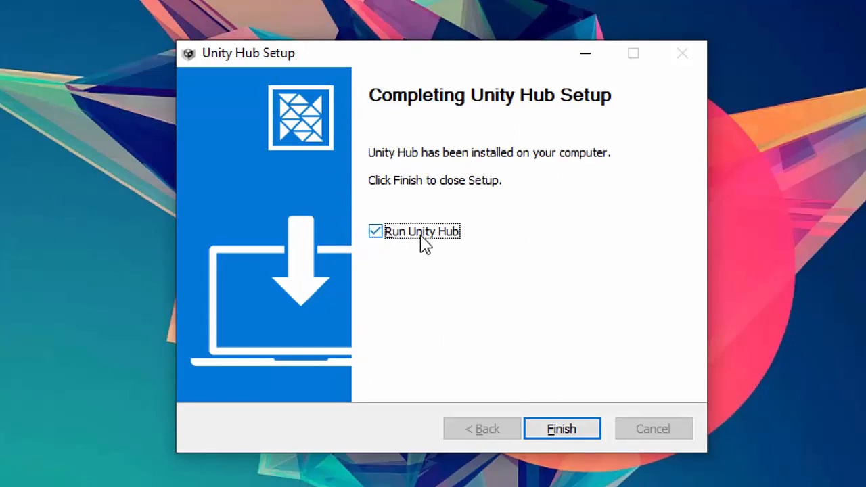
{"action": "left_click", "coordinate": [562, 429]}
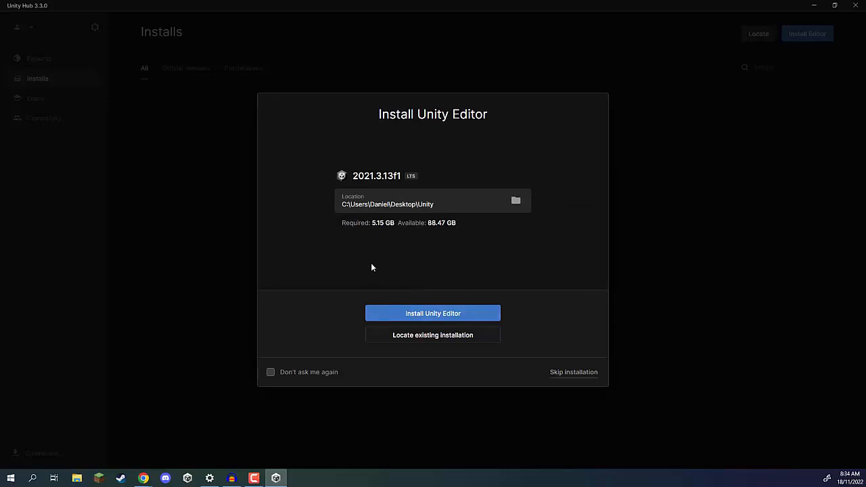
Step: Skip the initial editor installation offer and choose the recommended 2021.3.13f1 LTS release for installation instead
{"action": "left_click", "coordinate": [569, 377]}
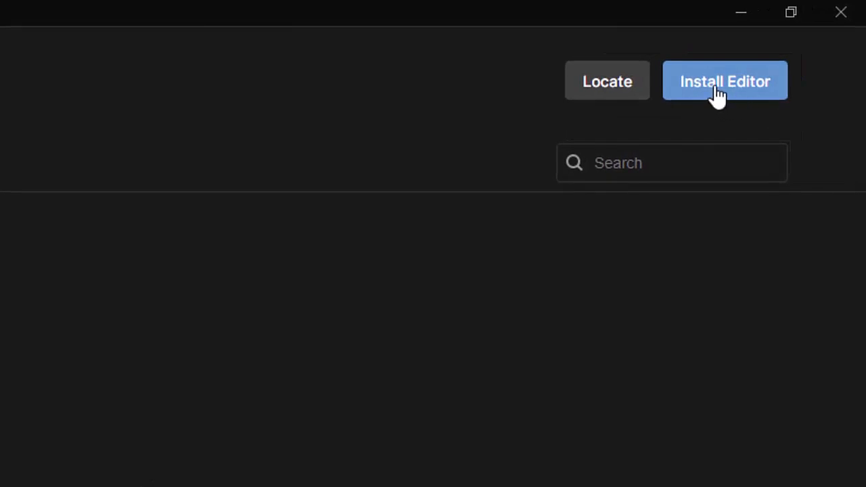
{"action": "left_click", "coordinate": [718, 94]}
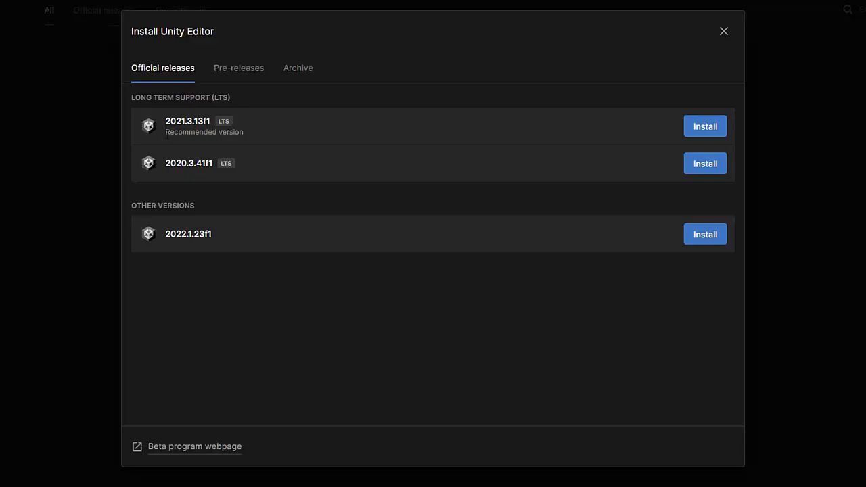
{"action": "left_click_drag", "start_coordinate": [166, 132], "coordinate": [223, 132]}
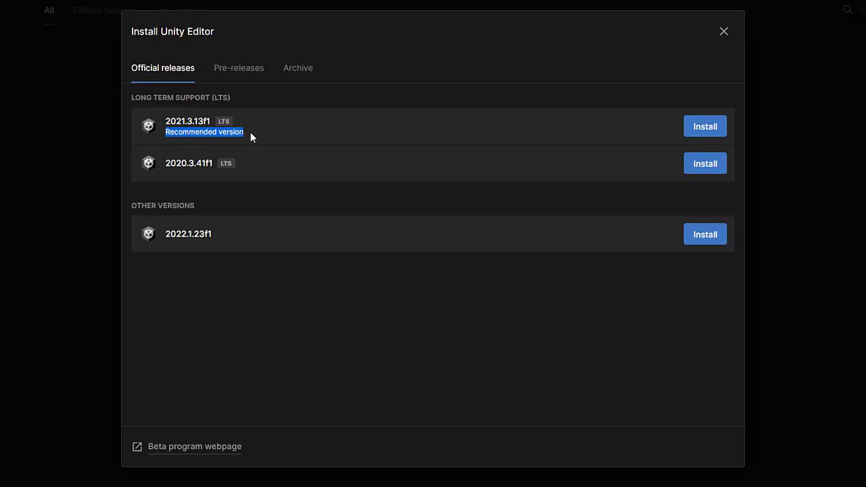
{"action": "left_click", "coordinate": [224, 133]}
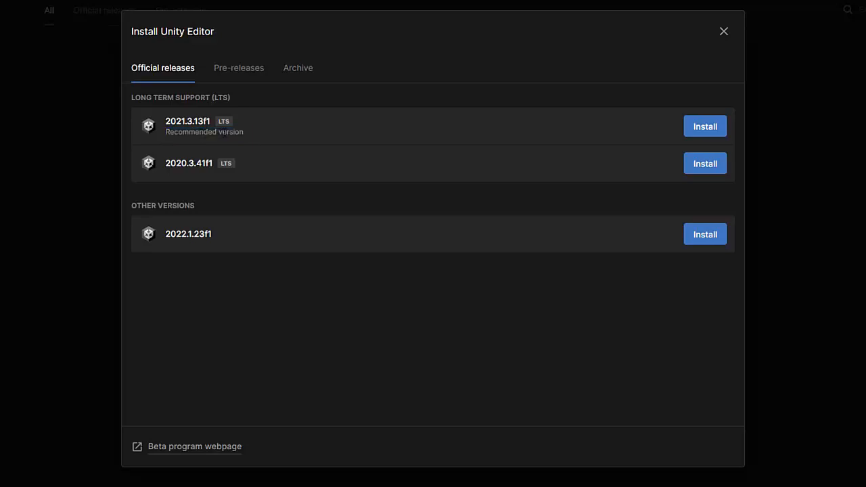
{"action": "left_click", "coordinate": [706, 128]}
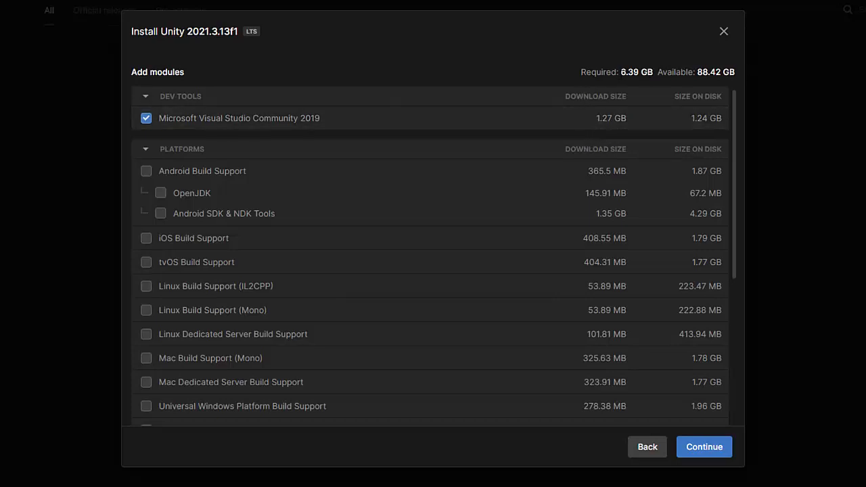
Step: Install the editor with the Microsoft Visual Studio Community 2019 module, accepting its license terms
{"action": "left_click_drag", "start_coordinate": [621, 72], "coordinate": [643, 72]}
{"action": "left_click", "coordinate": [626, 58]}
{"action": "left_click", "coordinate": [703, 444]}
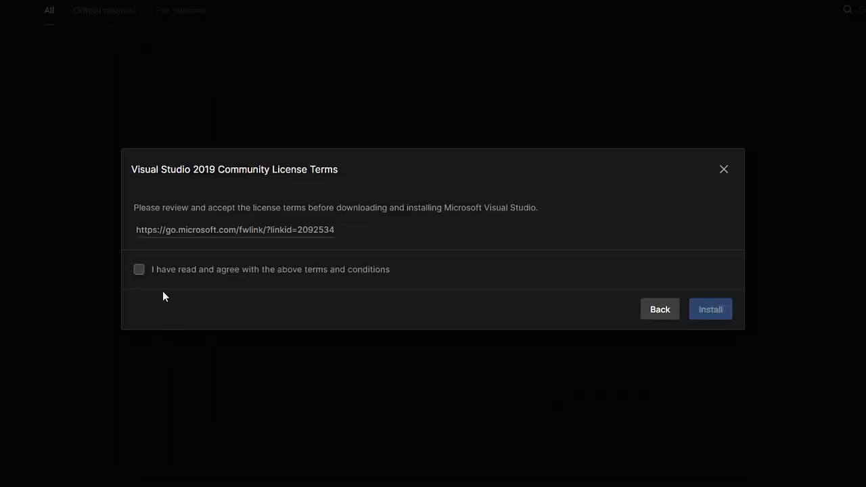
{"action": "left_click", "coordinate": [140, 270]}
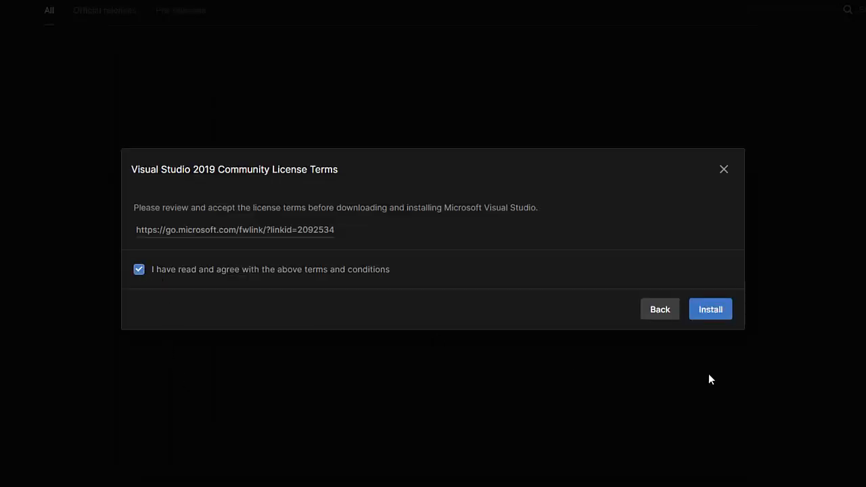
{"action": "left_click", "coordinate": [719, 317]}
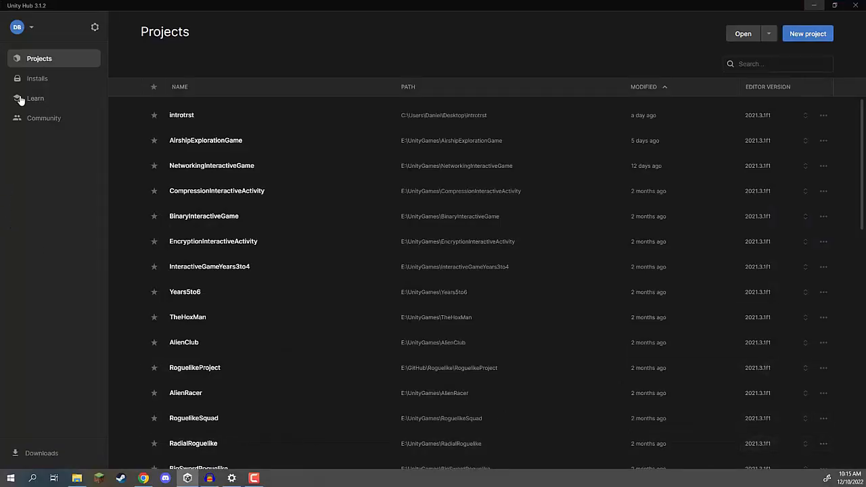
Step: Check the installed editor versions and start a new project based on the 3D Core template
{"action": "left_click", "coordinate": [40, 80]}
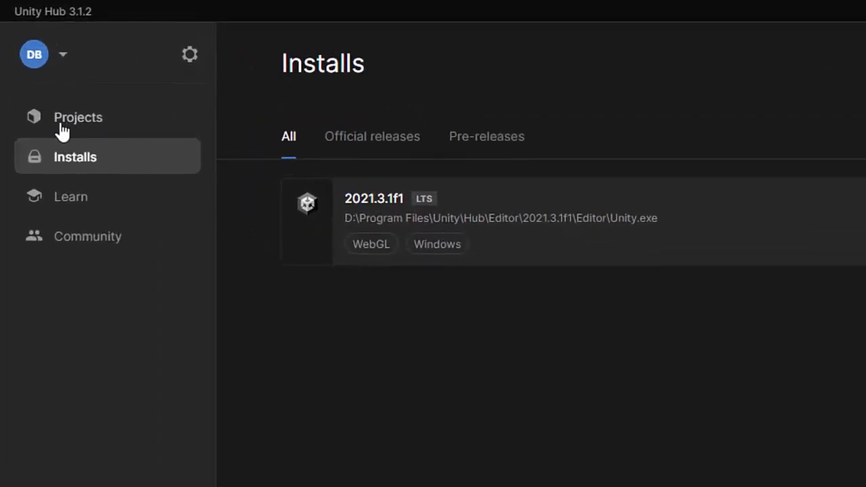
{"action": "left_click", "coordinate": [62, 122]}
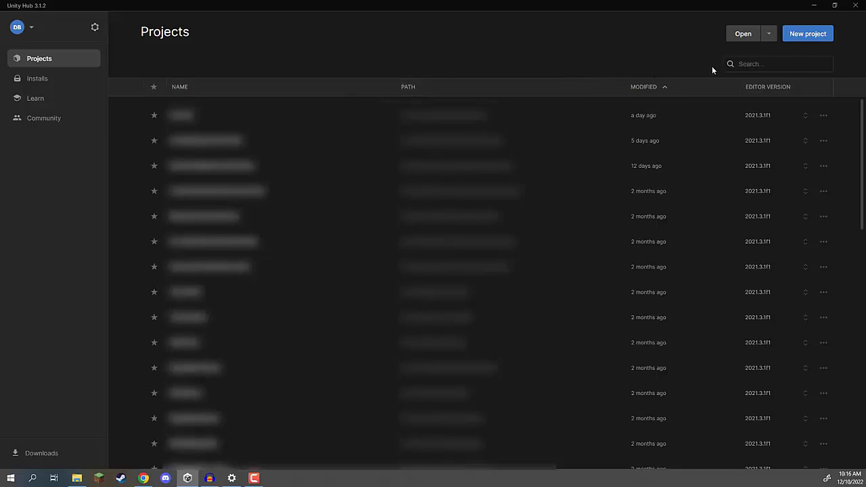
{"action": "left_click", "coordinate": [805, 40]}
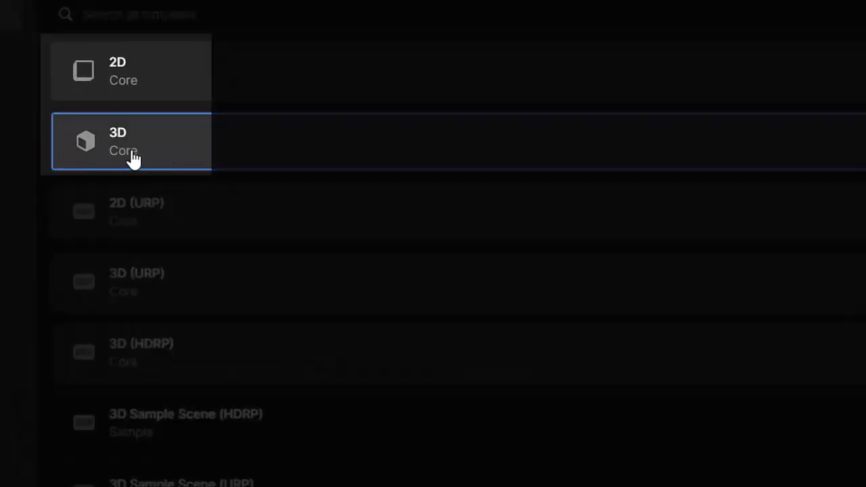
{"action": "left_click", "coordinate": [128, 93]}
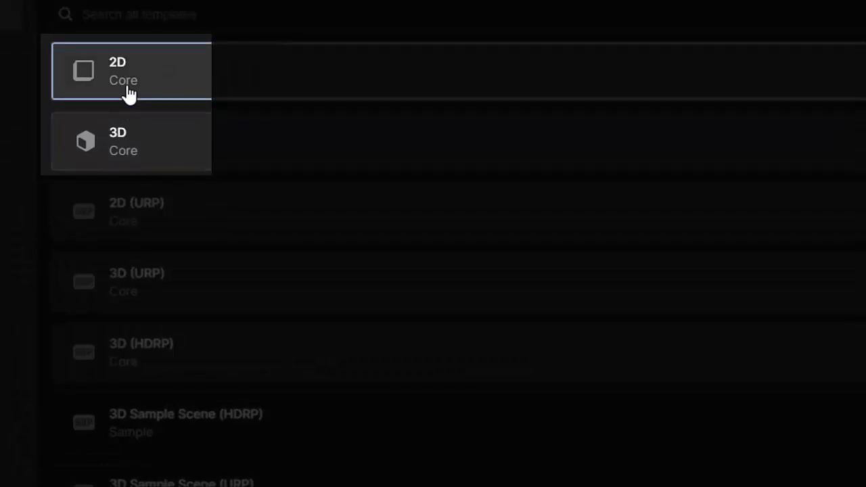
{"action": "left_click", "coordinate": [131, 152]}
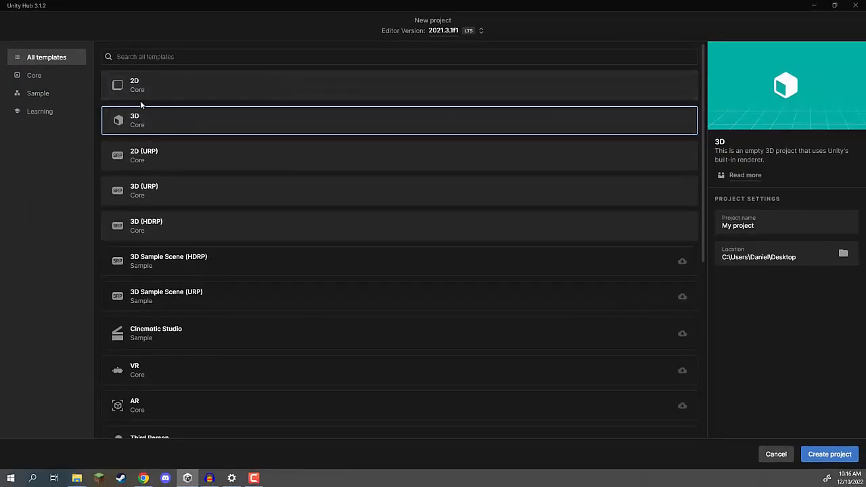
{"action": "left_click", "coordinate": [118, 90]}
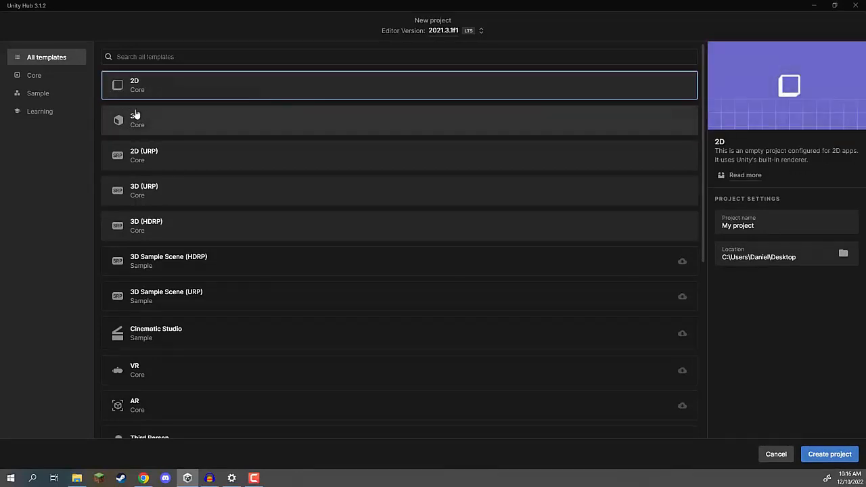
{"action": "left_click", "coordinate": [142, 125]}
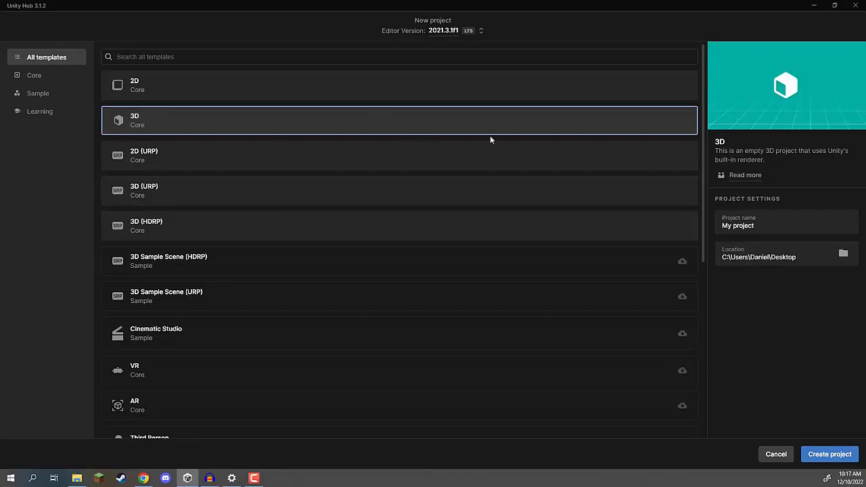
Step: Name the project IntroToUnity and create it in the proposed location
{"action": "left_click_drag", "start_coordinate": [776, 231], "coordinate": [707, 226]}
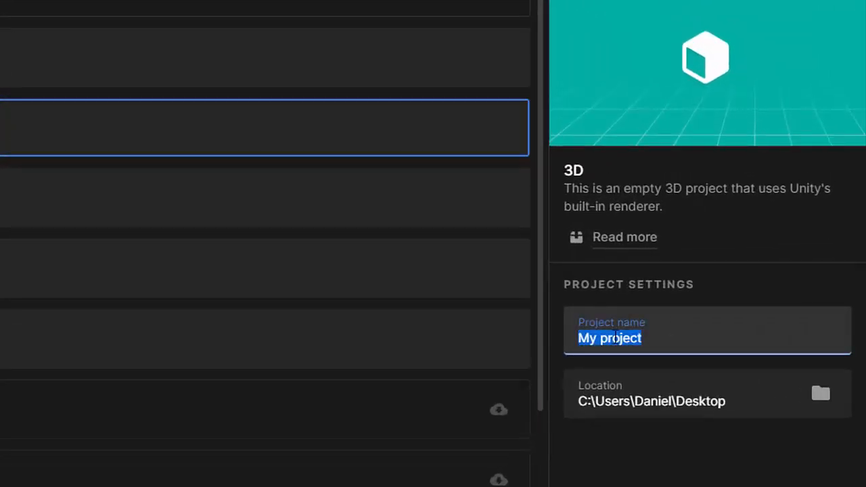
{"action": "type", "text": "Introto"}
{"action": "key", "text": "BackSpace"}
{"action": "key", "text": "BackSpace"}
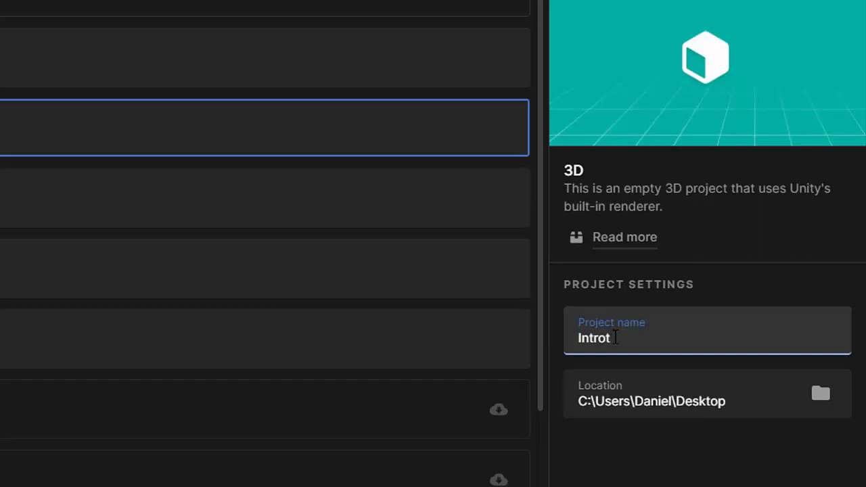
{"action": "type", "text": "ToUnity"}
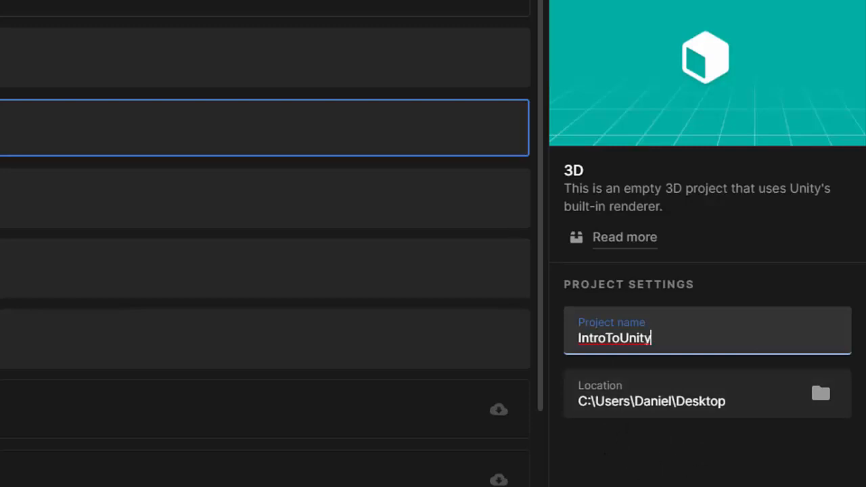
{"action": "left_click", "coordinate": [638, 457]}
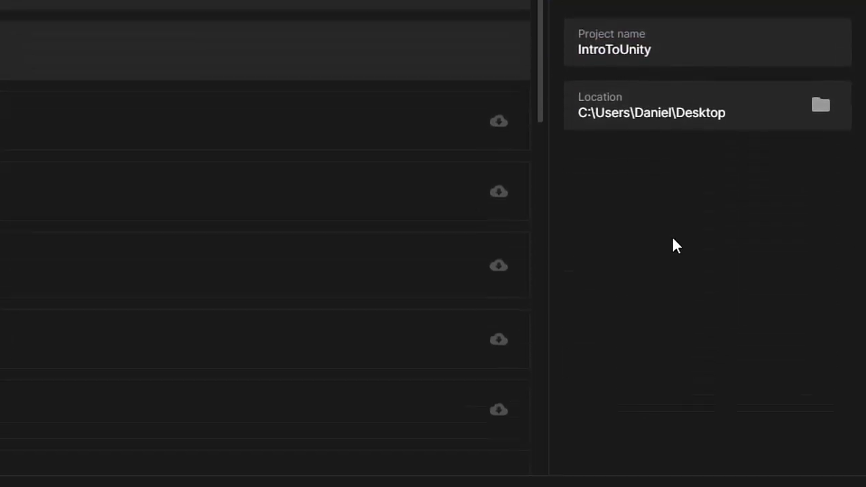
{"action": "left_click", "coordinate": [782, 459]}
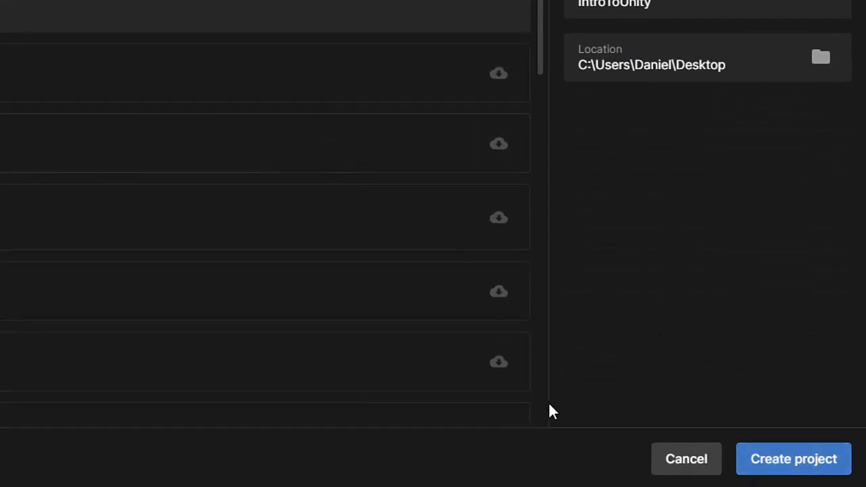
{"action": "left_click", "coordinate": [824, 474]}
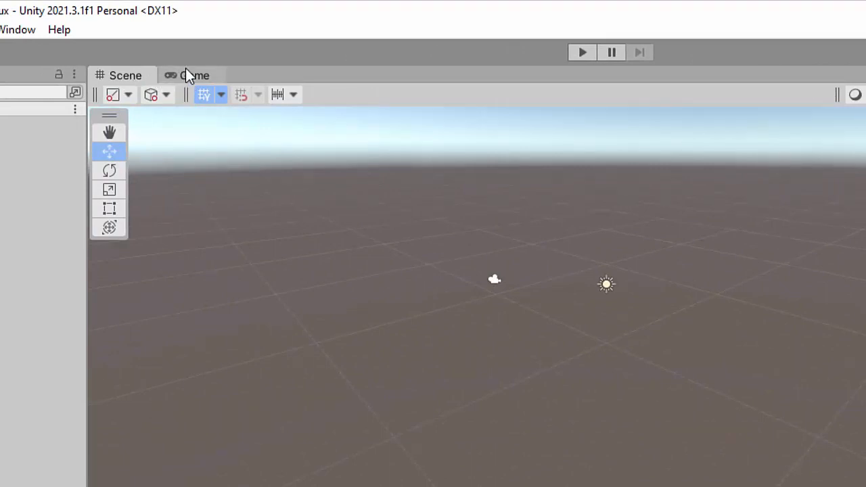
Step: Compare the Scene view with the Game view of the sample scene
{"action": "left_click", "coordinate": [186, 76]}
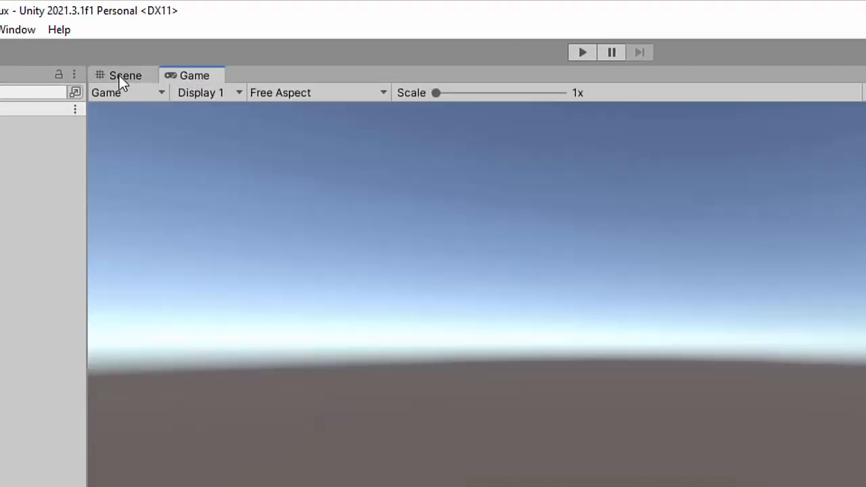
{"action": "left_click", "coordinate": [122, 77]}
{"action": "left_click", "coordinate": [187, 76]}
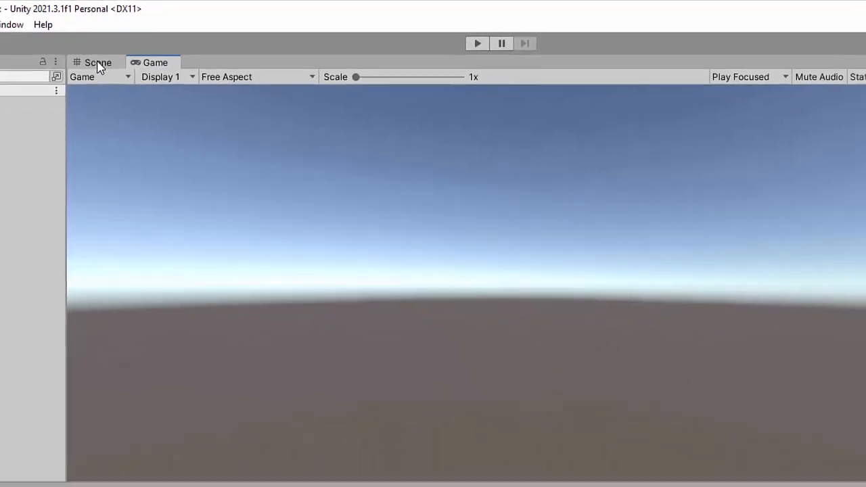
{"action": "left_click", "coordinate": [98, 62]}
{"action": "left_click", "coordinate": [155, 62]}
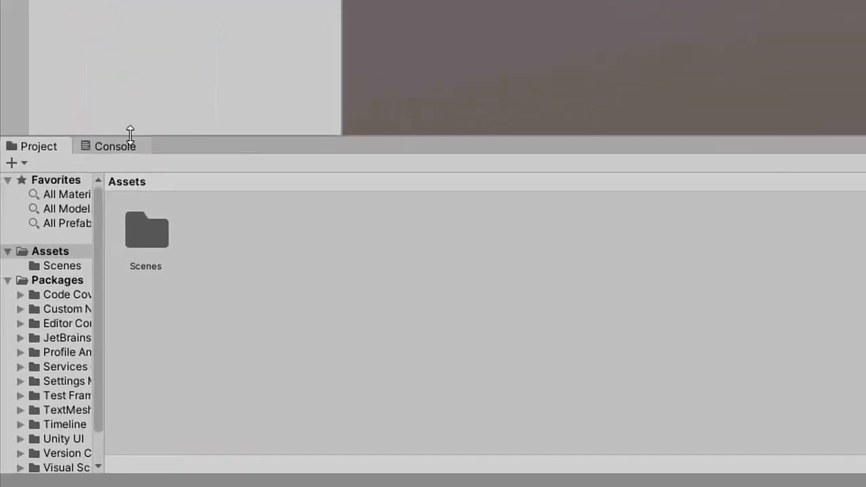
Step: View the Console and return to the project's Assets
{"action": "left_click", "coordinate": [31, 147]}
{"action": "left_click", "coordinate": [99, 148]}
{"action": "left_click", "coordinate": [45, 153]}
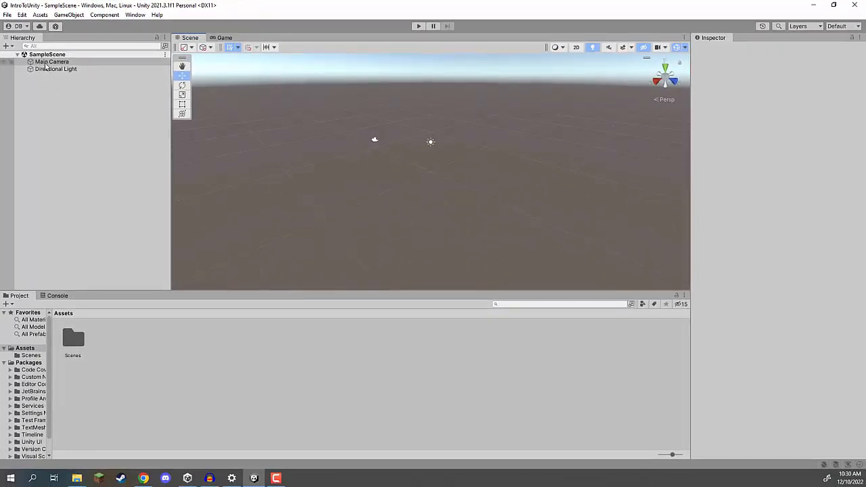
Step: Examine the components and properties of the Main Camera and the Directional Light, leaving nothing selected
{"action": "left_click", "coordinate": [46, 65]}
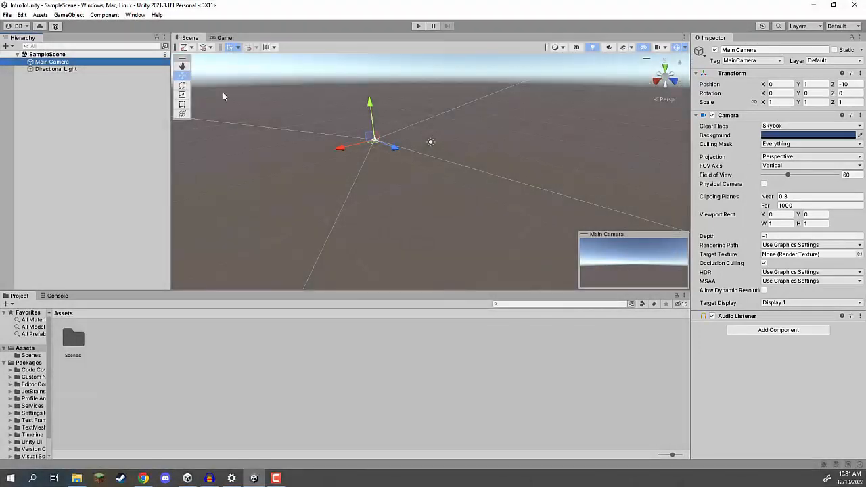
{"action": "left_click", "coordinate": [48, 70]}
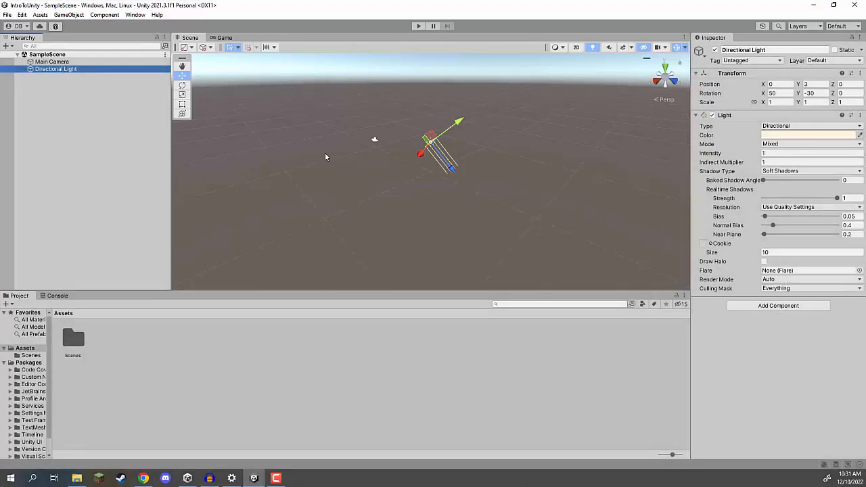
{"action": "left_click", "coordinate": [47, 62]}
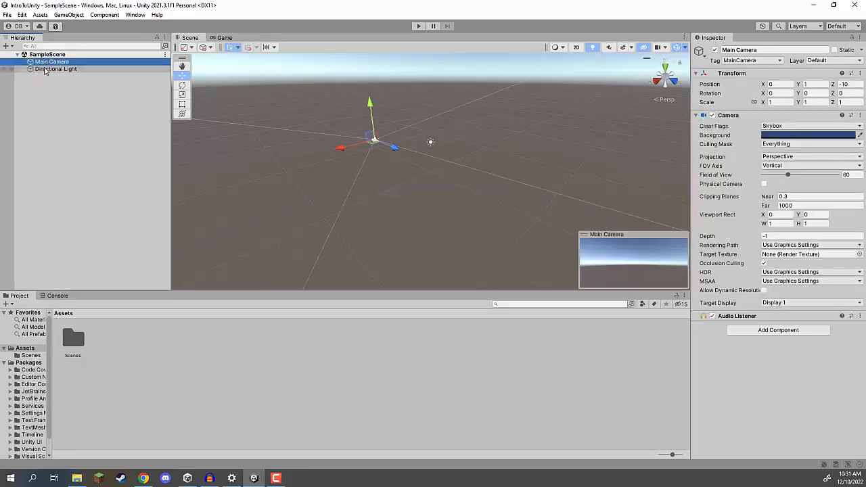
{"action": "left_click", "coordinate": [46, 69]}
{"action": "left_click", "coordinate": [45, 63]}
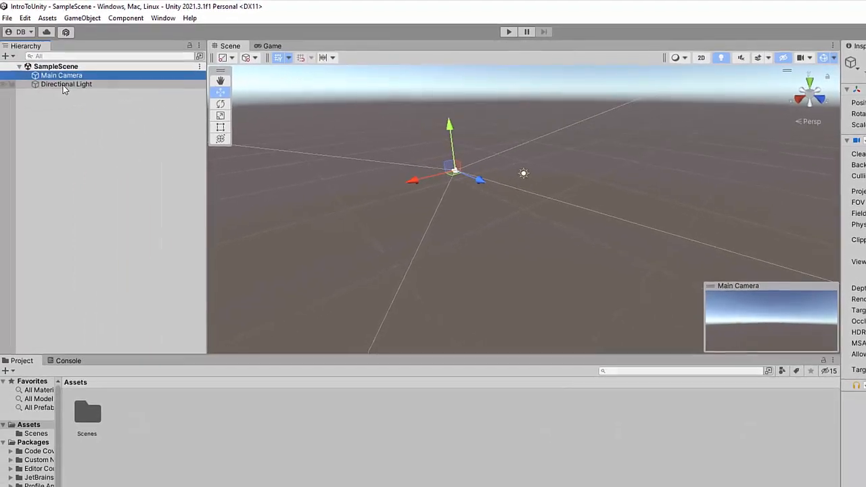
{"action": "left_click", "coordinate": [64, 84]}
{"action": "left_click", "coordinate": [81, 134]}
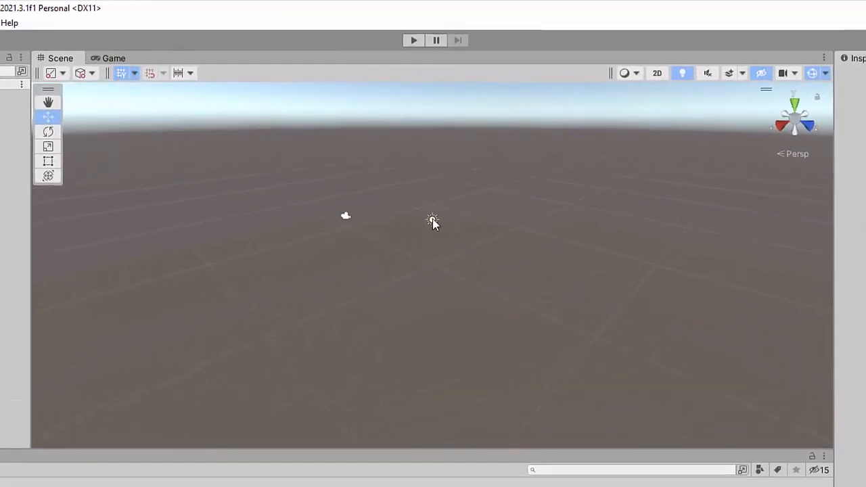
Step: Examine the contents of the Scenes folder and the asset types that can be created in the Assets folder
{"action": "left_click", "coordinate": [432, 220]}
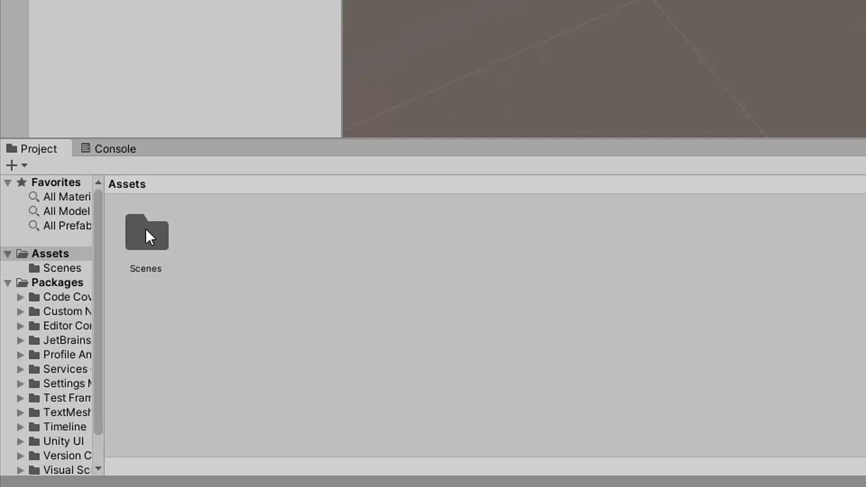
{"action": "double_click", "coordinate": [145, 228]}
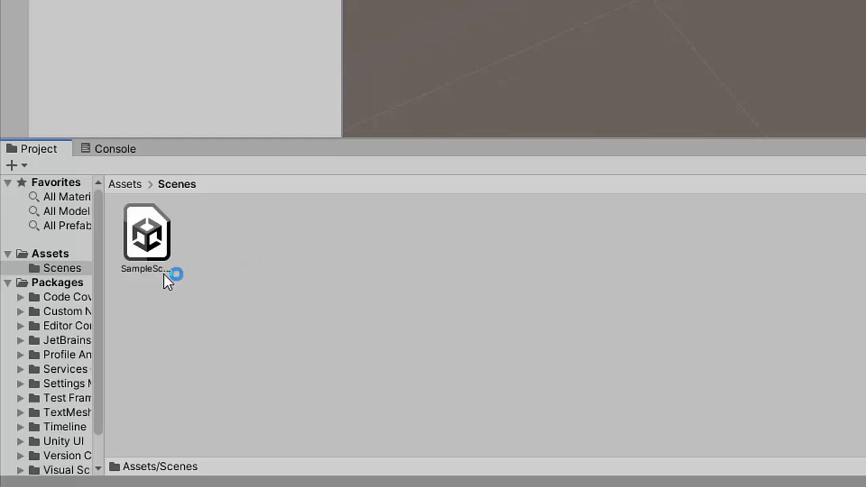
{"action": "left_click", "coordinate": [150, 242]}
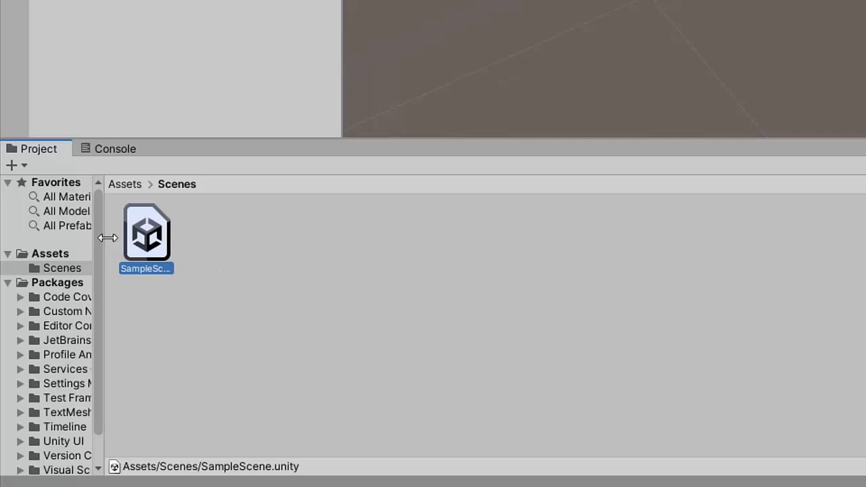
{"action": "left_click_drag", "start_coordinate": [104, 238], "coordinate": [157, 237]}
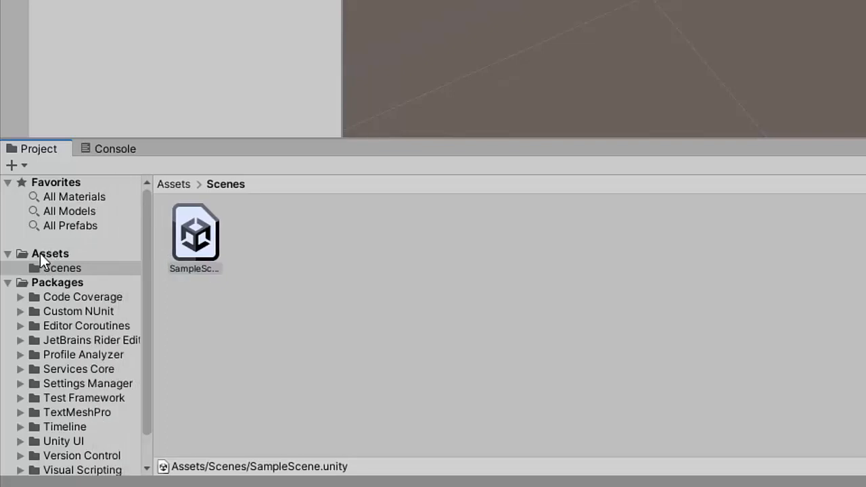
{"action": "left_click", "coordinate": [40, 253]}
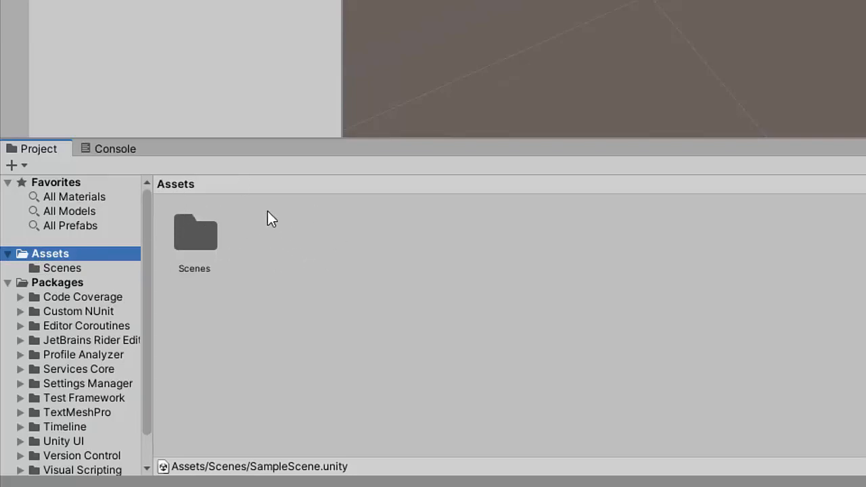
{"action": "right_click", "coordinate": [273, 269]}
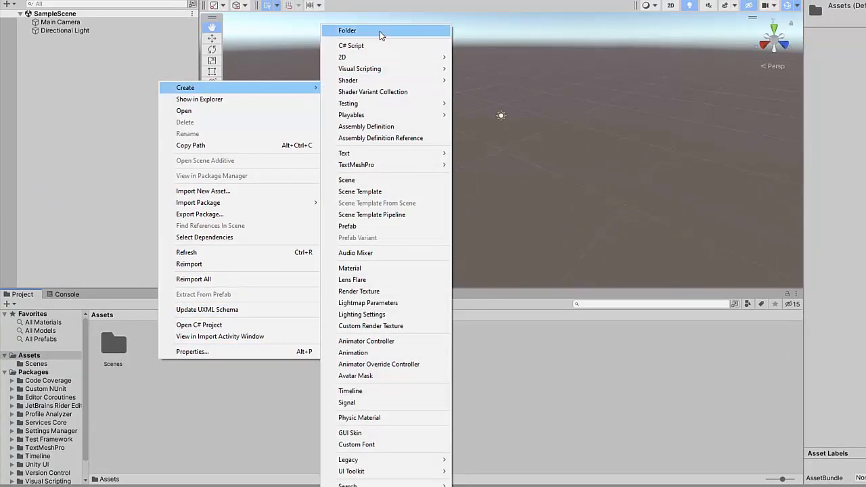
{"action": "left_click", "coordinate": [133, 362]}
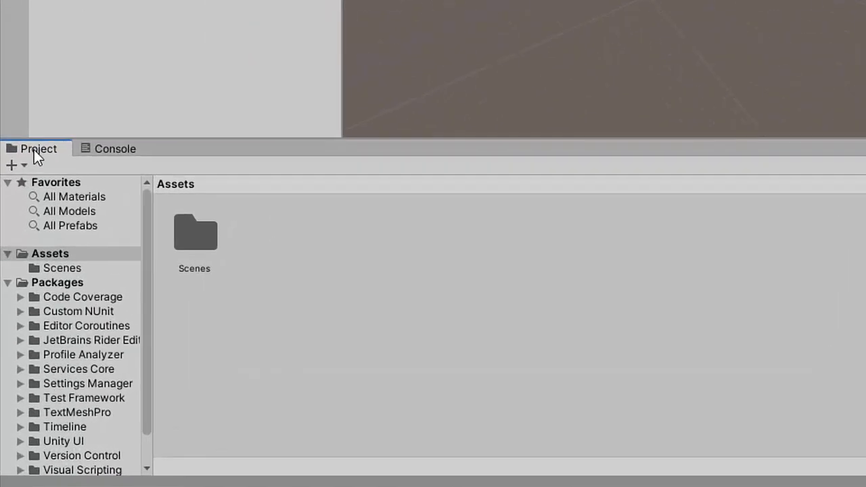
Step: View the empty Console and the Game view, and return to the project's Assets
{"action": "left_click", "coordinate": [105, 152]}
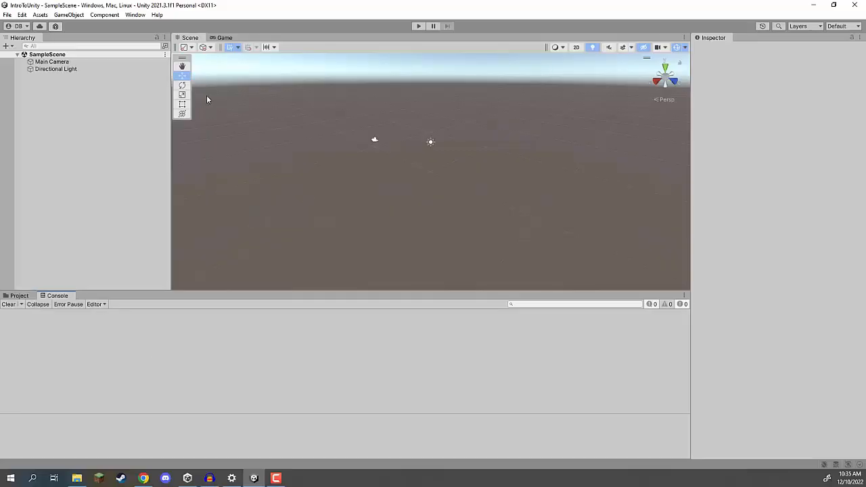
{"action": "left_click", "coordinate": [224, 38]}
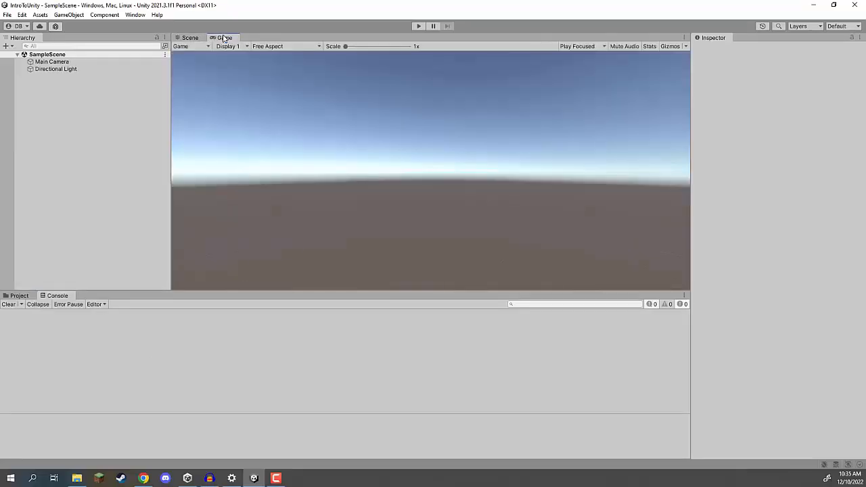
{"action": "left_click", "coordinate": [19, 296]}
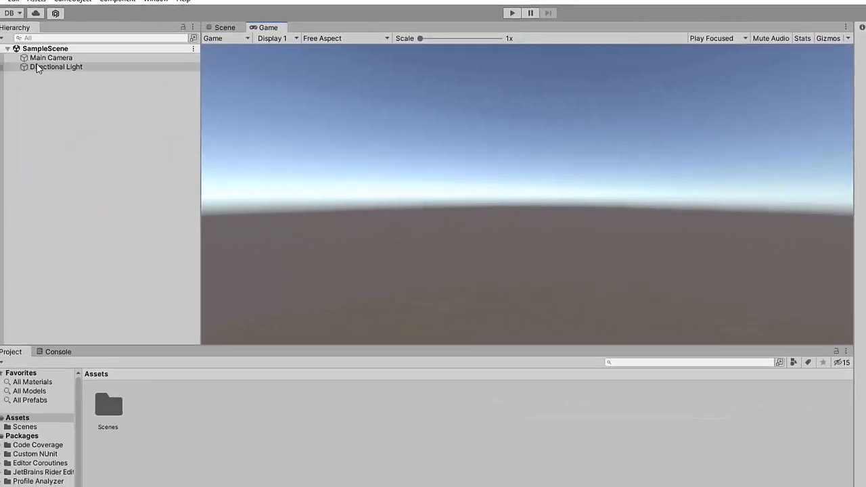
Step: Select the Main Camera and compare its placement in the Scene view with what the Game view renders
{"action": "left_click", "coordinate": [135, 59]}
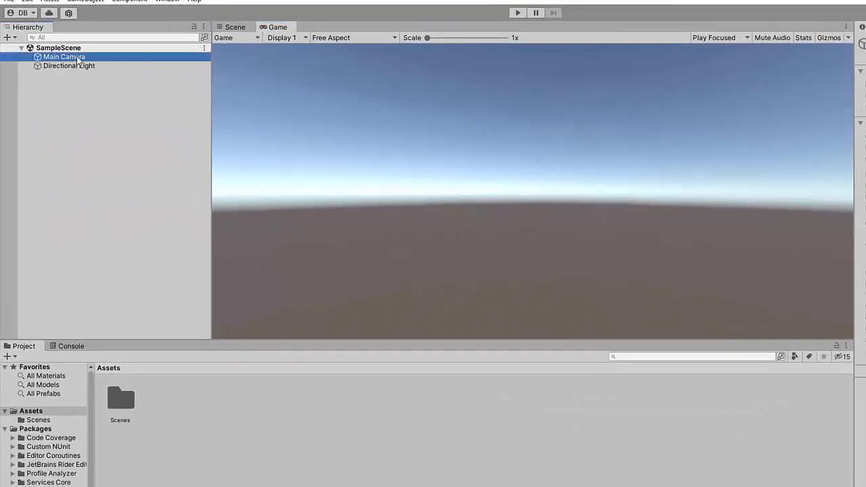
{"action": "left_click", "coordinate": [234, 27]}
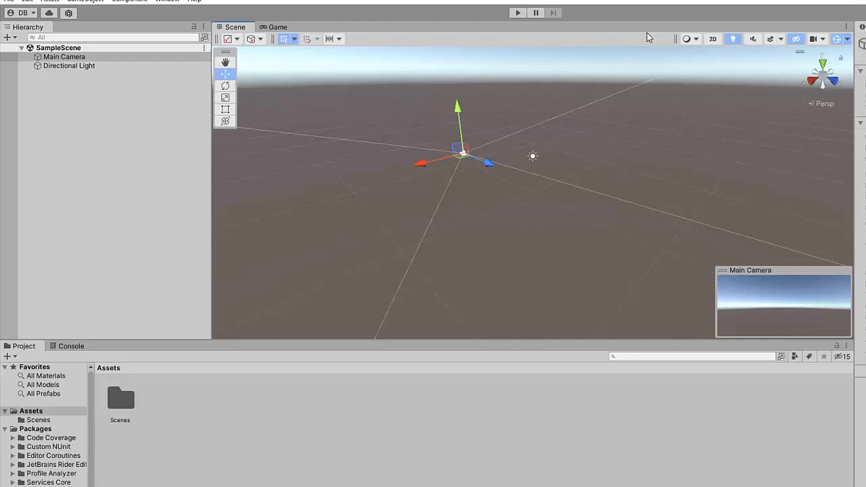
{"action": "left_click", "coordinate": [267, 27]}
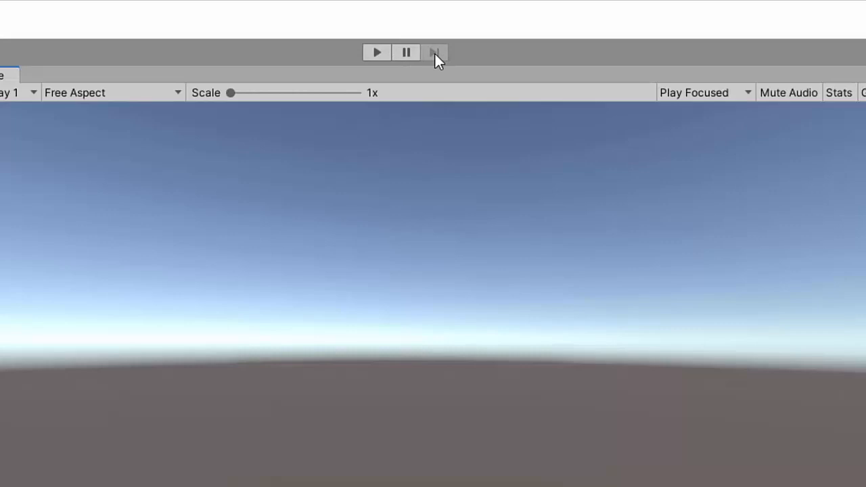
Step: Run the sample scene in play mode, try pausing and resuming it, and stop playback
{"action": "left_click", "coordinate": [378, 53]}
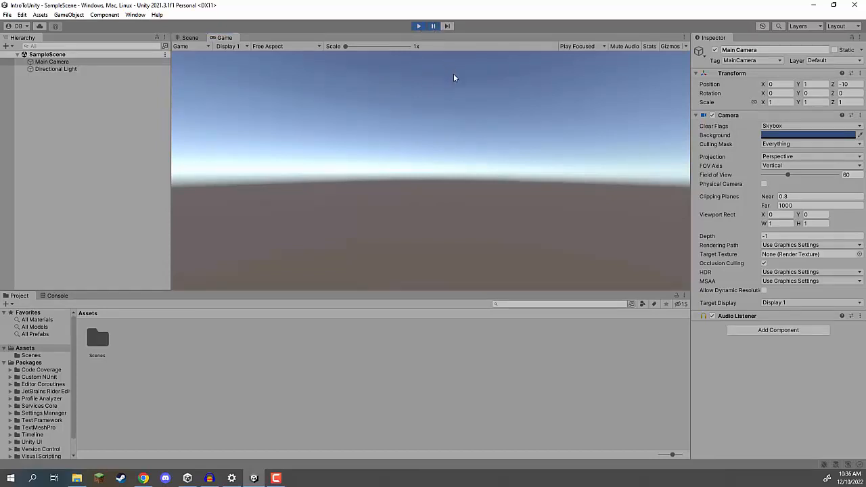
{"action": "left_click", "coordinate": [433, 27]}
{"action": "left_click", "coordinate": [433, 27]}
{"action": "left_click", "coordinate": [420, 27]}
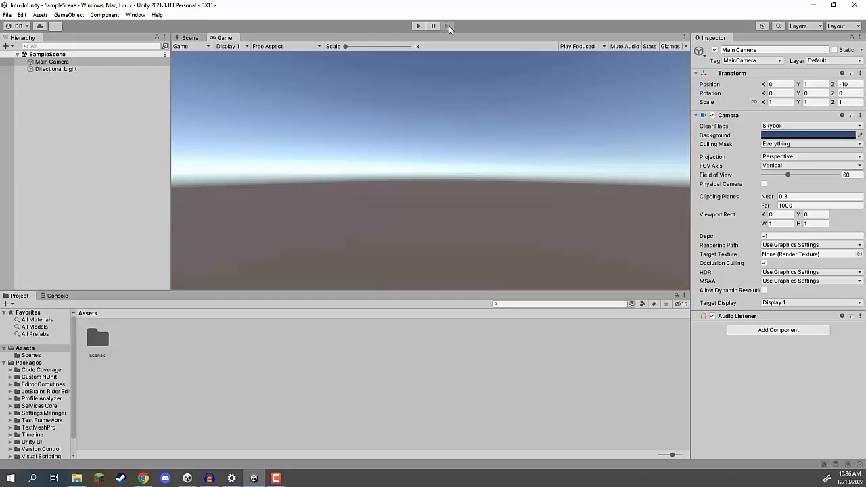
Step: Play the scene again, advance it by a single frame, release the pause and end play mode
{"action": "left_click", "coordinate": [419, 25]}
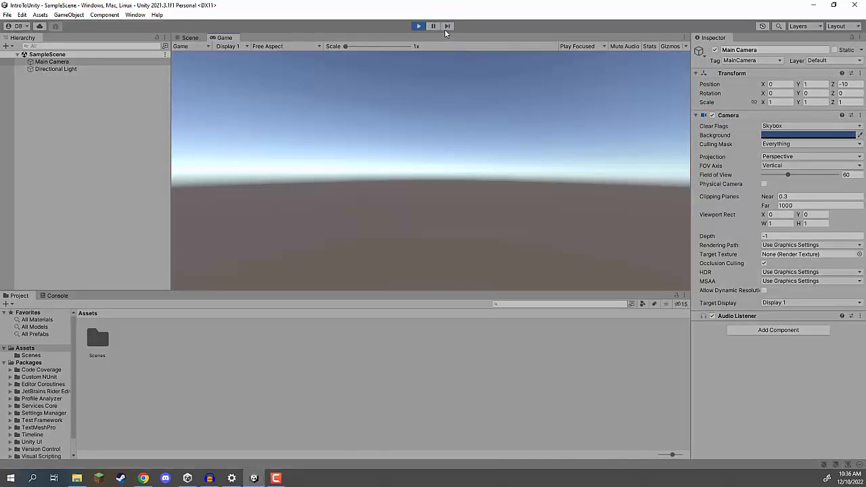
{"action": "left_click", "coordinate": [448, 25]}
{"action": "left_click", "coordinate": [434, 28]}
{"action": "left_click", "coordinate": [419, 27]}
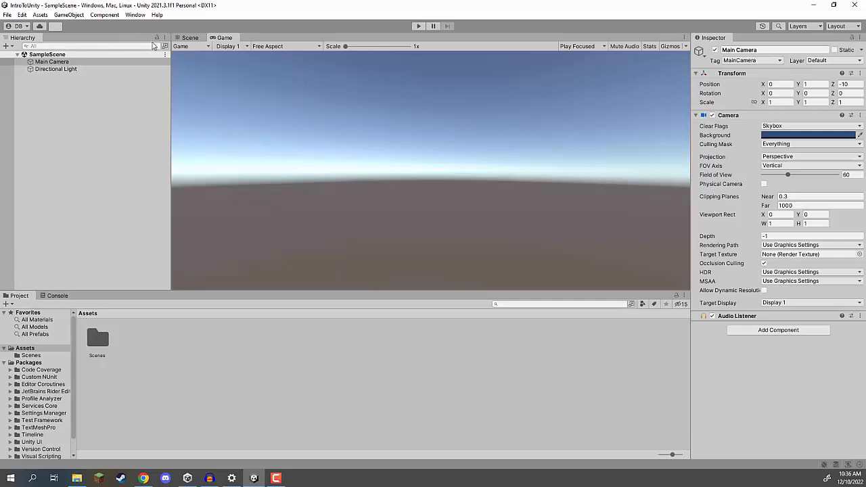
Step: Look through the additional editor windows on offer, such as Rendering, Animation and Analysis, without opening any
{"action": "left_click", "coordinate": [130, 16]}
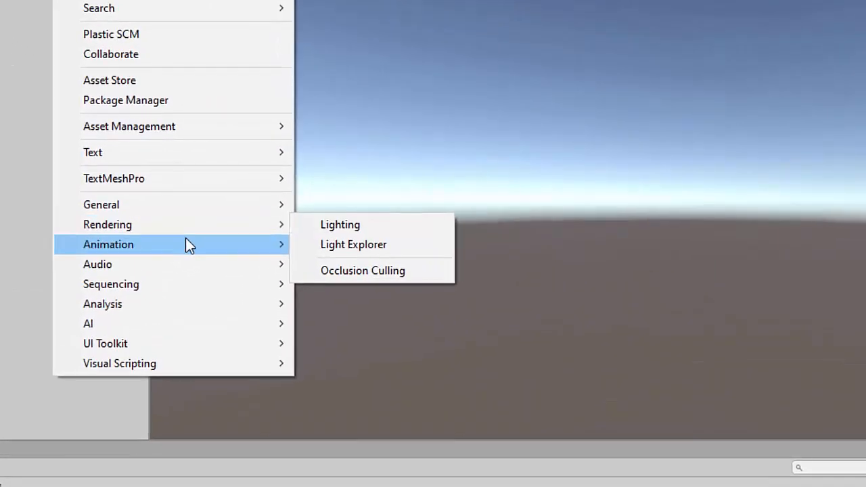
{"action": "mouse_move", "coordinate": [190, 192]}
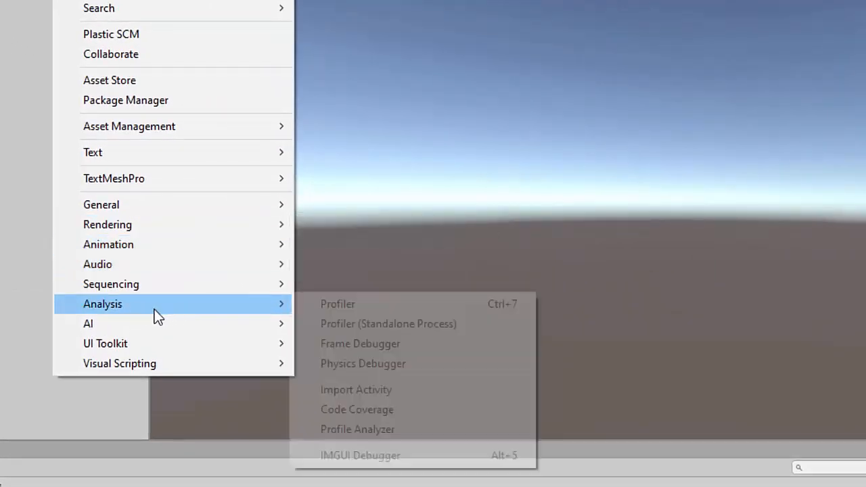
{"action": "mouse_move", "coordinate": [143, 350]}
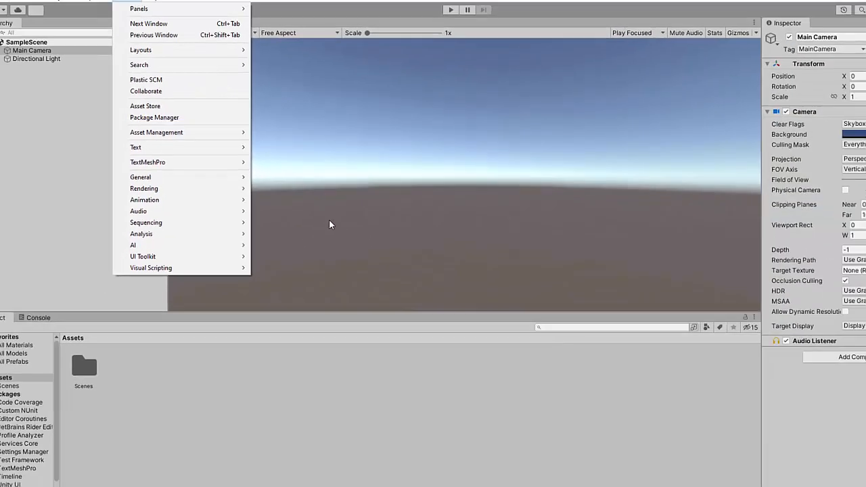
{"action": "left_click", "coordinate": [432, 281]}
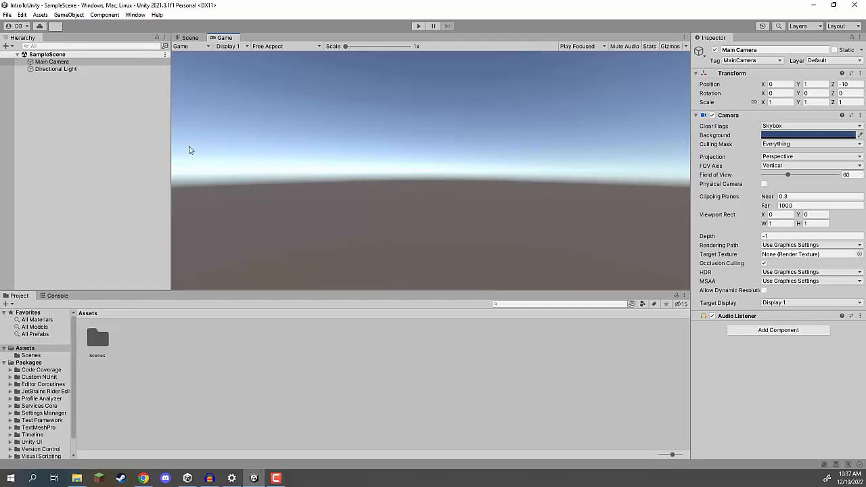
Step: Resize the editor areas by narrowing the Hierarchy, widening the Inspector and lowering the Project area's height
{"action": "mouse_move", "coordinate": [172, 120]}
{"action": "left_mouse_down"}
{"action": "mouse_move", "coordinate": [207, 120]}
{"action": "mouse_move", "coordinate": [155, 116]}
{"action": "mouse_move", "coordinate": [169, 125]}
{"action": "left_mouse_up"}
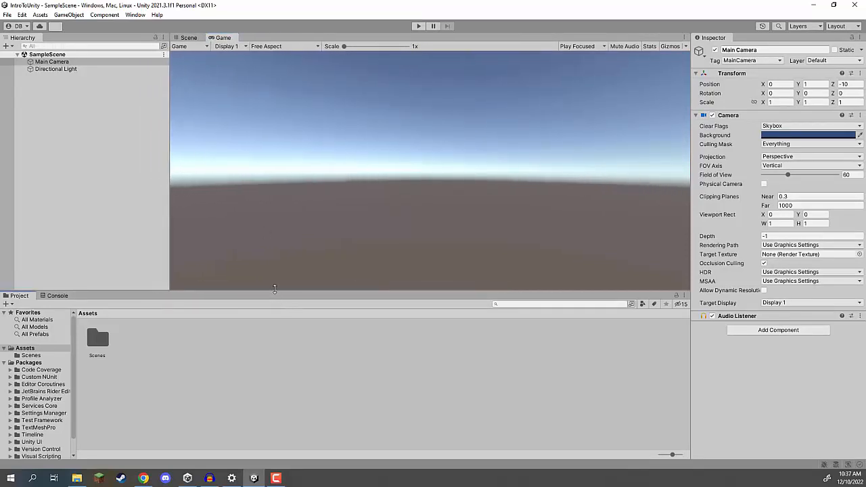
{"action": "left_click_drag", "start_coordinate": [273, 291], "coordinate": [284, 282]}
{"action": "left_click_drag", "start_coordinate": [692, 140], "coordinate": [657, 140]}
{"action": "left_click_drag", "start_coordinate": [554, 281], "coordinate": [555, 310]}
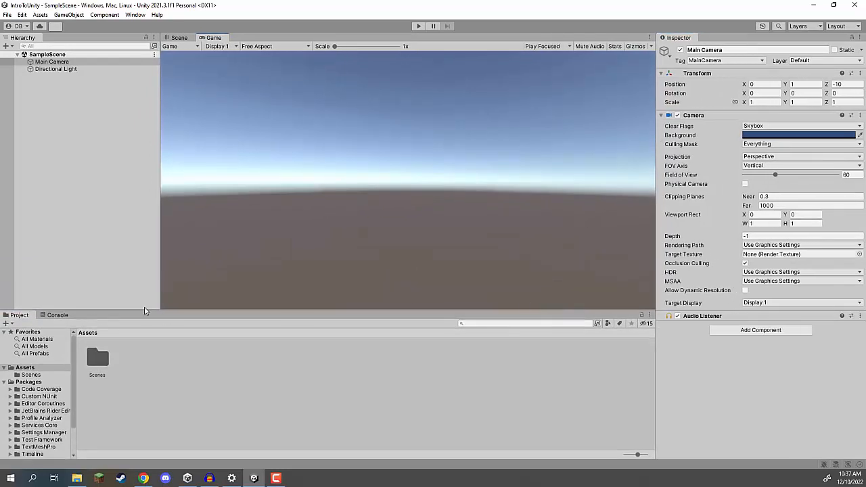
Step: Undock the Console, try it floating and above the Hierarchy, and dock it beside the Project window
{"action": "left_click", "coordinate": [54, 315]}
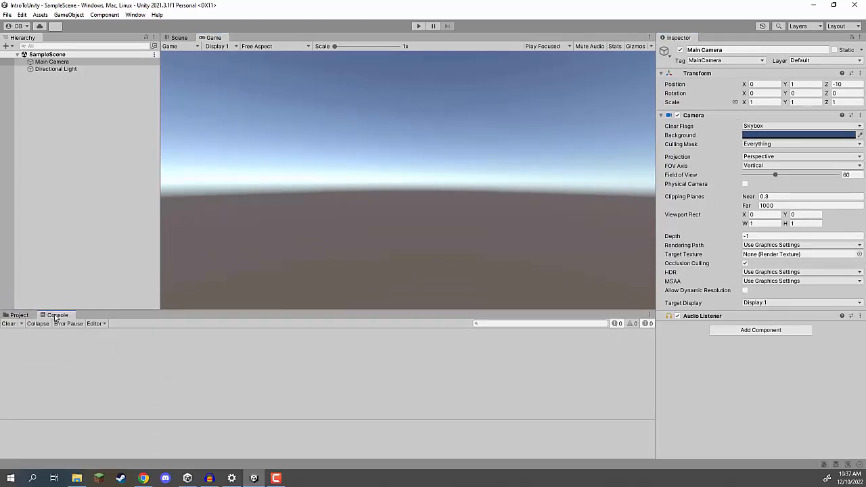
{"action": "left_click_drag", "start_coordinate": [55, 316], "coordinate": [373, 187]}
{"action": "left_click_drag", "start_coordinate": [318, 120], "coordinate": [435, 187]}
{"action": "left_click_drag", "start_coordinate": [181, 186], "coordinate": [67, 68]}
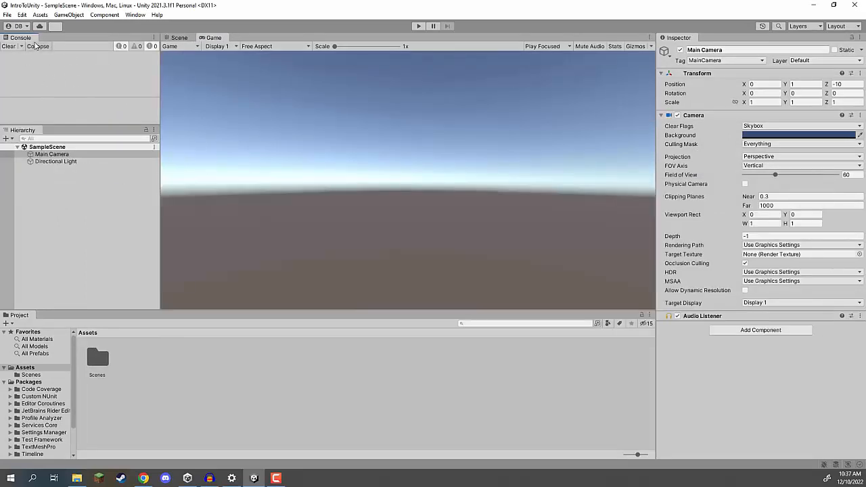
{"action": "left_click_drag", "start_coordinate": [24, 40], "coordinate": [556, 396]}
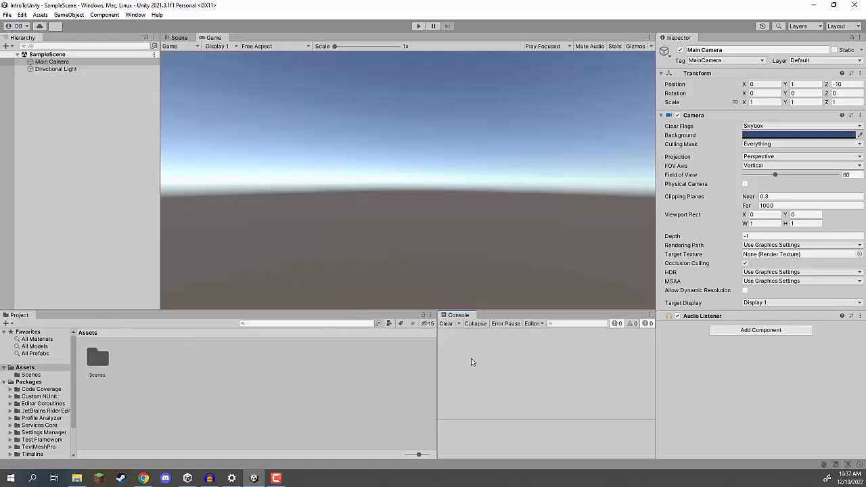
{"action": "left_click", "coordinate": [311, 350]}
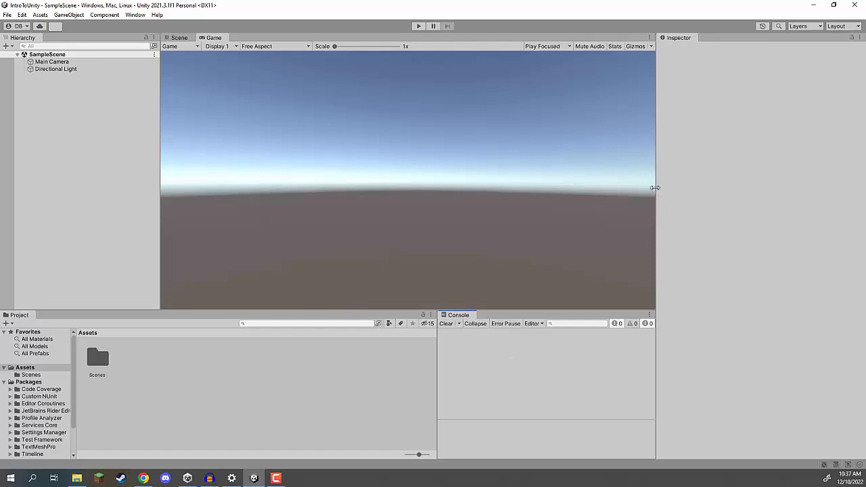
Step: Widen the Inspector slightly and show the Main Camera's properties together with the Scene view
{"action": "left_click_drag", "start_coordinate": [655, 187], "coordinate": [647, 186]}
{"action": "left_click", "coordinate": [96, 62]}
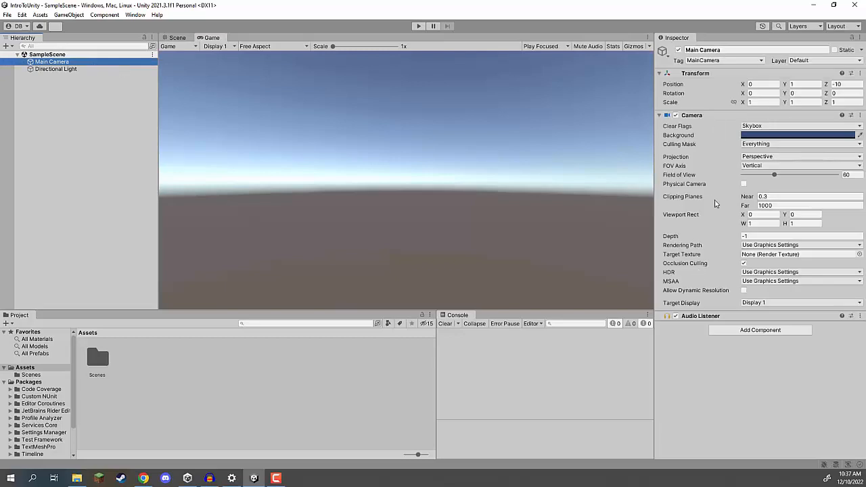
{"action": "left_click", "coordinate": [532, 185]}
{"action": "left_click", "coordinate": [177, 37]}
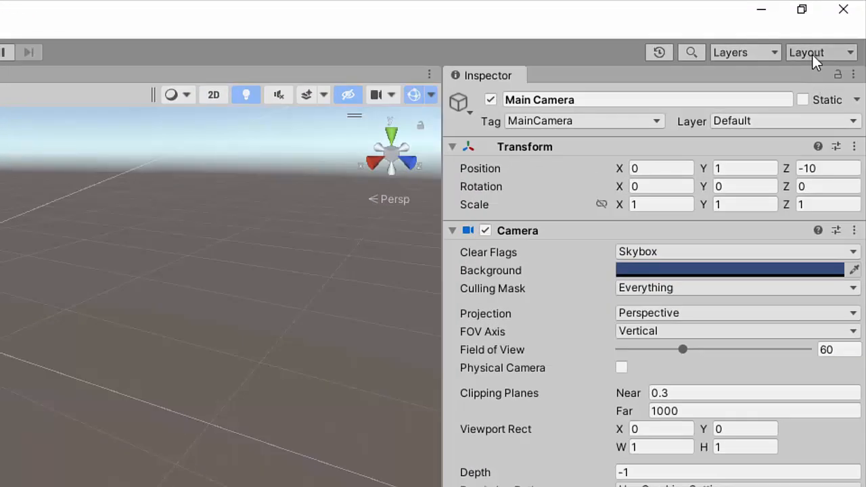
Step: Restore the Default layout and customize it with the Console docked beside Project, a wider Inspector and a narrower Hierarchy
{"action": "left_click", "coordinate": [819, 53]}
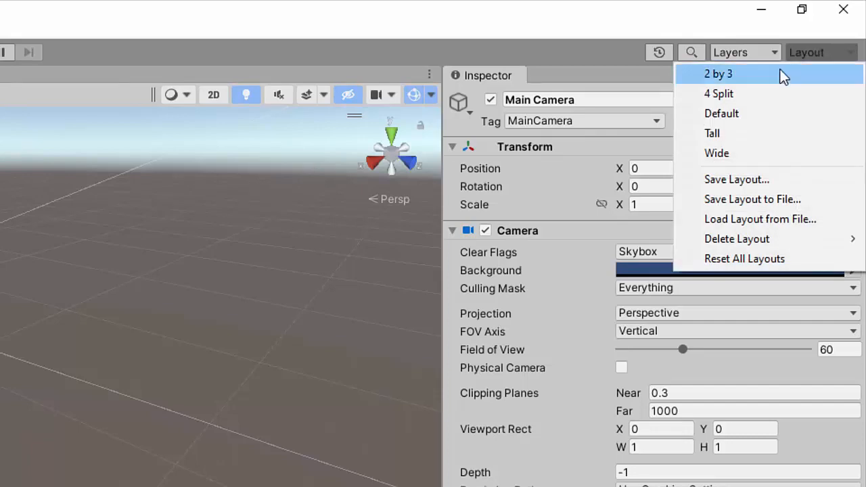
{"action": "left_click", "coordinate": [723, 113]}
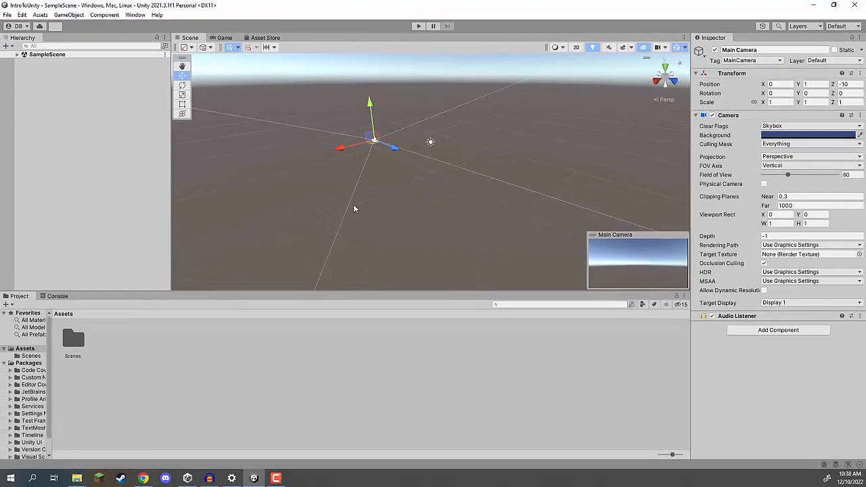
{"action": "left_click_drag", "start_coordinate": [49, 296], "coordinate": [589, 377]}
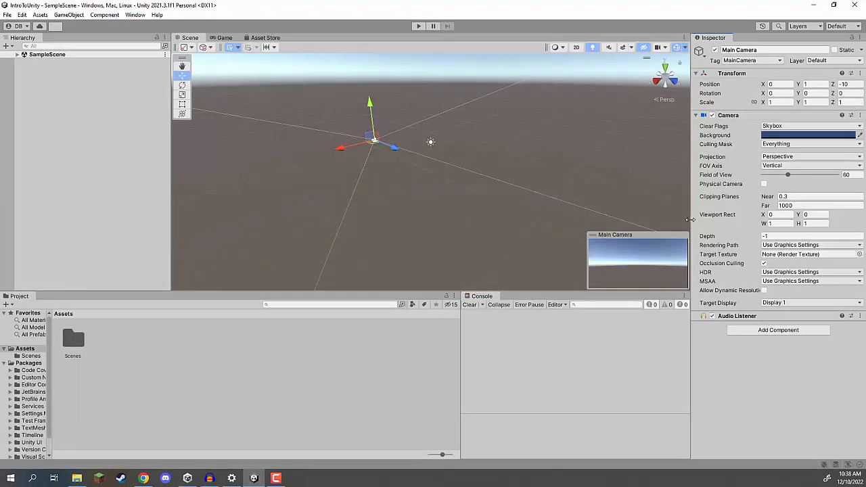
{"action": "left_click_drag", "start_coordinate": [691, 234], "coordinate": [640, 229]}
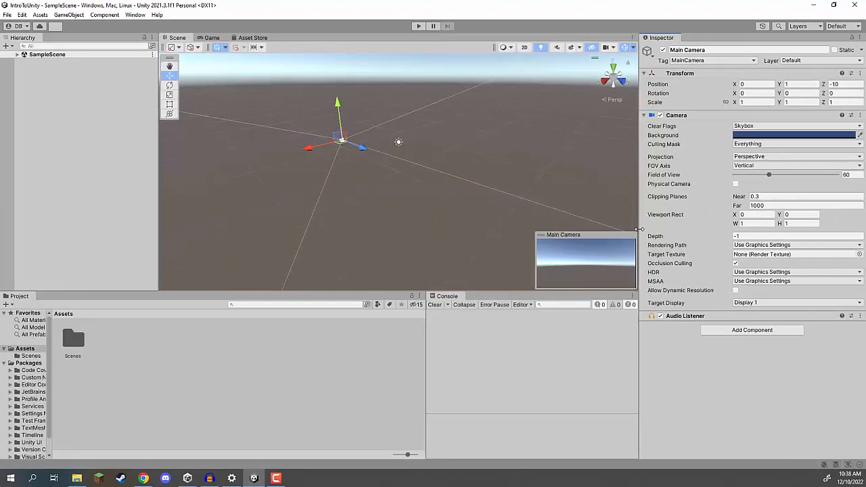
{"action": "left_click_drag", "start_coordinate": [158, 156], "coordinate": [138, 154]}
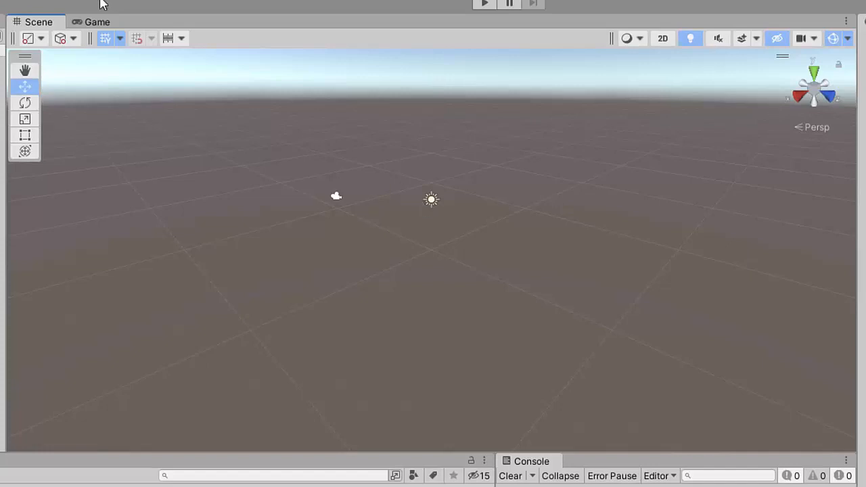
Step: Show the sample scene through the Game view
{"action": "left_click", "coordinate": [96, 22]}
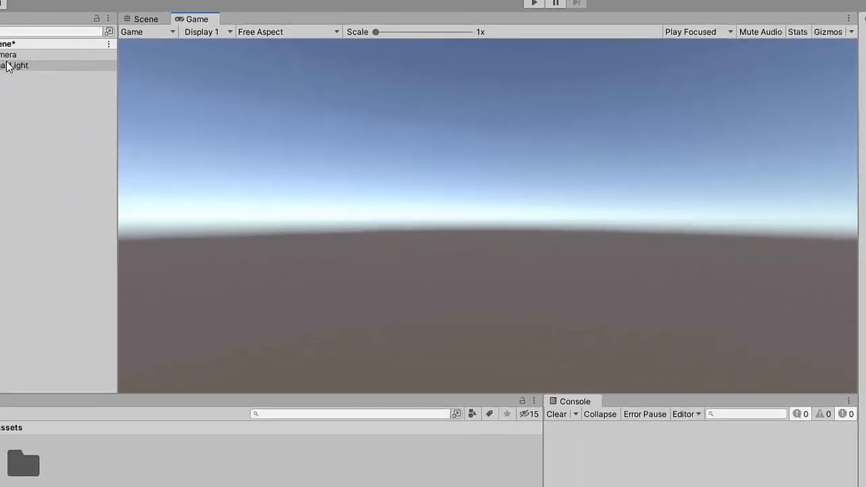
Step: Select the Main Camera, view it in the Scene view, and clear the selection
{"action": "left_click", "coordinate": [82, 51]}
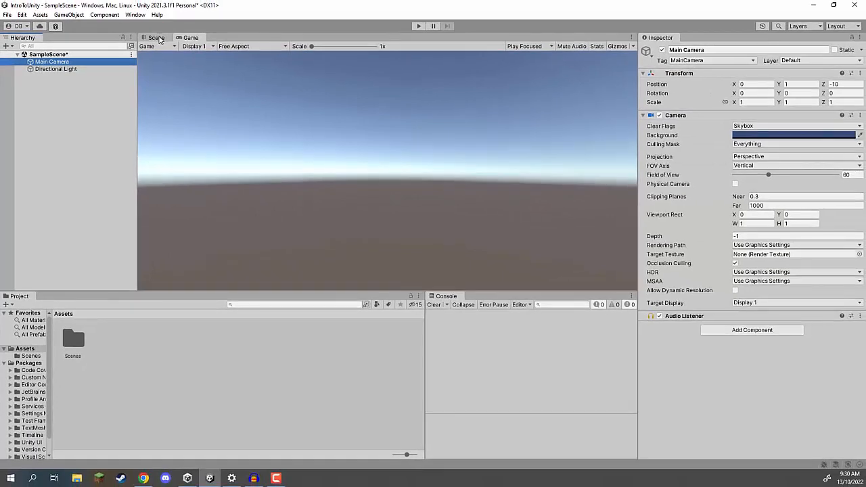
{"action": "left_click", "coordinate": [208, 17]}
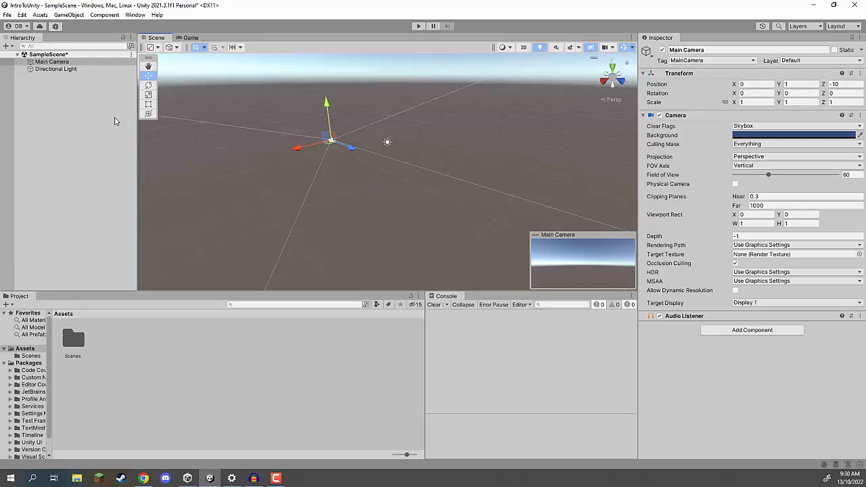
{"action": "left_click", "coordinate": [111, 112]}
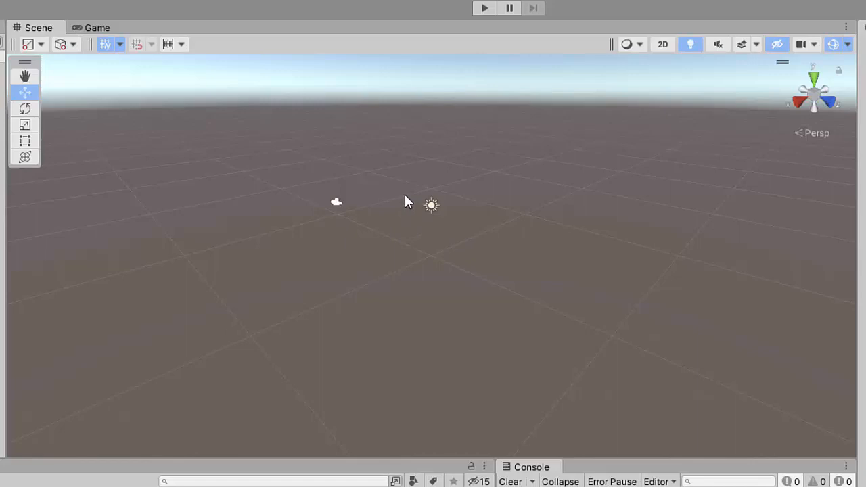
Step: Look around and fly the viewpoint in several directions through the Scene view to examine the camera and light
{"action": "right_click", "coordinate": [405, 197]}
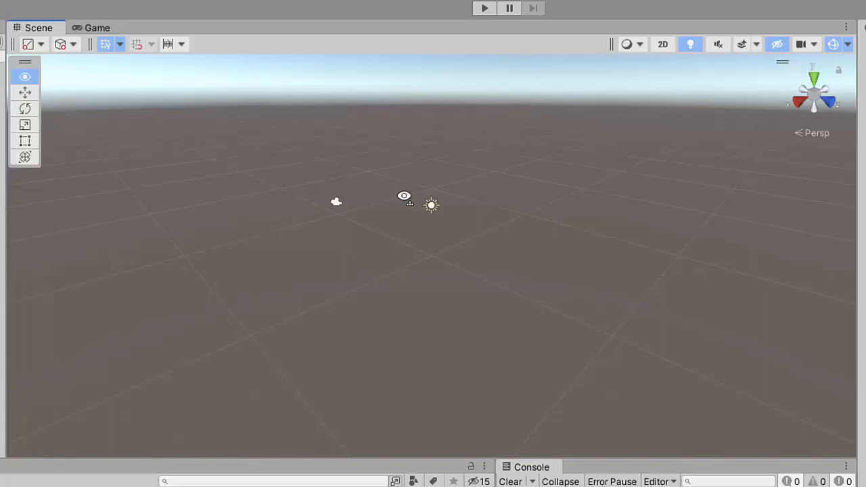
{"action": "right_click_drag", "start_coordinate": [405, 197], "coordinate": [309, 336]}
{"action": "right_click_drag", "start_coordinate": [560, 245], "coordinate": [479, 153]}
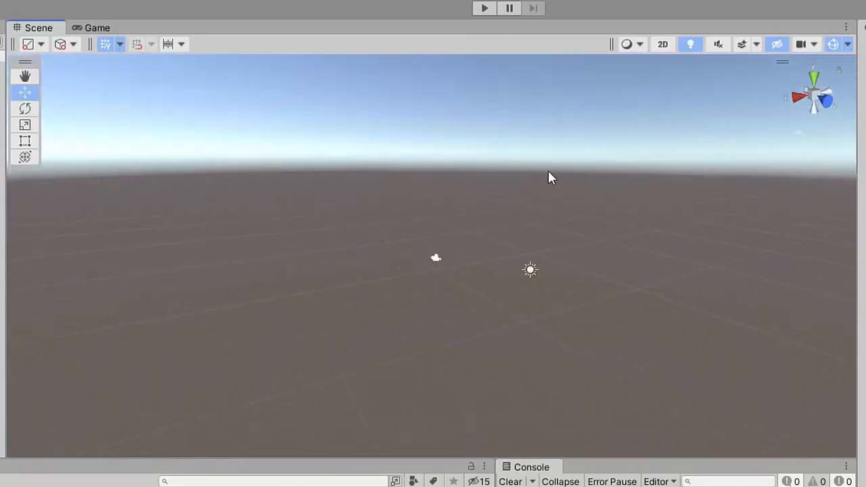
{"action": "right_click_drag", "start_coordinate": [431, 216], "coordinate": [568, 226]}
{"action": "key", "text": "w"}
{"action": "key", "text": "d"}
{"action": "key", "text": "s"}
{"action": "key", "text": "a"}
{"action": "key", "text": "a"}
{"action": "key", "text": "d"}
{"action": "key", "text": "w"}
{"action": "key", "text": "e"}
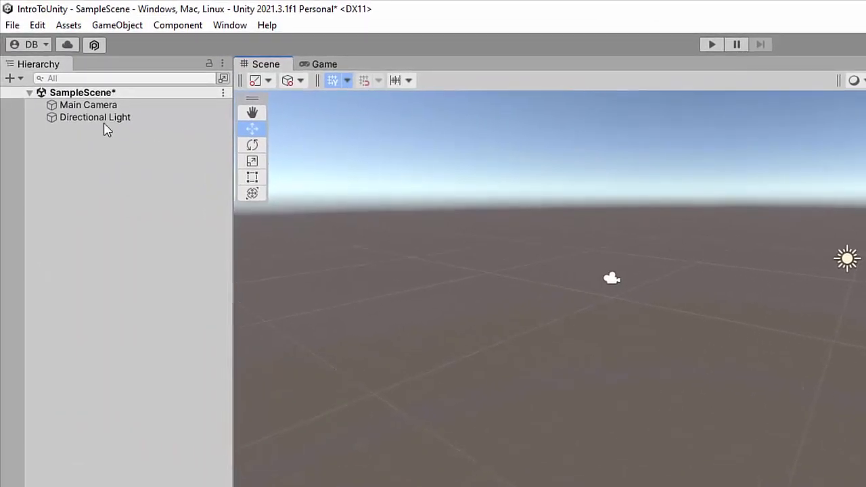
Step: Add a 3D Cube to SampleScene, keeping its default name
{"action": "left_click", "coordinate": [22, 80]}
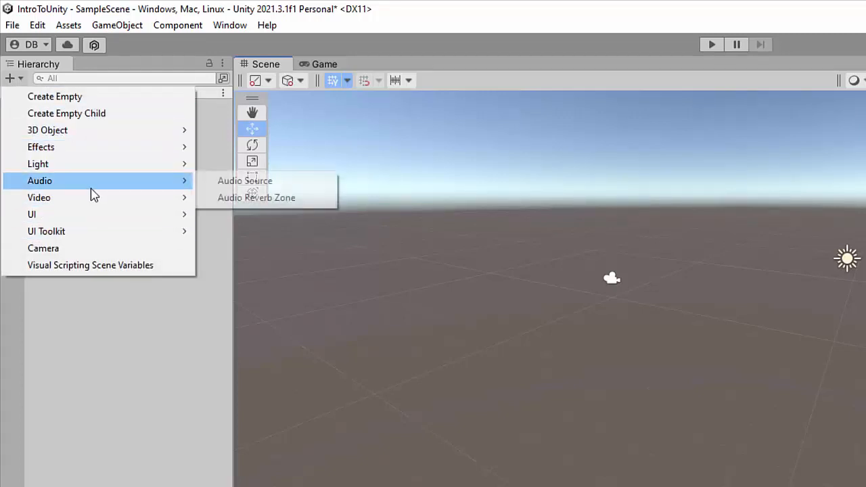
{"action": "mouse_move", "coordinate": [97, 171]}
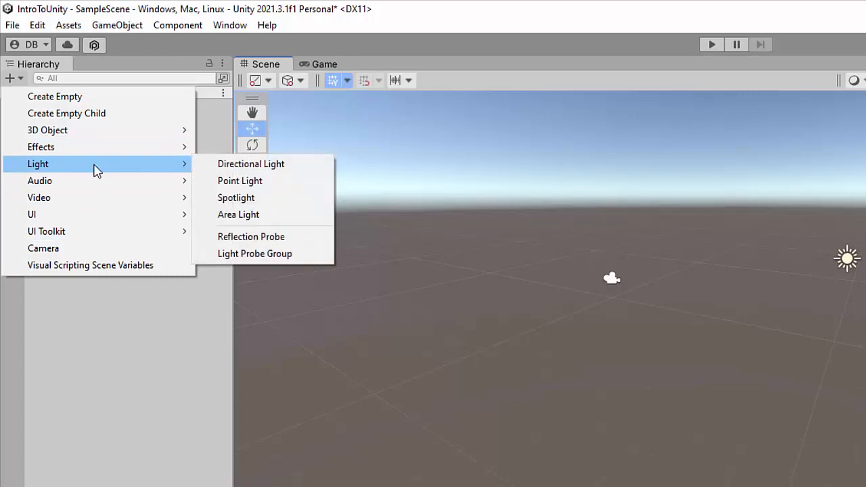
{"action": "mouse_move", "coordinate": [80, 134]}
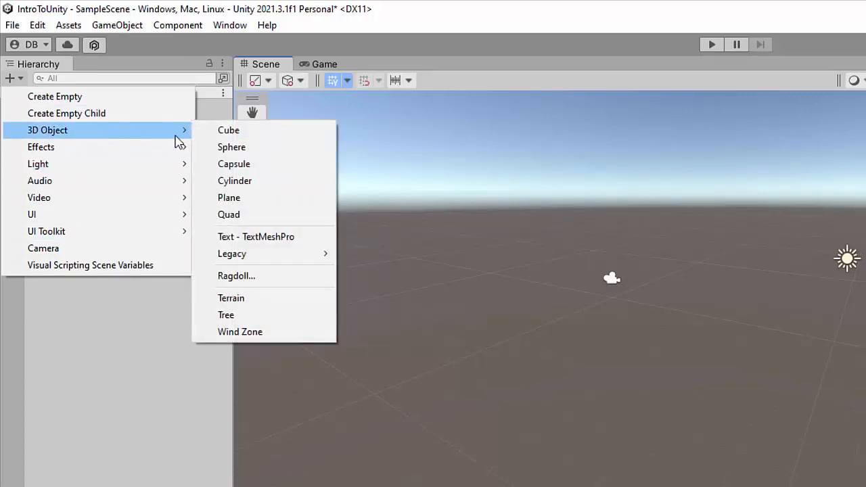
{"action": "left_click", "coordinate": [231, 130]}
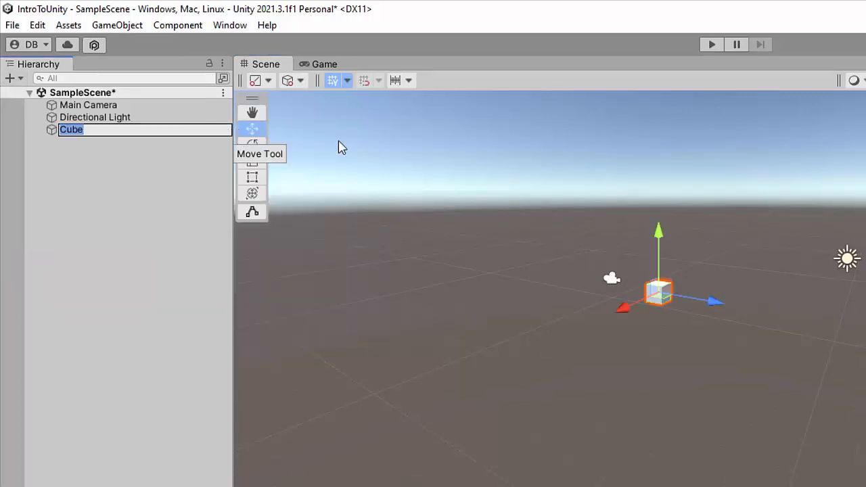
{"action": "left_click", "coordinate": [142, 164]}
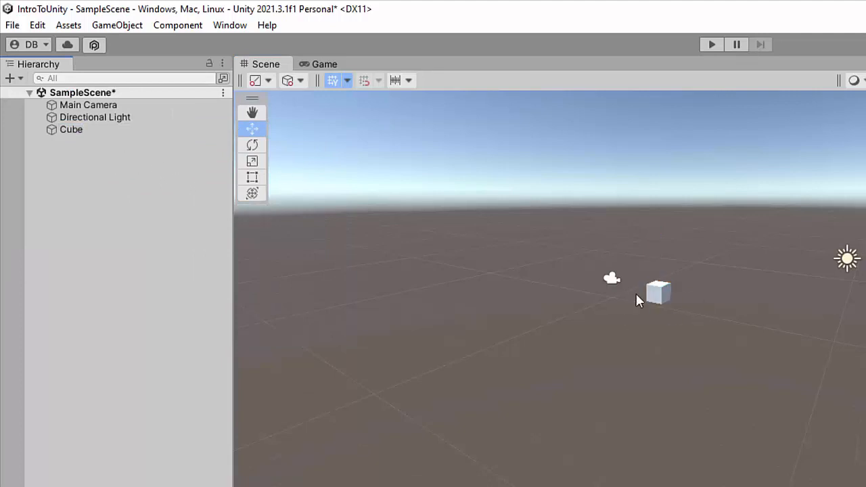
Step: Examine the cube up close in the Scene view and show its components in the Inspector
{"action": "left_click", "coordinate": [73, 131]}
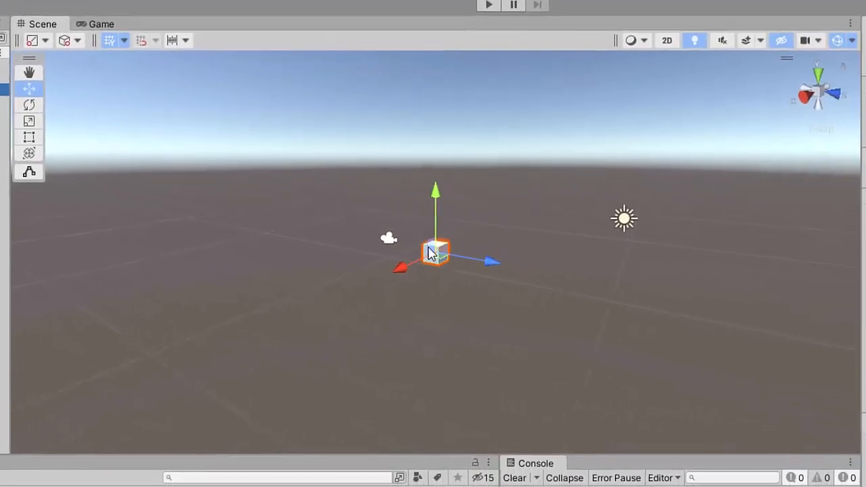
{"action": "right_click_drag", "start_coordinate": [485, 241], "coordinate": [495, 224]}
{"action": "key", "text": "w"}
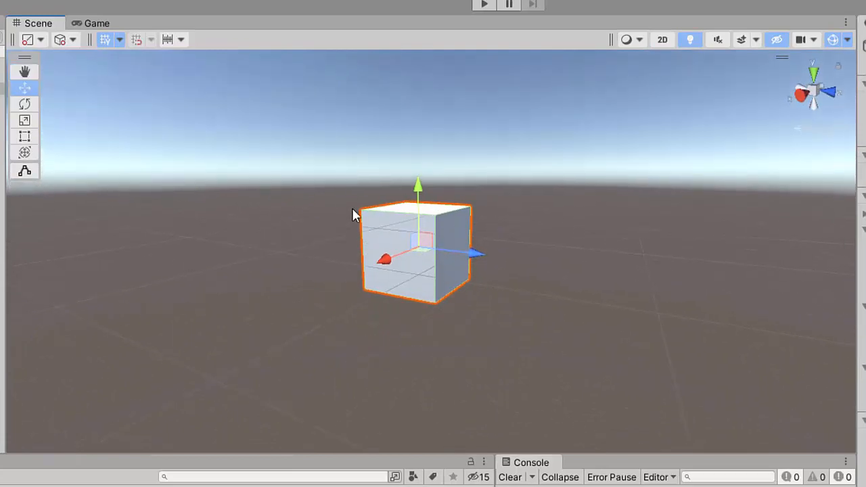
{"action": "left_click", "coordinate": [336, 207]}
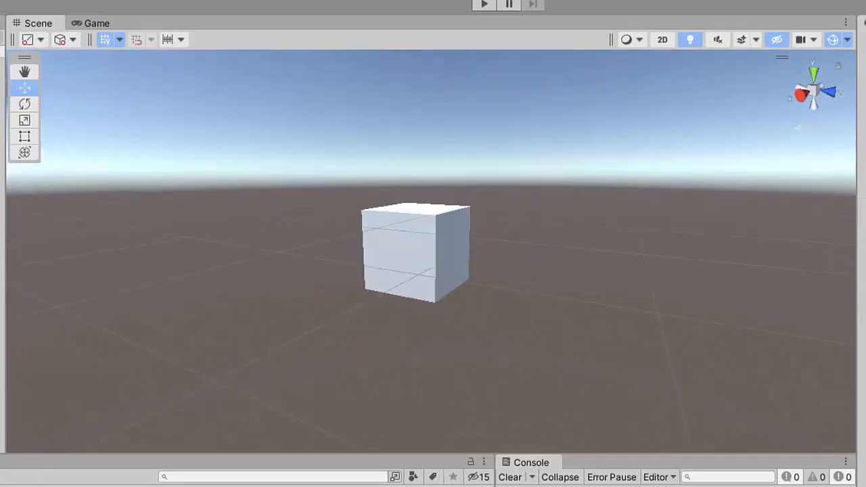
{"action": "left_click", "coordinate": [2, 88]}
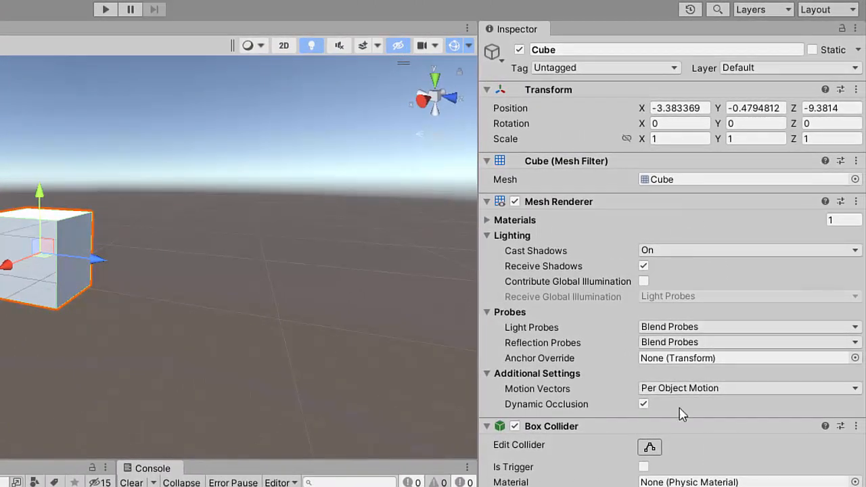
Step: Deselect the cube and fly the Scene view away until the cube is out of sight
{"action": "left_click", "coordinate": [176, 295]}
{"action": "right_click_drag", "start_coordinate": [176, 295], "coordinate": [368, 298]}
{"action": "key", "text": "s"}
{"action": "key", "text": "a"}
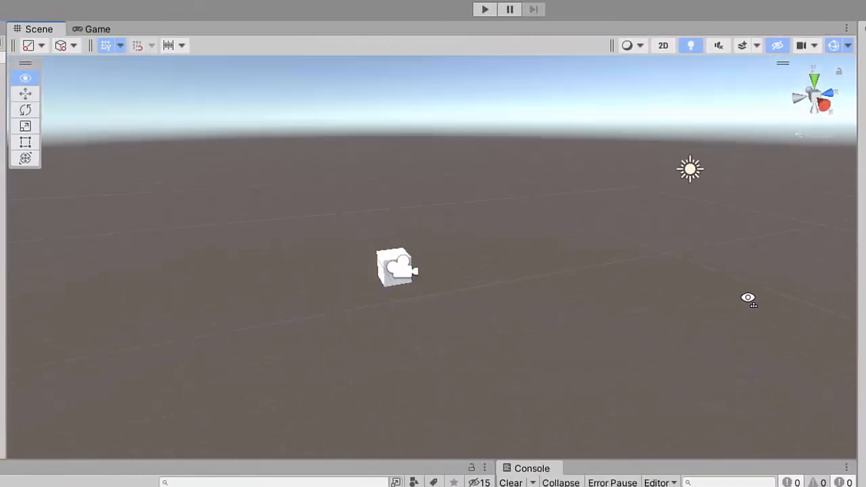
{"action": "key", "text": "w"}
{"action": "right_click_drag", "start_coordinate": [748, 299], "coordinate": [818, 252]}
{"action": "key", "text": "s"}
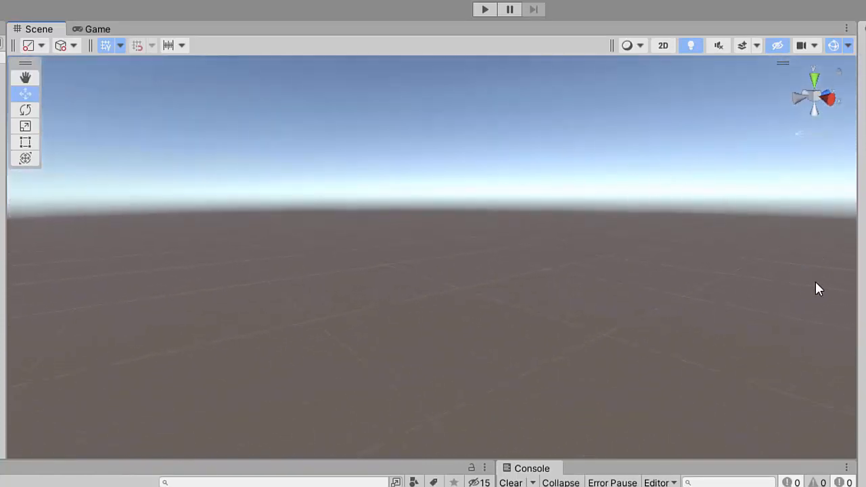
{"action": "right_click_drag", "start_coordinate": [817, 286], "coordinate": [751, 259]}
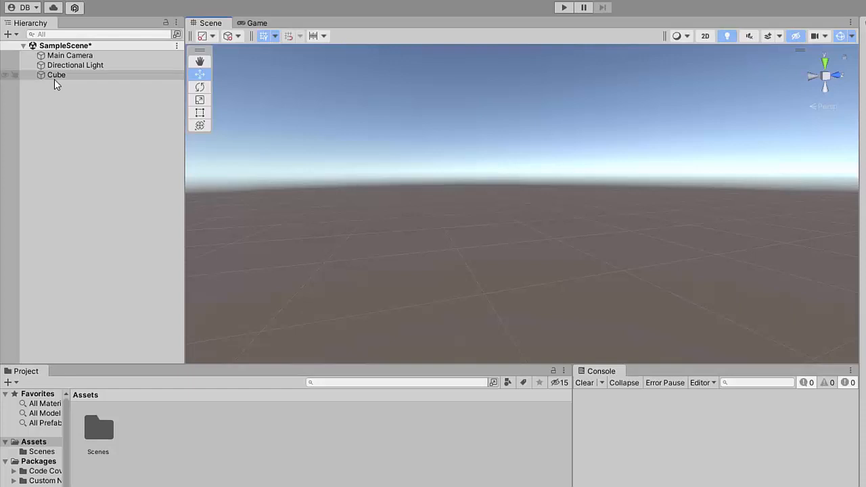
Step: Focus the Scene view on the Cube, look away from it, and focus on it again
{"action": "left_click", "coordinate": [54, 76]}
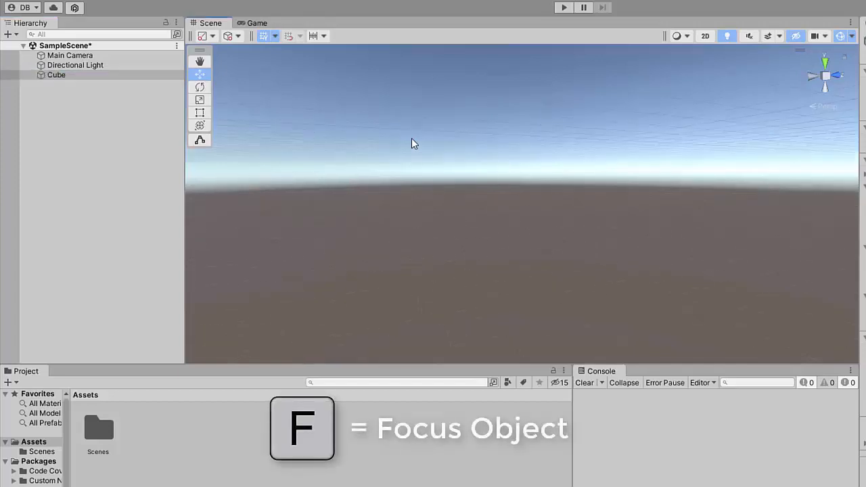
{"action": "key", "text": "f"}
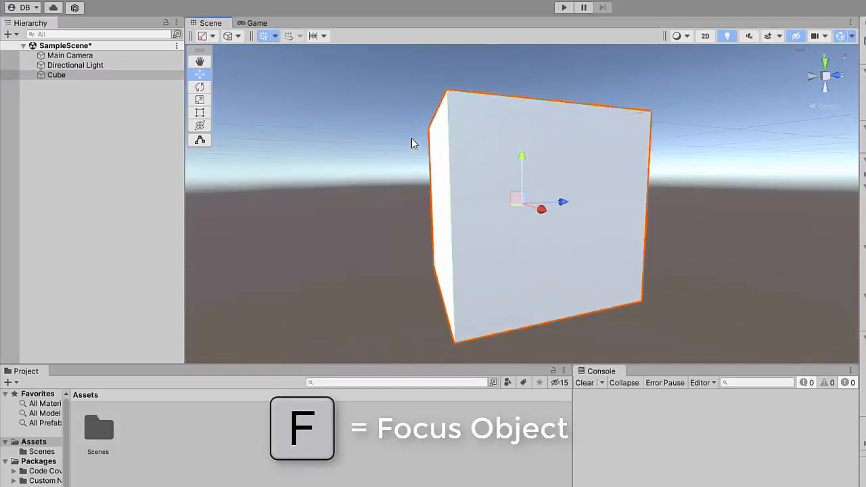
{"action": "right_click_drag", "start_coordinate": [411, 144], "coordinate": [820, 152]}
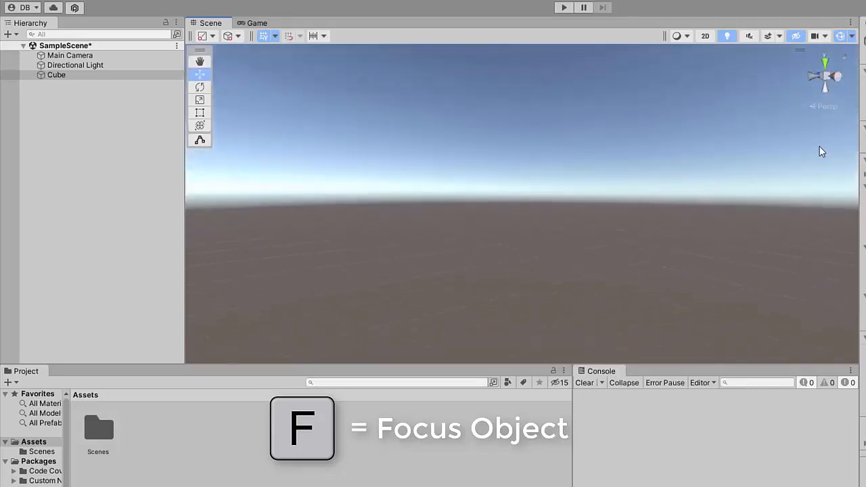
{"action": "left_click", "coordinate": [51, 75]}
{"action": "key", "text": "f"}
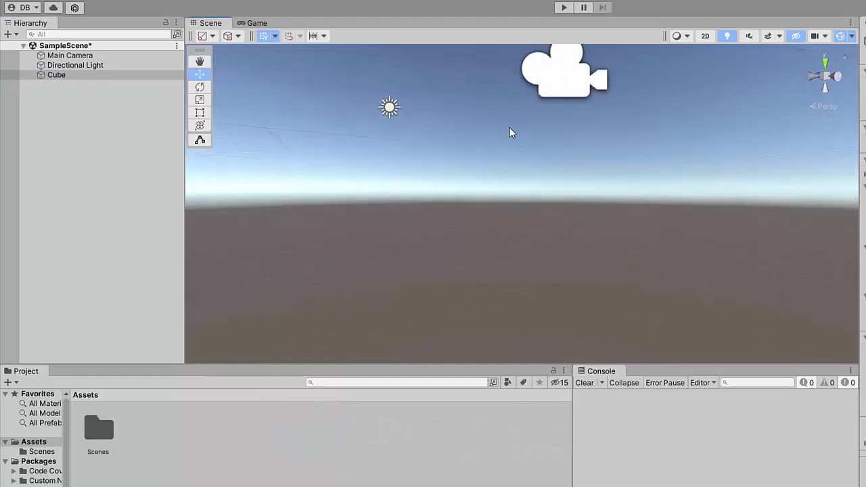
Step: Focus the Scene view on the Main Camera and on the Directional Light, and clear the selection
{"action": "left_click", "coordinate": [68, 56]}
{"action": "key", "text": "f"}
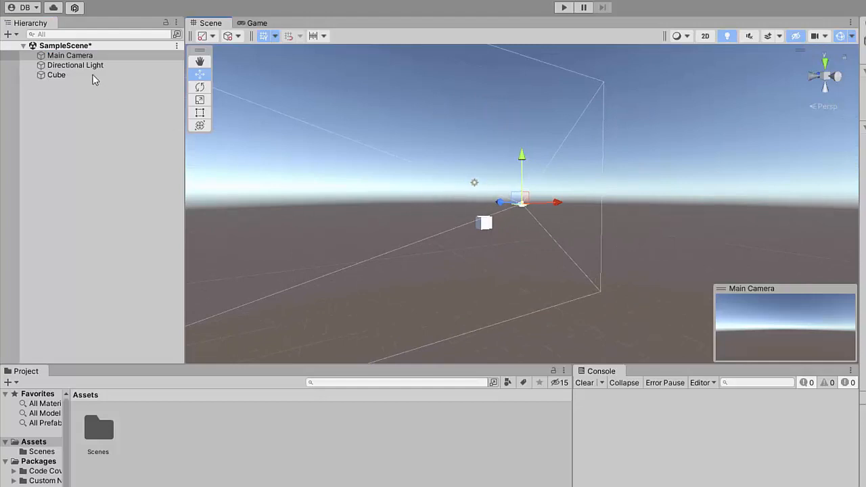
{"action": "left_click", "coordinate": [82, 56]}
{"action": "left_click", "coordinate": [82, 65]}
{"action": "key", "text": "f"}
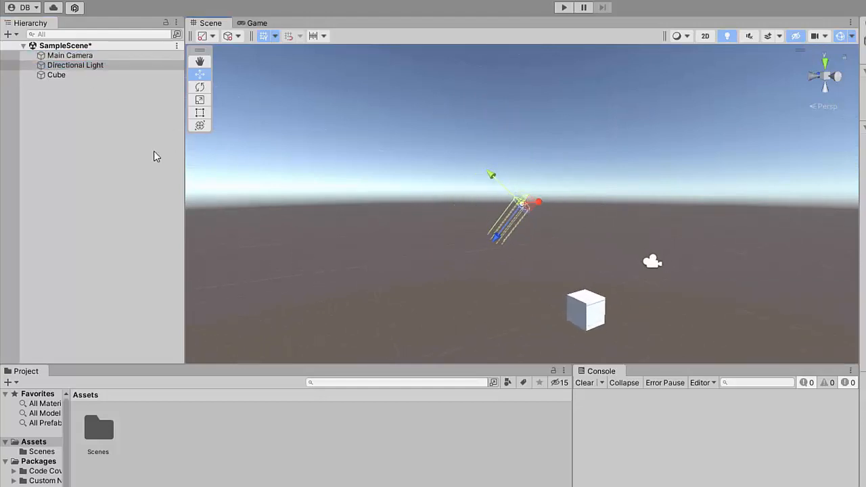
{"action": "left_click", "coordinate": [155, 156]}
Step: View the scene from the top, right, front and left orientations
{"action": "right_click_drag", "start_coordinate": [487, 145], "coordinate": [550, 230]}
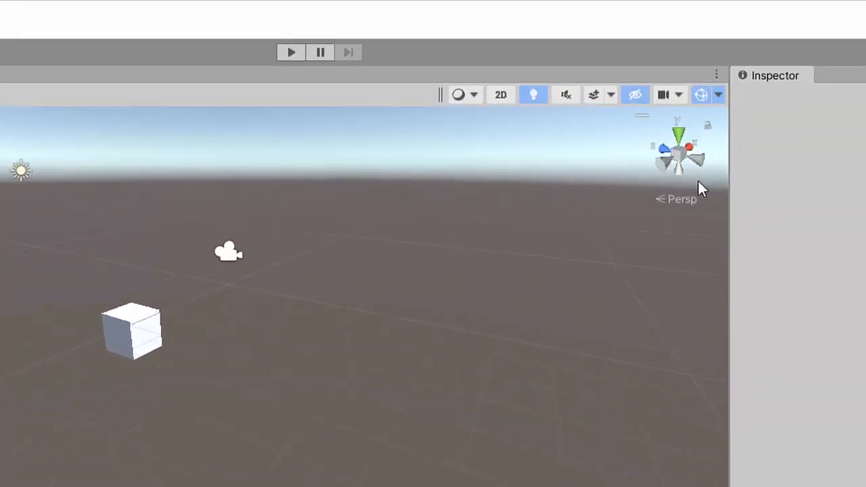
{"action": "right_click_drag", "start_coordinate": [623, 242], "coordinate": [463, 298]}
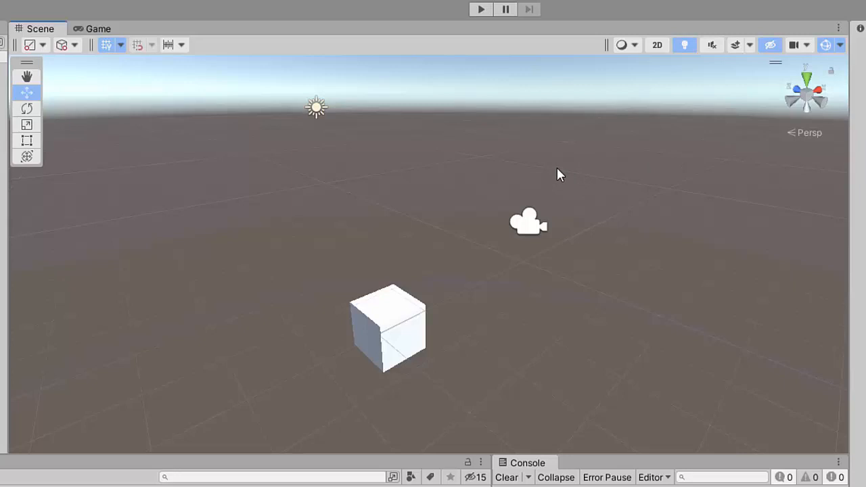
{"action": "left_click_drag", "start_coordinate": [481, 167], "coordinate": [464, 159], "text": "alt"}
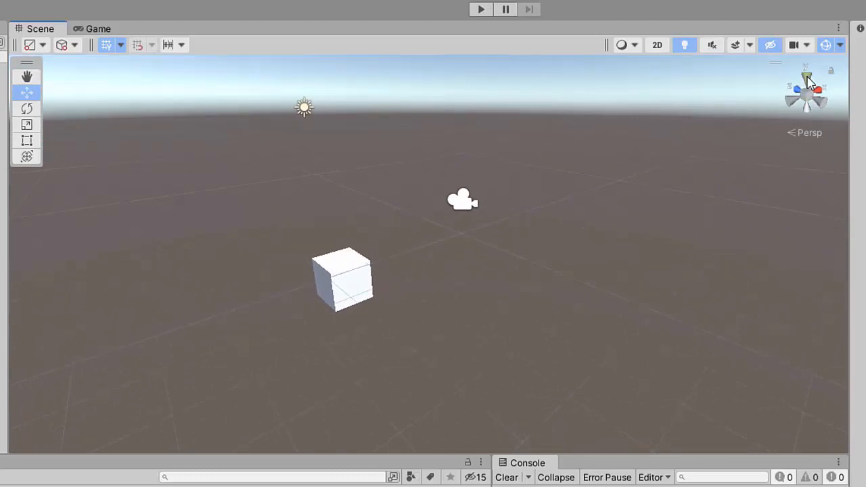
{"action": "left_click", "coordinate": [808, 80]}
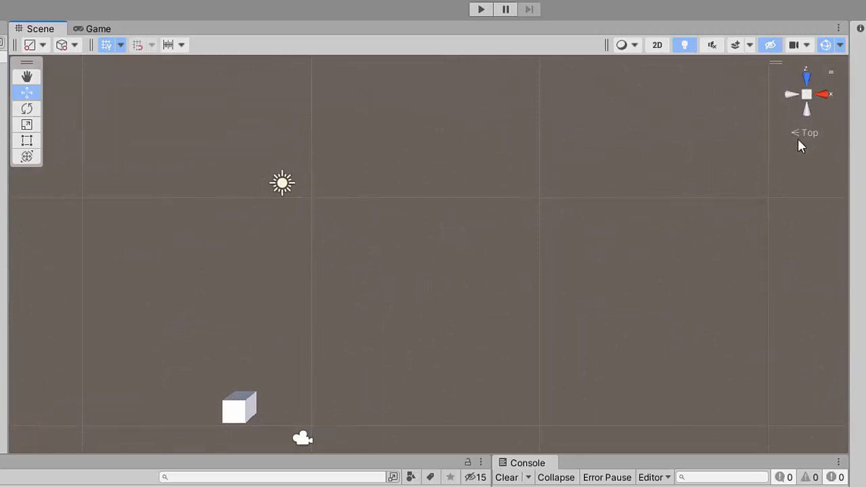
{"action": "left_click", "coordinate": [824, 94]}
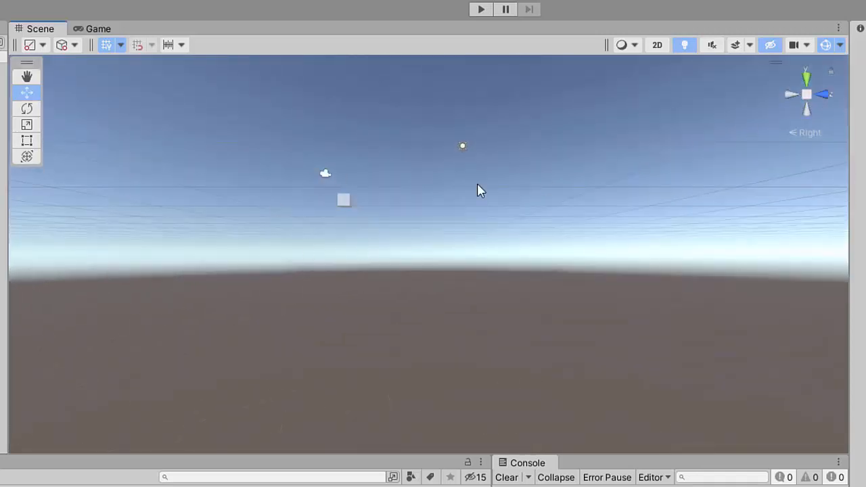
{"action": "left_click", "coordinate": [824, 96]}
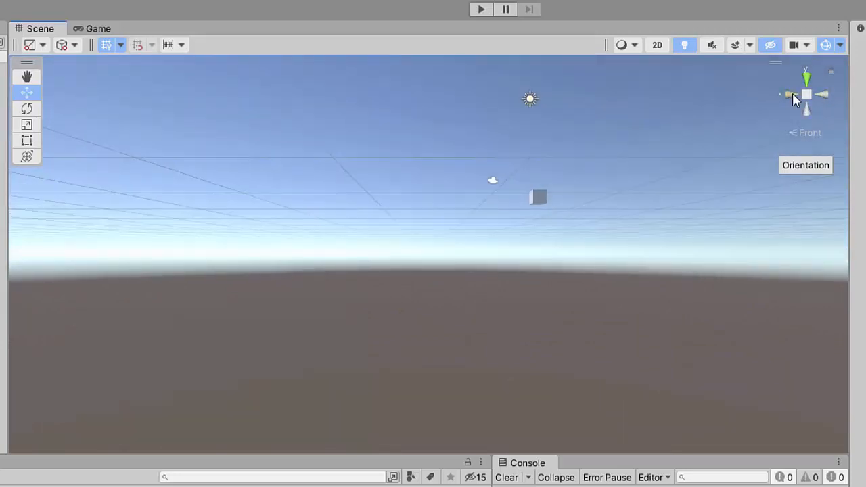
{"action": "left_click", "coordinate": [793, 94]}
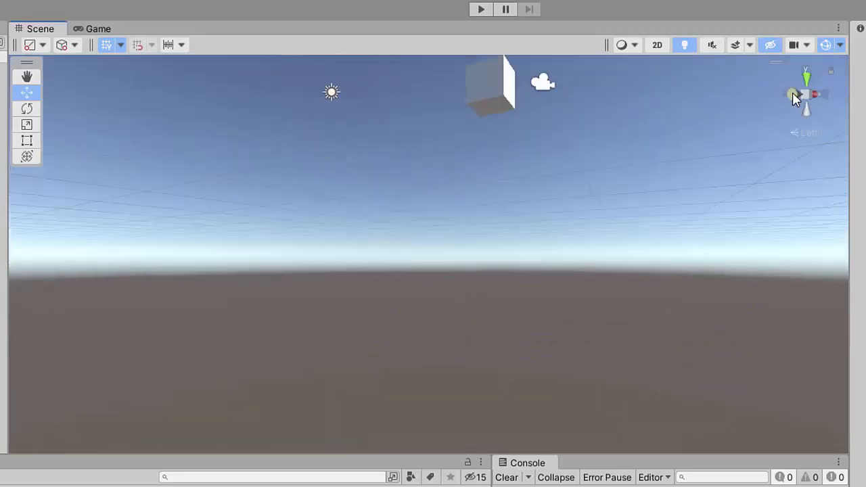
Step: Reframe the cube from an angled viewpoint and switch the Scene view to isometric projection
{"action": "left_click_drag", "start_coordinate": [679, 192], "coordinate": [441, 237], "text": "alt"}
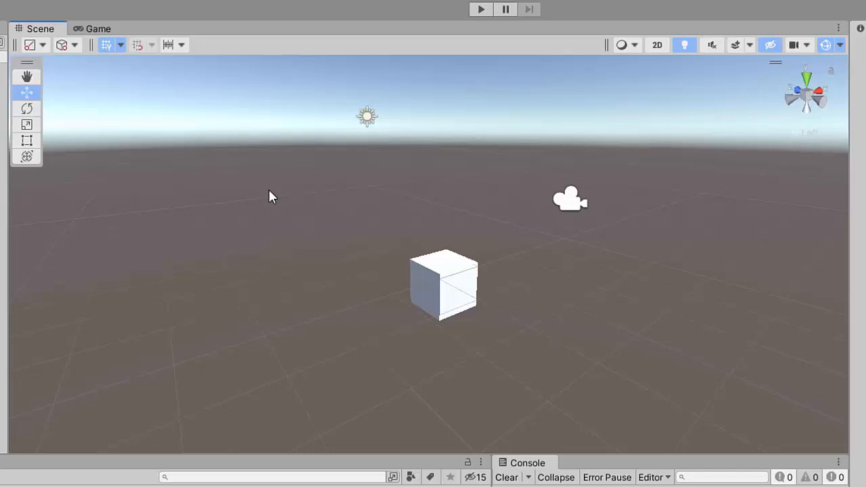
{"action": "key", "text": "s"}
{"action": "right_click_drag", "start_coordinate": [471, 326], "coordinate": [440, 243]}
{"action": "left_click", "coordinate": [427, 235]}
{"action": "right_click_drag", "start_coordinate": [542, 280], "coordinate": [514, 313]}
{"action": "key", "text": "w"}
{"action": "key", "text": "s"}
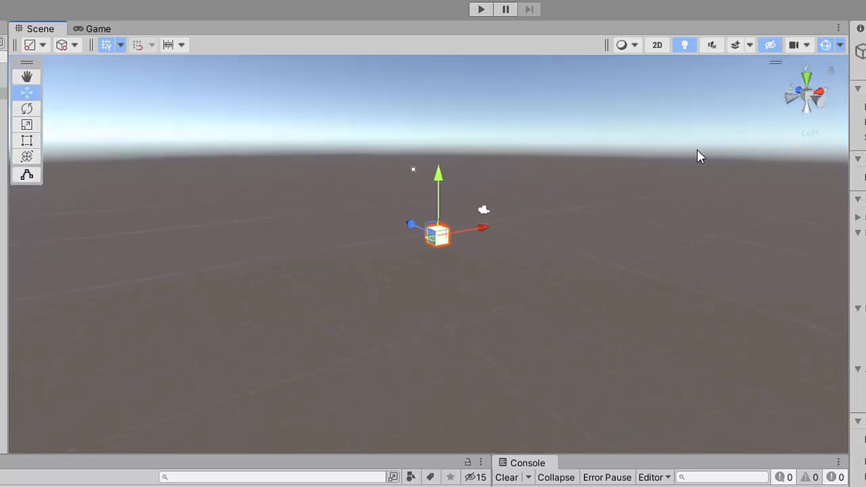
{"action": "left_click", "coordinate": [698, 173]}
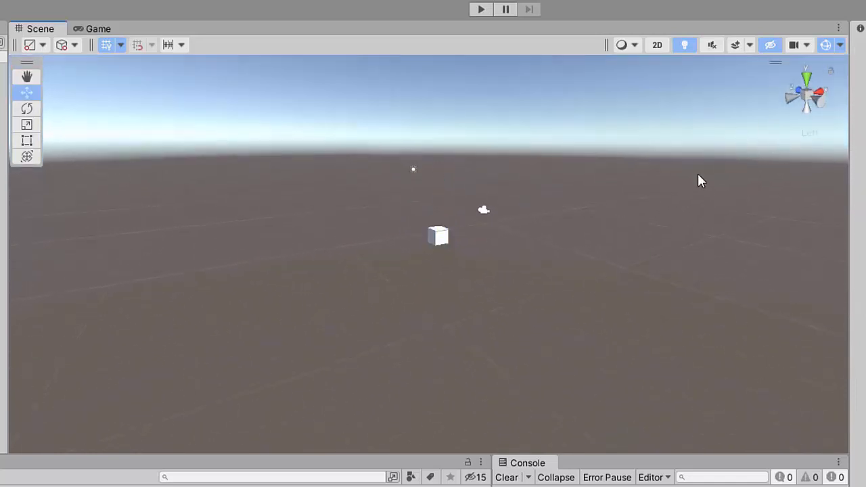
{"action": "left_click", "coordinate": [811, 98]}
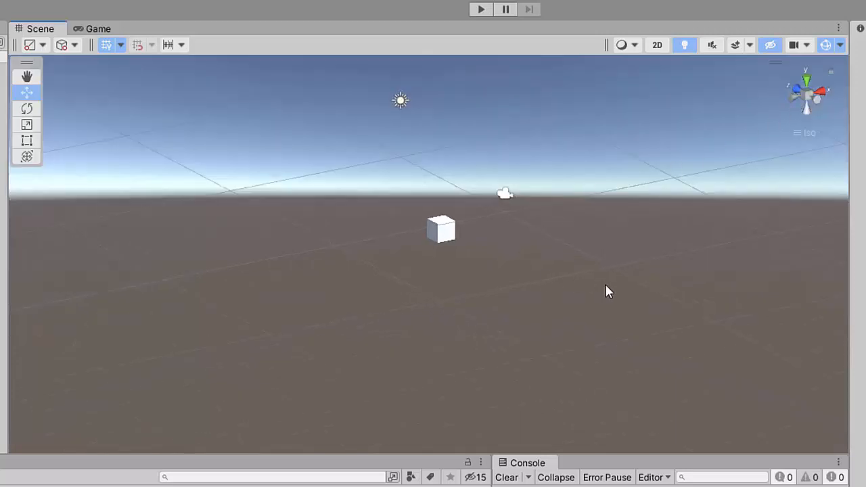
Step: Examine the isometric scene from an angle and from the top, shifting the view and returning to an angled viewpoint
{"action": "left_click_drag", "start_coordinate": [447, 217], "coordinate": [368, 269], "text": "alt"}
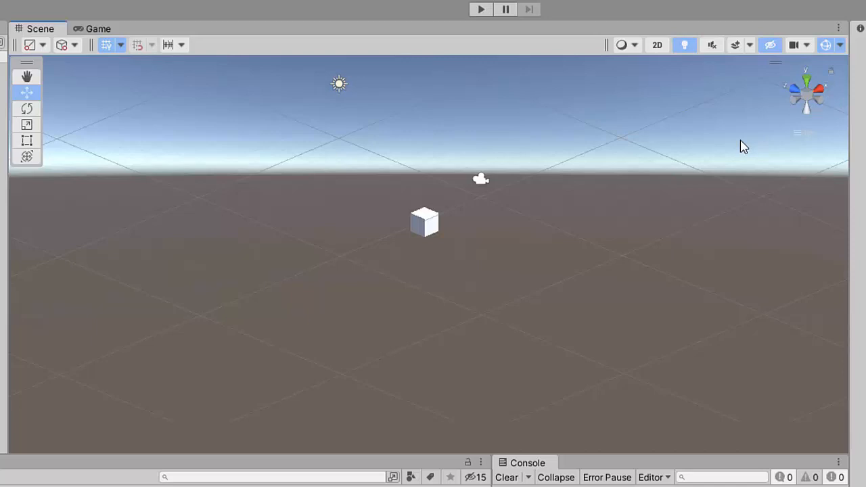
{"action": "left_click", "coordinate": [807, 80]}
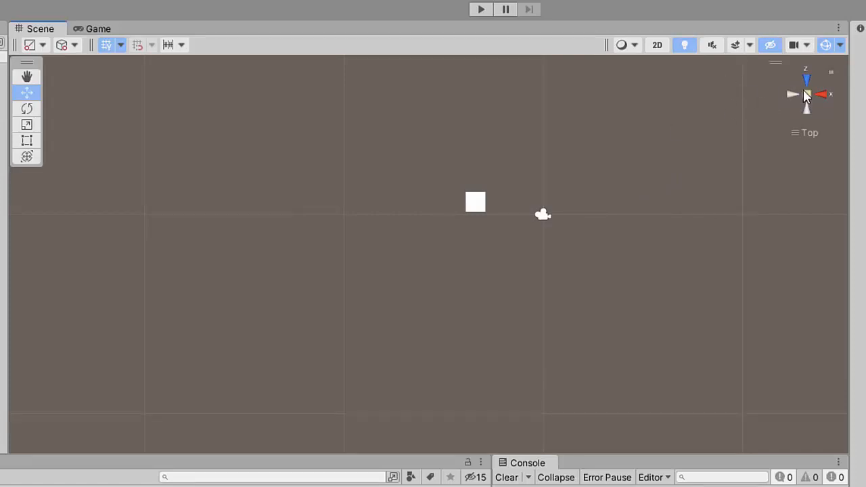
{"action": "middle_click_drag", "start_coordinate": [637, 158], "coordinate": [550, 200]}
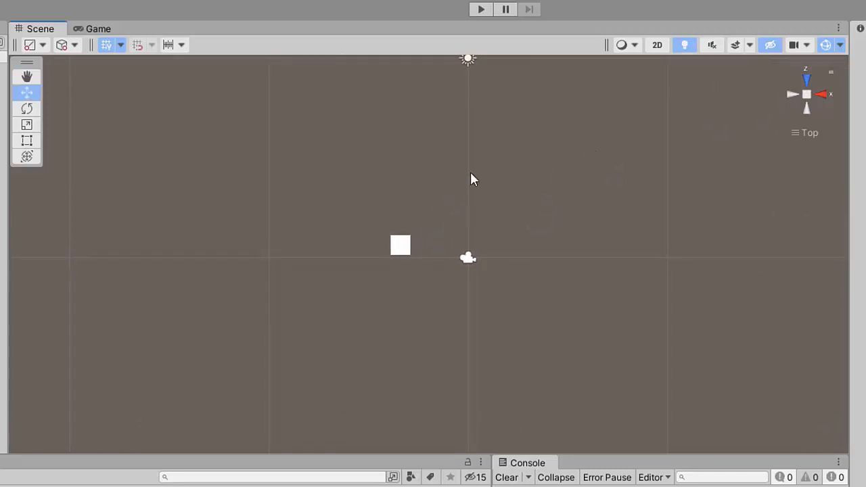
{"action": "middle_click_drag", "start_coordinate": [466, 190], "coordinate": [542, 212]}
{"action": "left_click_drag", "start_coordinate": [629, 295], "coordinate": [768, 58], "text": "alt"}
{"action": "middle_click_drag", "start_coordinate": [536, 192], "coordinate": [464, 240]}
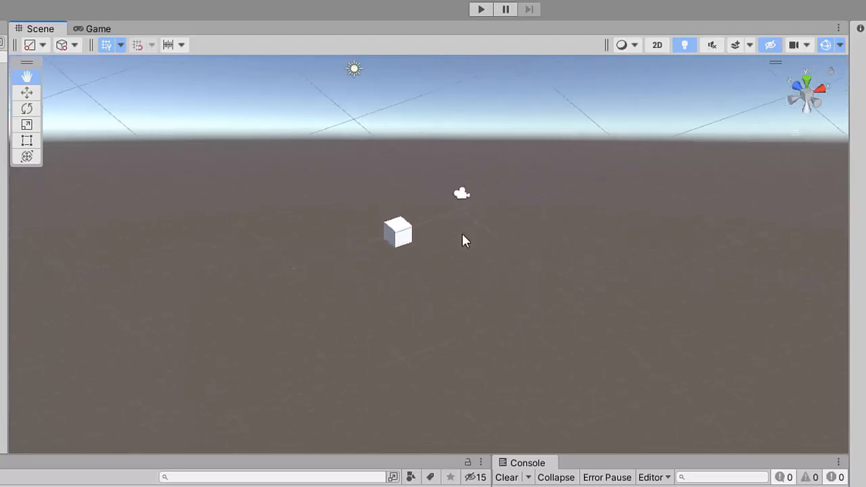
Step: Switch the Scene view back to perspective projection and reframe the cube from a slightly raised front viewpoint
{"action": "left_click", "coordinate": [807, 96]}
{"action": "right_click_drag", "start_coordinate": [472, 335], "coordinate": [400, 310]}
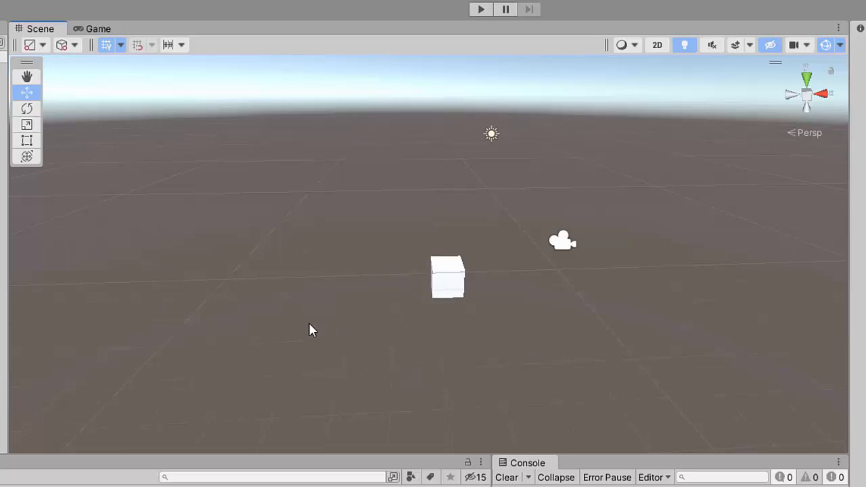
{"action": "right_click_drag", "start_coordinate": [513, 279], "coordinate": [472, 246]}
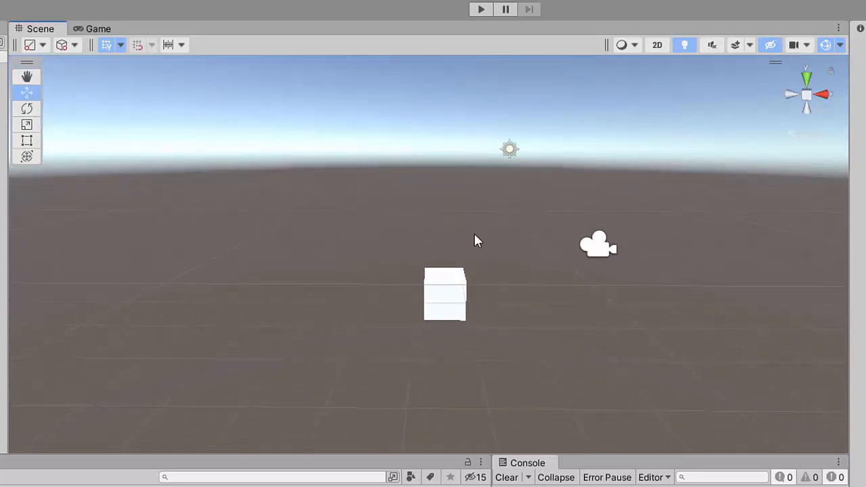
{"action": "mouse_move", "coordinate": [476, 241]}
{"action": "middle_mouse_down"}
{"action": "mouse_move", "coordinate": [356, 221]}
{"action": "mouse_move", "coordinate": [458, 203]}
{"action": "mouse_move", "coordinate": [451, 237]}
{"action": "mouse_move", "coordinate": [499, 253]}
{"action": "mouse_move", "coordinate": [508, 209]}
{"action": "mouse_move", "coordinate": [472, 228]}
{"action": "middle_mouse_up"}
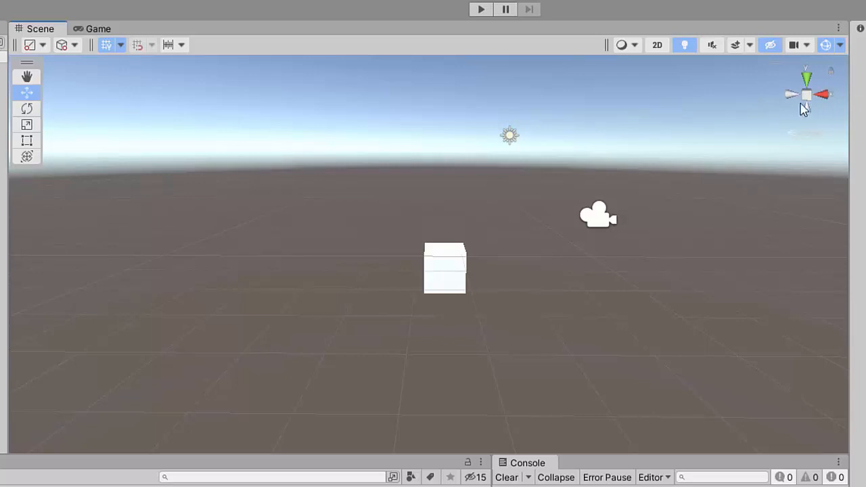
Step: View the scene from the top and right in perspective, and toggle isometric projection on and off from an angled viewpoint
{"action": "left_click", "coordinate": [806, 80]}
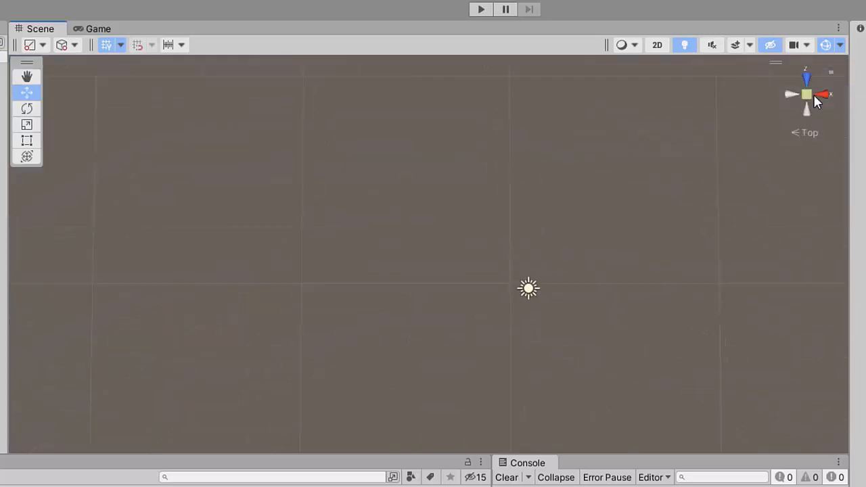
{"action": "middle_click_drag", "start_coordinate": [572, 359], "coordinate": [562, 269]}
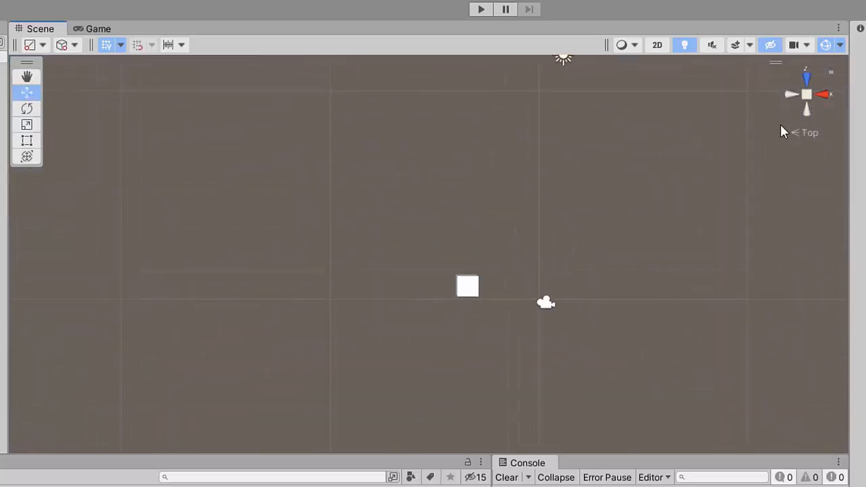
{"action": "left_click", "coordinate": [821, 96]}
{"action": "right_click_drag", "start_coordinate": [440, 174], "coordinate": [710, 261]}
{"action": "middle_click_drag", "start_coordinate": [710, 262], "coordinate": [667, 292]}
{"action": "left_click", "coordinate": [807, 99]}
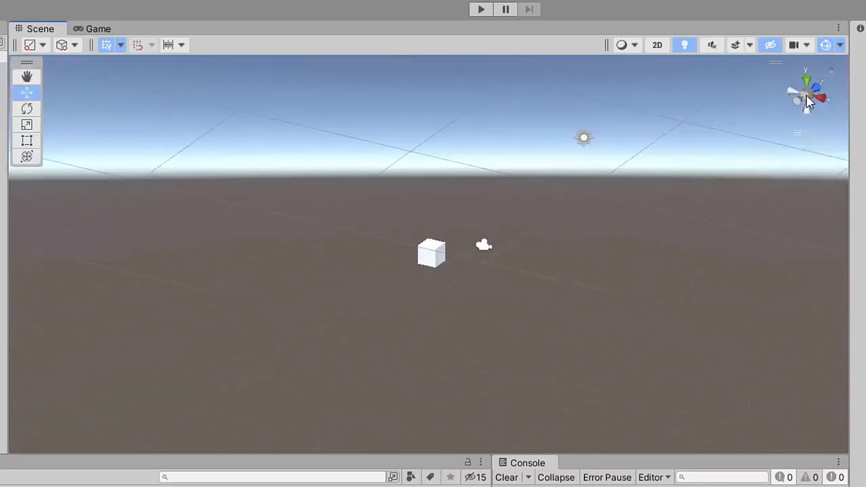
{"action": "left_click", "coordinate": [809, 100]}
Step: Select the cube, look away from it, and focus the Scene view on it again
{"action": "left_click", "coordinate": [444, 249]}
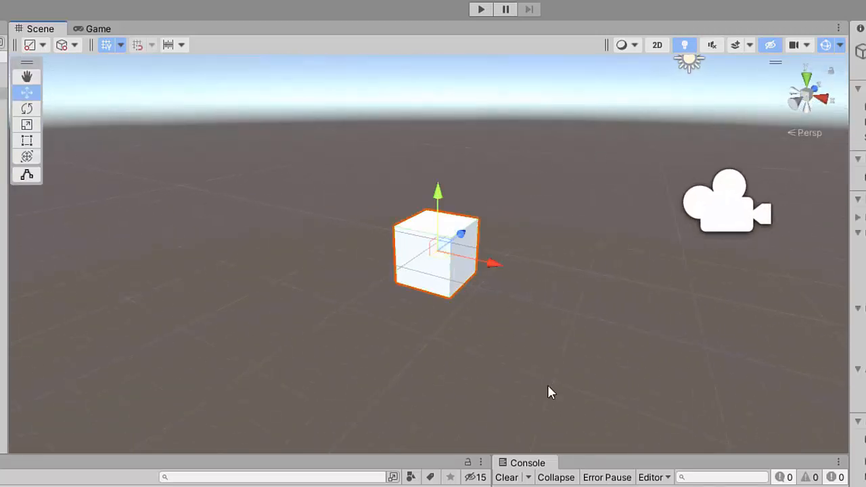
{"action": "right_click_drag", "start_coordinate": [549, 392], "coordinate": [675, 214]}
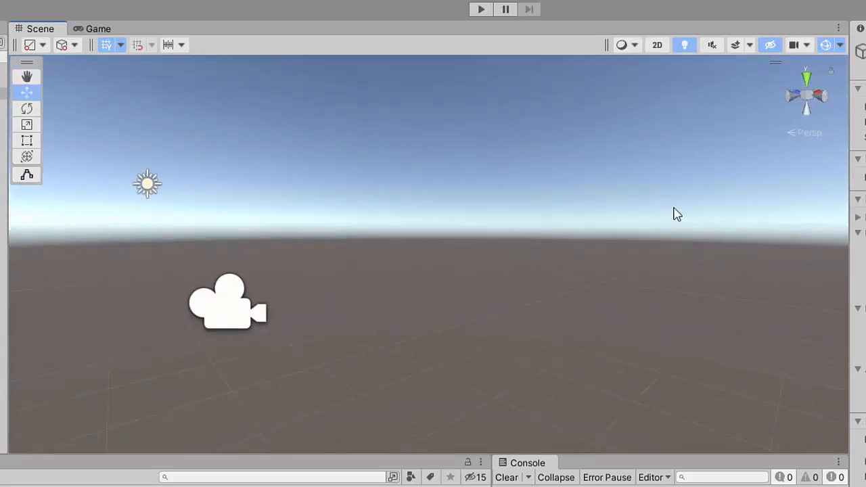
{"action": "key", "text": "f"}
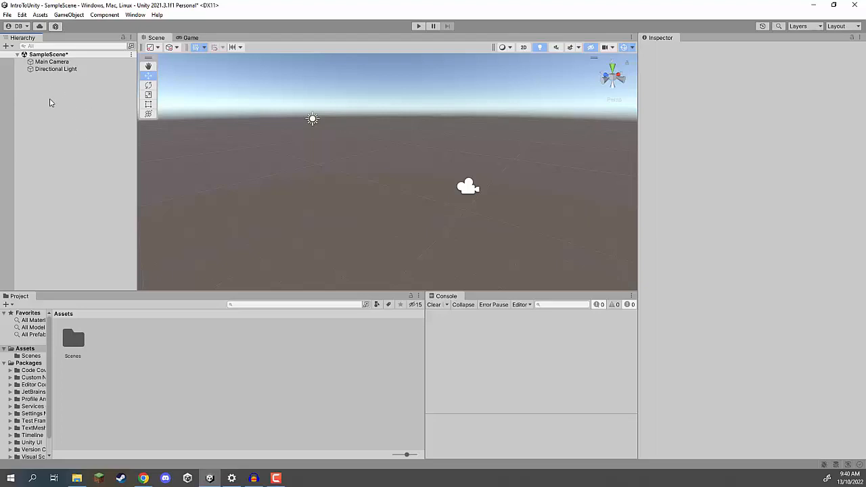
Step: Alternate between selecting the Main Camera and the Directional Light to compare their Inspector contents
{"action": "left_click", "coordinate": [43, 62]}
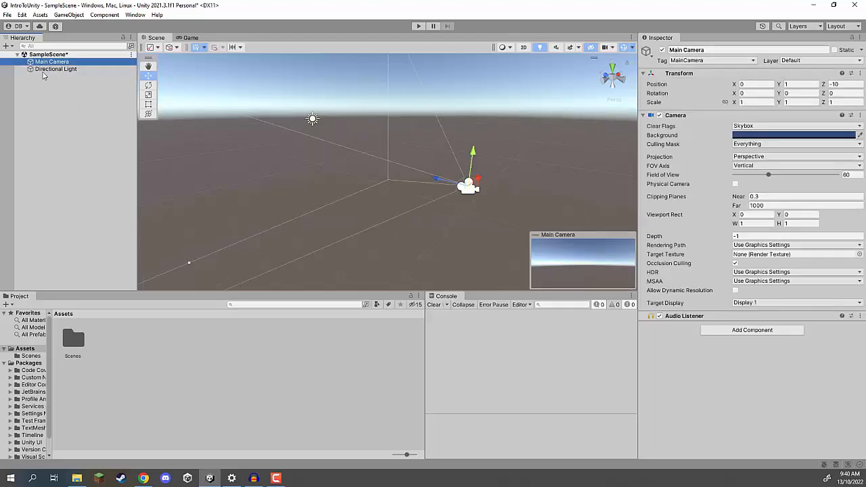
{"action": "left_click", "coordinate": [43, 70]}
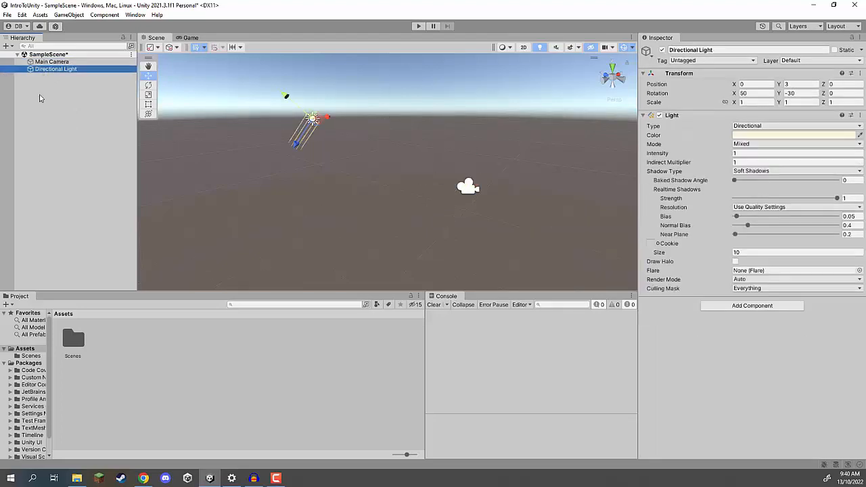
{"action": "left_click", "coordinate": [46, 62]}
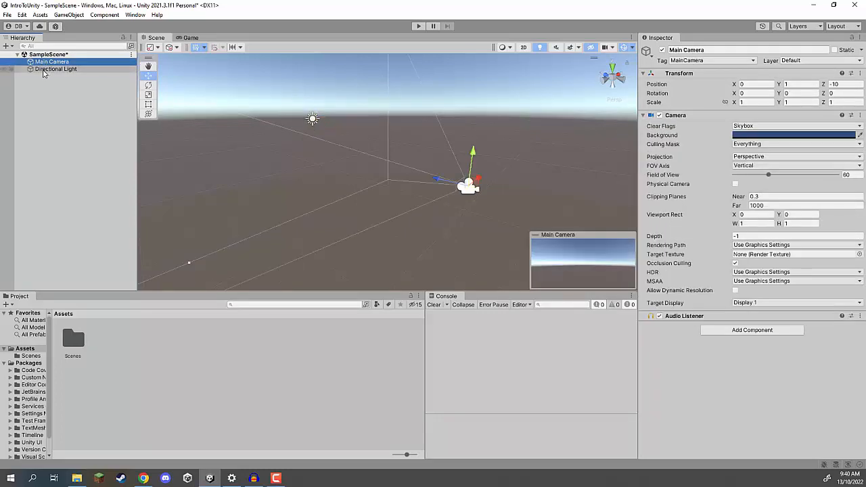
{"action": "left_click", "coordinate": [48, 70]}
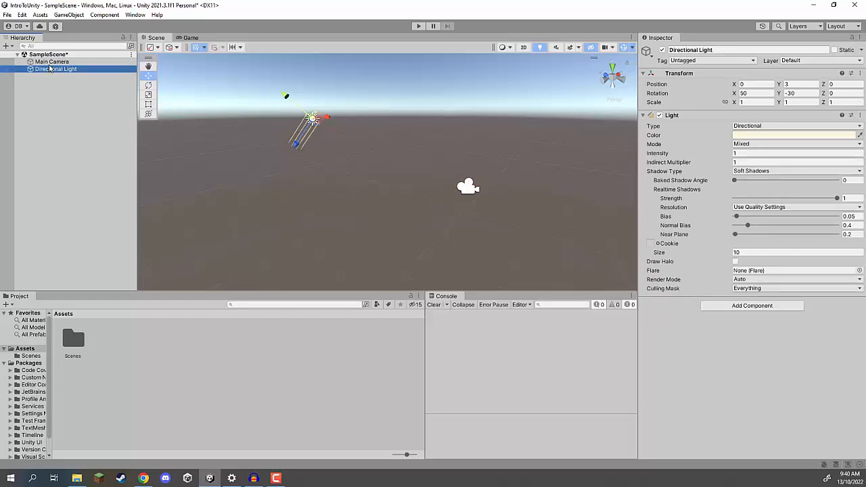
{"action": "left_click", "coordinate": [49, 62]}
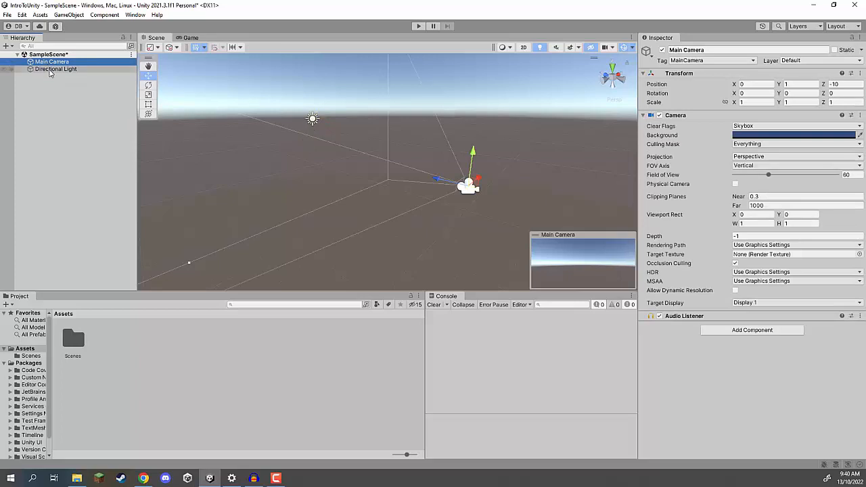
{"action": "left_click", "coordinate": [50, 69]}
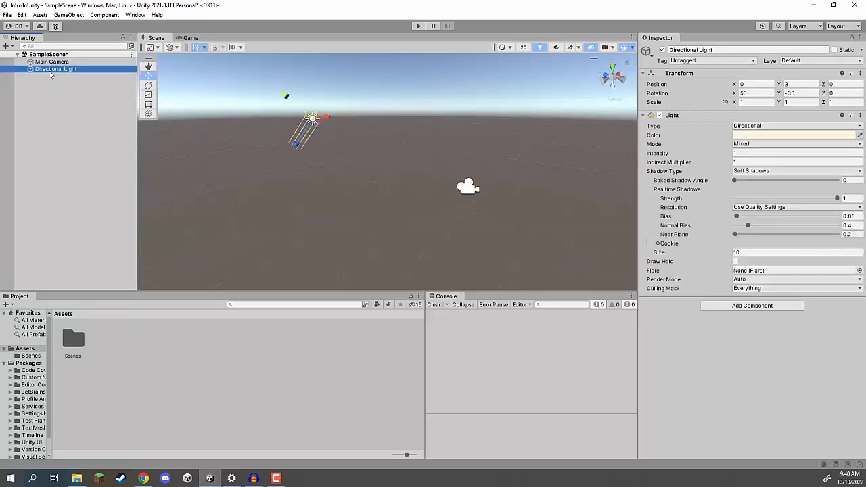
{"action": "left_click", "coordinate": [49, 76]}
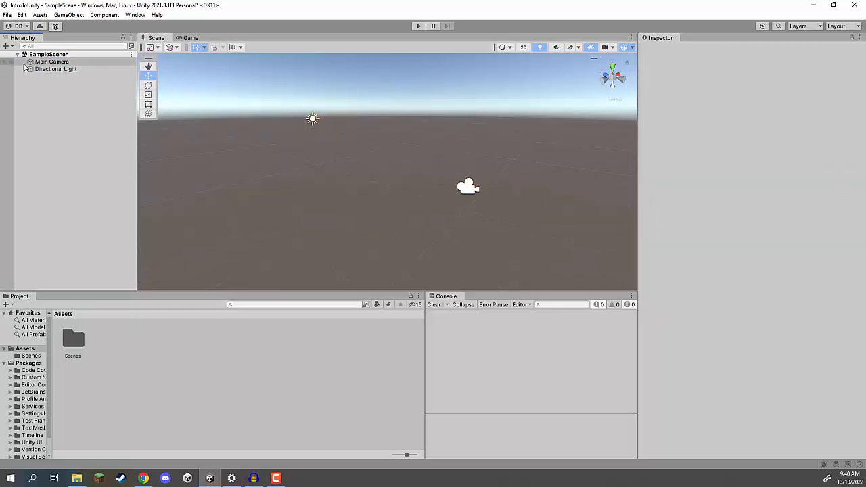
{"action": "left_click", "coordinate": [49, 62]}
{"action": "left_click", "coordinate": [46, 70]}
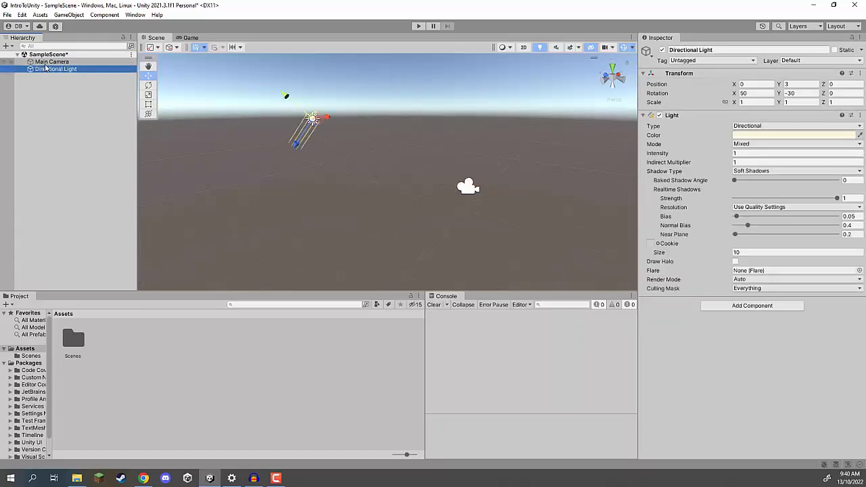
{"action": "left_click", "coordinate": [47, 63]}
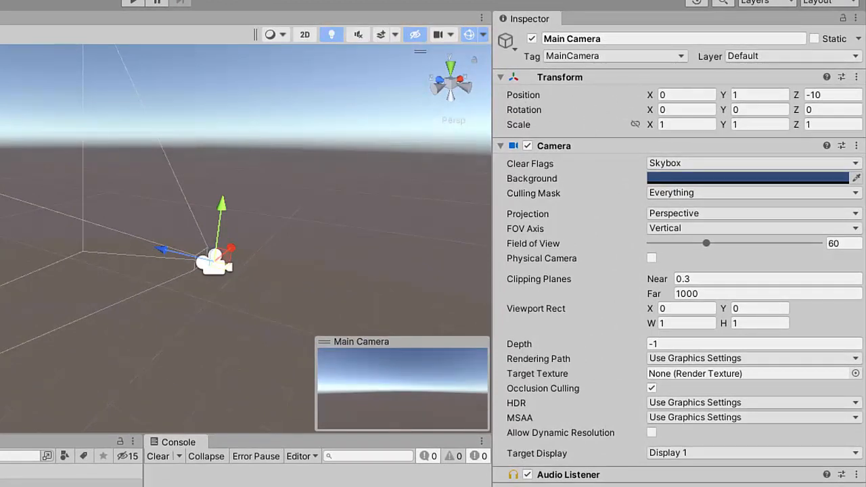
Step: Collapse and re-expand the Directional Light's Transform and Light components, and deactivate and reactivate the object
{"action": "left_click", "coordinate": [0, 77]}
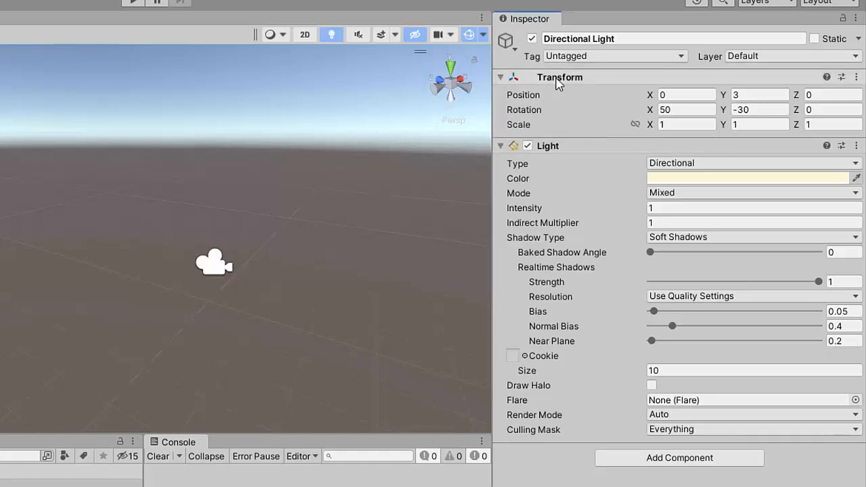
{"action": "left_click", "coordinate": [501, 78]}
{"action": "left_click", "coordinate": [502, 78]}
{"action": "left_click", "coordinate": [502, 77]}
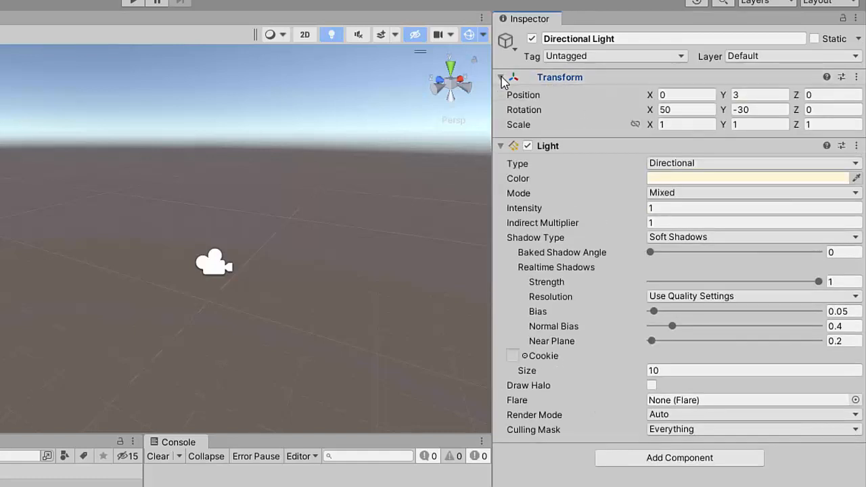
{"action": "left_click", "coordinate": [501, 77]}
{"action": "left_click", "coordinate": [502, 77]}
{"action": "left_click", "coordinate": [500, 145]}
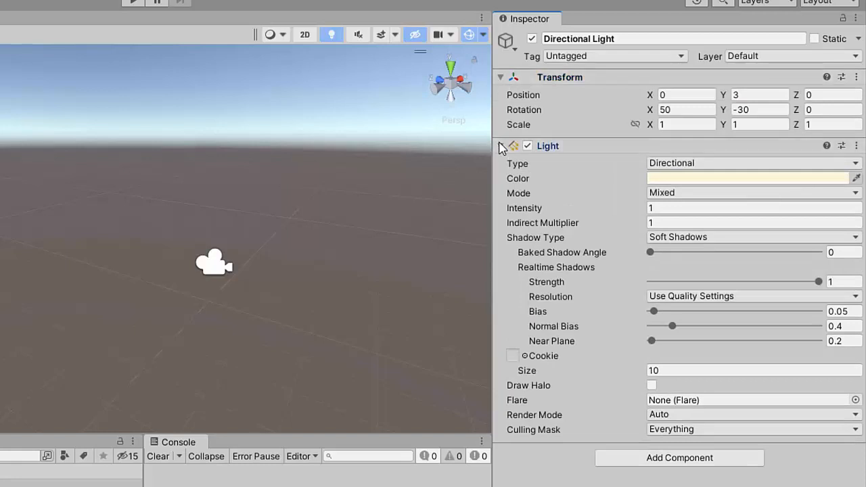
{"action": "left_click", "coordinate": [500, 146]}
{"action": "left_click", "coordinate": [500, 146]}
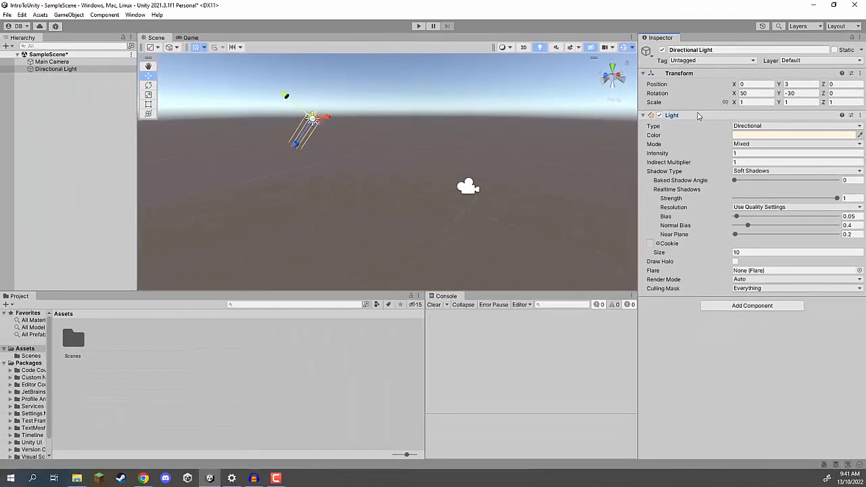
{"action": "left_click", "coordinate": [662, 50]}
{"action": "left_click", "coordinate": [662, 50]}
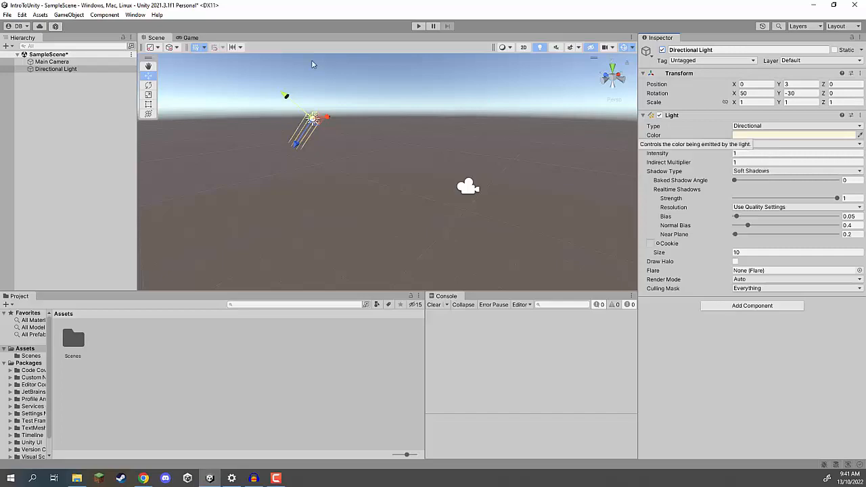
Step: Review the components of the Main Camera and the Directional Light once more, and clear the selection
{"action": "left_click", "coordinate": [52, 62]}
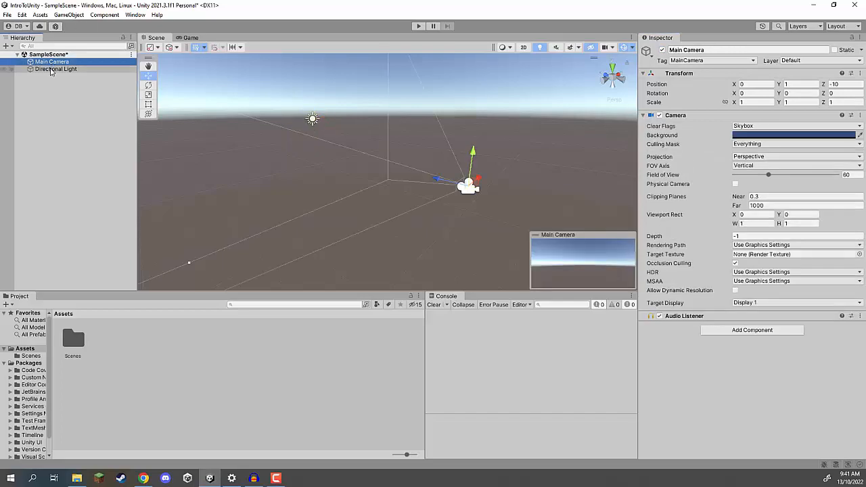
{"action": "left_click", "coordinate": [56, 69]}
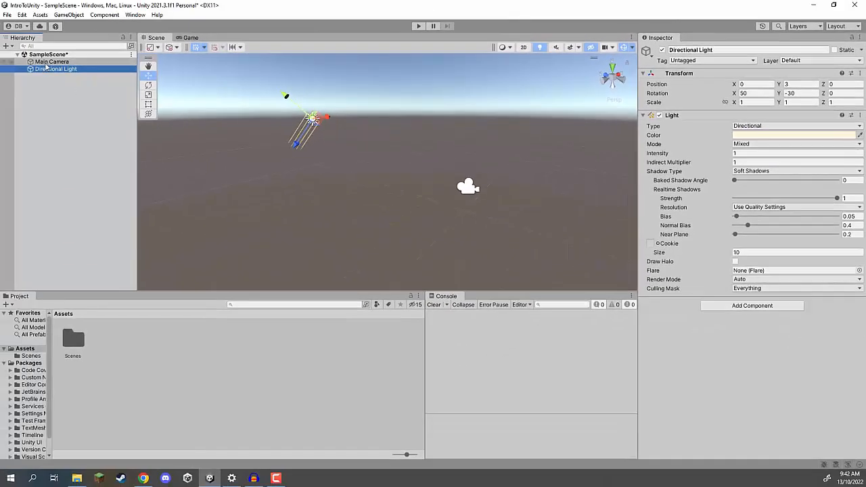
{"action": "left_click", "coordinate": [48, 62]}
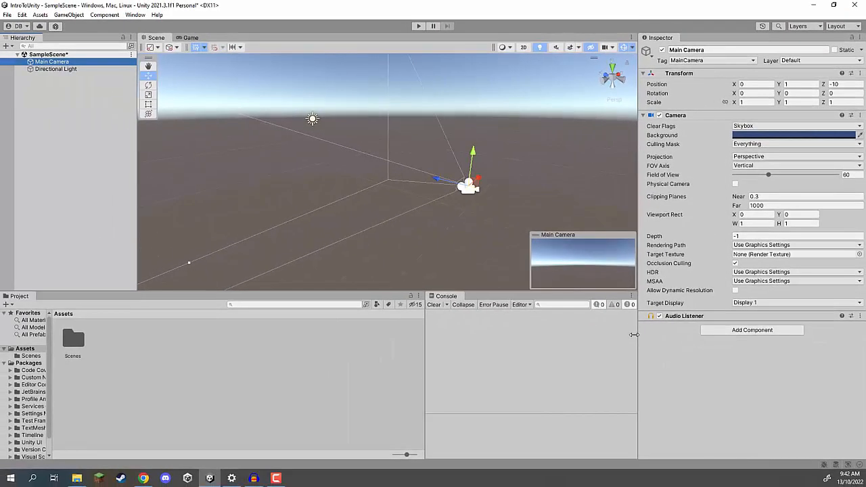
{"action": "left_click", "coordinate": [101, 139]}
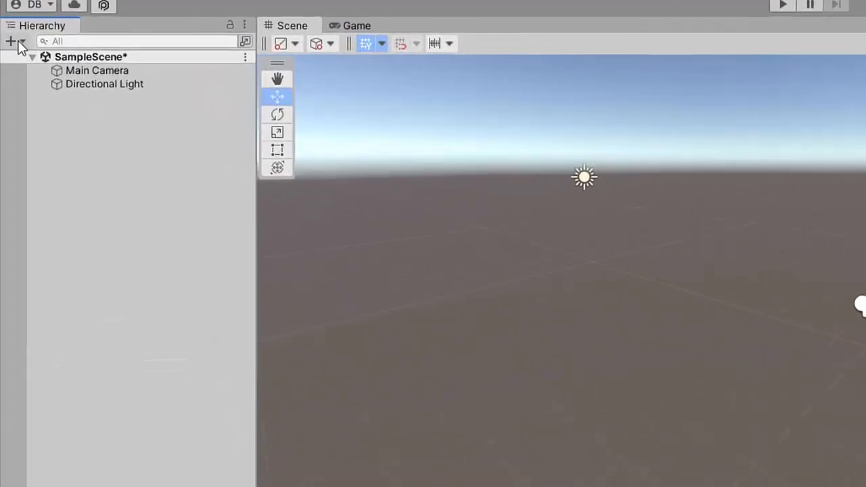
Step: Create a 3D sphere object in the scene and name it MyNewSphere
{"action": "left_click", "coordinate": [16, 42]}
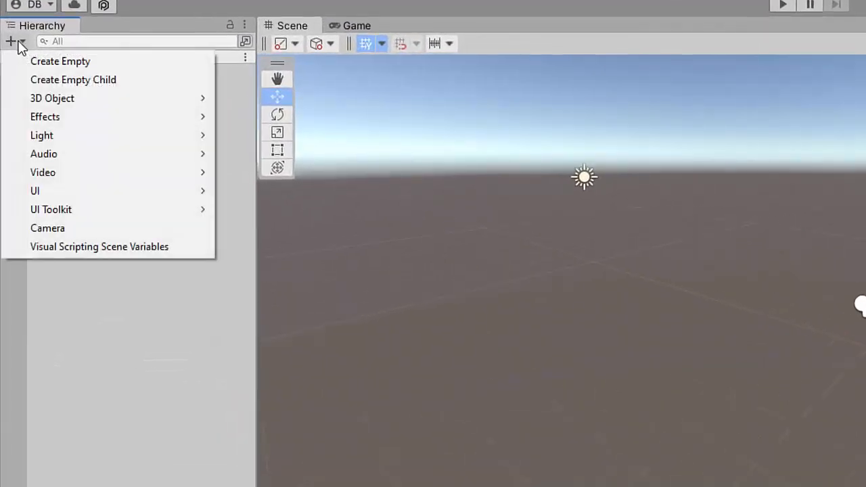
{"action": "mouse_move", "coordinate": [97, 102]}
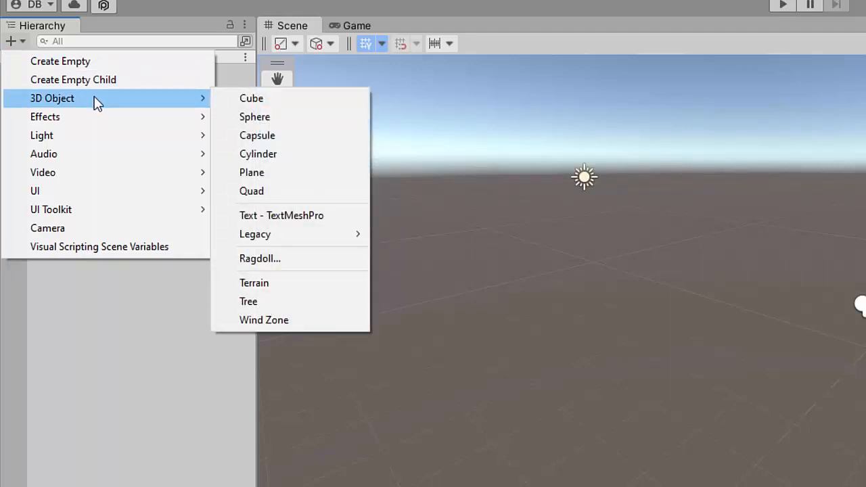
{"action": "mouse_move", "coordinate": [92, 117]}
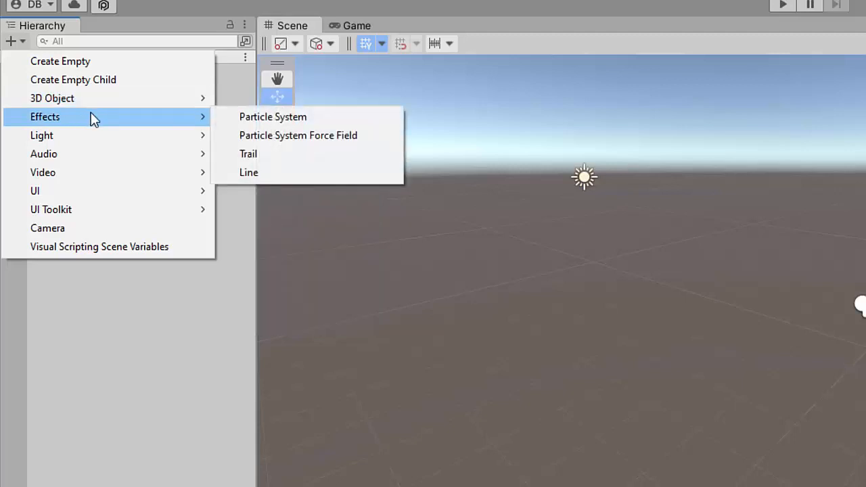
{"action": "mouse_move", "coordinate": [81, 136]}
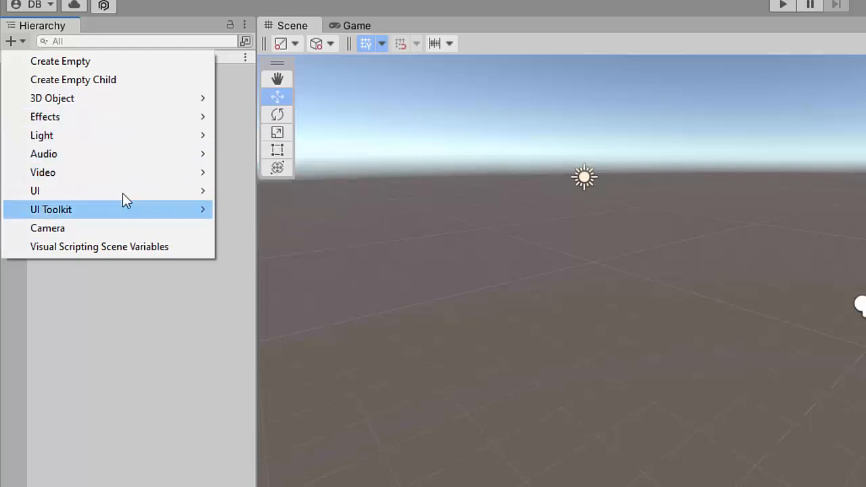
{"action": "mouse_move", "coordinate": [144, 161]}
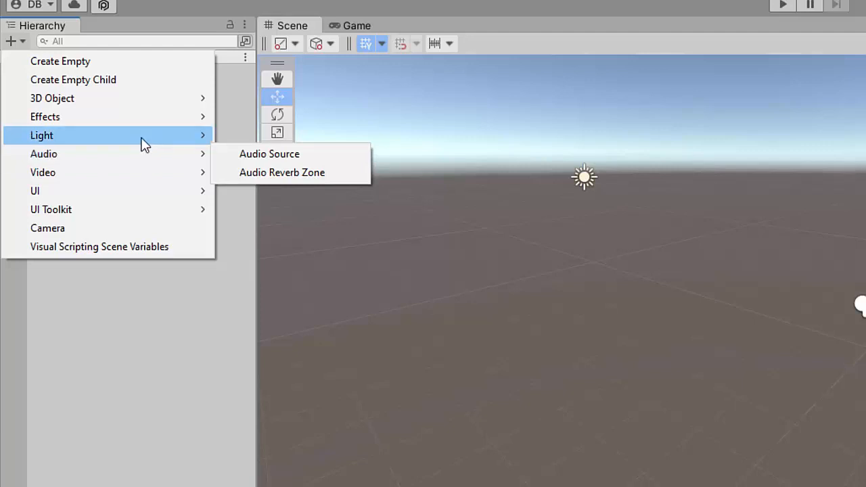
{"action": "mouse_move", "coordinate": [129, 100]}
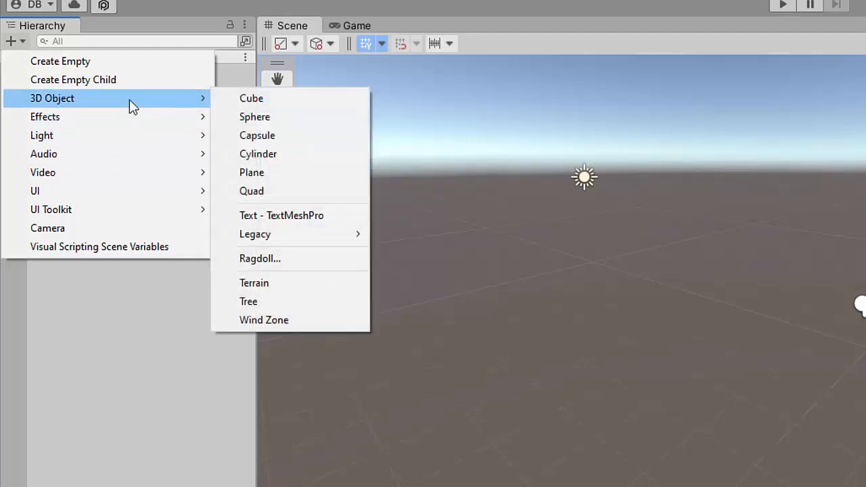
{"action": "left_click", "coordinate": [250, 118]}
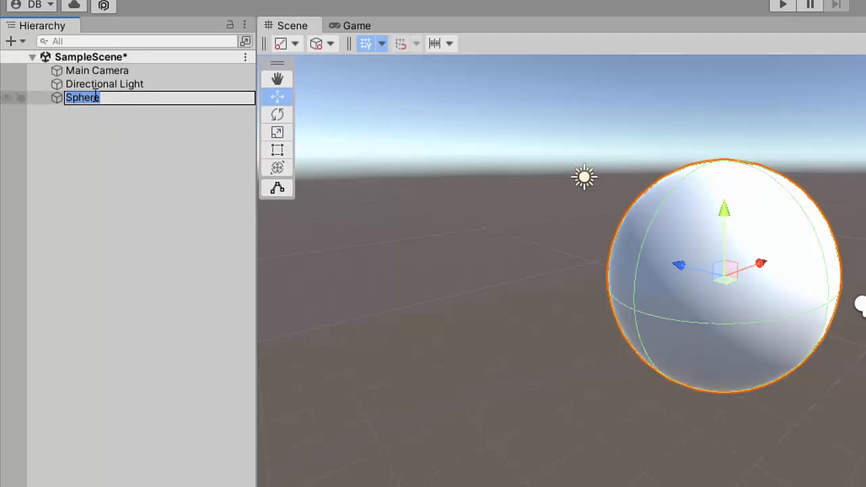
{"action": "type", "text": "MyNewS"}
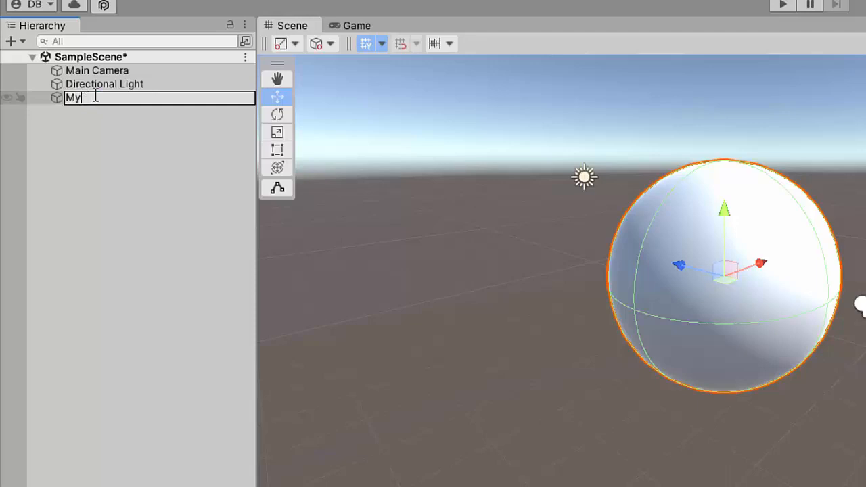
{"action": "type", "text": "phere"}
{"action": "key", "text": "Return"}
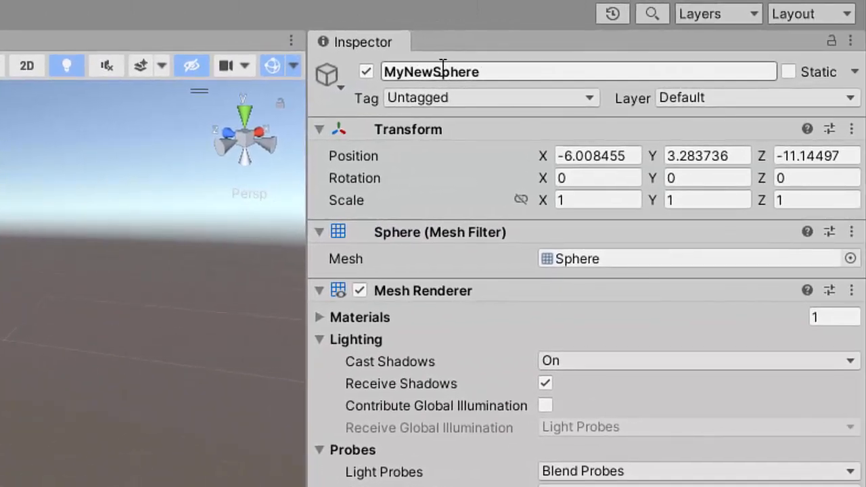
Step: Check the sphere's name in the Inspector, clear the selection, and select MyNewSphere in the Hierarchy again
{"action": "left_click", "coordinate": [498, 70]}
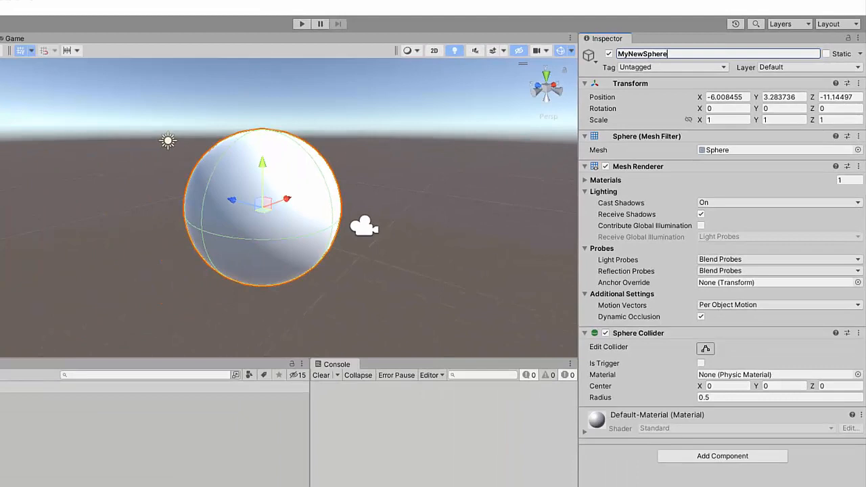
{"action": "left_click", "coordinate": [50, 82]}
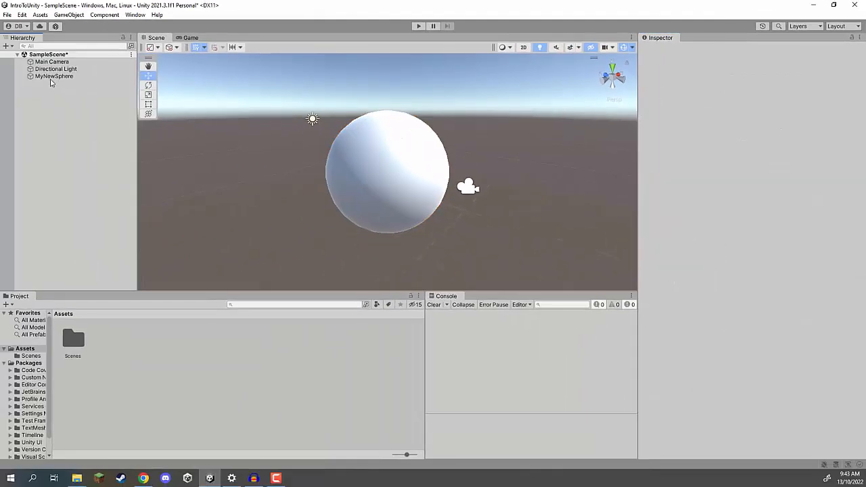
{"action": "left_click", "coordinate": [52, 77]}
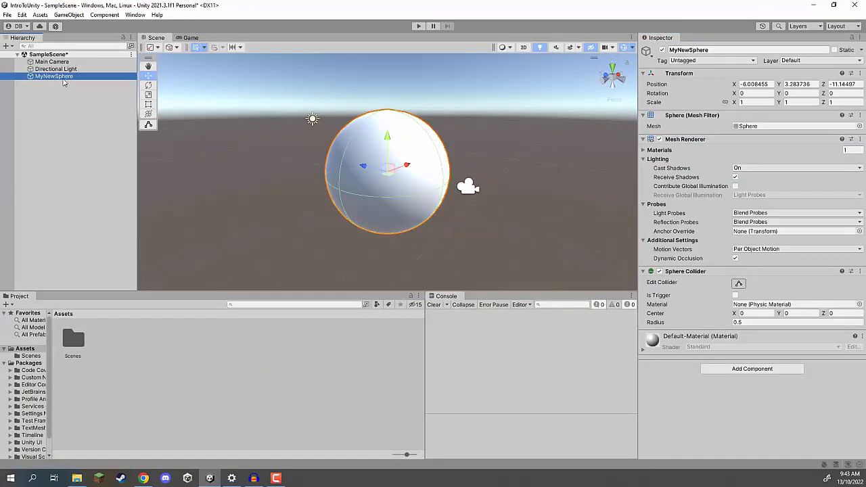
{"action": "left_click_drag", "start_coordinate": [403, 124], "coordinate": [386, 162], "text": "alt"}
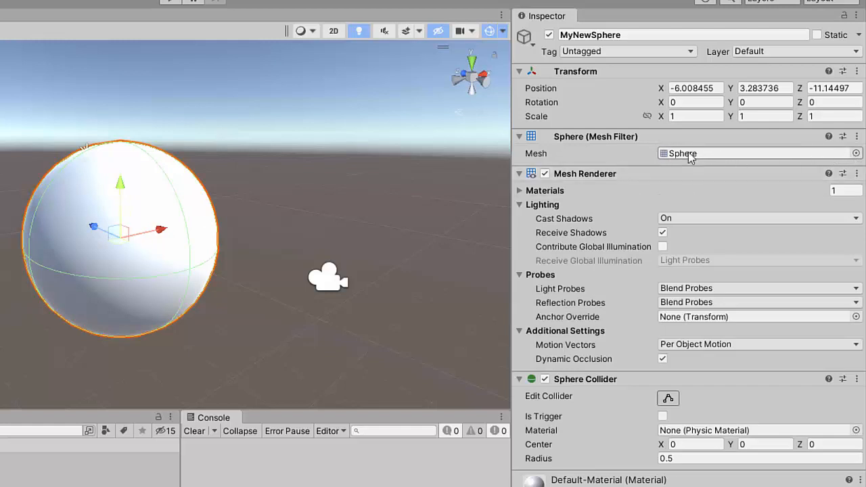
Step: Swap MyNewSphere's Mesh Filter to the Cube mesh and set it back to the Sphere mesh
{"action": "left_click", "coordinate": [856, 154]}
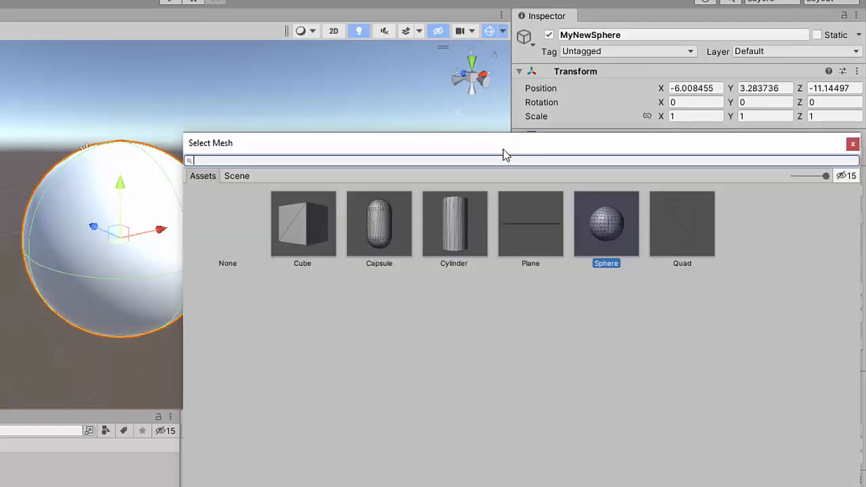
{"action": "left_click", "coordinate": [305, 230]}
{"action": "left_click_drag", "start_coordinate": [264, 154], "coordinate": [280, 122]}
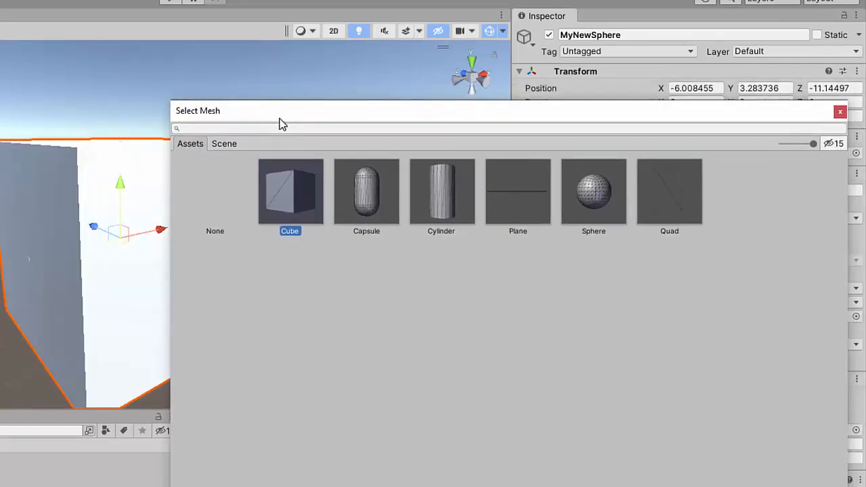
{"action": "left_click", "coordinate": [607, 191]}
{"action": "left_click", "coordinate": [840, 112]}
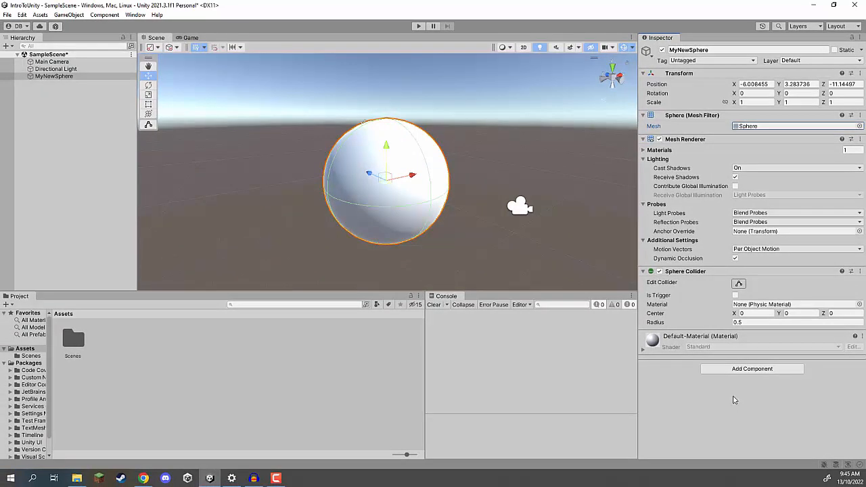
Step: Alternate between selecting the Directional Light and MyNewSphere to compare their components and appearance in the Scene view
{"action": "left_click", "coordinate": [67, 70]}
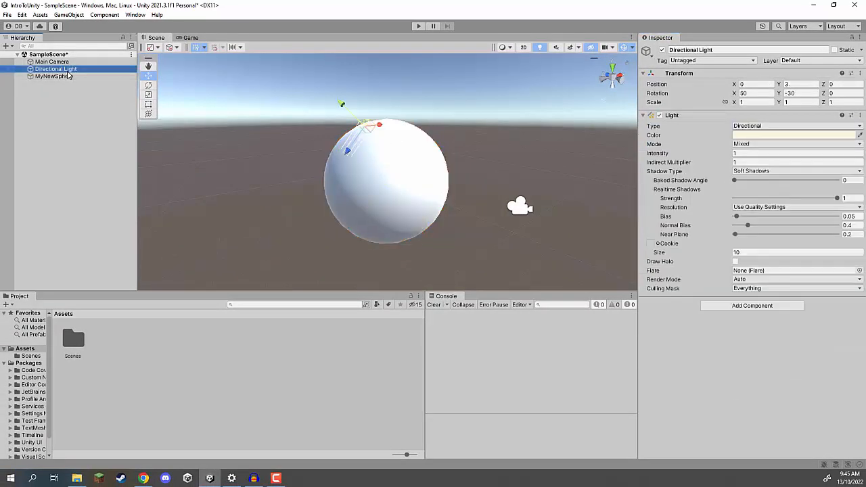
{"action": "left_click_drag", "start_coordinate": [408, 174], "coordinate": [414, 175], "text": "alt"}
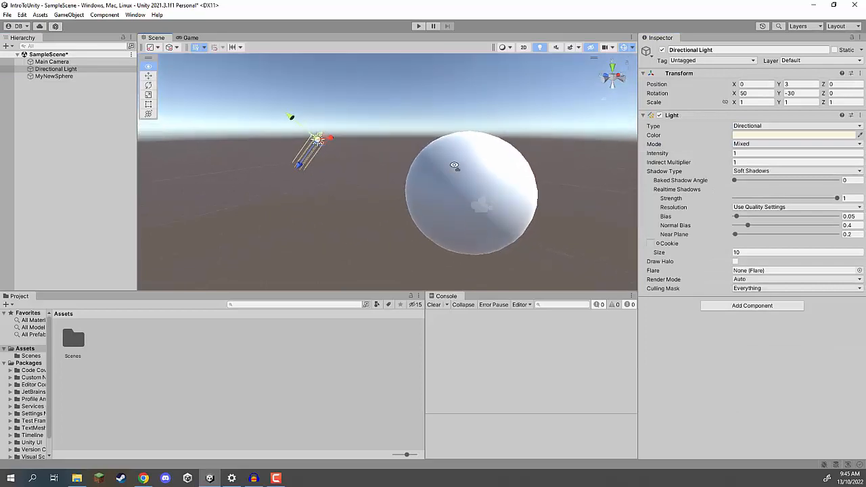
{"action": "left_click", "coordinate": [61, 78]}
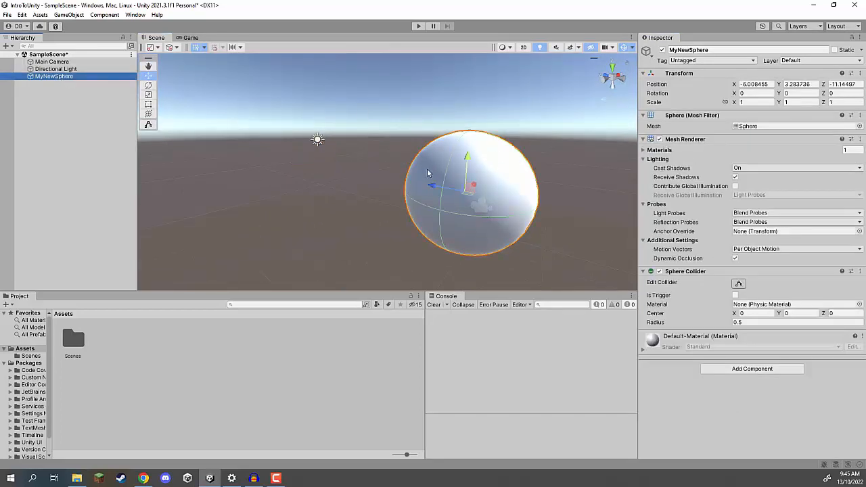
{"action": "left_click", "coordinate": [52, 71]}
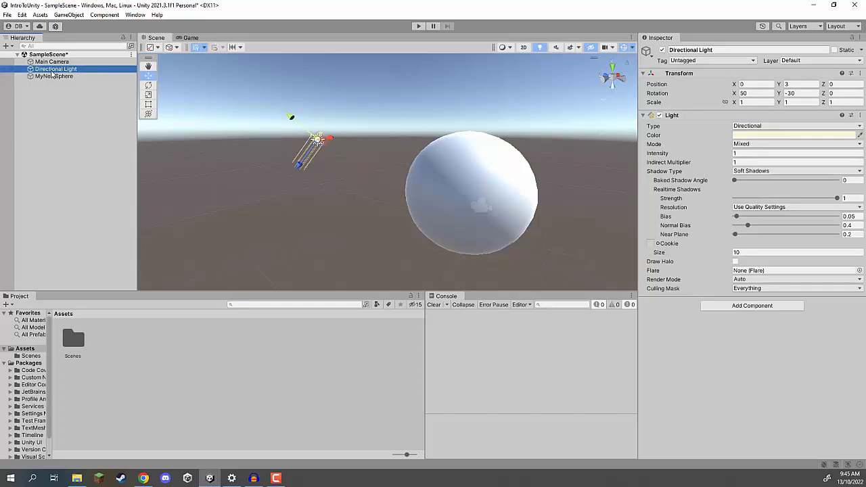
{"action": "left_click", "coordinate": [56, 78]}
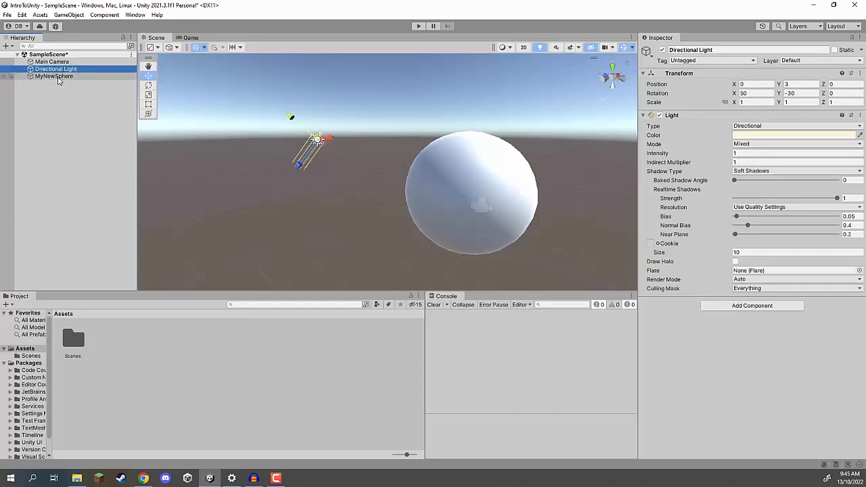
{"action": "right_click_drag", "start_coordinate": [412, 155], "coordinate": [399, 132]}
{"action": "key", "text": "s"}
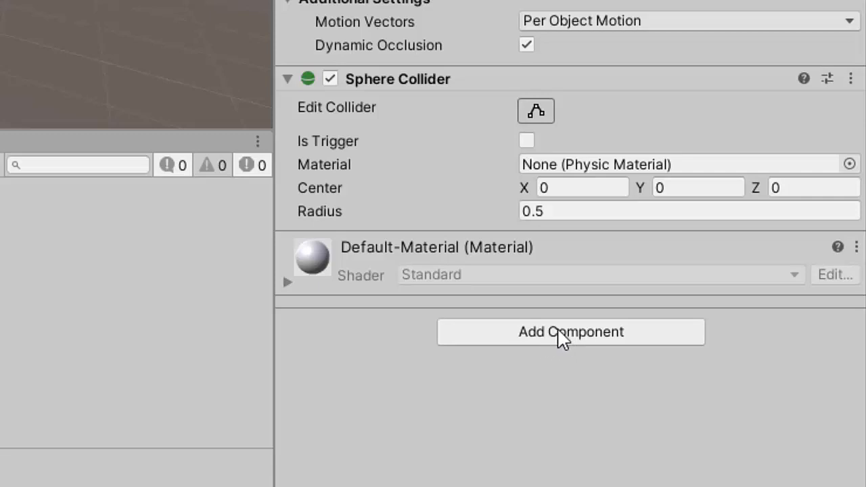
Step: Browse the component categories that can be added to MyNewSphere, including Effects, Navigation and Rendering
{"action": "left_click", "coordinate": [559, 340]}
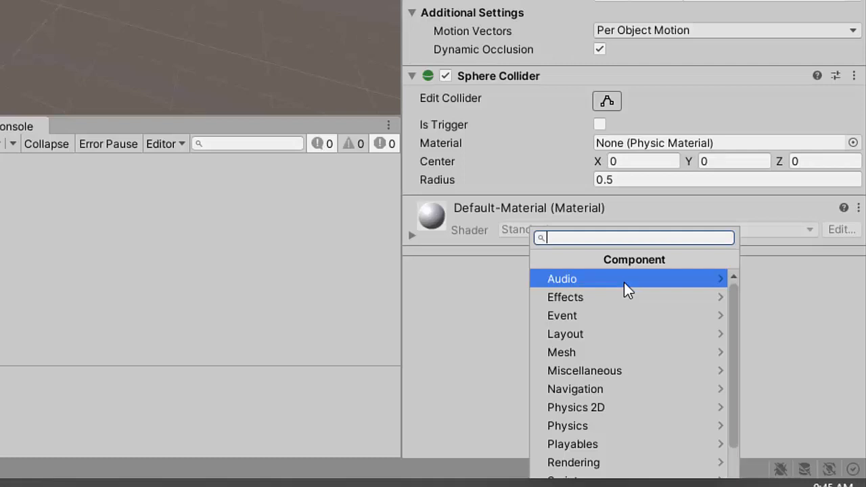
{"action": "scroll", "coordinate": [621, 285], "scroll_direction": "down", "scroll_amount": 3}
{"action": "scroll", "coordinate": [618, 291], "scroll_direction": "up", "scroll_amount": 3}
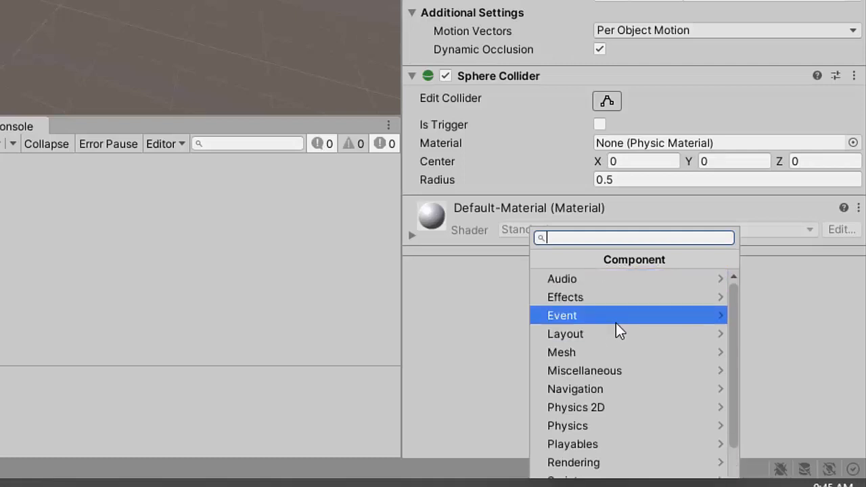
{"action": "left_click", "coordinate": [643, 297]}
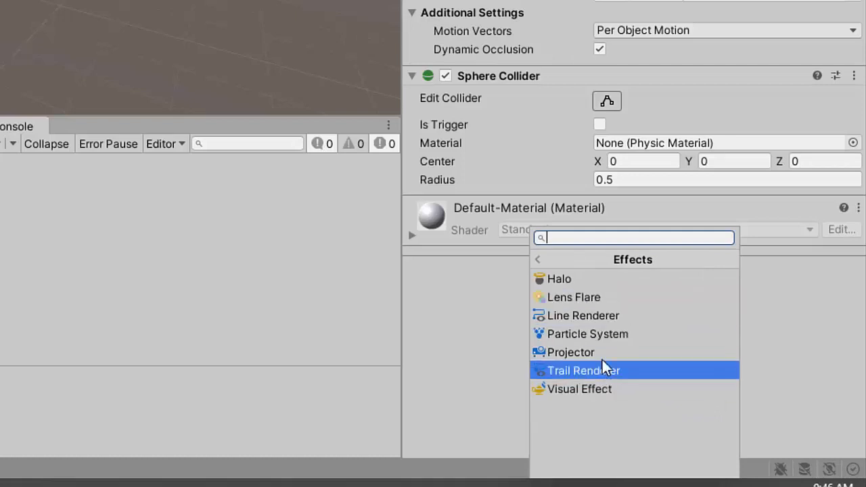
{"action": "left_click", "coordinate": [534, 260]}
{"action": "left_click", "coordinate": [662, 395]}
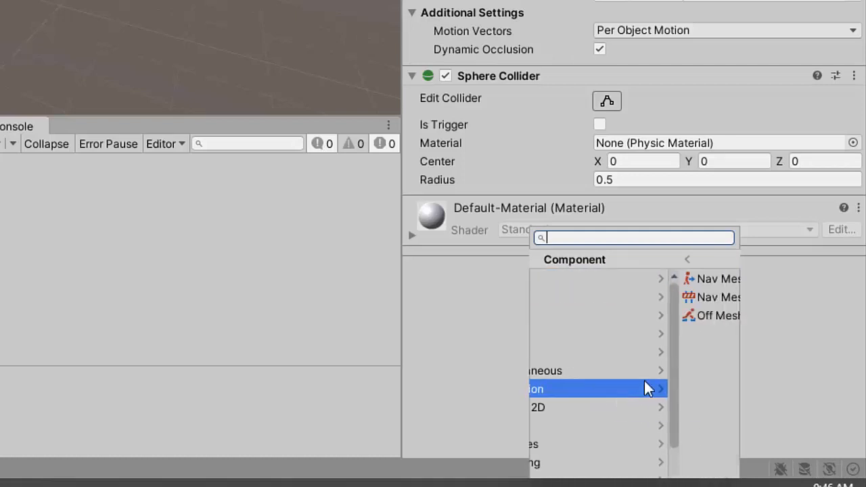
{"action": "left_click", "coordinate": [544, 259]}
{"action": "scroll", "coordinate": [609, 325], "scroll_direction": "down", "scroll_amount": 3}
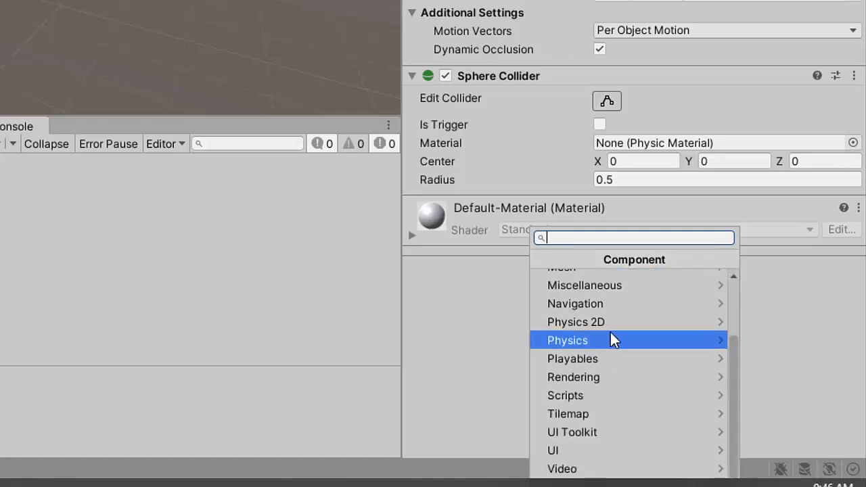
{"action": "left_click", "coordinate": [617, 378]}
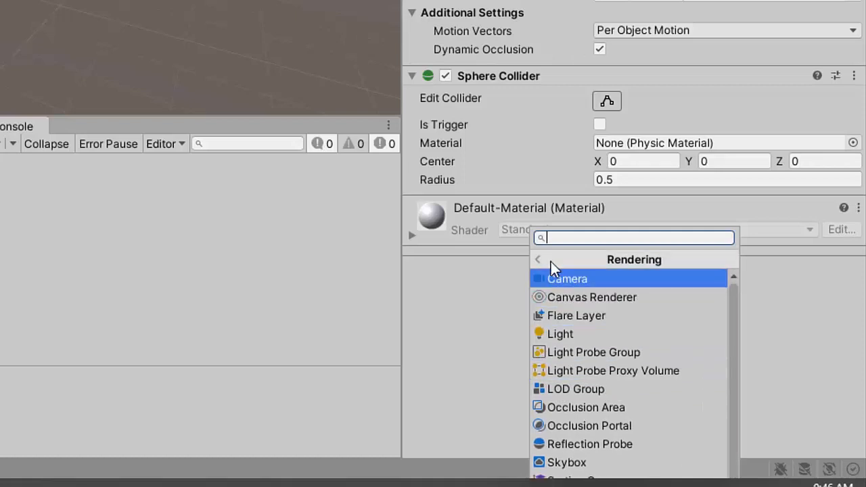
{"action": "left_click", "coordinate": [540, 259]}
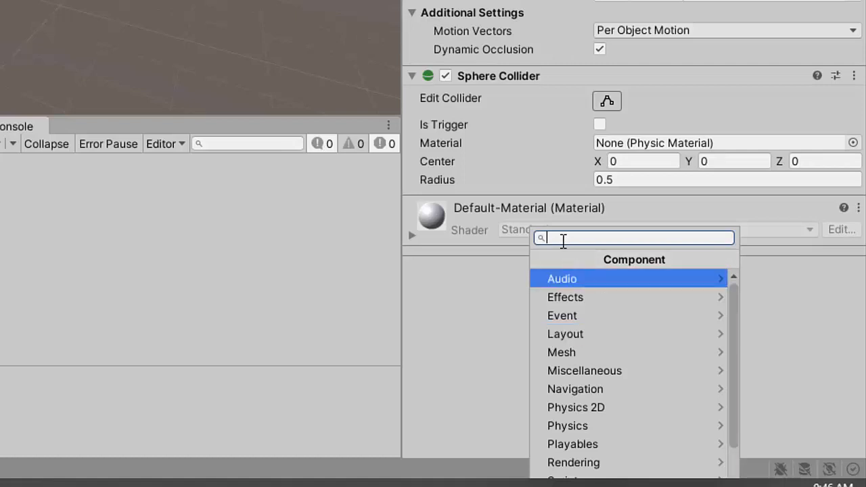
Step: Search the available components for "light" and add a Light component to MyNewSphere
{"action": "type", "text": "light"}
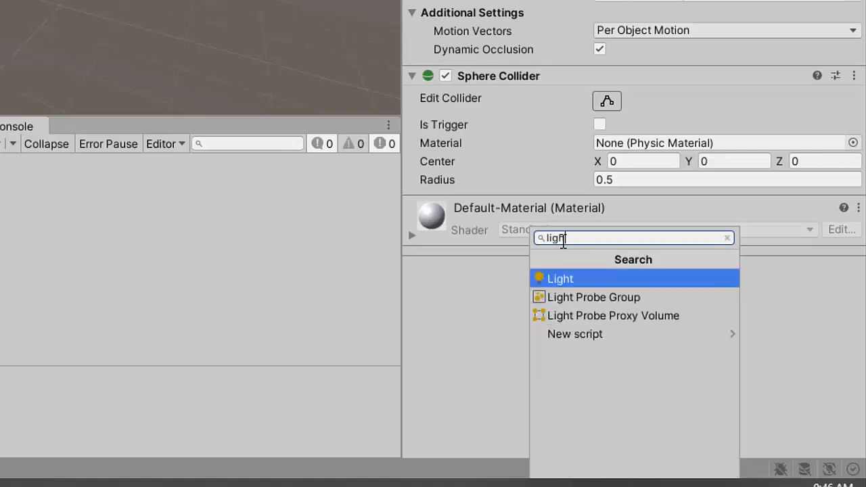
{"action": "left_click", "coordinate": [548, 278]}
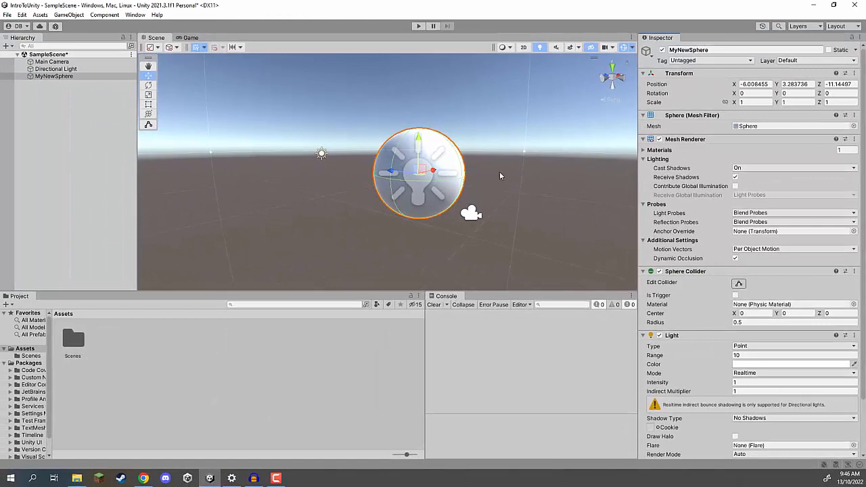
{"action": "mouse_move", "coordinate": [501, 176]}
{"action": "right_mouse_down"}
{"action": "mouse_move", "coordinate": [543, 164]}
{"action": "mouse_move", "coordinate": [487, 166]}
{"action": "right_mouse_up"}
Step: Compare the Directional Light with MyNewSphere's Light component in the Inspector and Scene view, and focus on the Directional Light
{"action": "left_click", "coordinate": [59, 69]}
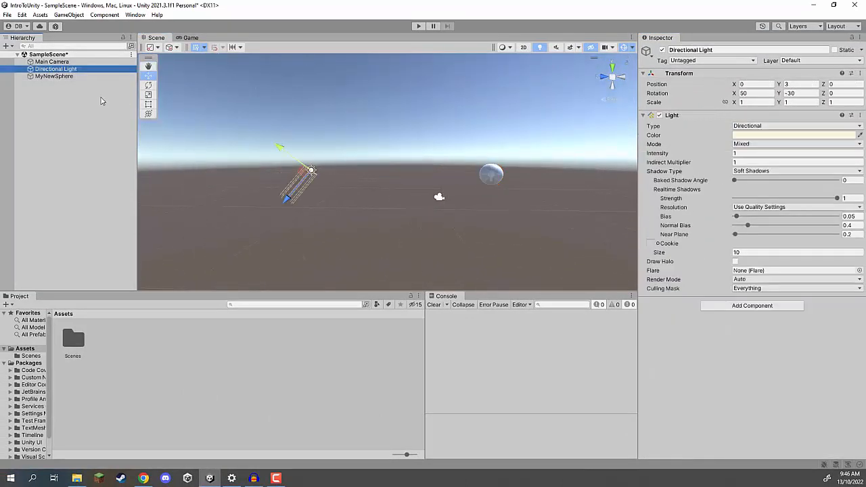
{"action": "left_click", "coordinate": [46, 76]}
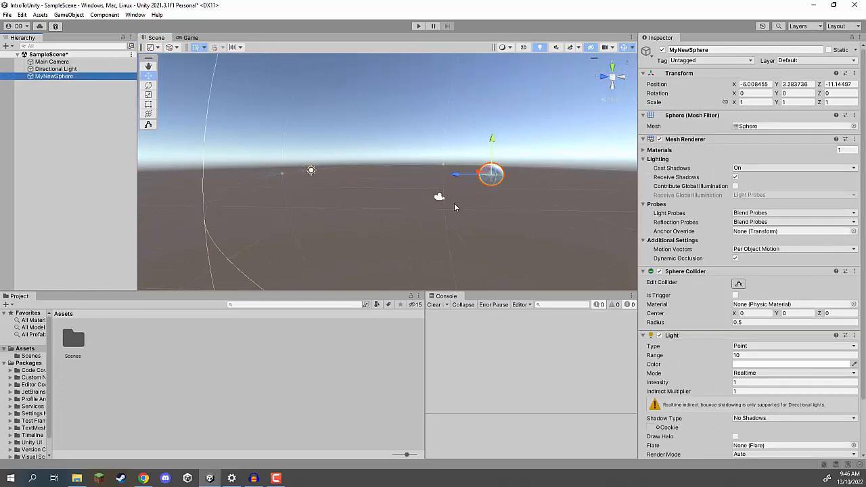
{"action": "key", "text": "w"}
{"action": "right_click_drag", "start_coordinate": [456, 207], "coordinate": [529, 205]}
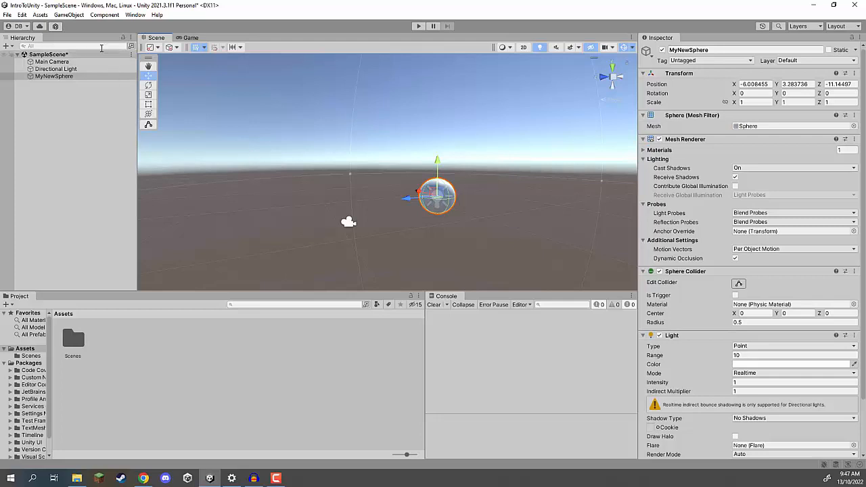
{"action": "left_click", "coordinate": [55, 69]}
{"action": "key", "text": "f"}
{"action": "left_click_drag", "start_coordinate": [370, 191], "coordinate": [449, 219], "text": "alt"}
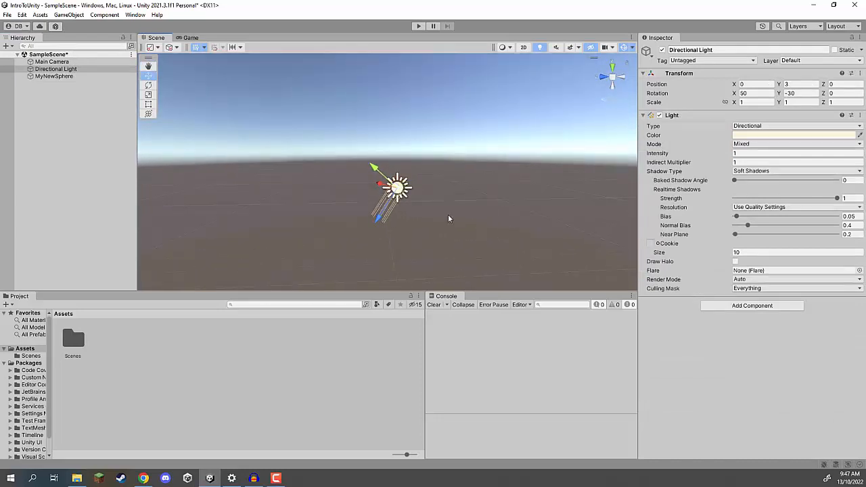
Step: Add a Sphere Collider component to the Directional Light and remove it again
{"action": "left_click", "coordinate": [754, 306]}
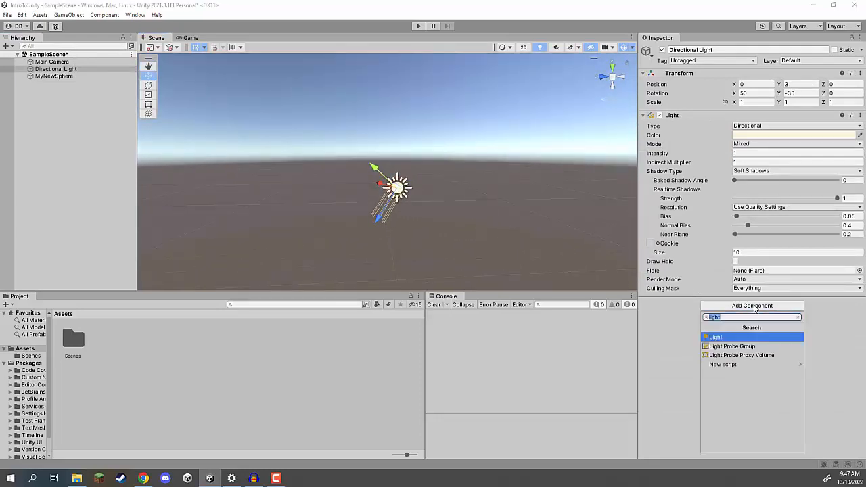
{"action": "type", "text": "sphere c"}
{"action": "key", "text": "Return"}
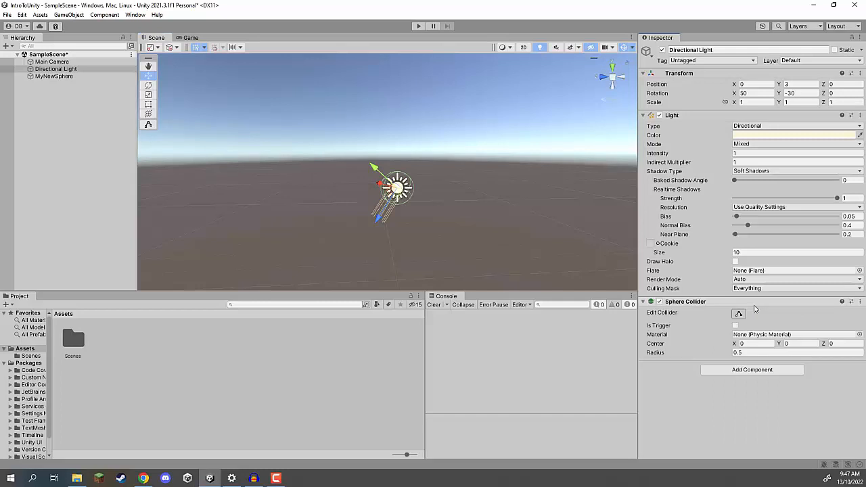
{"action": "right_click_drag", "start_coordinate": [449, 193], "coordinate": [382, 199]}
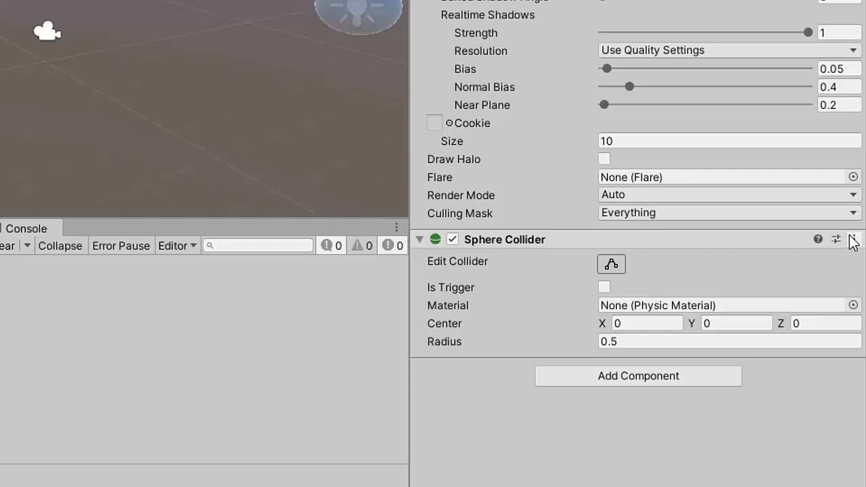
{"action": "left_click", "coordinate": [855, 240]}
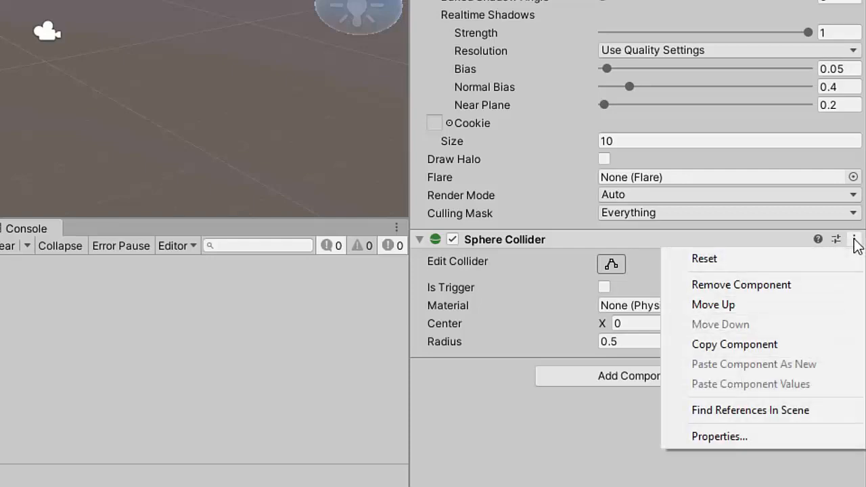
{"action": "left_click", "coordinate": [757, 286]}
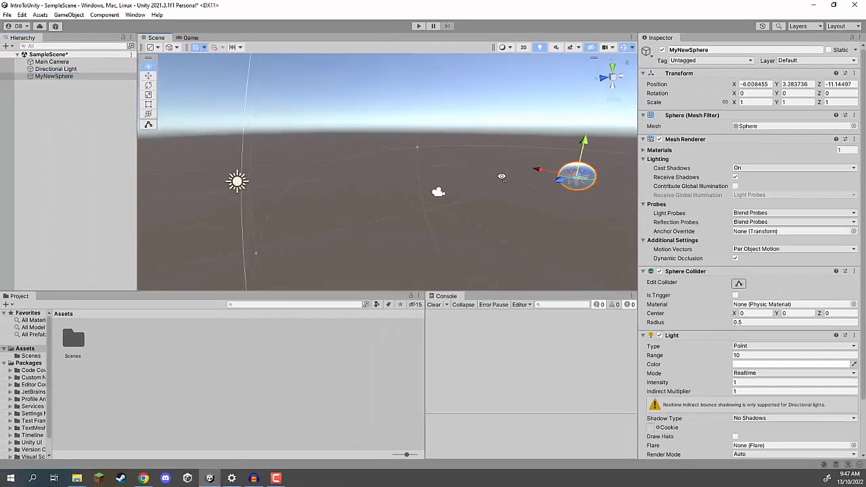
Step: Remove the Light component from MyNewSphere and view the sphere in the Scene view
{"action": "right_click_drag", "start_coordinate": [502, 176], "coordinate": [569, 199]}
{"action": "key", "text": "w"}
{"action": "scroll", "coordinate": [677, 305], "scroll_direction": "down", "scroll_amount": 3}
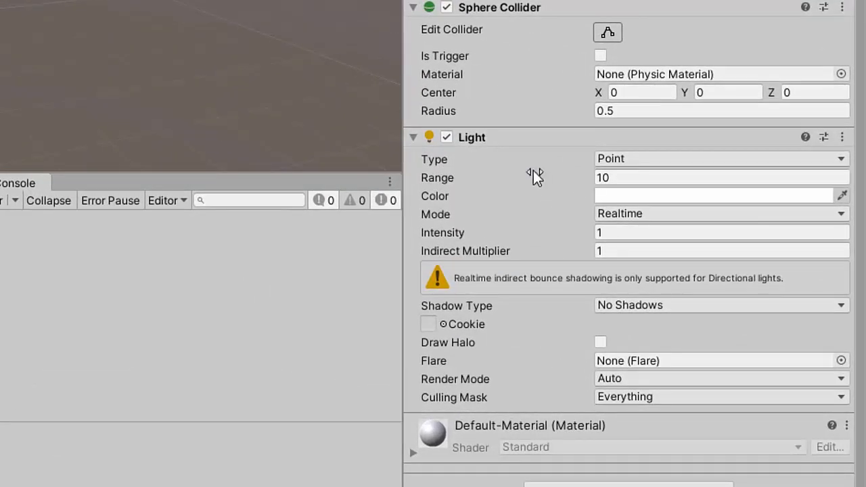
{"action": "right_click", "coordinate": [475, 138]}
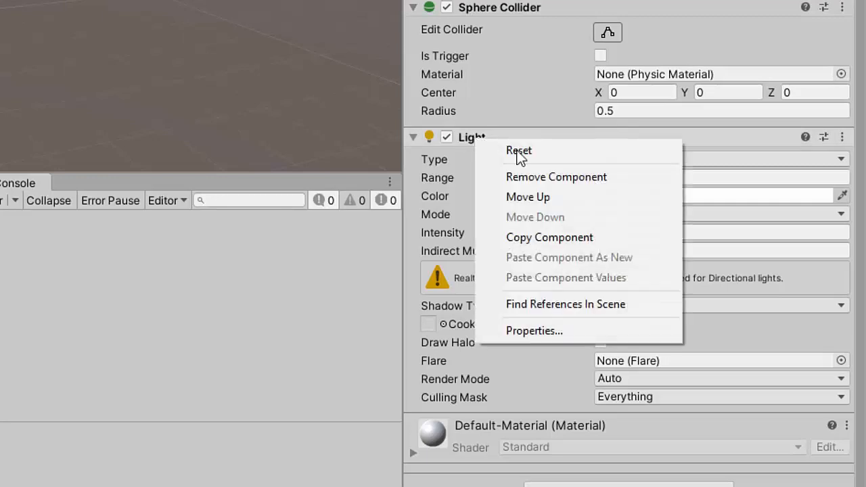
{"action": "left_click", "coordinate": [558, 177]}
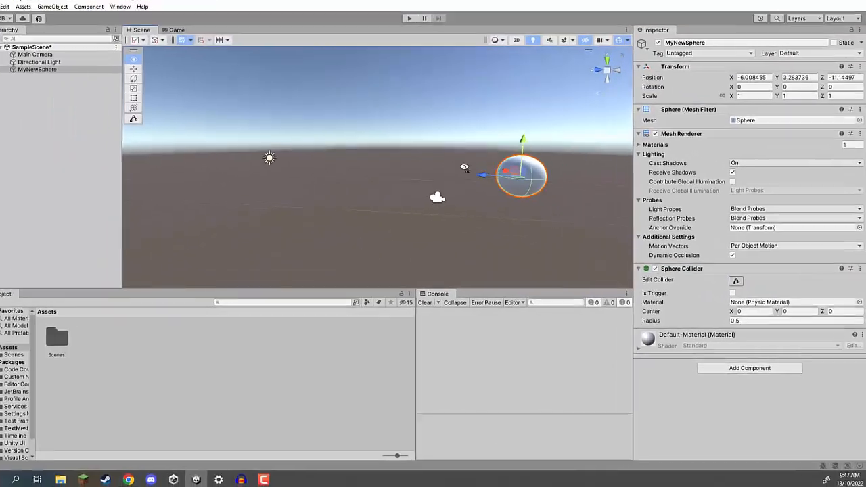
{"action": "right_click_drag", "start_coordinate": [464, 168], "coordinate": [517, 167]}
{"action": "key", "text": "w"}
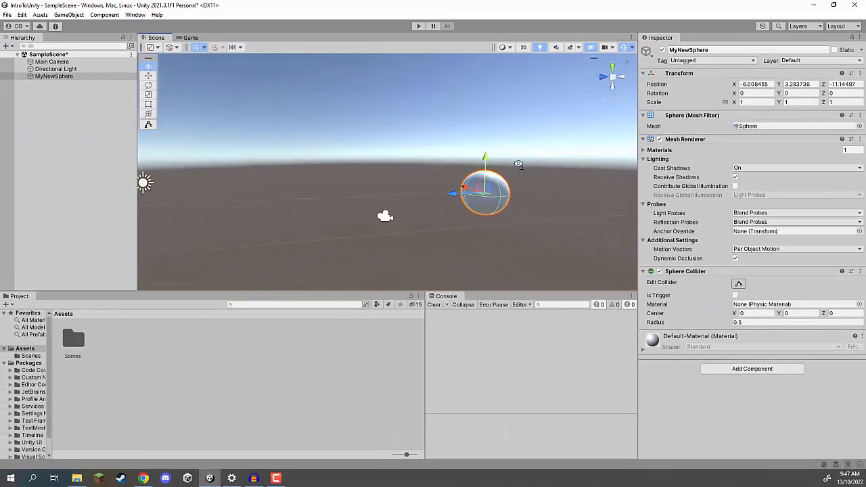
{"action": "key", "text": "s"}
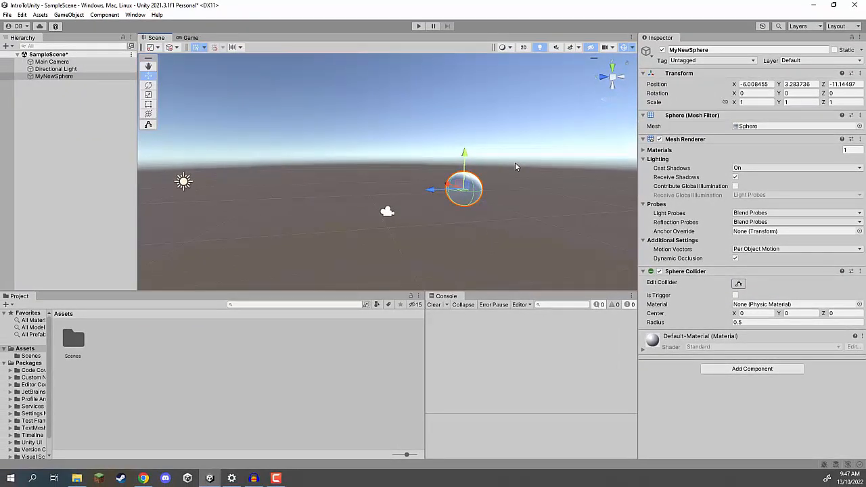
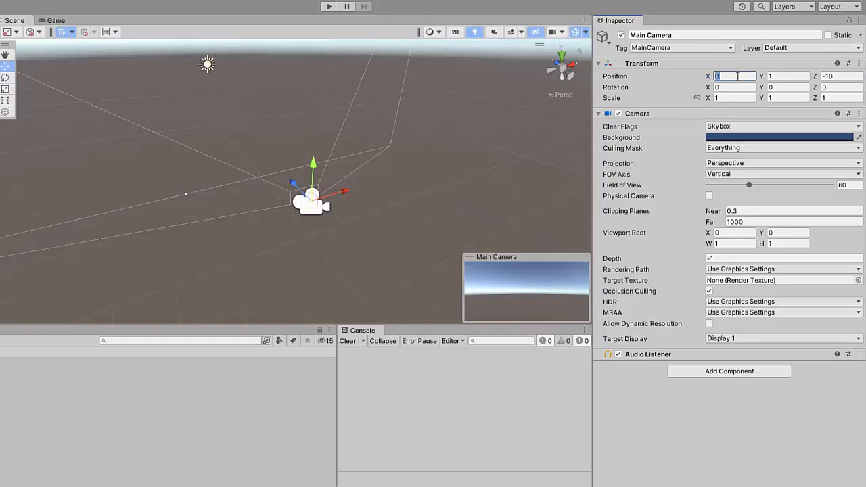
Step: Try X positions of 1 and -1 and a Y position of 3 on the Main Camera, clearing each entry
{"action": "type", "text": "1"}
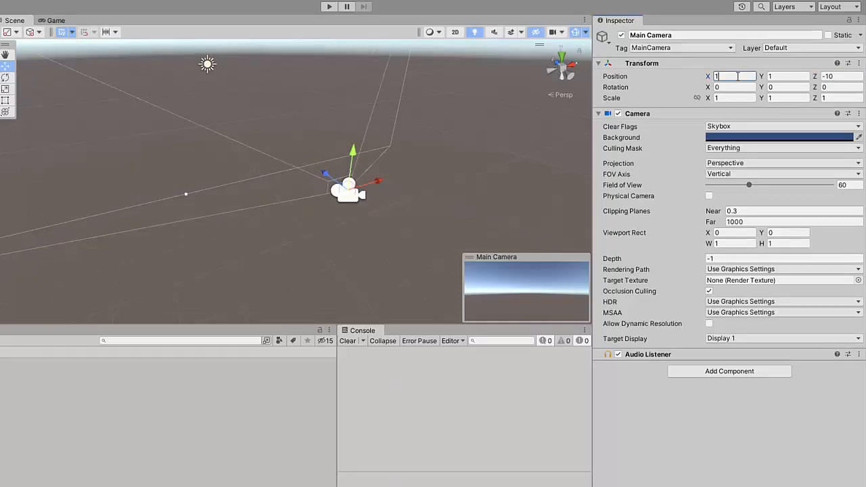
{"action": "key", "text": "BackSpace"}
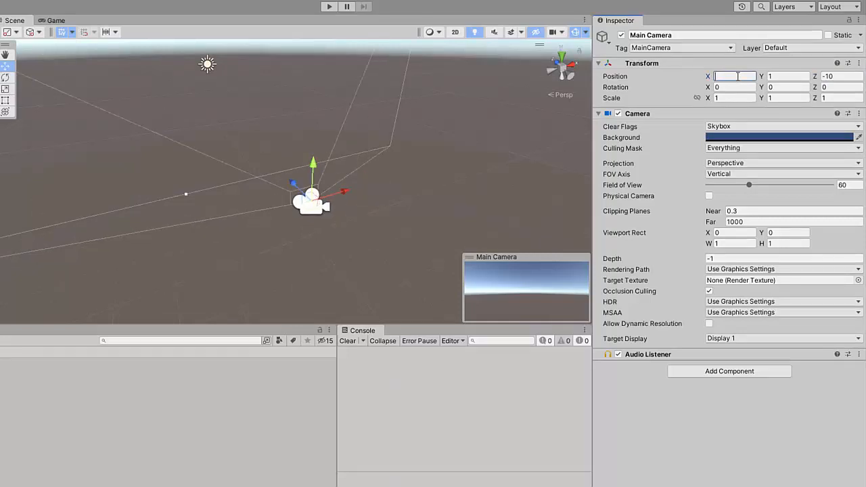
{"action": "type", "text": "-1"}
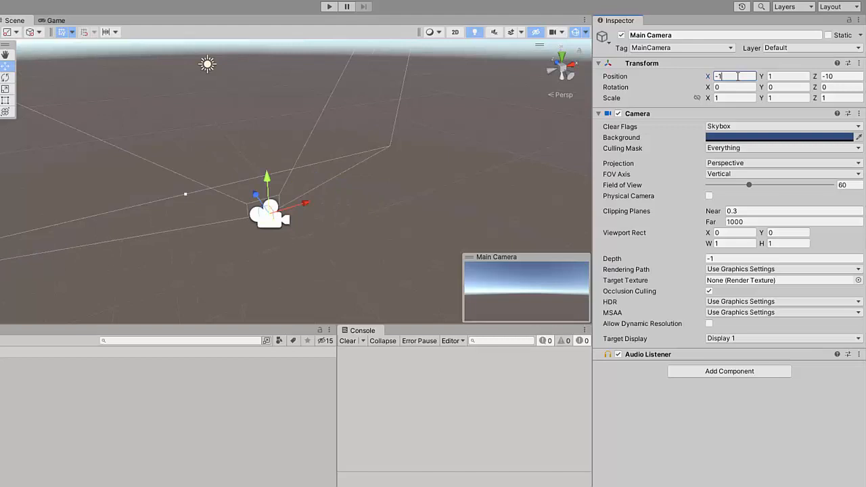
{"action": "key", "text": "BackSpace"}
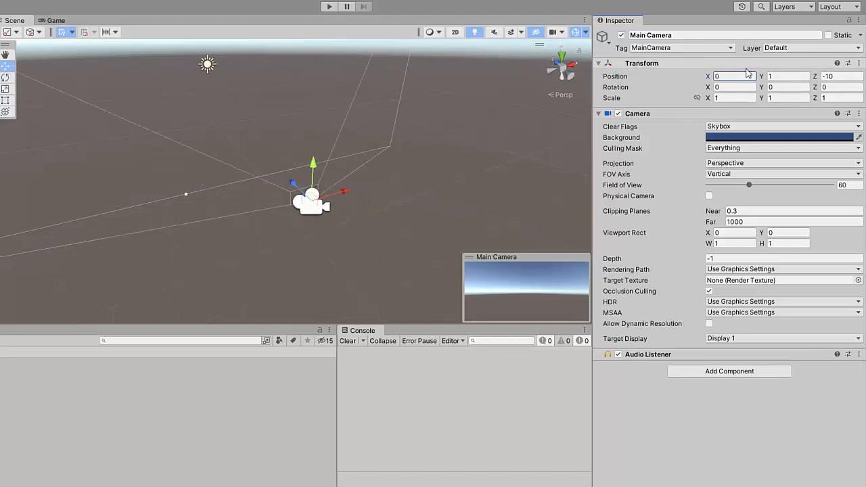
{"action": "left_click", "coordinate": [787, 77]}
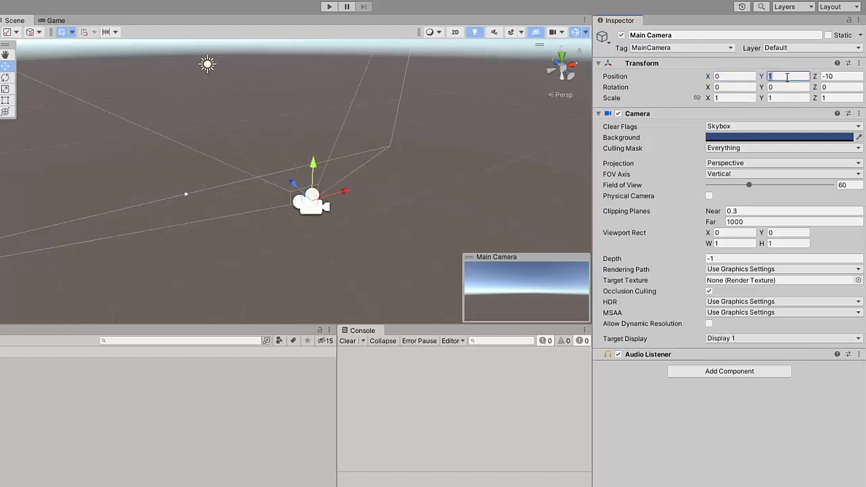
{"action": "type", "text": "3"}
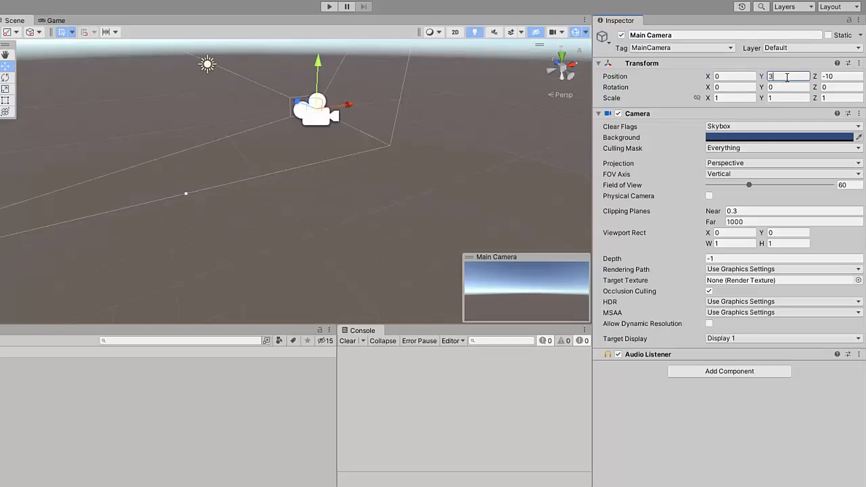
{"action": "key", "text": "BackSpace"}
Step: Create a 3D Cube object in SampleScene, keep its default name, and select it for viewing
{"action": "right_click_drag", "start_coordinate": [349, 149], "coordinate": [269, 125]}
{"action": "left_click", "coordinate": [19, 146]}
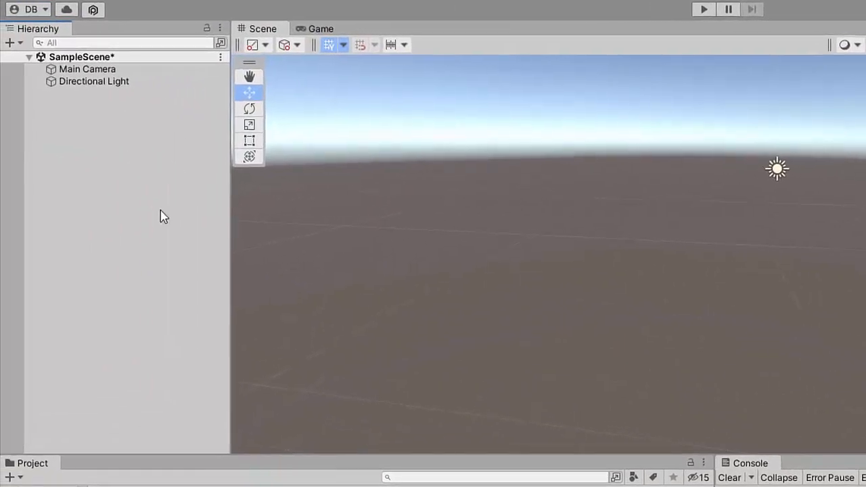
{"action": "right_click", "coordinate": [61, 126]}
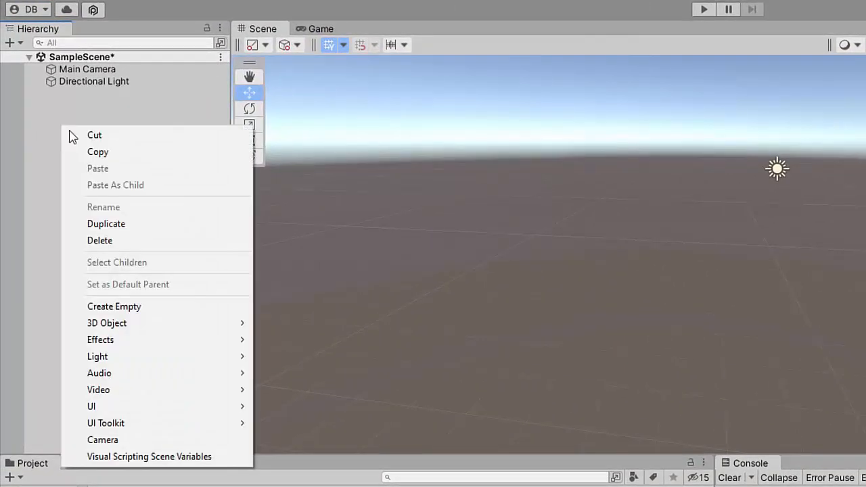
{"action": "mouse_move", "coordinate": [119, 331]}
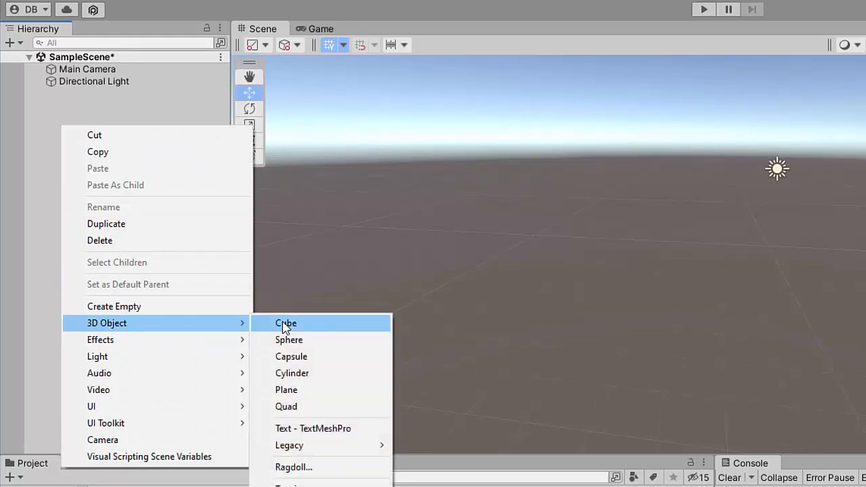
{"action": "left_click", "coordinate": [285, 325]}
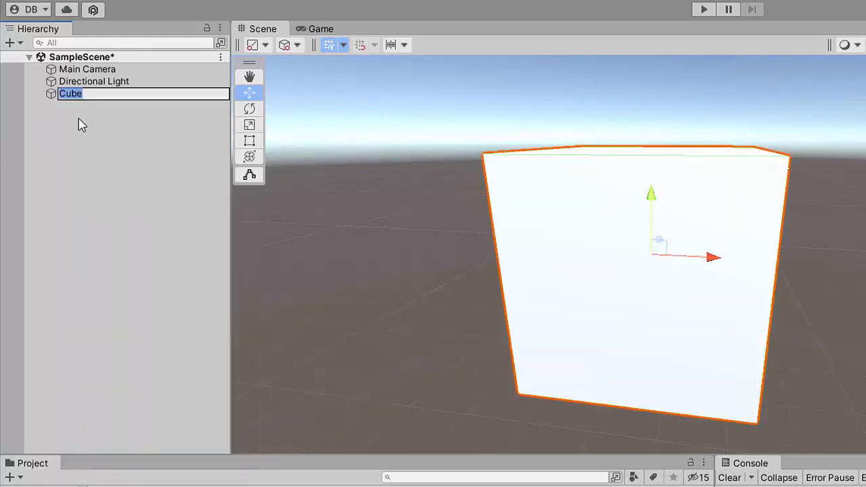
{"action": "left_click", "coordinate": [122, 120]}
{"action": "left_click", "coordinate": [79, 96]}
{"action": "right_click_drag", "start_coordinate": [515, 225], "coordinate": [664, 215]}
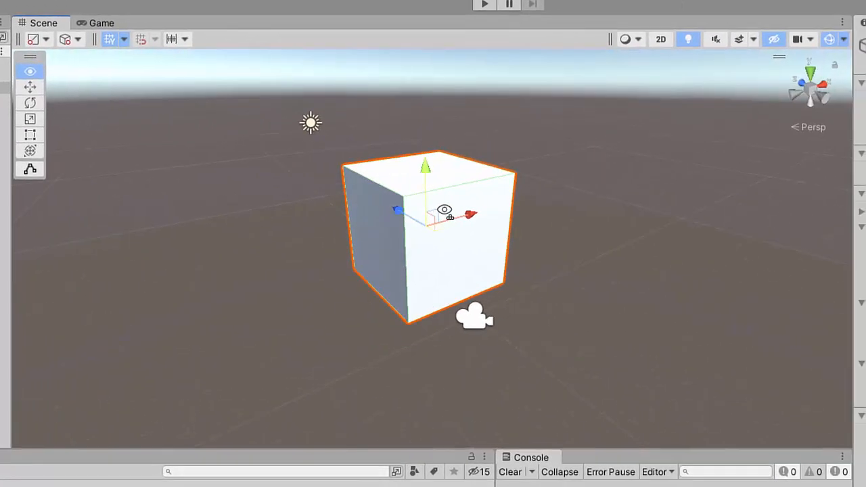
{"action": "right_click_drag", "start_coordinate": [445, 210], "coordinate": [461, 192]}
{"action": "key", "text": "s"}
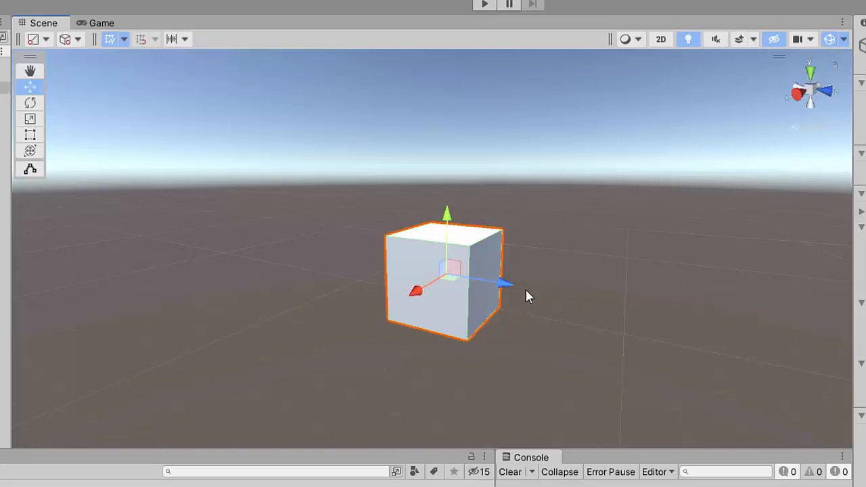
Step: Move the Cube along its axes in the Scene view to about X -3.32, Y 4.224, Z -11.87
{"action": "left_click_drag", "start_coordinate": [506, 287], "coordinate": [657, 293]}
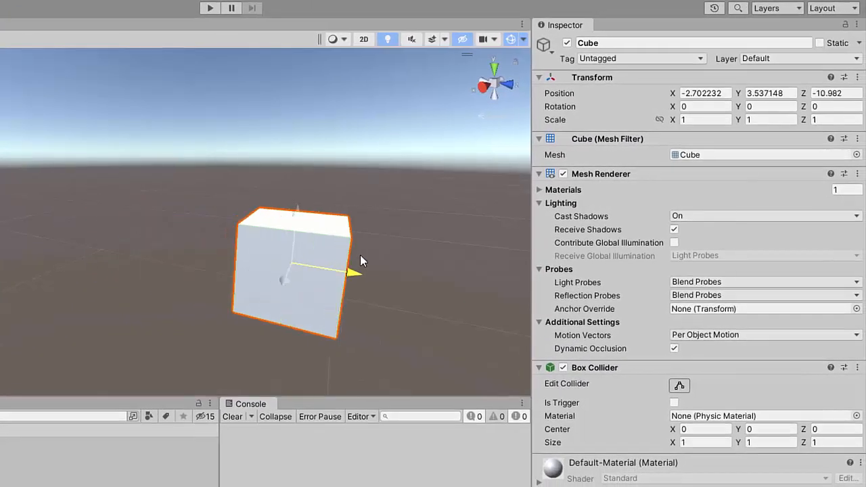
{"action": "left_click_drag", "start_coordinate": [361, 260], "coordinate": [157, 271]}
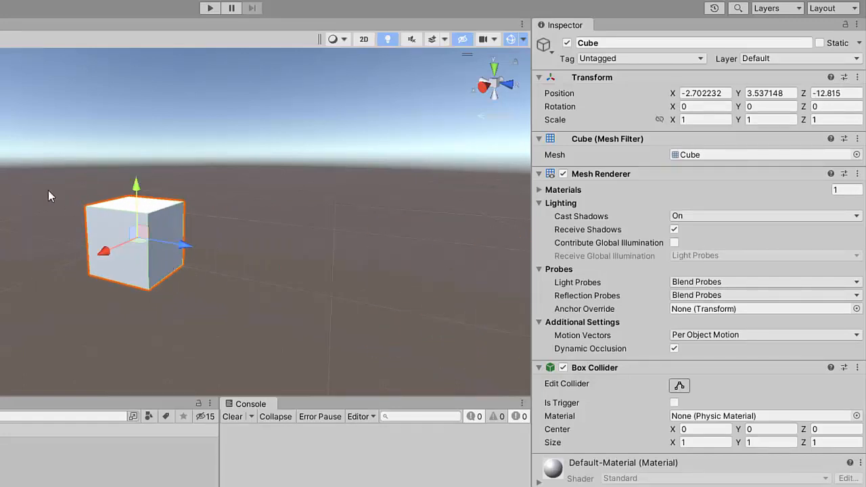
{"action": "left_click_drag", "start_coordinate": [133, 197], "coordinate": [50, 223]}
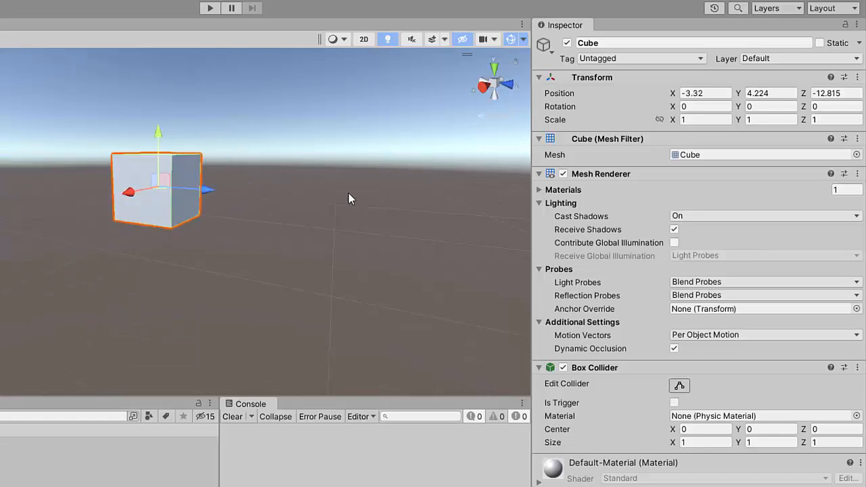
{"action": "right_click_drag", "start_coordinate": [240, 201], "coordinate": [501, 237]}
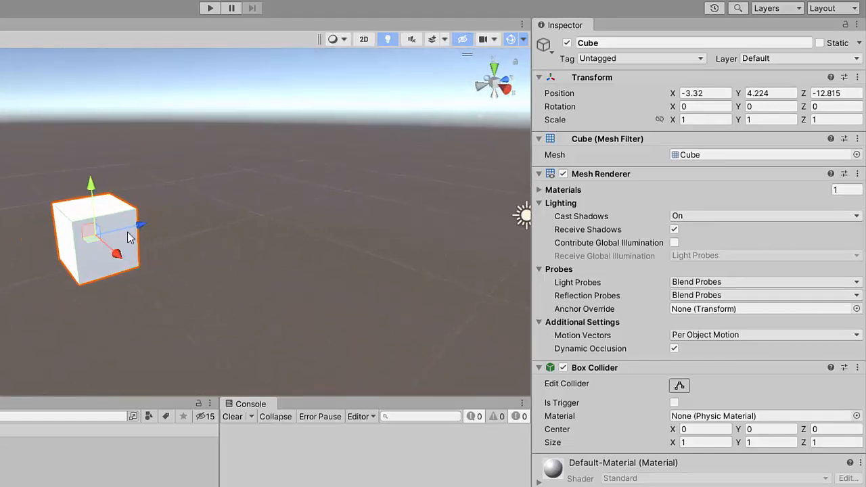
{"action": "left_click_drag", "start_coordinate": [145, 227], "coordinate": [184, 215]}
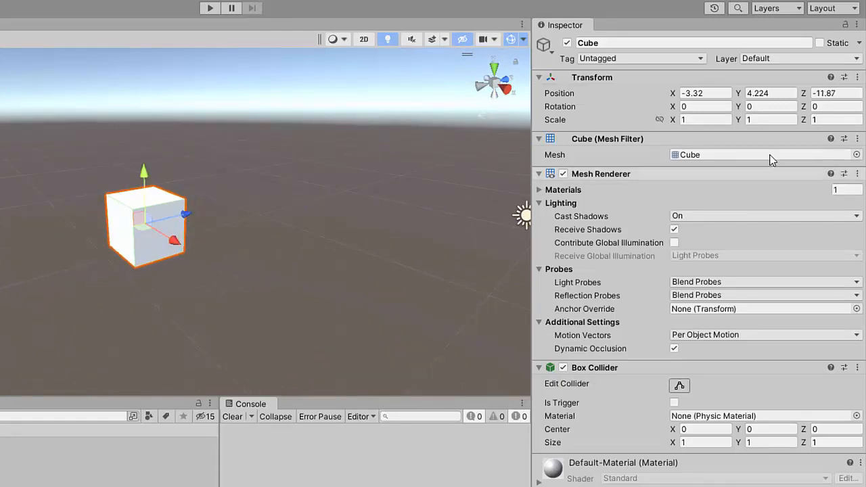
Step: Set the Cube's X position to 0, and adjust it by scrubbing the value to 0.4
{"action": "left_click", "coordinate": [715, 93]}
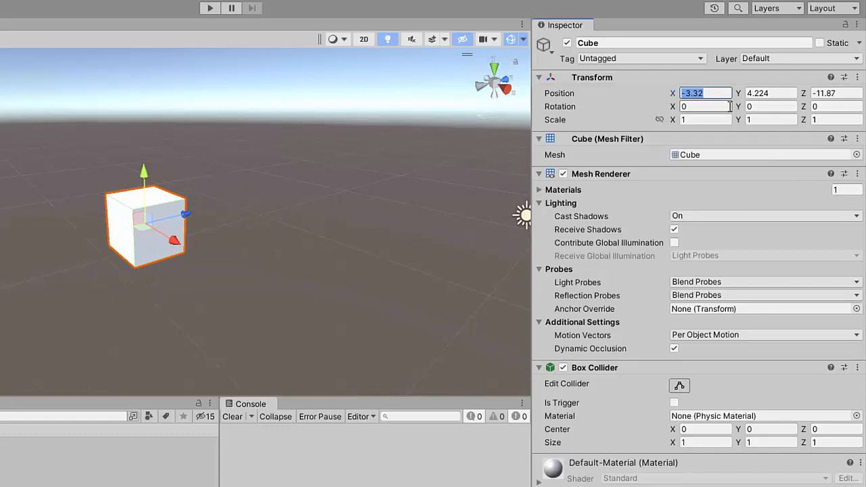
{"action": "type", "text": "0"}
{"action": "right_click_drag", "start_coordinate": [240, 225], "coordinate": [341, 266]}
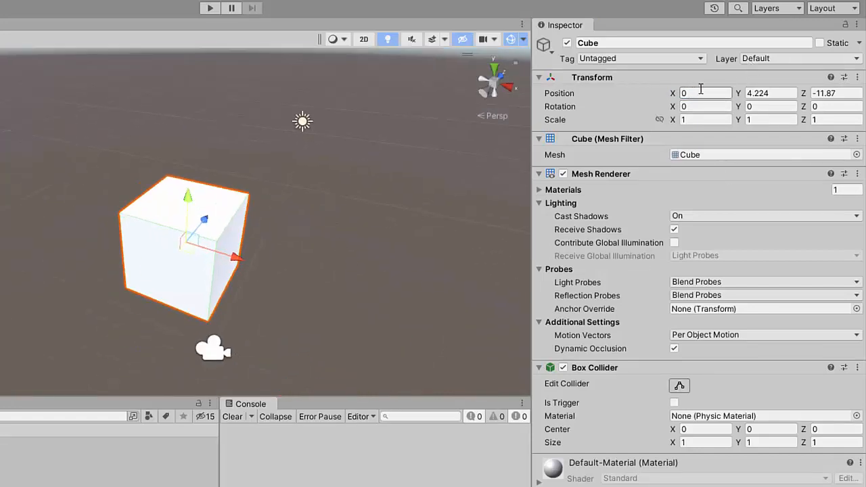
{"action": "right_click_drag", "start_coordinate": [356, 158], "coordinate": [296, 95]}
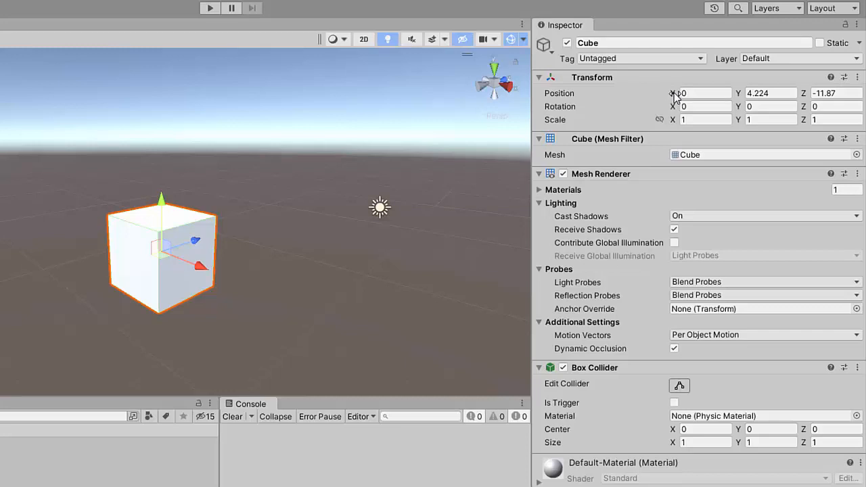
{"action": "mouse_move", "coordinate": [675, 95]}
{"action": "left_mouse_down"}
{"action": "mouse_move", "coordinate": [652, 94]}
{"action": "mouse_move", "coordinate": [699, 93]}
{"action": "mouse_move", "coordinate": [675, 93]}
{"action": "mouse_move", "coordinate": [695, 94]}
{"action": "mouse_move", "coordinate": [686, 93]}
{"action": "left_mouse_up"}
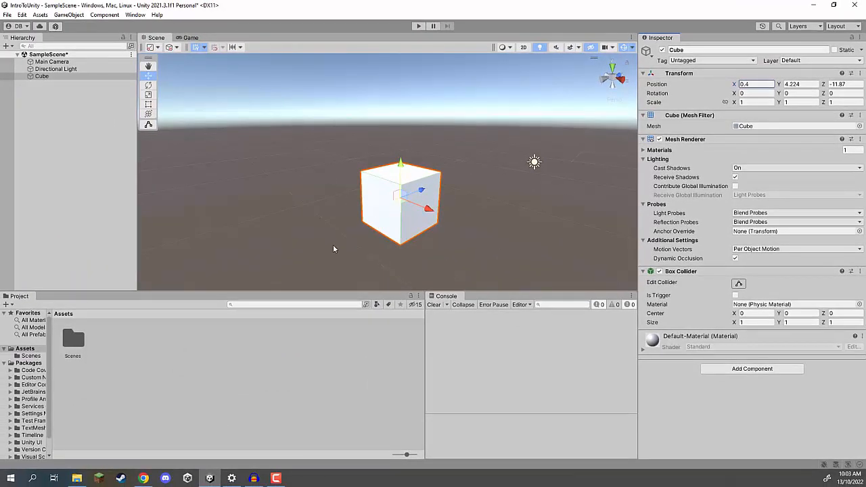
{"action": "right_click_drag", "start_coordinate": [458, 172], "coordinate": [344, 176]}
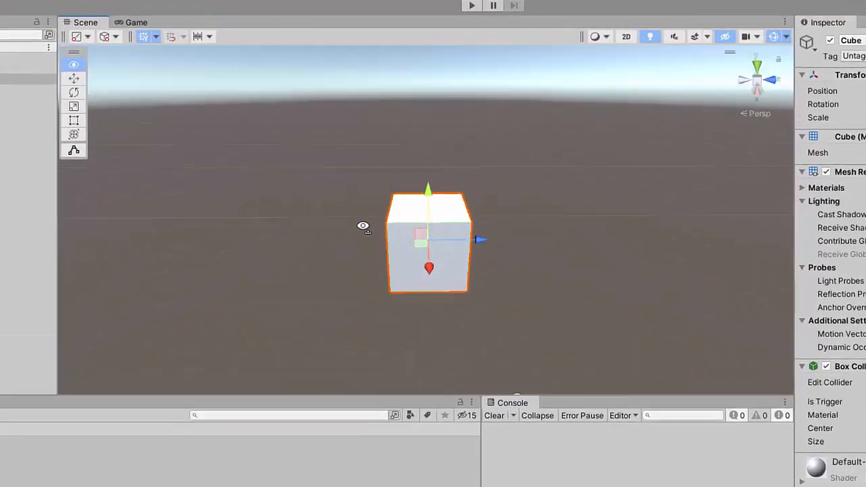
{"action": "right_click_drag", "start_coordinate": [363, 226], "coordinate": [396, 231]}
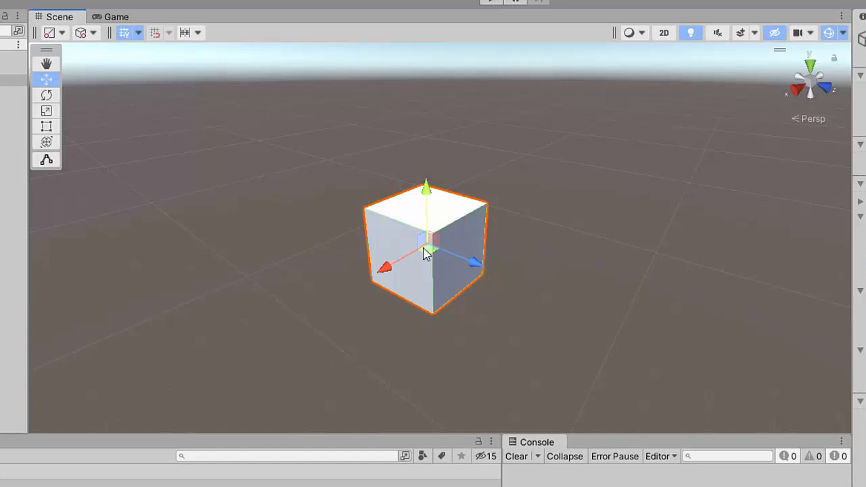
{"action": "scroll", "coordinate": [532, 269], "scroll_direction": "down", "scroll_amount": 5}
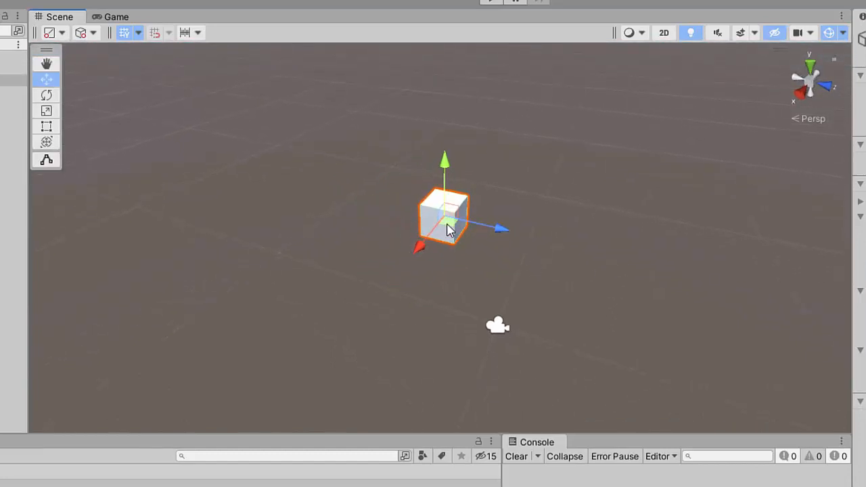
Step: Move the Cube across the scene along two axes at once using the plane handles, ending at about X 0.09, Y 0, Z -6.99
{"action": "left_click_drag", "start_coordinate": [449, 229], "coordinate": [545, 269]}
{"action": "left_click_drag", "start_coordinate": [456, 306], "coordinate": [424, 139]}
{"action": "right_click_drag", "start_coordinate": [501, 183], "coordinate": [527, 205]}
{"action": "key", "text": "w"}
{"action": "left_click_drag", "start_coordinate": [427, 201], "coordinate": [768, 291]}
{"action": "right_click_drag", "start_coordinate": [769, 291], "coordinate": [702, 179]}
{"action": "key", "text": "s"}
{"action": "left_click_drag", "start_coordinate": [394, 255], "coordinate": [494, 202]}
{"action": "left_click_drag", "start_coordinate": [492, 166], "coordinate": [467, 285]}
{"action": "right_click_drag", "start_coordinate": [467, 284], "coordinate": [499, 212]}
{"action": "key", "text": "w"}
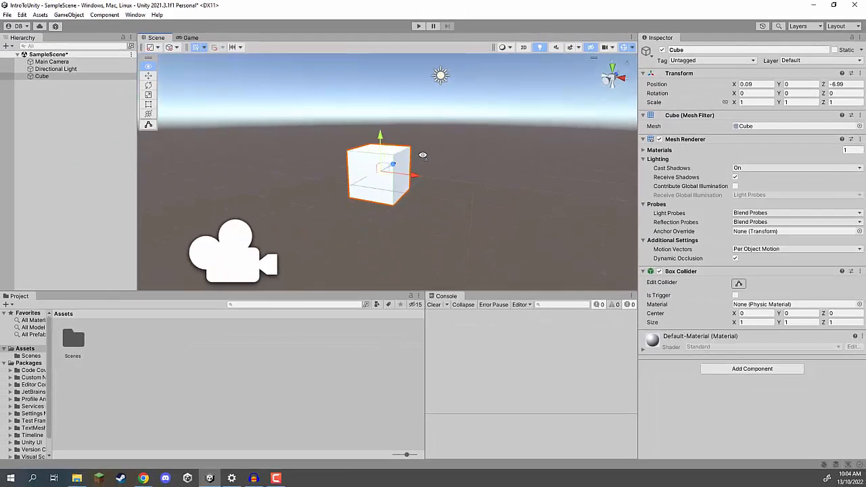
{"action": "right_click_drag", "start_coordinate": [423, 156], "coordinate": [427, 176]}
Step: Create a 3D Sphere in SampleScene and move it beside the Cube, to about X 1.592, Y 0.35, Z -7.15
{"action": "left_click", "coordinate": [48, 106]}
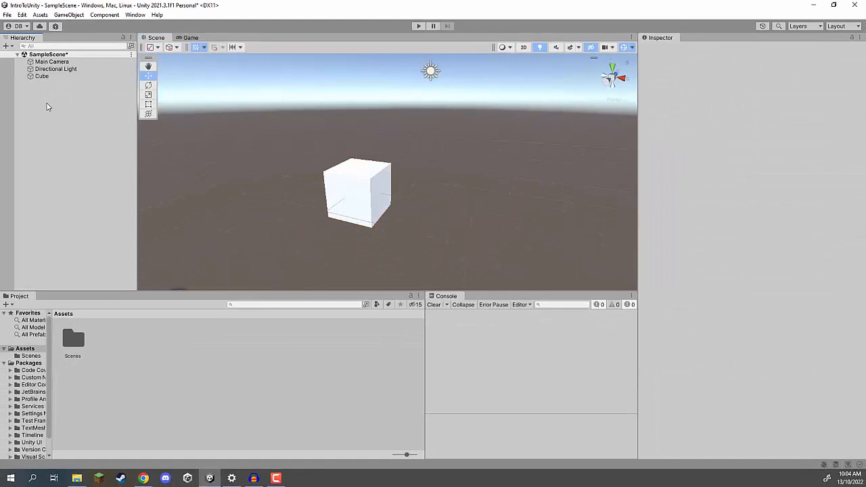
{"action": "right_click", "coordinate": [49, 98]}
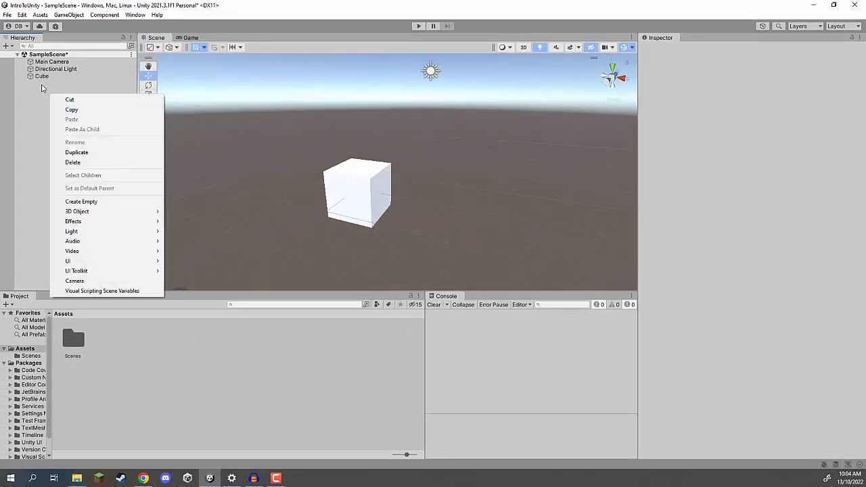
{"action": "mouse_move", "coordinate": [137, 212]}
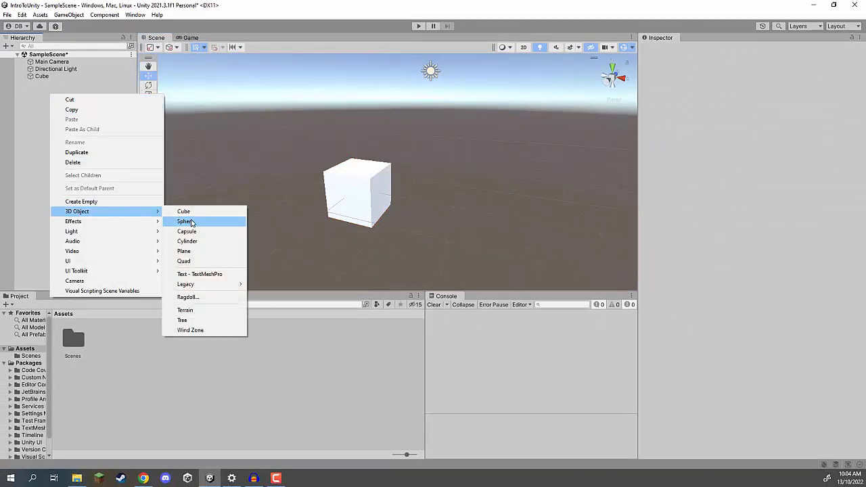
{"action": "left_click", "coordinate": [189, 223]}
{"action": "right_click_drag", "start_coordinate": [315, 157], "coordinate": [495, 141]}
{"action": "key", "text": "a"}
{"action": "left_click_drag", "start_coordinate": [494, 141], "coordinate": [359, 145]}
{"action": "right_click_drag", "start_coordinate": [359, 145], "coordinate": [203, 138]}
{"action": "key", "text": "d"}
{"action": "left_click_drag", "start_coordinate": [330, 155], "coordinate": [296, 165]}
{"action": "left_click", "coordinate": [42, 110]}
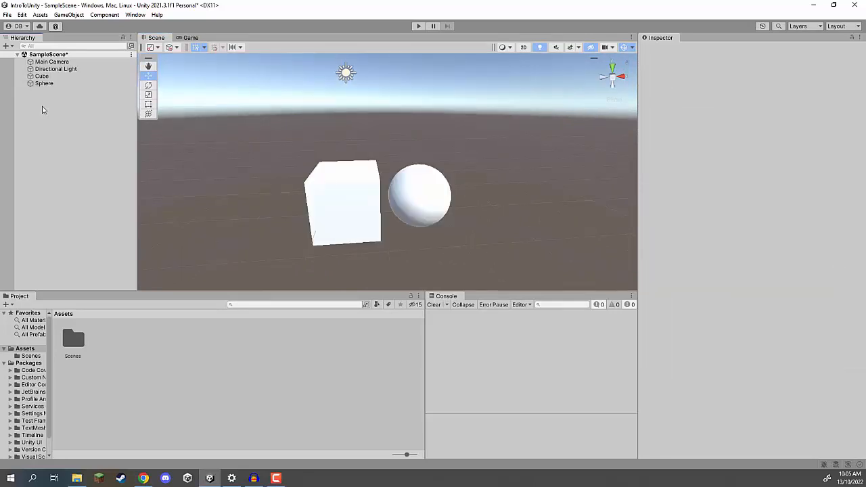
Step: Delete the Sphere from SampleScene, undoing the deletion once before deleting it again
{"action": "left_click", "coordinate": [43, 84]}
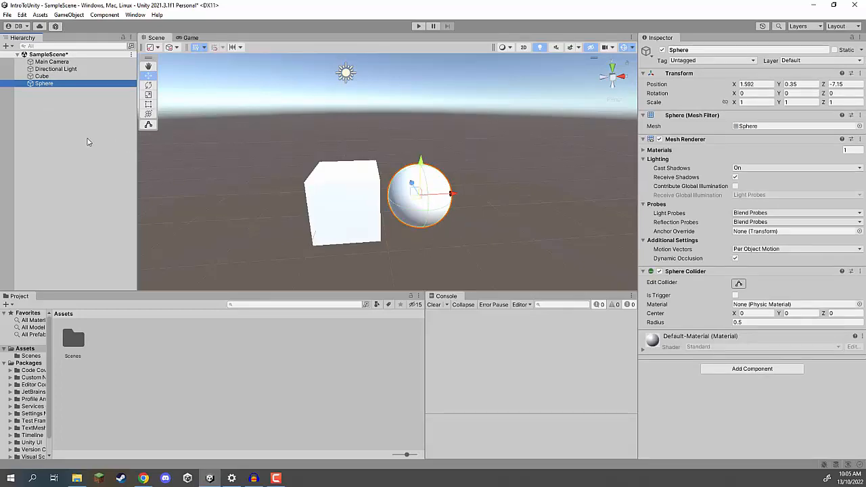
{"action": "left_click", "coordinate": [95, 143]}
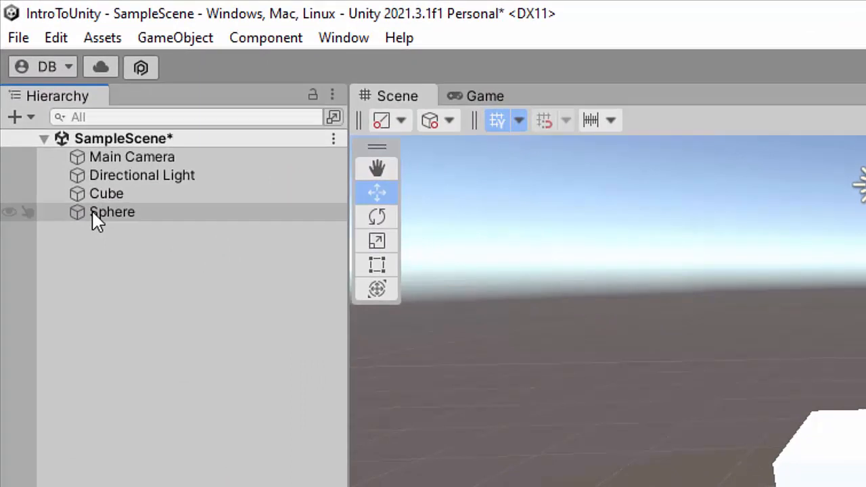
{"action": "right_click", "coordinate": [95, 212]}
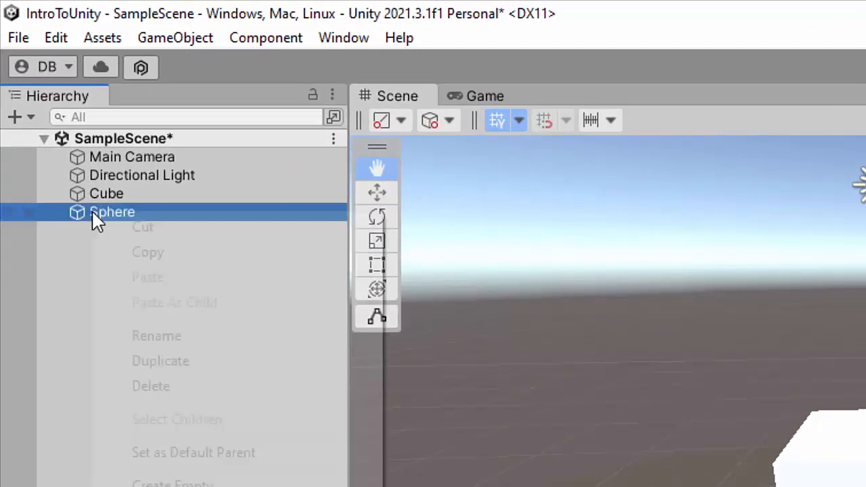
{"action": "left_click", "coordinate": [186, 389]}
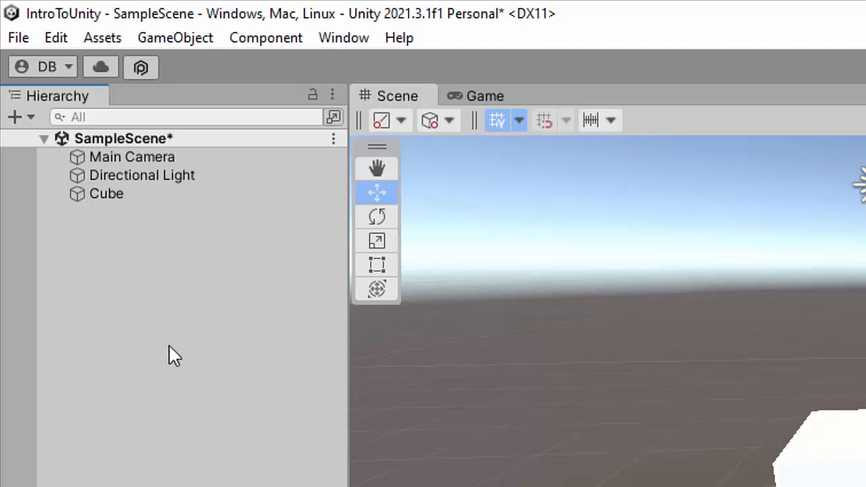
{"action": "key", "text": "ctrl+z"}
{"action": "left_click", "coordinate": [109, 216]}
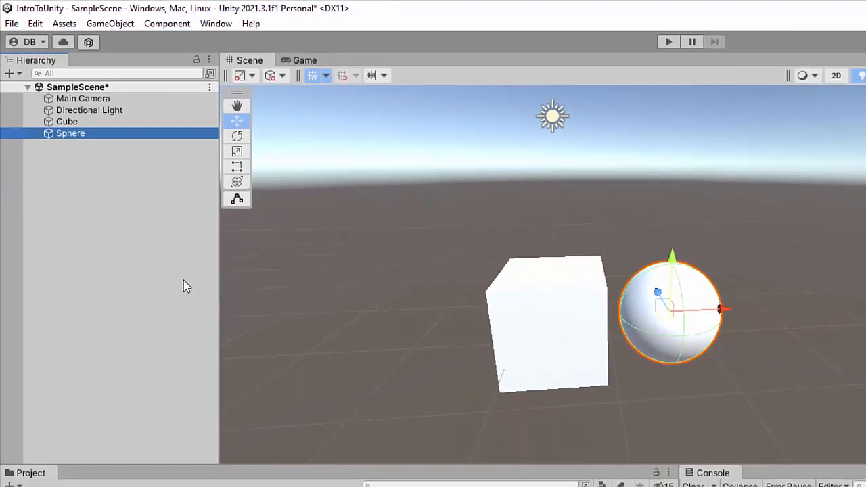
{"action": "key", "text": "Delete"}
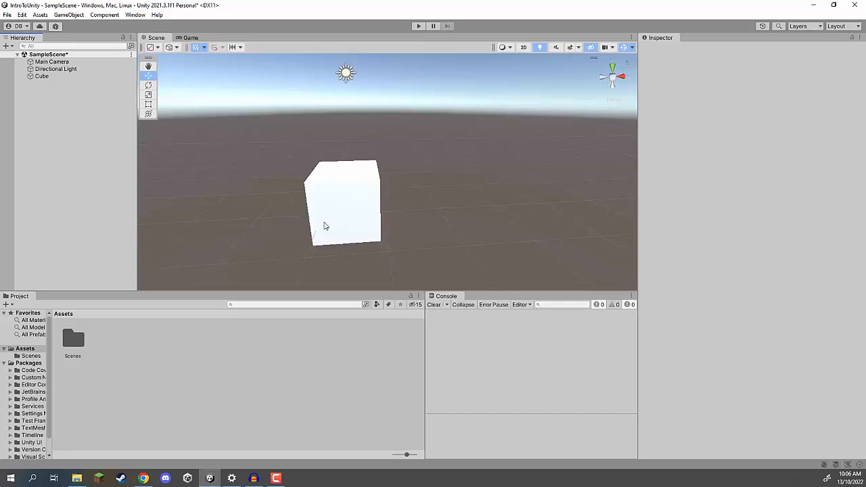
Step: Move the Cube in the Scene view to about X 1.355, Y 0.528, Z -6.99
{"action": "left_click", "coordinate": [343, 200]}
{"action": "left_click_drag", "start_coordinate": [358, 196], "coordinate": [395, 185]}
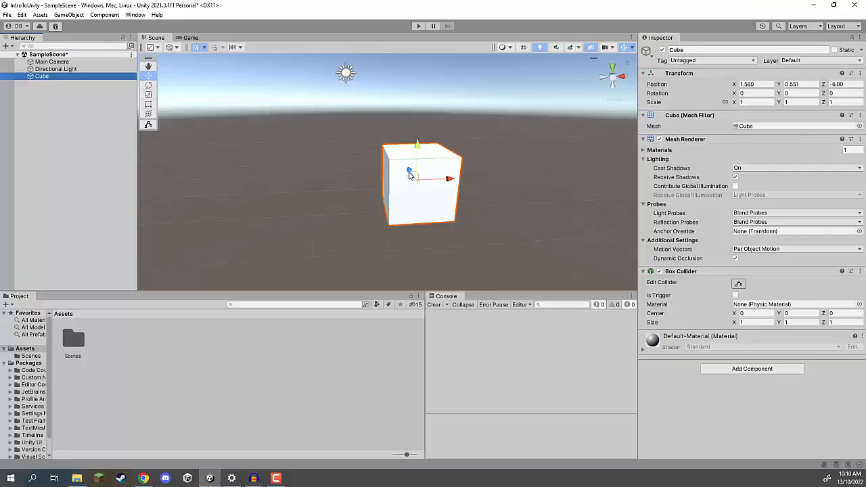
{"action": "mouse_move", "coordinate": [409, 175]}
{"action": "left_mouse_down"}
{"action": "mouse_move", "coordinate": [385, 177]}
{"action": "mouse_move", "coordinate": [473, 183]}
{"action": "mouse_move", "coordinate": [413, 183]}
{"action": "left_mouse_up"}
{"action": "left_click_drag", "start_coordinate": [305, 160], "coordinate": [359, 193], "text": "alt"}
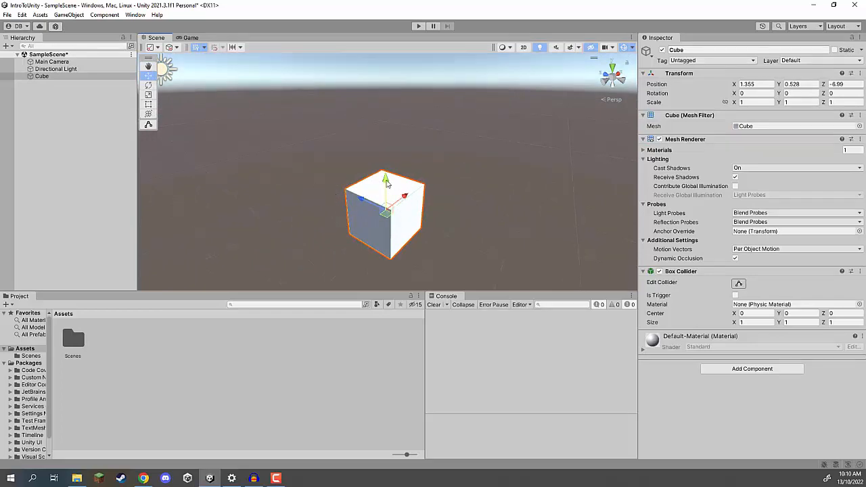
Step: Delete the Cube from SampleScene and create a new 3D Cube in its place, framed closely in the Scene view
{"action": "key", "text": "Delete"}
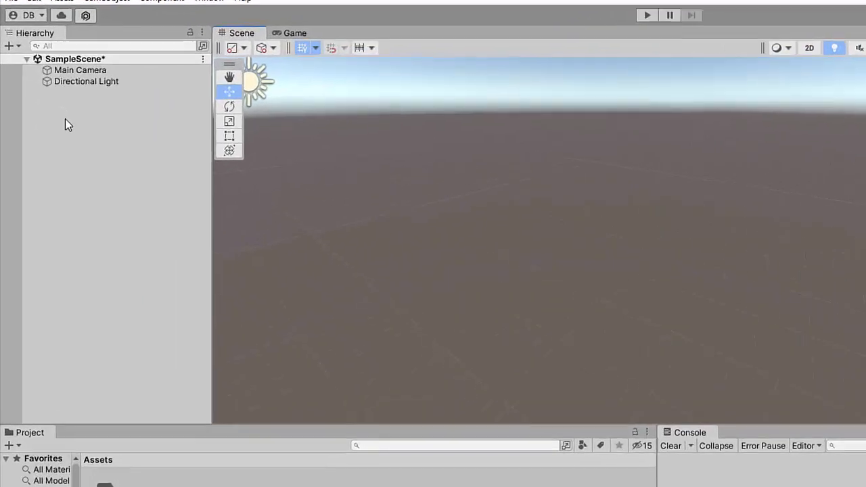
{"action": "right_click", "coordinate": [42, 95]}
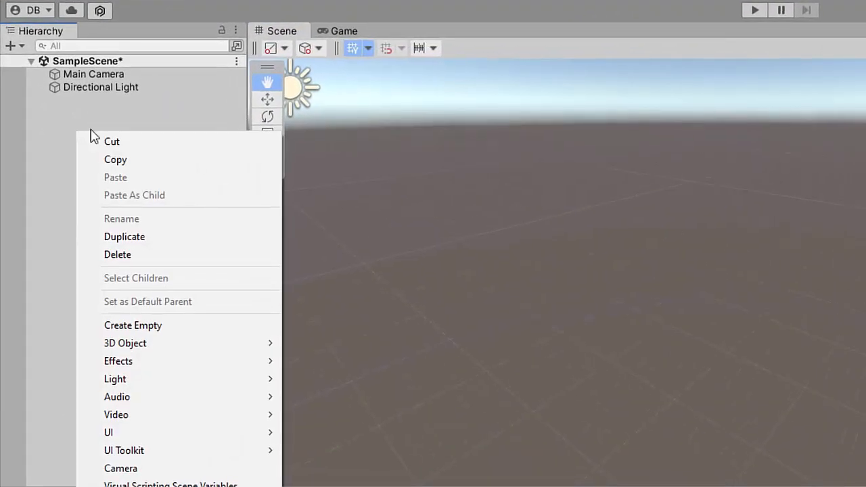
{"action": "mouse_move", "coordinate": [182, 346]}
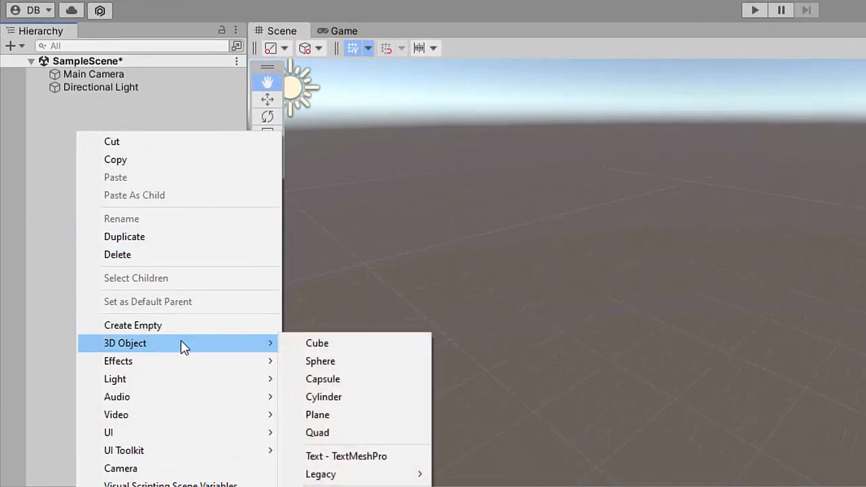
{"action": "left_click", "coordinate": [321, 348]}
{"action": "right_click_drag", "start_coordinate": [550, 146], "coordinate": [698, 142]}
{"action": "key", "text": "s"}
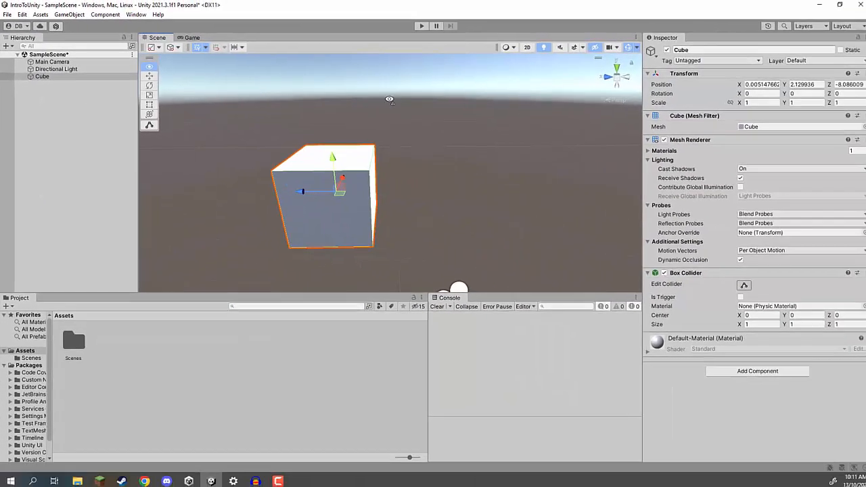
{"action": "right_click_drag", "start_coordinate": [389, 99], "coordinate": [560, 172]}
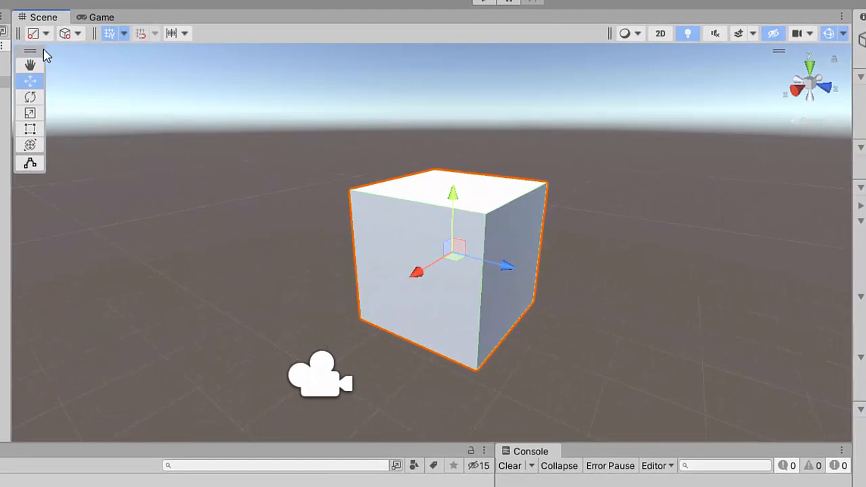
Step: Rotate the Cube back and forth about its Y axis with the Rotate tool, ending at about -44.286 degrees
{"action": "left_click", "coordinate": [30, 99]}
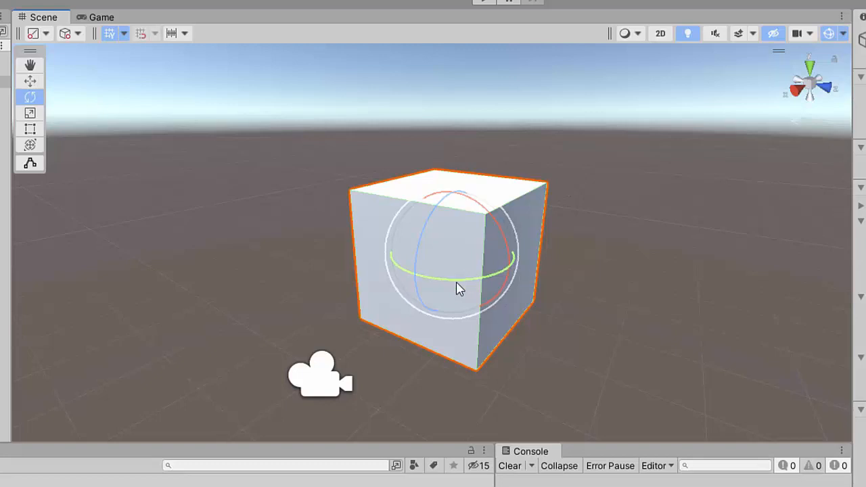
{"action": "left_click_drag", "start_coordinate": [458, 288], "coordinate": [250, 278]}
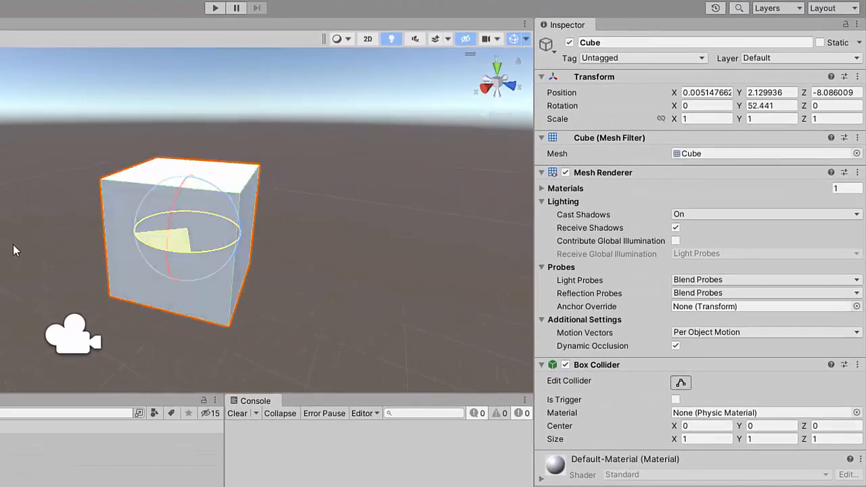
{"action": "left_click_drag", "start_coordinate": [13, 250], "coordinate": [515, 224]}
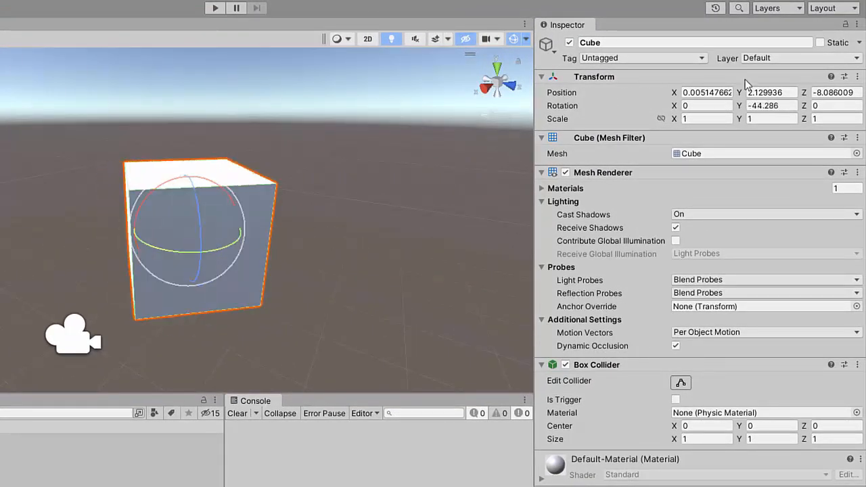
Step: Reset the Cube's Y rotation to 0, try values of 90 and 45, and return it to 0
{"action": "left_click", "coordinate": [770, 105]}
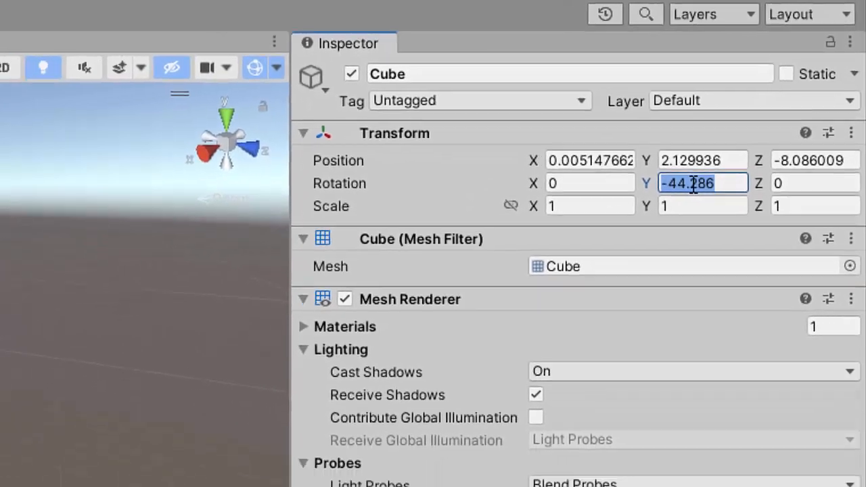
{"action": "type", "text": "0"}
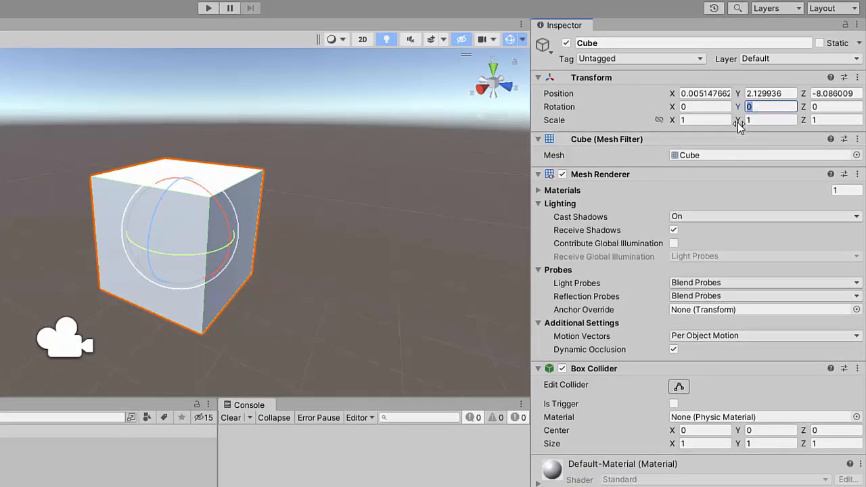
{"action": "type", "text": "90"}
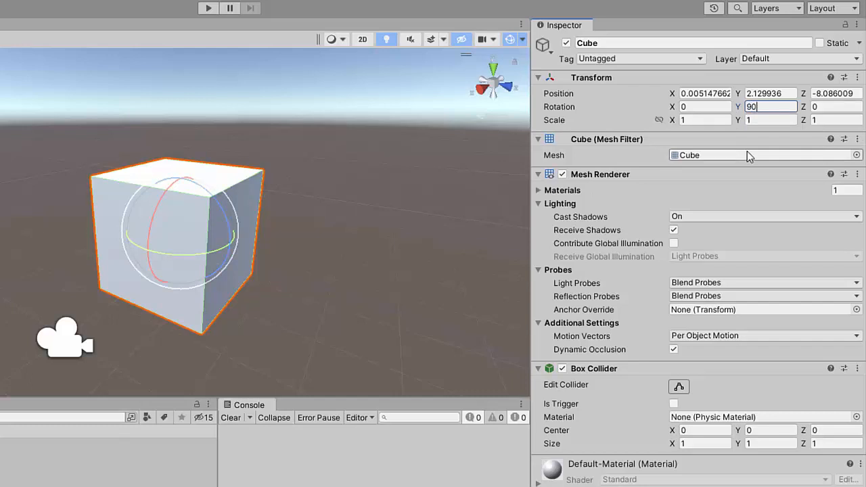
{"action": "key", "text": "BackSpace"}
{"action": "key", "text": "BackSpace"}
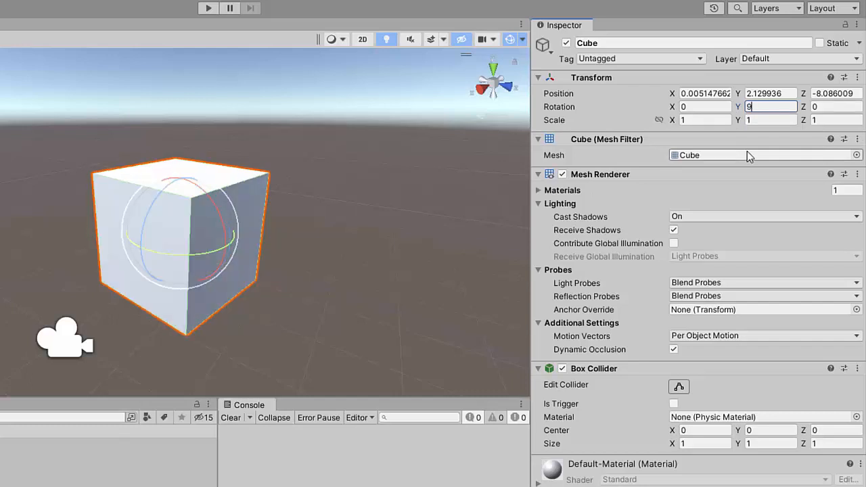
{"action": "type", "text": "45"}
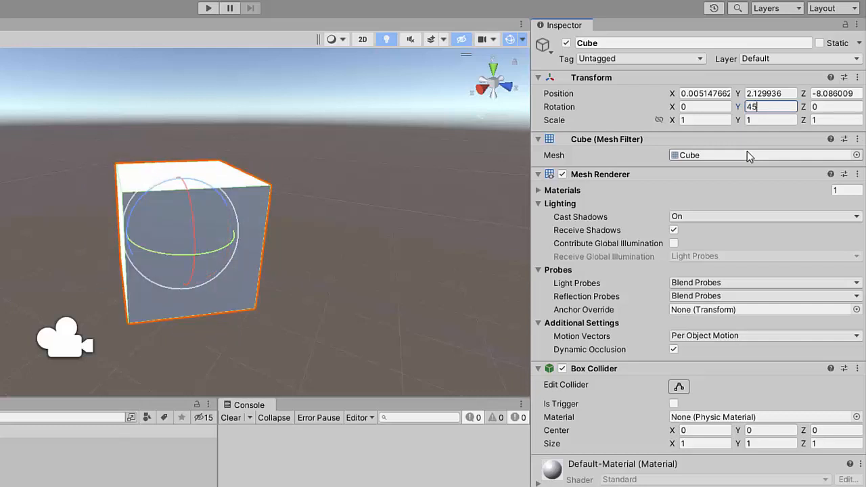
{"action": "key", "text": "BackSpace"}
{"action": "key", "text": "BackSpace"}
{"action": "type", "text": "0"}
Step: Try rotating the Cube with the axis rings in the Scene view, including about 41 degrees around Z, undoing each rotation
{"action": "left_click_drag", "start_coordinate": [210, 197], "coordinate": [154, 269]}
{"action": "key", "text": "ctrl+z"}
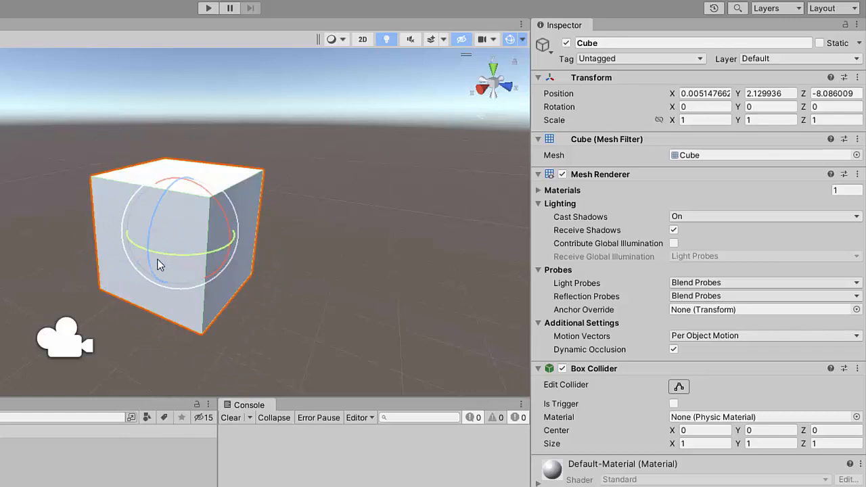
{"action": "left_click_drag", "start_coordinate": [164, 197], "coordinate": [190, 155]}
{"action": "left_click_drag", "start_coordinate": [167, 439], "coordinate": [206, 143]}
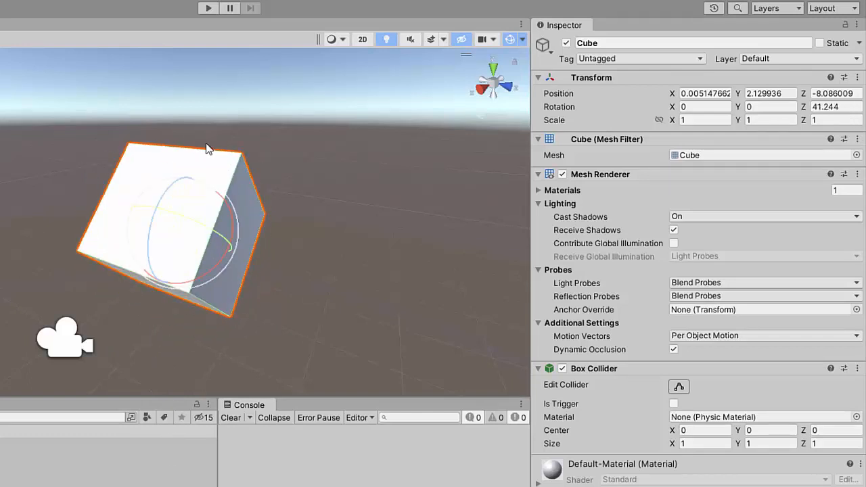
{"action": "key", "text": "ctrl+z"}
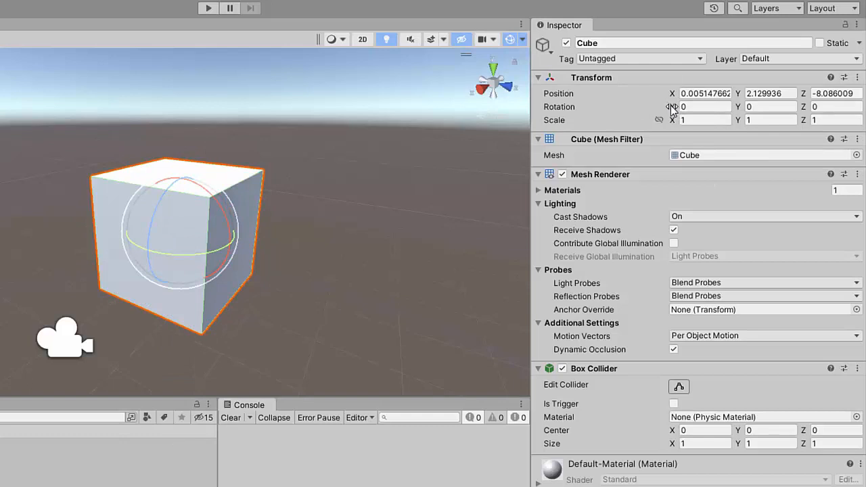
Step: Scrub the Cube's X rotation and try a Z rotation of 23.5, undoing each change
{"action": "left_click_drag", "start_coordinate": [673, 107], "coordinate": [396, 175]}
{"action": "key", "text": "ctrl+z"}
{"action": "key", "text": "Tab"}
{"action": "key", "text": "Tab"}
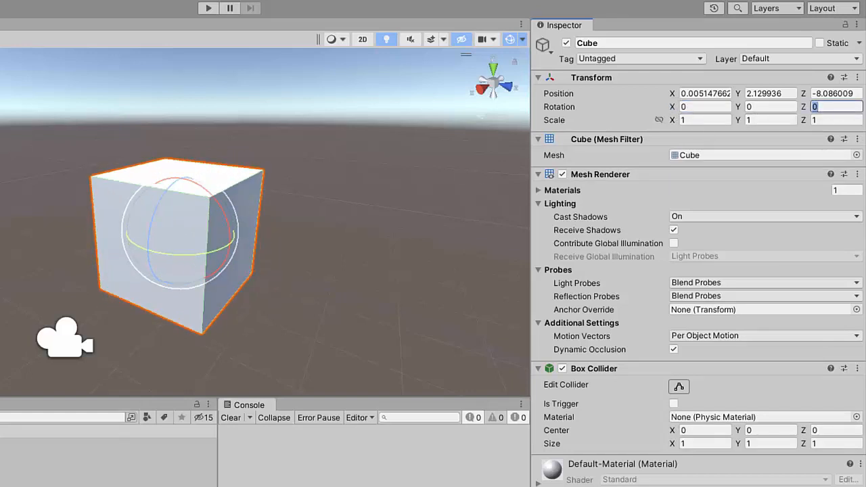
{"action": "type", "text": "23.5"}
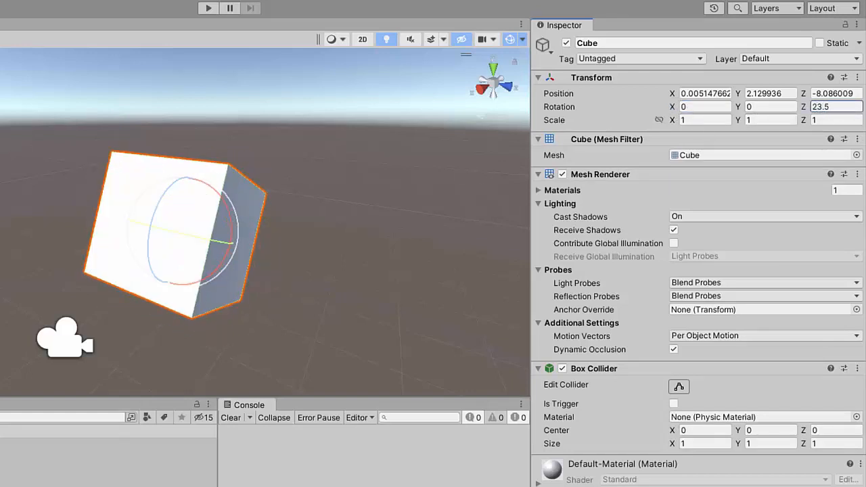
{"action": "key", "text": "ctrl+z"}
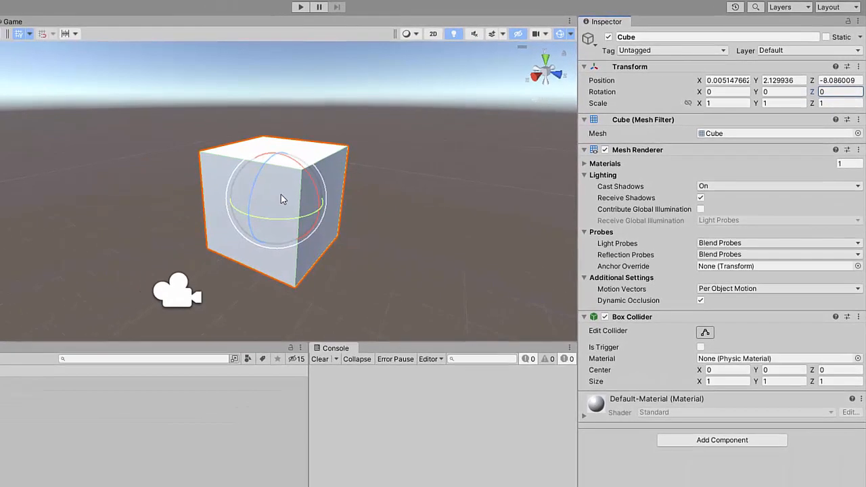
Step: Rotate the Cube freely around all axes in the Scene view and undo the rotations back to 0, 0, 0
{"action": "mouse_move", "coordinate": [281, 195]}
{"action": "left_mouse_down"}
{"action": "mouse_move", "coordinate": [256, 145]}
{"action": "mouse_move", "coordinate": [333, 160]}
{"action": "mouse_move", "coordinate": [313, 231]}
{"action": "mouse_move", "coordinate": [244, 180]}
{"action": "mouse_move", "coordinate": [331, 186]}
{"action": "mouse_move", "coordinate": [288, 145]}
{"action": "mouse_move", "coordinate": [304, 227]}
{"action": "mouse_move", "coordinate": [285, 159]}
{"action": "mouse_move", "coordinate": [271, 176]}
{"action": "mouse_move", "coordinate": [296, 160]}
{"action": "mouse_move", "coordinate": [299, 197]}
{"action": "mouse_move", "coordinate": [238, 200]}
{"action": "mouse_move", "coordinate": [318, 155]}
{"action": "mouse_move", "coordinate": [291, 237]}
{"action": "mouse_move", "coordinate": [303, 192]}
{"action": "mouse_move", "coordinate": [155, 178]}
{"action": "mouse_move", "coordinate": [285, 170]}
{"action": "mouse_move", "coordinate": [294, 214]}
{"action": "mouse_move", "coordinate": [280, 188]}
{"action": "mouse_move", "coordinate": [283, 170]}
{"action": "mouse_move", "coordinate": [271, 206]}
{"action": "left_mouse_up"}
{"action": "left_click_drag", "start_coordinate": [446, 202], "coordinate": [480, 192], "text": "alt"}
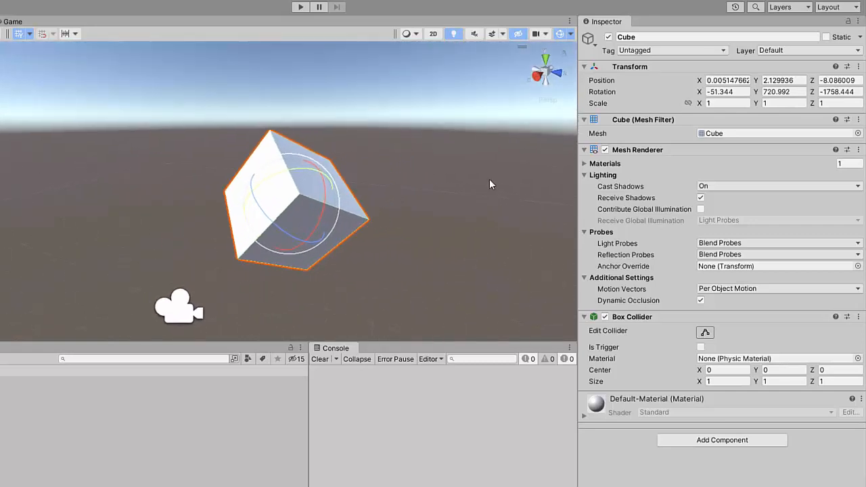
{"action": "key", "text": "ctrl+z"}
{"action": "key", "text": "ctrl+z"}
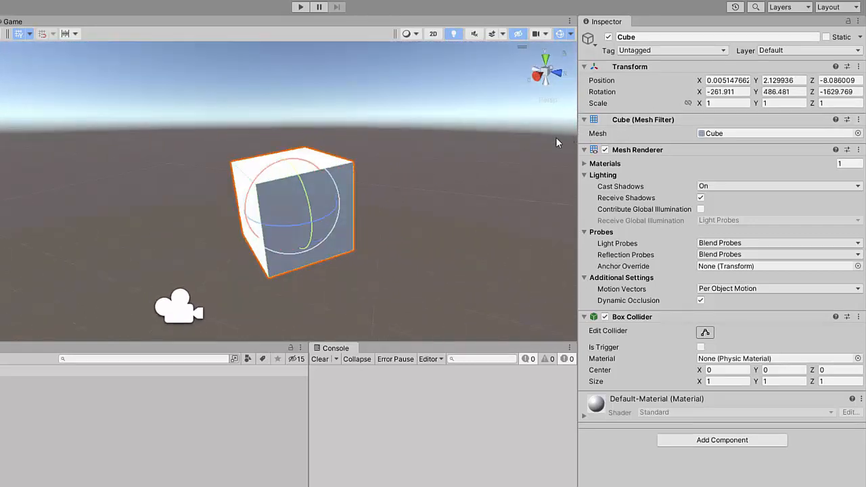
{"action": "key", "text": "ctrl+z"}
{"action": "left_click_drag", "start_coordinate": [366, 154], "coordinate": [320, 154], "text": "alt"}
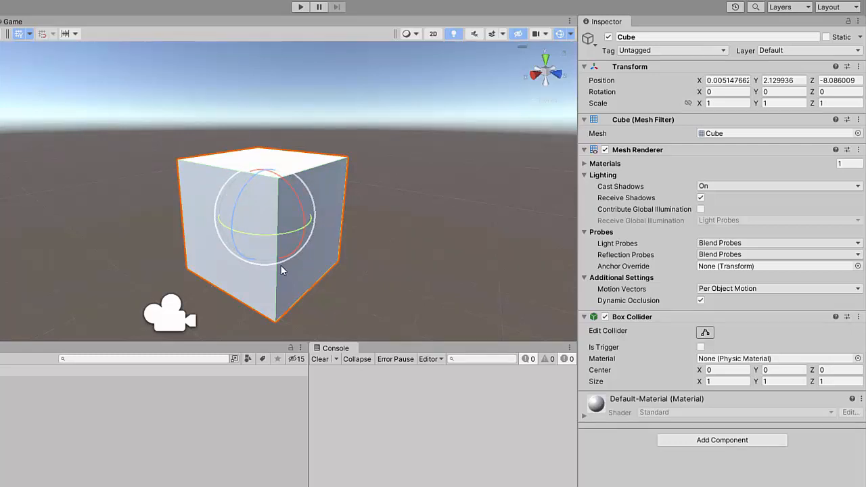
Step: Try rotating the Cube freely around all axes once more, and undo the rotation
{"action": "left_click_drag", "start_coordinate": [309, 191], "coordinate": [379, 358]}
{"action": "key", "text": "ctrl+z"}
{"action": "right_click_drag", "start_coordinate": [370, 97], "coordinate": [369, 137]}
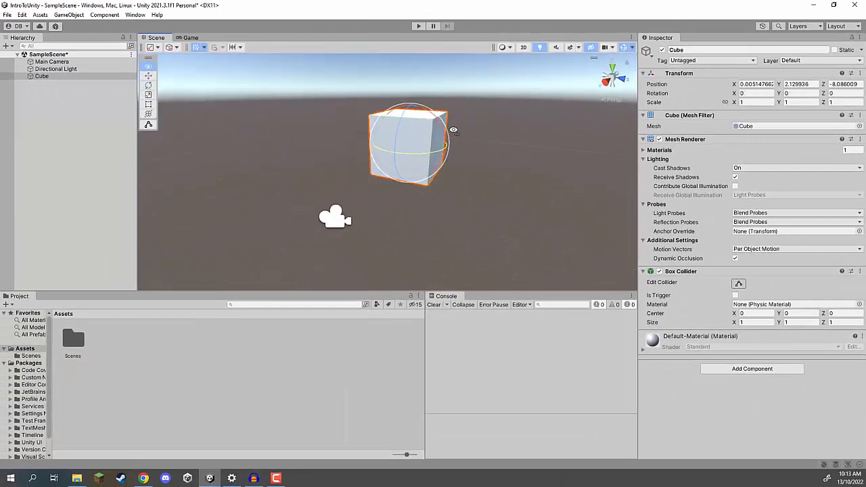
Step: Rotate the Cube freely with the Rotate tool so it sits tilted relative to the world axes
{"action": "right_click_drag", "start_coordinate": [454, 130], "coordinate": [389, 143]}
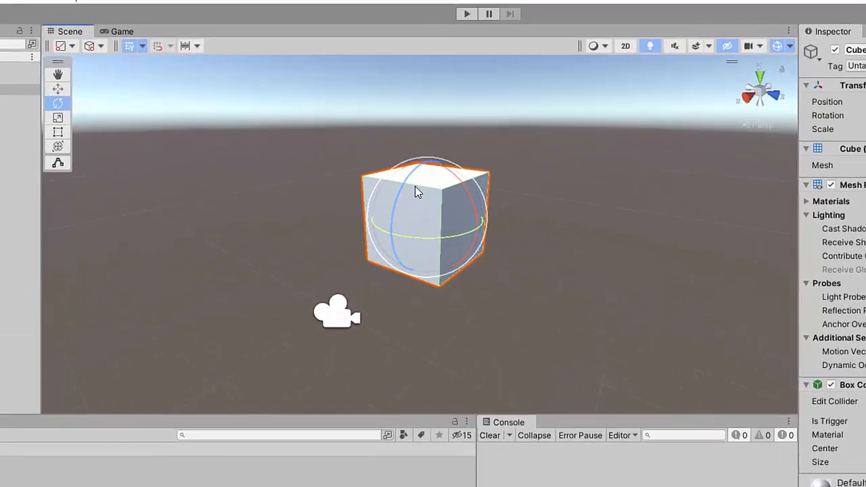
{"action": "right_click_drag", "start_coordinate": [416, 192], "coordinate": [398, 171]}
{"action": "left_click_drag", "start_coordinate": [424, 218], "coordinate": [405, 261]}
{"action": "right_click_drag", "start_coordinate": [514, 269], "coordinate": [439, 224]}
{"action": "key", "text": "d"}
{"action": "key", "text": "w"}
{"action": "key", "text": "q"}
{"action": "key", "text": "s"}
{"action": "key", "text": "a"}
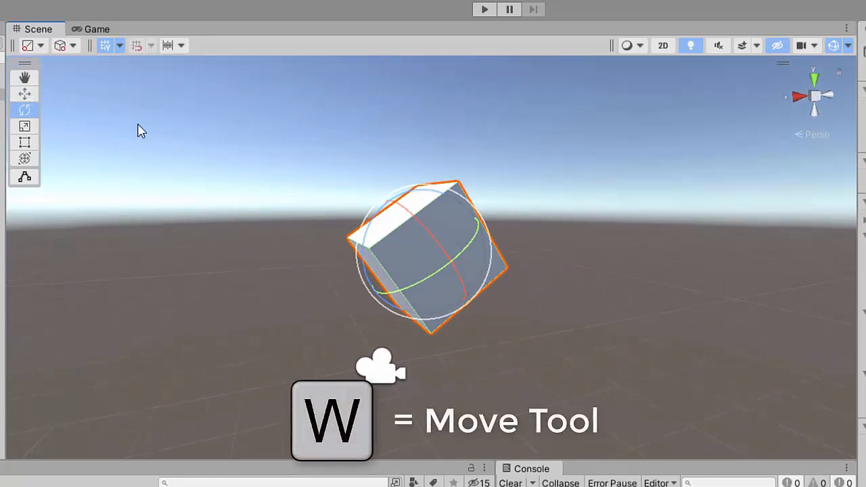
Step: Switch between the Move and Rotate tools, ending on Move, and examine how the tilted Cube's arrows follow its local axes
{"action": "key", "text": "w"}
{"action": "key", "text": "e"}
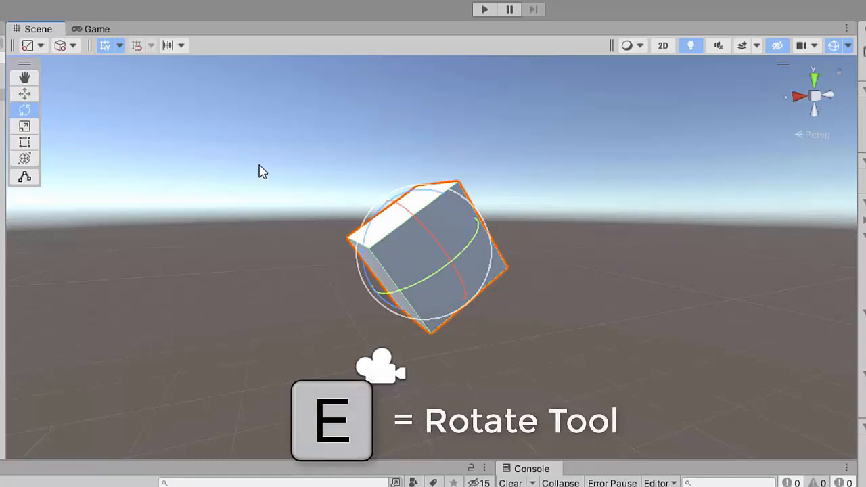
{"action": "key", "text": "w"}
{"action": "left_click_drag", "start_coordinate": [366, 231], "coordinate": [444, 303], "text": "alt"}
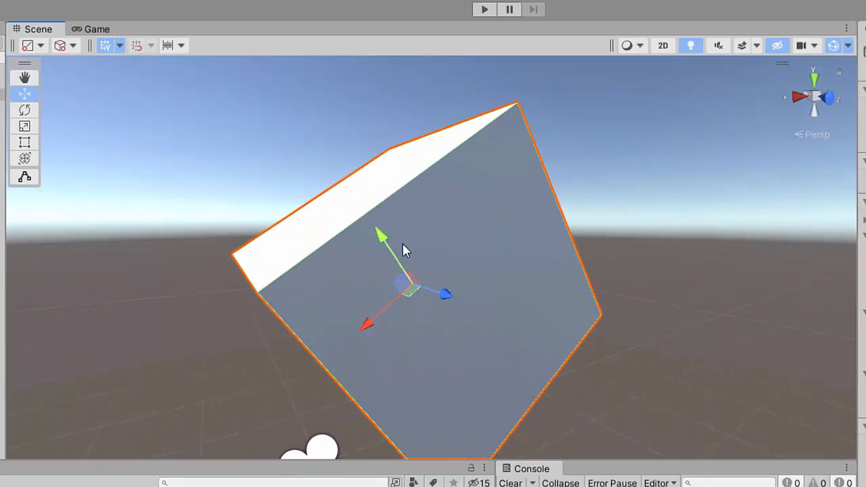
{"action": "left_click_drag", "start_coordinate": [423, 280], "coordinate": [359, 279], "text": "alt"}
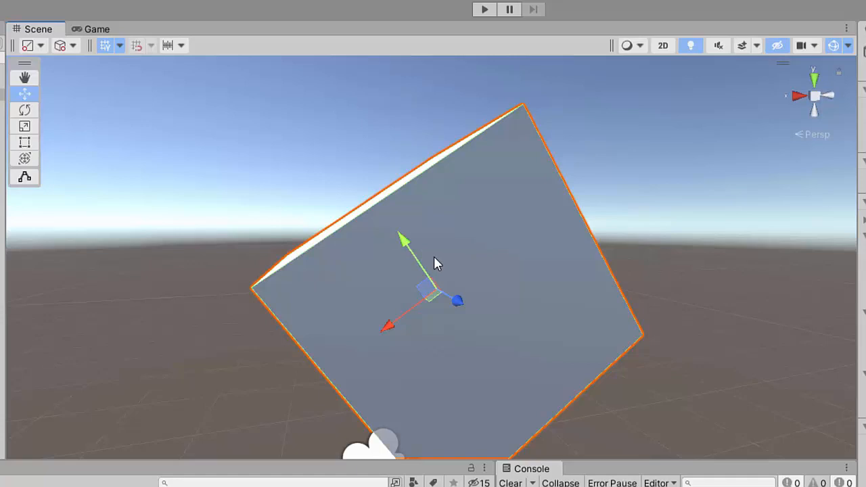
Step: Rotate the tilted Cube further with the Rotate tool and return to the Move tool
{"action": "key", "text": "e"}
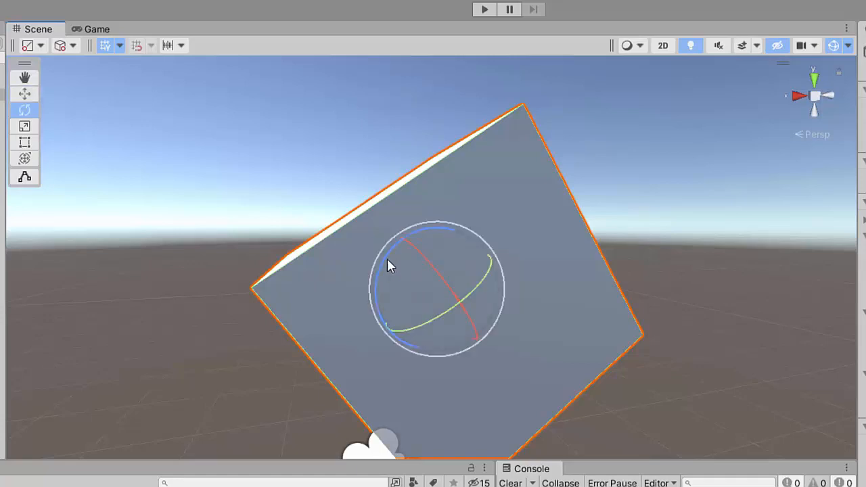
{"action": "left_click_drag", "start_coordinate": [387, 262], "coordinate": [528, 313]}
{"action": "left_click_drag", "start_coordinate": [642, 303], "coordinate": [414, 250], "text": "alt"}
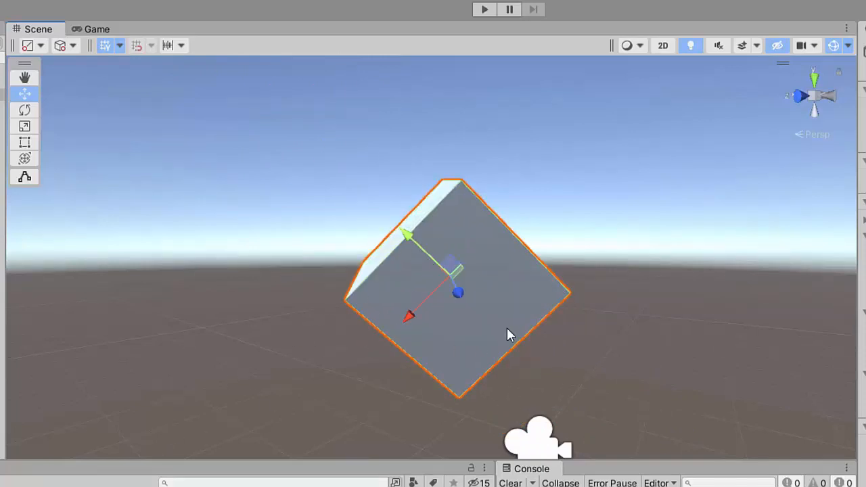
{"action": "left_click_drag", "start_coordinate": [426, 282], "coordinate": [488, 323], "text": "alt"}
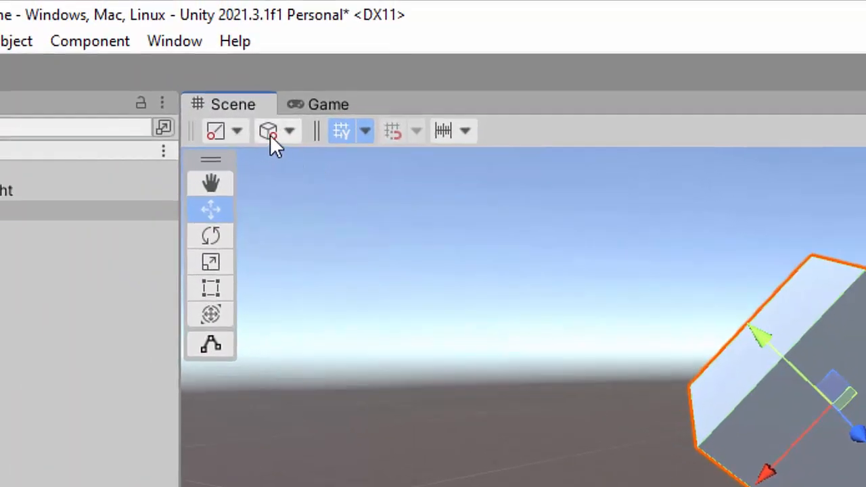
Step: Set the tool handle orientation to Global and view the Cube's world-aligned arrows from different angles
{"action": "left_click", "coordinate": [285, 139]}
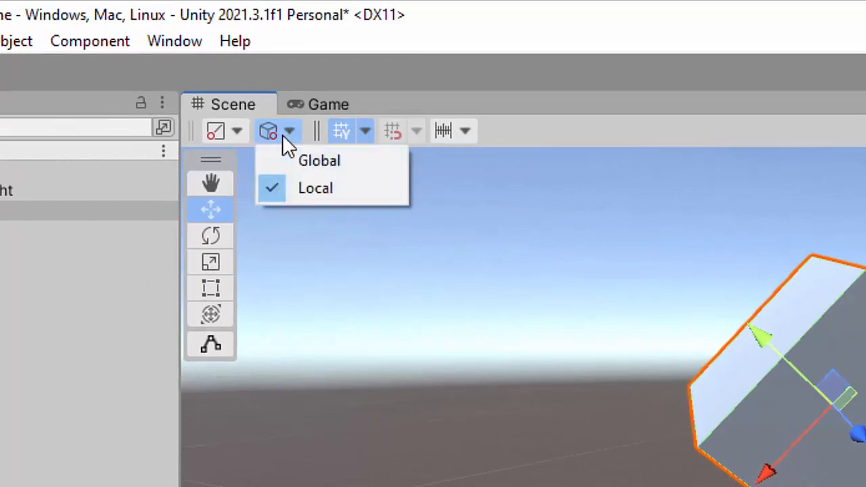
{"action": "left_click", "coordinate": [325, 161]}
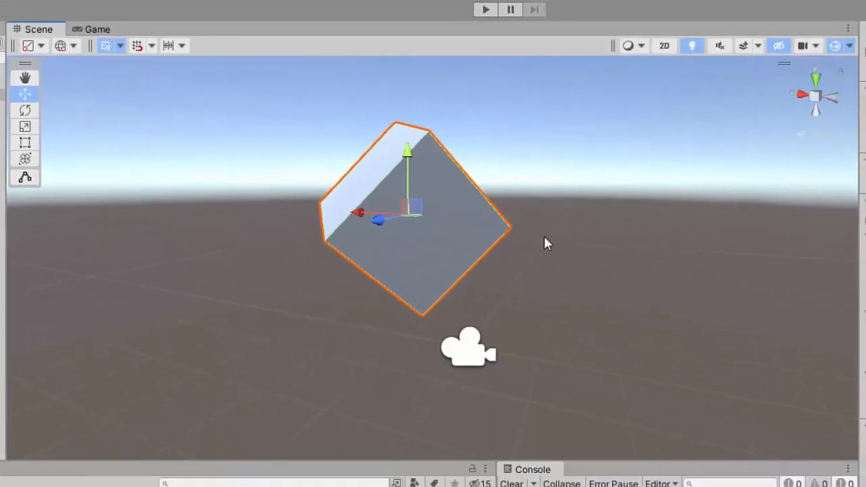
{"action": "left_click_drag", "start_coordinate": [383, 172], "coordinate": [427, 166], "text": "alt"}
{"action": "mouse_move", "coordinate": [375, 201]}
{"action": "left_mouse_down", "text": "alt"}
{"action": "mouse_move", "coordinate": [404, 142]}
{"action": "mouse_move", "coordinate": [381, 190]}
{"action": "mouse_move", "coordinate": [348, 197]}
{"action": "mouse_move", "coordinate": [372, 196]}
{"action": "left_mouse_up", "text": "alt"}
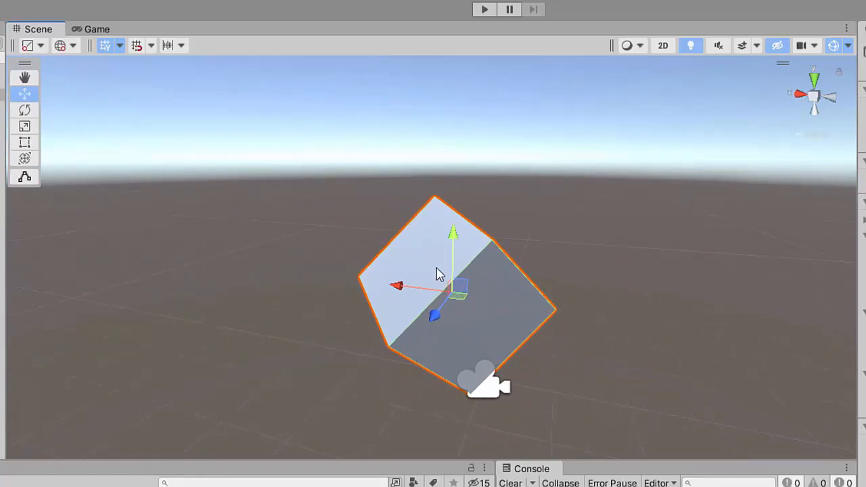
Step: Move the tilted Cube by its axis arrows in the Scene view to about -1.089, 1.949, -7.162
{"action": "left_click_drag", "start_coordinate": [449, 243], "coordinate": [446, 266]}
{"action": "left_click_drag", "start_coordinate": [405, 305], "coordinate": [543, 271]}
{"action": "key", "text": "e"}
{"action": "key", "text": "w"}
{"action": "left_click_drag", "start_coordinate": [526, 329], "coordinate": [428, 262], "text": "alt"}
{"action": "left_click_drag", "start_coordinate": [392, 234], "coordinate": [517, 257]}
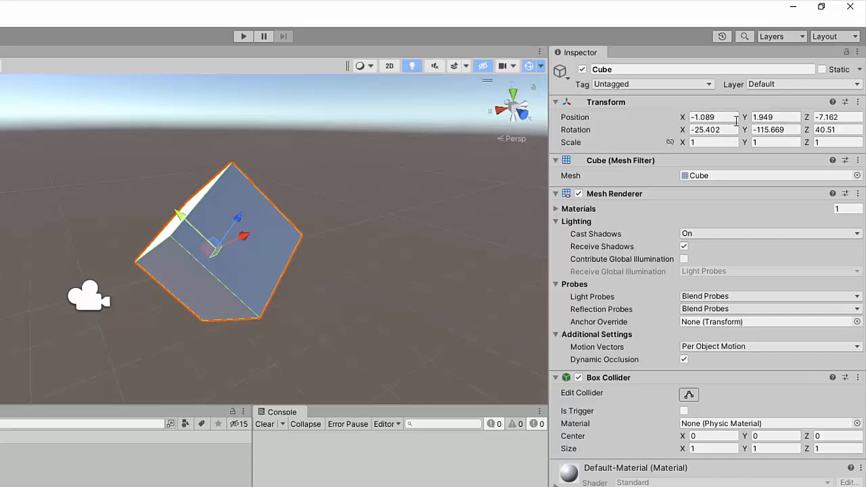
Step: Try moving the Cube along its local Z axis and scrubbing its Z position value, undoing both moves
{"action": "left_click_drag", "start_coordinate": [269, 198], "coordinate": [180, 207], "text": "alt"}
{"action": "left_click_drag", "start_coordinate": [271, 234], "coordinate": [272, 257]}
{"action": "key", "text": "ctrl+z"}
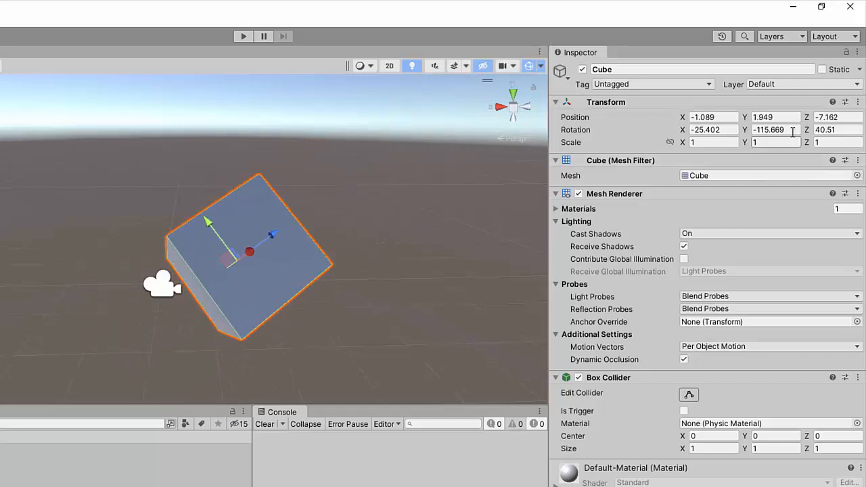
{"action": "mouse_move", "coordinate": [810, 118]}
{"action": "left_mouse_down"}
{"action": "mouse_move", "coordinate": [836, 118]}
{"action": "mouse_move", "coordinate": [784, 114]}
{"action": "mouse_move", "coordinate": [853, 113]}
{"action": "mouse_move", "coordinate": [763, 120]}
{"action": "mouse_move", "coordinate": [829, 115]}
{"action": "mouse_move", "coordinate": [806, 116]}
{"action": "left_mouse_up"}
{"action": "key", "text": "ctrl+z"}
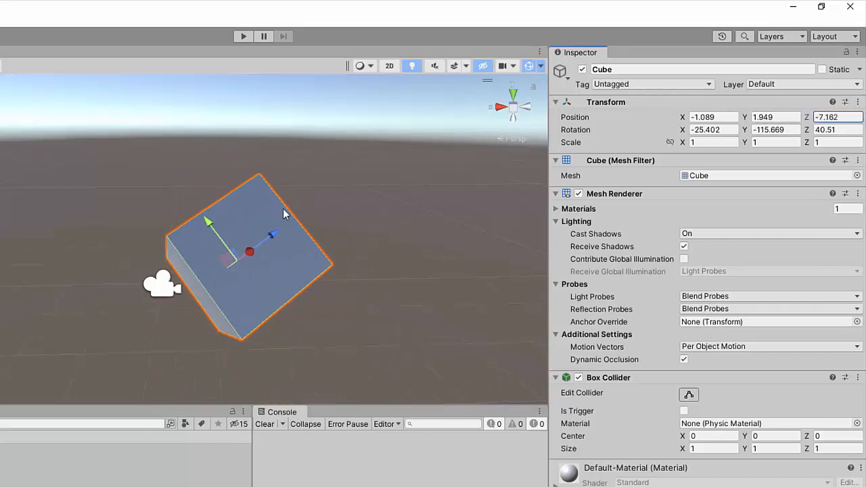
Step: Rotate the Cube with the Rotate tool in the Scene view while its handles follow the local orientation
{"action": "right_click_drag", "start_coordinate": [333, 198], "coordinate": [159, 145]}
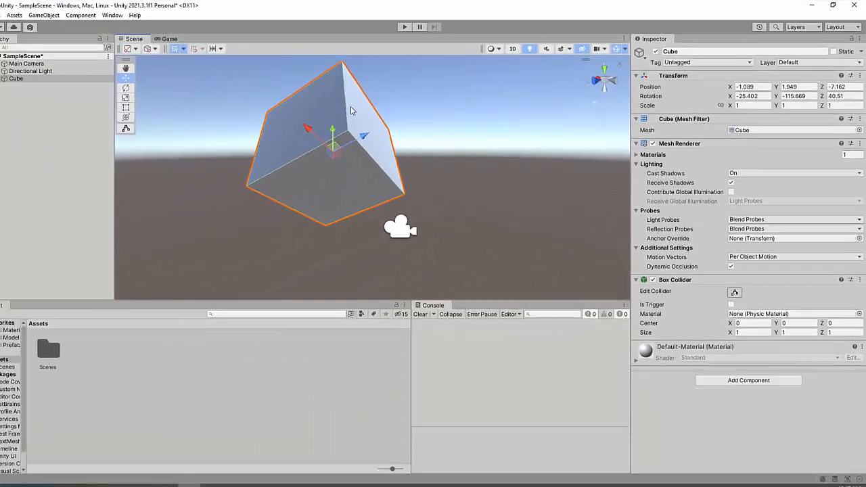
{"action": "key", "text": "e"}
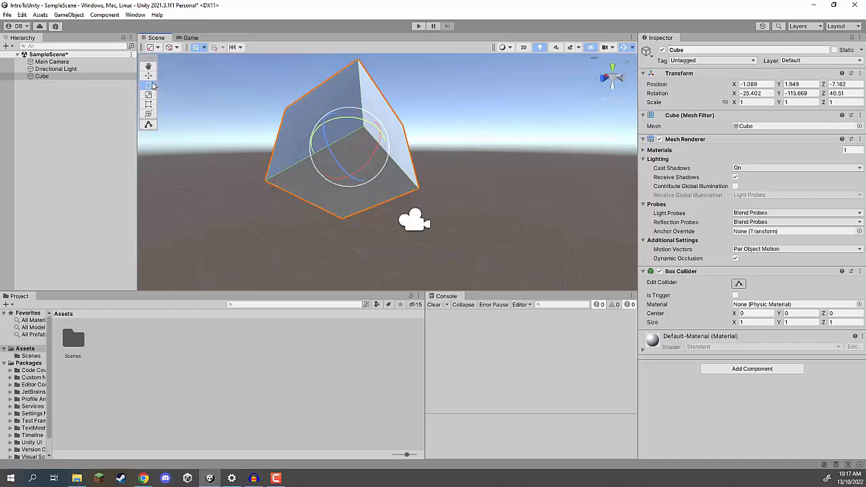
{"action": "left_click_drag", "start_coordinate": [351, 136], "coordinate": [377, 148]}
{"action": "mouse_move", "coordinate": [373, 115]}
{"action": "left_mouse_down"}
{"action": "mouse_move", "coordinate": [380, 132]}
{"action": "mouse_move", "coordinate": [373, 132]}
{"action": "left_mouse_up"}
{"action": "left_click_drag", "start_coordinate": [290, 132], "coordinate": [406, 82], "text": "alt"}
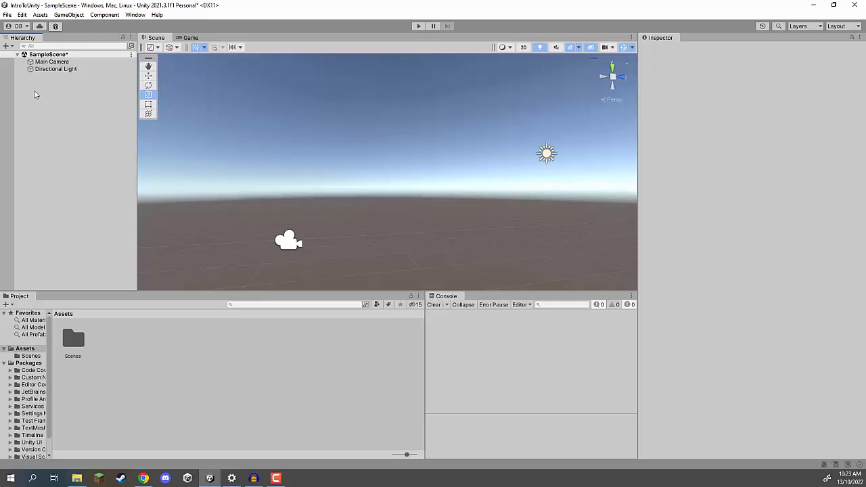
Step: Add a new 3D Cube to SampleScene and view it from its corner
{"action": "right_click", "coordinate": [36, 95]}
{"action": "mouse_move", "coordinate": [134, 214]}
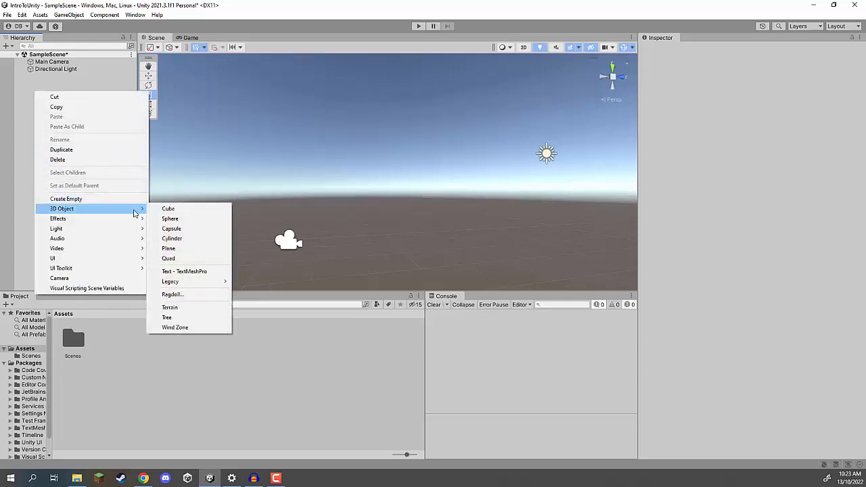
{"action": "left_click", "coordinate": [173, 209]}
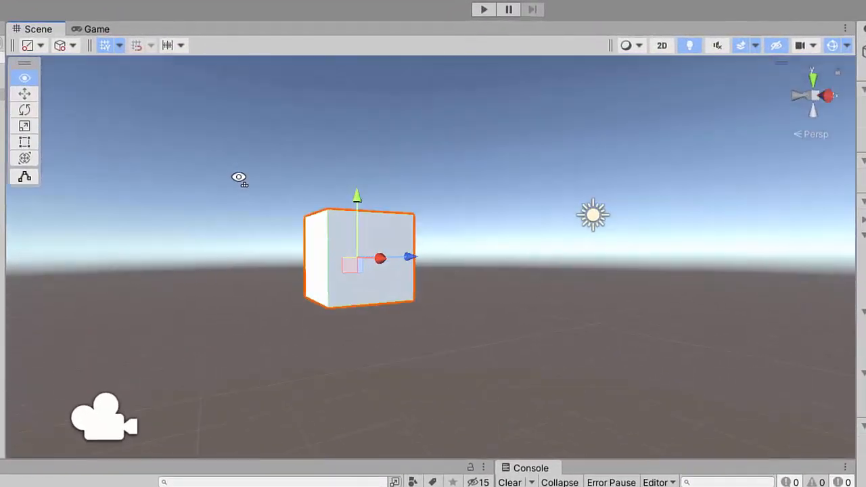
{"action": "left_click_drag", "start_coordinate": [270, 132], "coordinate": [215, 167], "text": "alt"}
{"action": "left_click_drag", "start_coordinate": [155, 232], "coordinate": [35, 226], "text": "alt"}
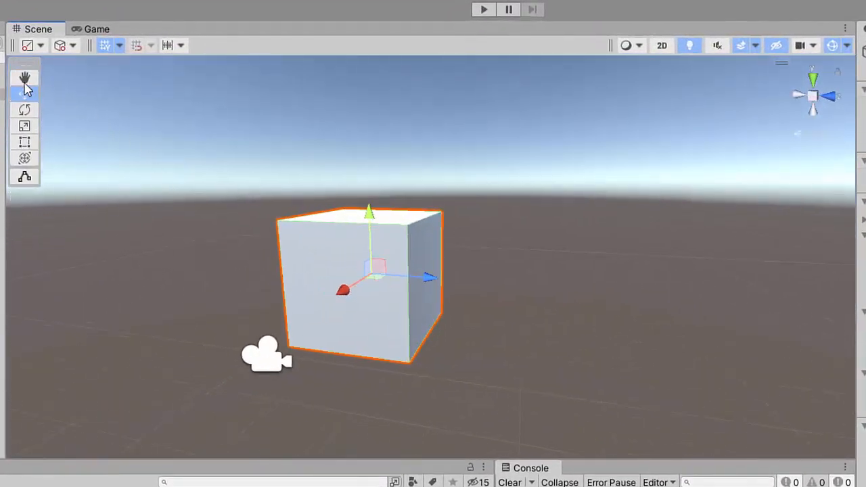
Step: Stretch and flatten the Cube with the Scale tool's axis handles to a scale of about 2.44, 0.44, 1.74
{"action": "left_click", "coordinate": [25, 127]}
{"action": "left_click_drag", "start_coordinate": [485, 300], "coordinate": [436, 291], "text": "alt"}
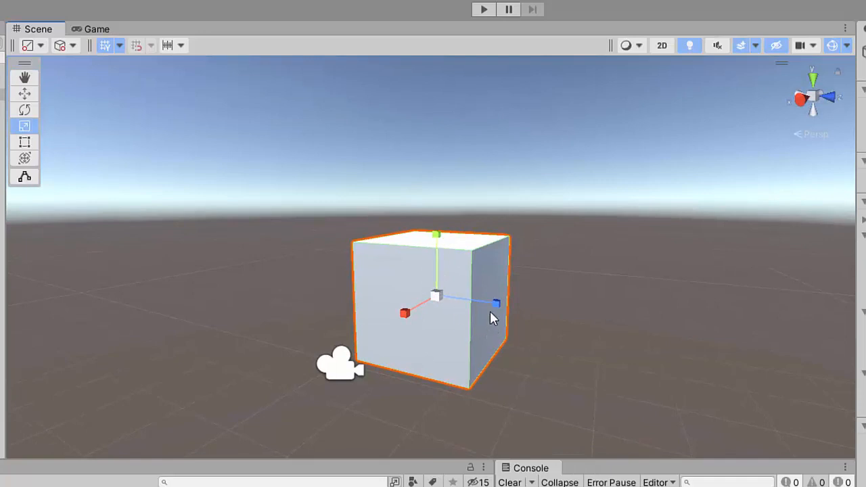
{"action": "left_click_drag", "start_coordinate": [496, 303], "coordinate": [518, 323]}
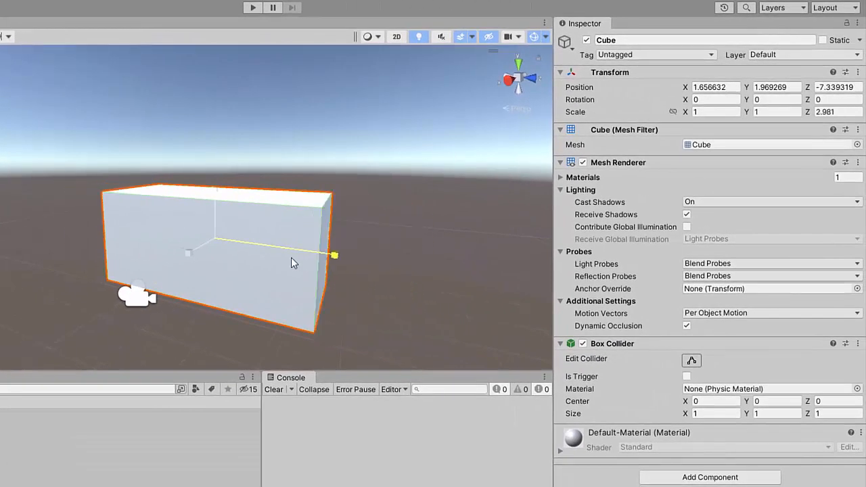
{"action": "left_click_drag", "start_coordinate": [292, 259], "coordinate": [153, 274]}
{"action": "left_click_drag", "start_coordinate": [218, 191], "coordinate": [218, 218]}
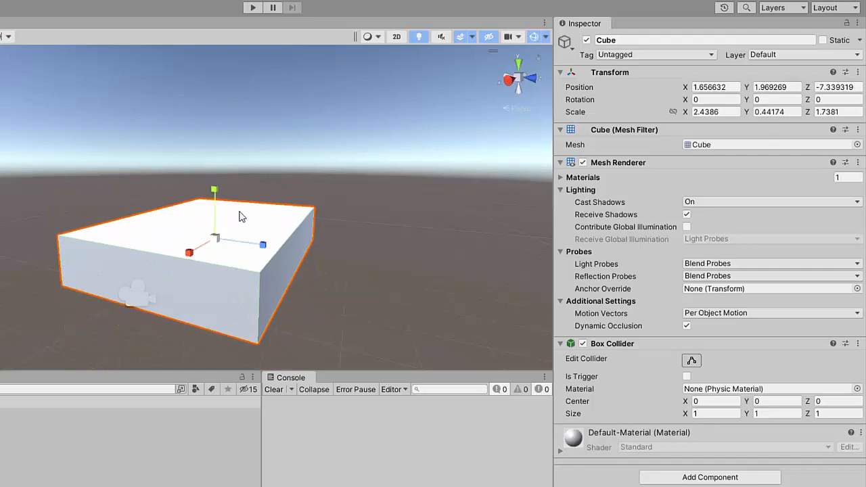
Step: Set the Cube's position to 0, 0, 0 and bring it back into view in the Scene
{"action": "left_click", "coordinate": [725, 88]}
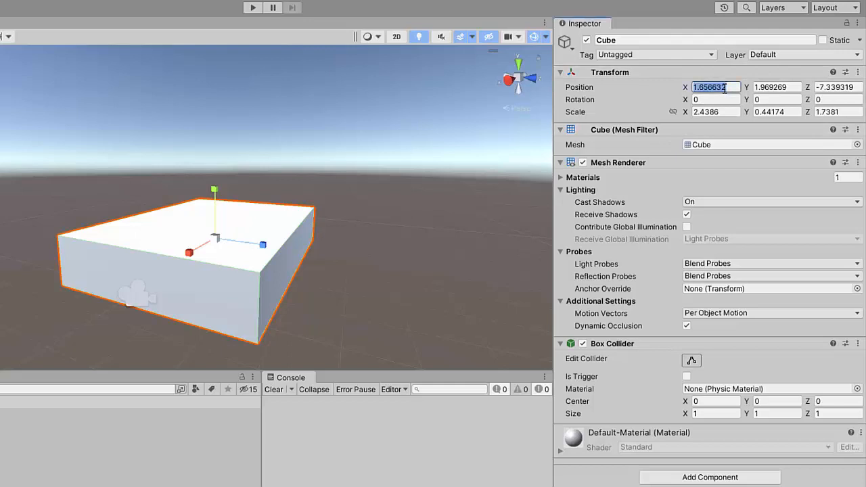
{"action": "type", "text": "0"}
{"action": "key", "text": "Tab"}
{"action": "type", "text": "0"}
{"action": "key", "text": "Tab"}
{"action": "type", "text": "0"}
{"action": "right_click_drag", "start_coordinate": [311, 138], "coordinate": [465, 155]}
{"action": "key", "text": "d"}
{"action": "key", "text": "w"}
{"action": "key", "text": "s"}
{"action": "right_click_drag", "start_coordinate": [225, 175], "coordinate": [274, 168]}
{"action": "key", "text": "w"}
Step: Set the Cube's scale to 0 on X, Y and Z
{"action": "left_click", "coordinate": [720, 113]}
{"action": "type", "text": "0"}
{"action": "key", "text": "Tab"}
{"action": "type", "text": "0"}
{"action": "key", "text": "Tab"}
{"action": "type", "text": "0"}
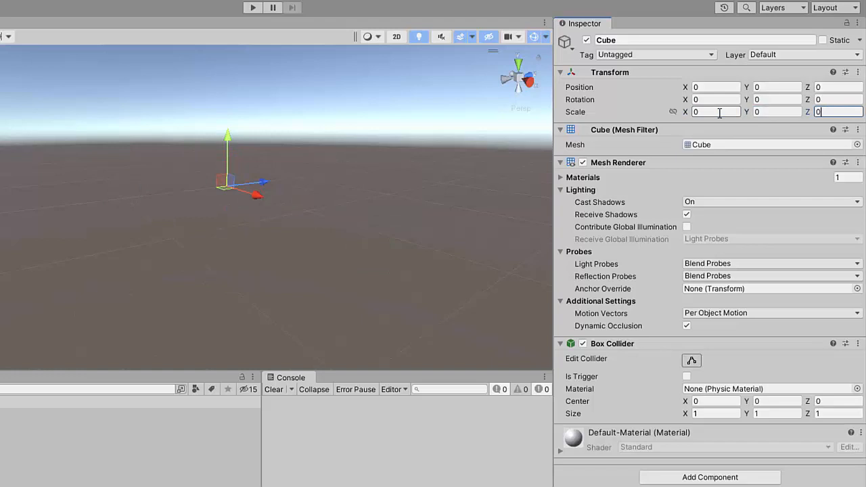
Step: Return the Cube's scale to 1 on X, Y and Z
{"action": "left_click", "coordinate": [720, 113]}
{"action": "type", "text": "1"}
{"action": "key", "text": "Tab"}
{"action": "type", "text": "1"}
{"action": "key", "text": "Tab"}
{"action": "type", "text": "1"}
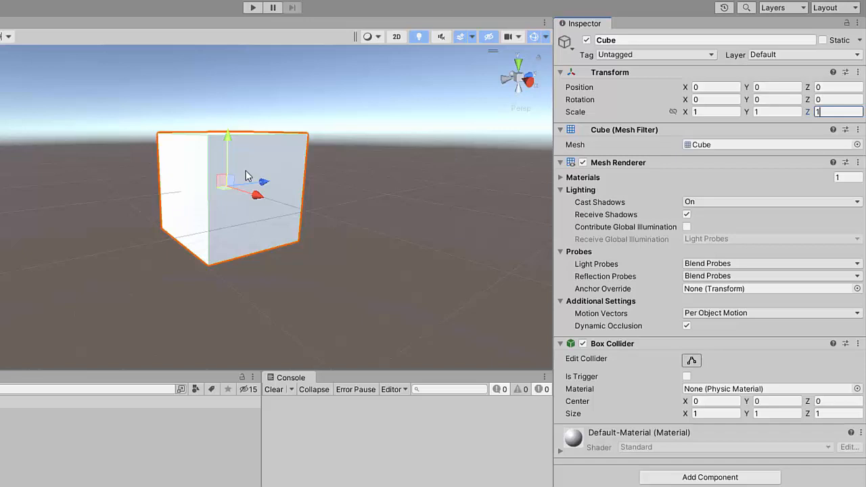
Step: Double the Cube's size by setting its scale to 2 on X, Y and Z
{"action": "left_click", "coordinate": [717, 114]}
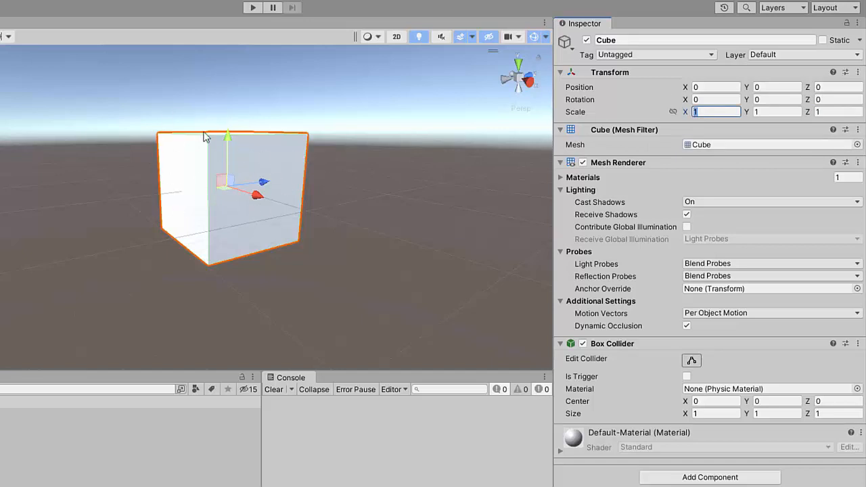
{"action": "left_click_drag", "start_coordinate": [212, 191], "coordinate": [203, 217], "text": "alt"}
{"action": "left_click", "coordinate": [726, 113]}
{"action": "left_click", "coordinate": [756, 110]}
{"action": "left_click", "coordinate": [821, 108]}
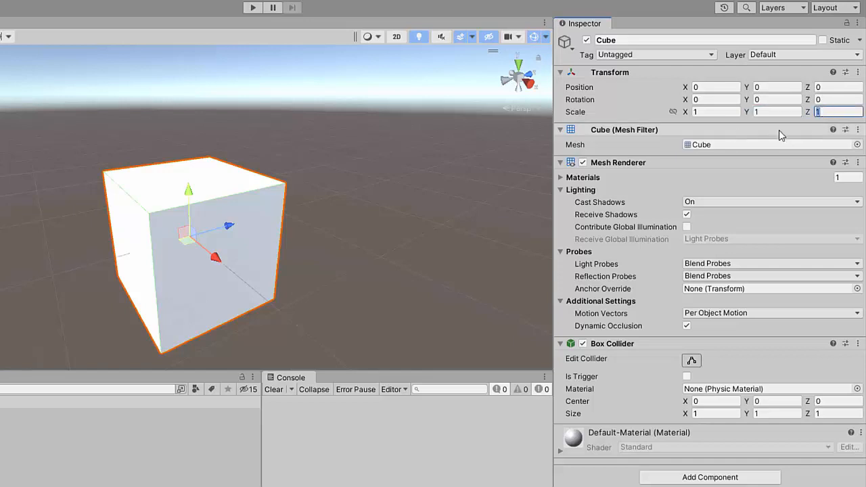
{"action": "left_click", "coordinate": [708, 112]}
{"action": "type", "text": "2"}
{"action": "left_click", "coordinate": [777, 112]}
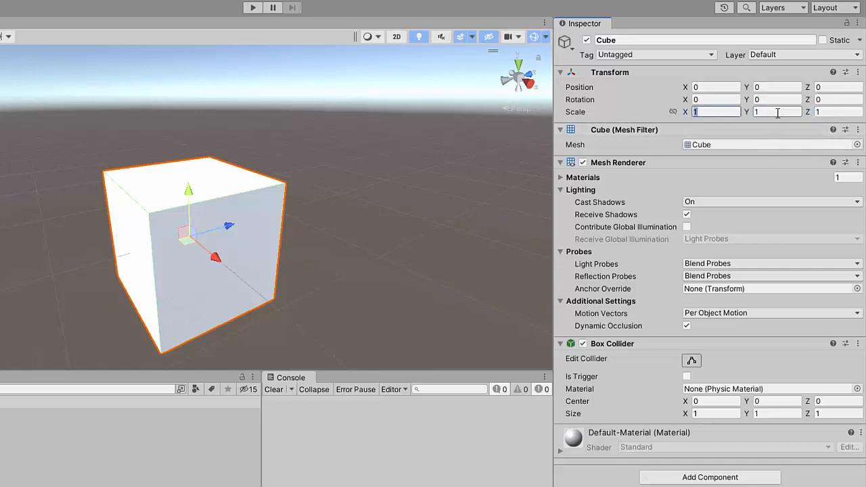
{"action": "type", "text": "2"}
{"action": "key", "text": "Tab"}
{"action": "type", "text": "2"}
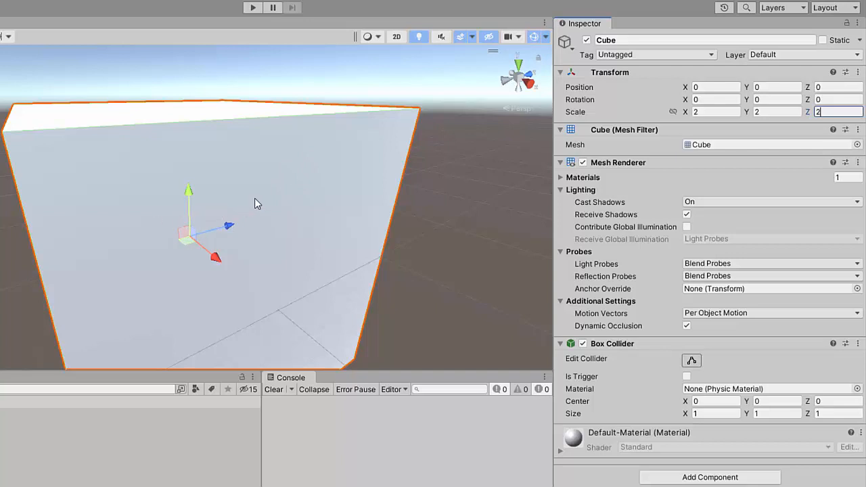
Step: Enlarge the Cube to a scale of 5 on X, Y and Z and view the whole object
{"action": "left_click", "coordinate": [716, 112]}
{"action": "type", "text": "5"}
{"action": "key", "text": "Tab"}
{"action": "type", "text": "5"}
{"action": "key", "text": "Tab"}
{"action": "type", "text": "5"}
{"action": "scroll", "coordinate": [377, 191], "scroll_direction": "down", "scroll_amount": 5}
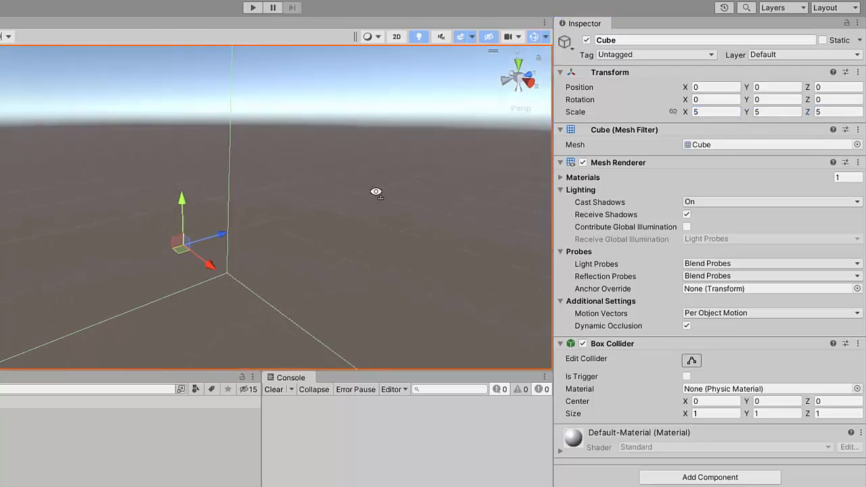
{"action": "scroll", "coordinate": [371, 180], "scroll_direction": "down", "scroll_amount": 3}
{"action": "scroll", "coordinate": [362, 181], "scroll_direction": "up", "scroll_amount": 4}
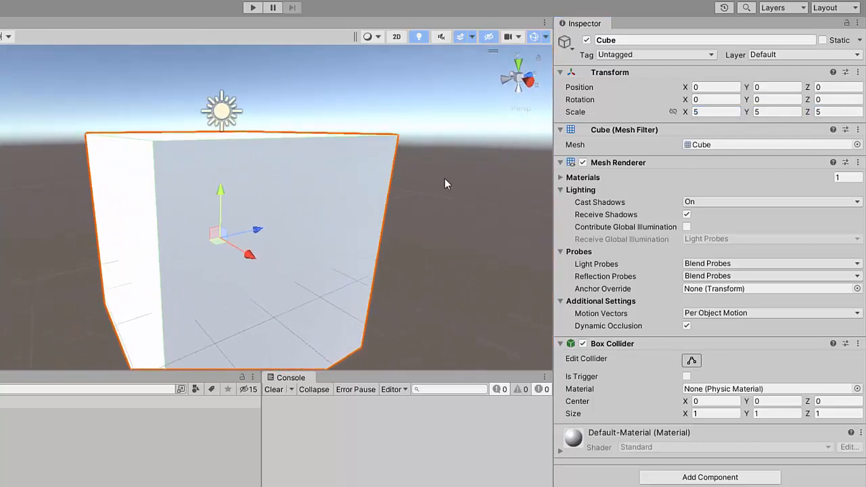
Step: Reset the Cube's scale to 1, 1, 1 and view it up close in the Scene
{"action": "left_click", "coordinate": [716, 112]}
{"action": "type", "text": "1"}
{"action": "key", "text": "Tab"}
{"action": "type", "text": "1"}
{"action": "key", "text": "Tab"}
{"action": "type", "text": "1"}
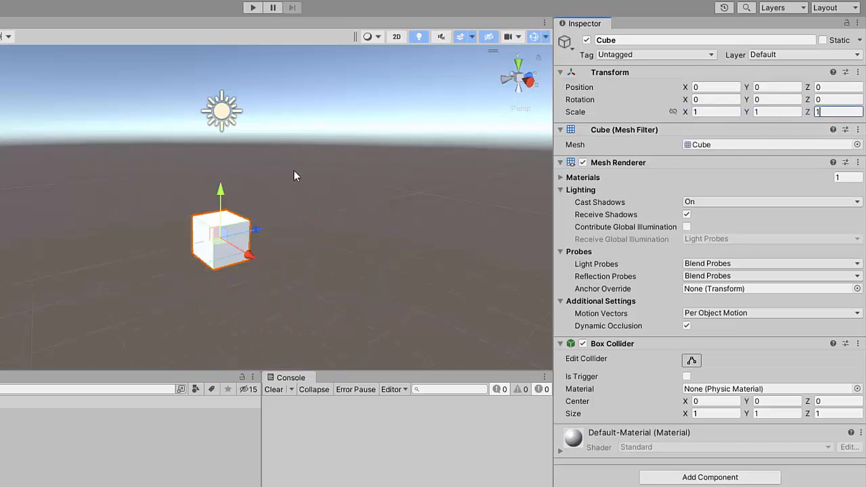
{"action": "key", "text": "w"}
{"action": "right_click_drag", "start_coordinate": [268, 237], "coordinate": [237, 260]}
{"action": "key", "text": "a"}
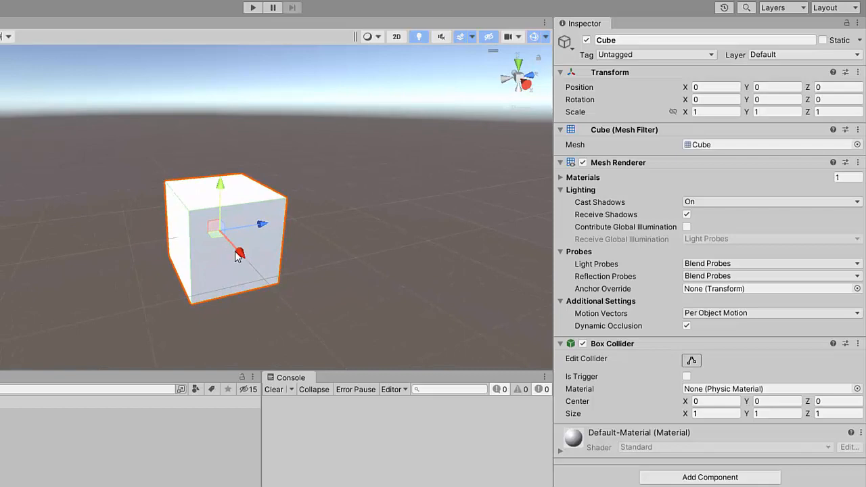
Step: Try enlarging the Cube uniformly to a scale of about 1.73 with the Scale tool, and undo the change
{"action": "key", "text": "e"}
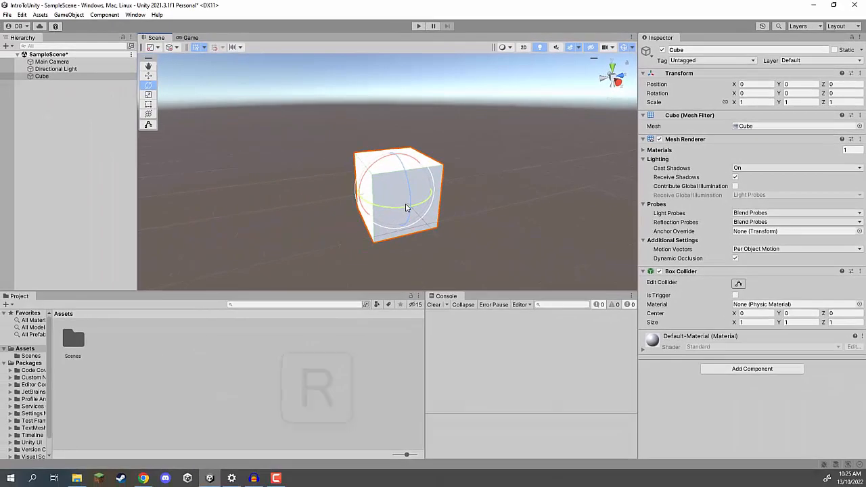
{"action": "key", "text": "r"}
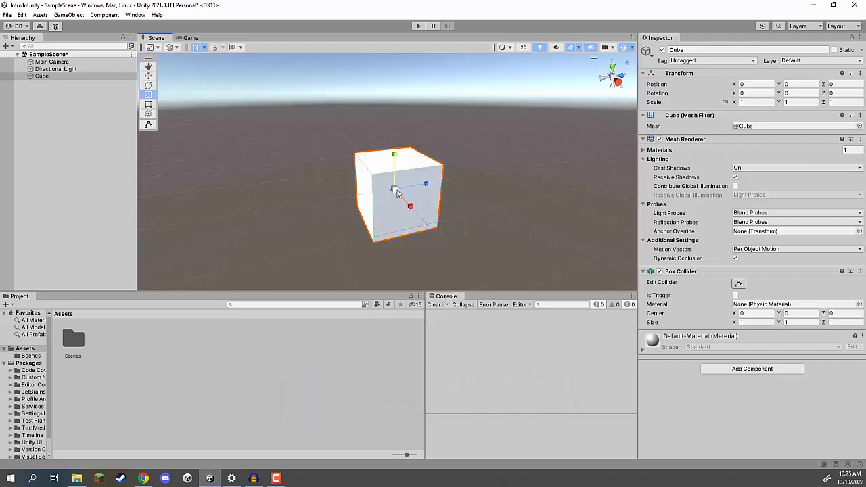
{"action": "left_click_drag", "start_coordinate": [396, 192], "coordinate": [415, 174]}
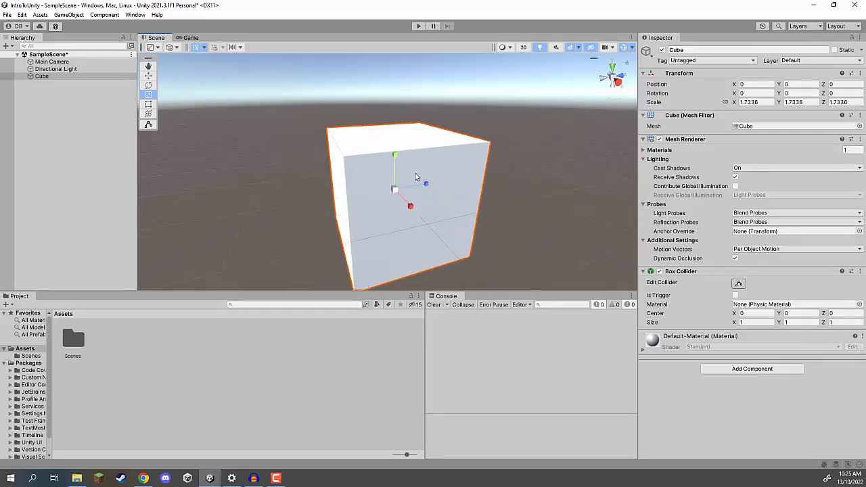
{"action": "key", "text": "ctrl+z"}
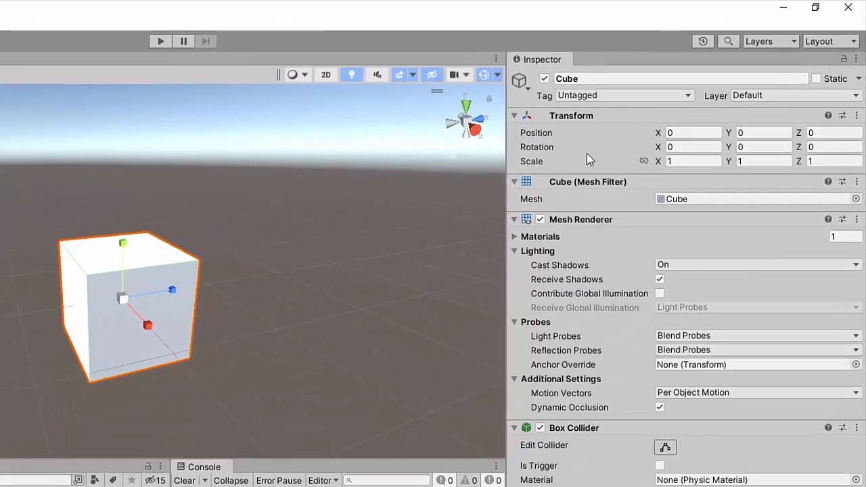
Step: Shrink the Cube to half size by setting its scale to 0.5 on X, Y and Z
{"action": "left_click", "coordinate": [734, 128]}
{"action": "type", "text": "3.3"}
{"action": "left_click_drag", "start_coordinate": [694, 160], "coordinate": [664, 161]}
{"action": "key", "text": "ctrl+z"}
{"action": "left_click", "coordinate": [695, 162]}
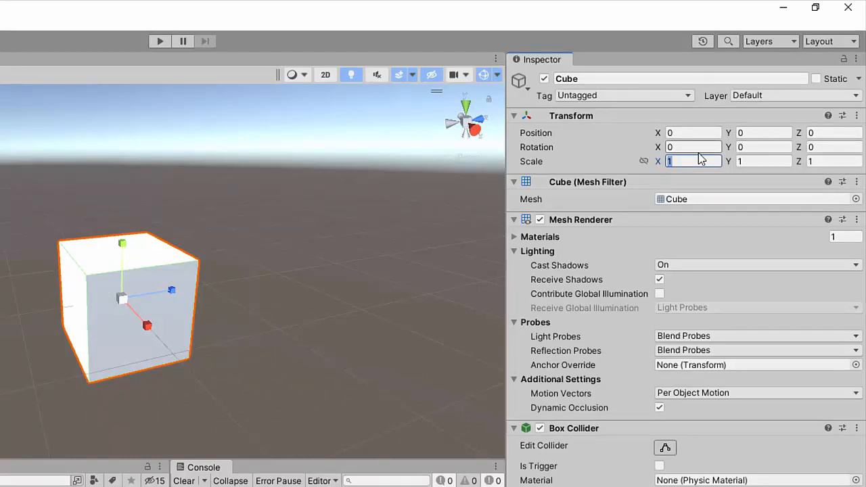
{"action": "type", "text": "0.5"}
{"action": "key", "text": "Tab"}
{"action": "type", "text": "0.5"}
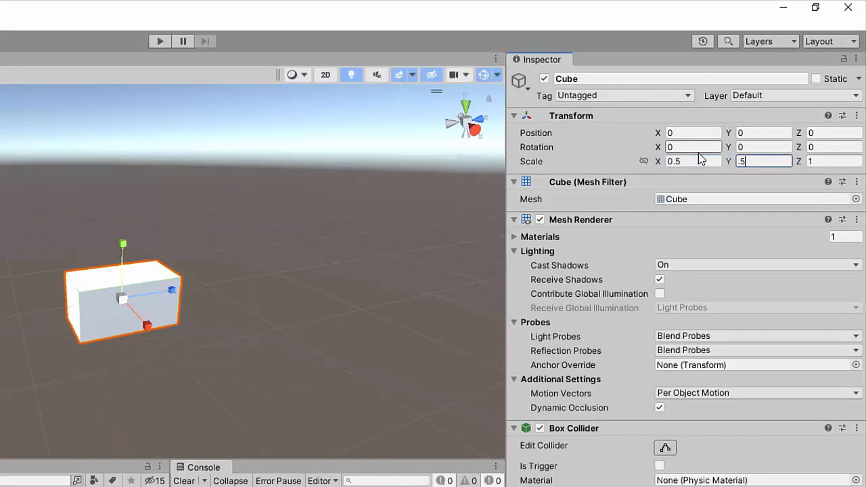
{"action": "key", "text": "Tab"}
{"action": "type", "text": "0.5"}
{"action": "left_click", "coordinate": [683, 161]}
{"action": "left_click", "coordinate": [744, 162]}
{"action": "left_click", "coordinate": [832, 161]}
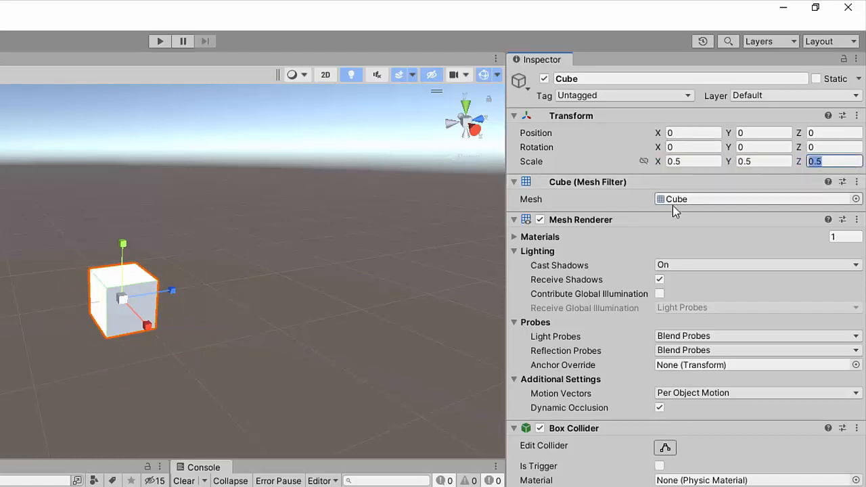
Step: Turn on constrained proportions for the Cube's scale and enlarge it uniformly to about 1.47
{"action": "left_click", "coordinate": [644, 162]}
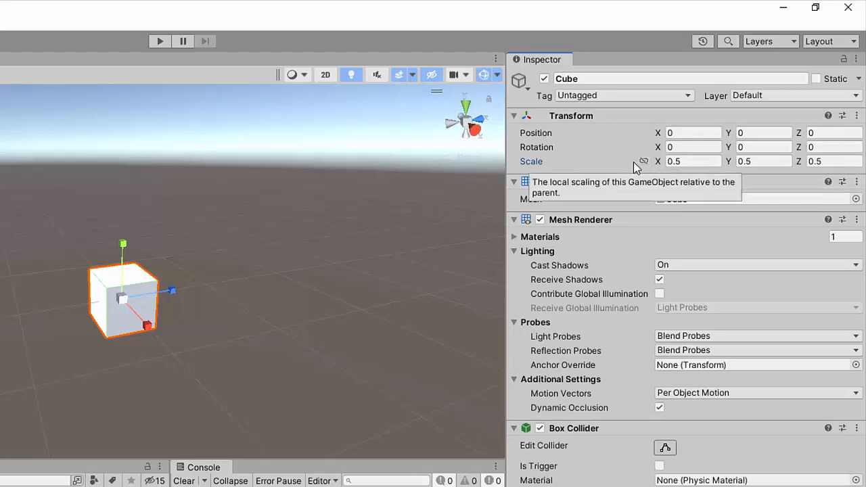
{"action": "left_click", "coordinate": [644, 163]}
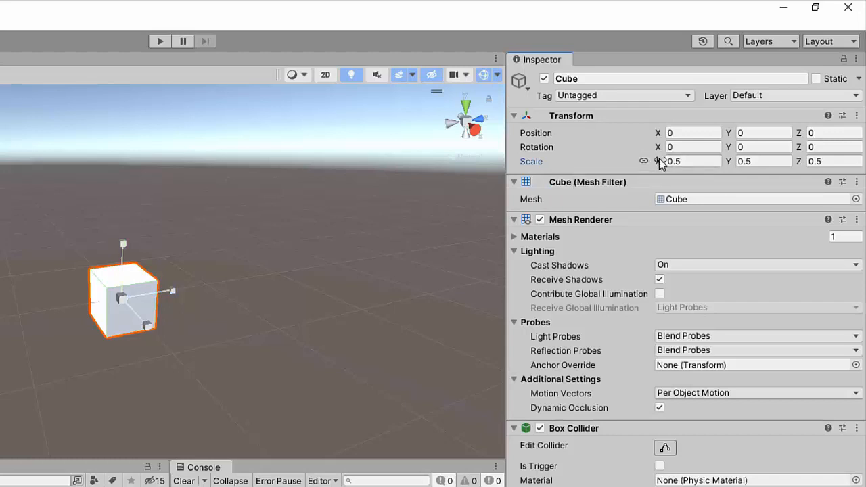
{"action": "mouse_move", "coordinate": [656, 166]}
{"action": "left_mouse_down"}
{"action": "mouse_move", "coordinate": [717, 168]}
{"action": "mouse_move", "coordinate": [573, 167]}
{"action": "mouse_move", "coordinate": [687, 166]}
{"action": "mouse_move", "coordinate": [661, 166]}
{"action": "left_mouse_up"}
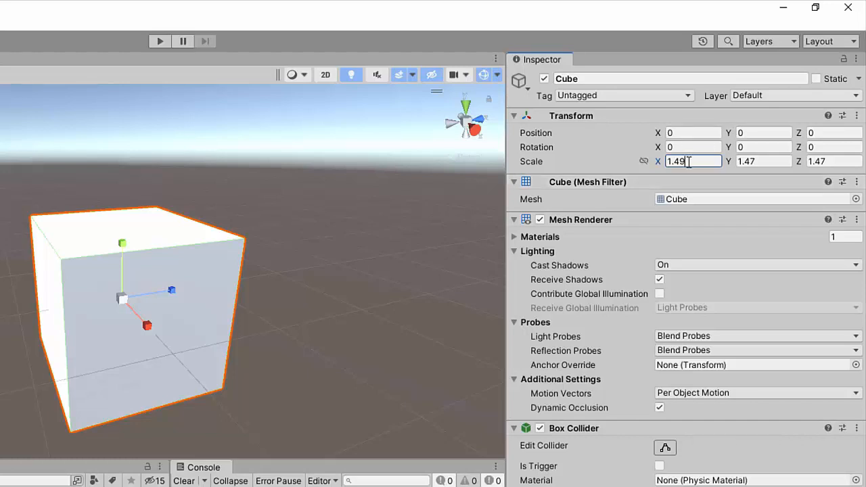
Step: Reset the Cube's scale to 1 on X, Y and Z and view the object in the Scene
{"action": "key", "text": "ctrl+a"}
{"action": "type", "text": "1"}
{"action": "key", "text": "Tab"}
{"action": "type", "text": "1"}
{"action": "key", "text": "Tab"}
{"action": "type", "text": "1"}
{"action": "key", "text": "Return"}
{"action": "left_click_drag", "start_coordinate": [407, 190], "coordinate": [217, 168], "text": "alt"}
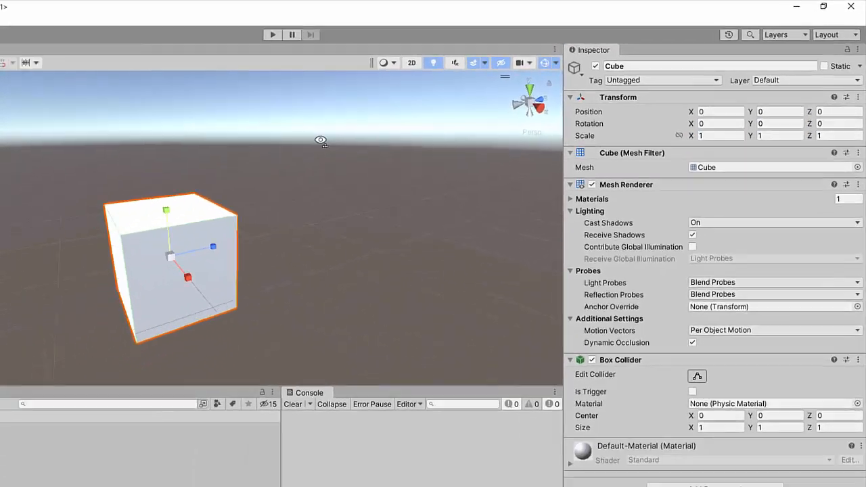
{"action": "left_click_drag", "start_coordinate": [321, 140], "coordinate": [415, 164], "text": "alt"}
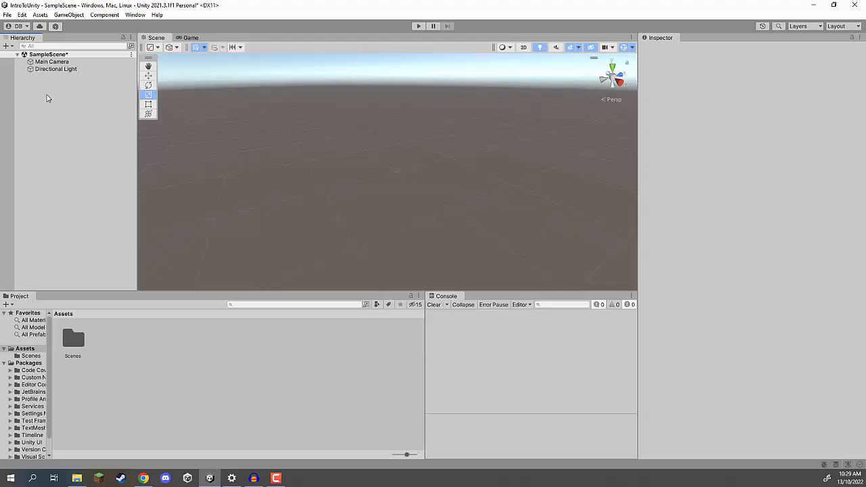
Step: Add a new 3D Cube to SampleScene, select it and bring it into view
{"action": "right_click", "coordinate": [46, 100]}
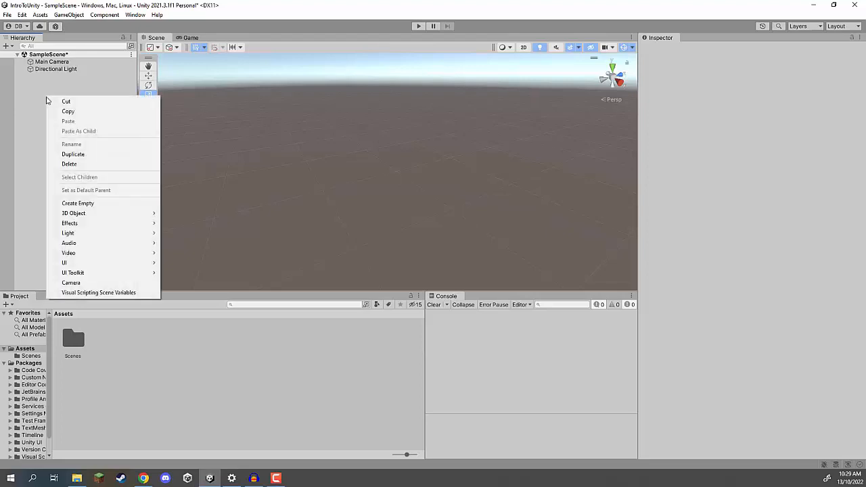
{"action": "mouse_move", "coordinate": [153, 222]}
{"action": "left_click", "coordinate": [179, 213]}
{"action": "left_click", "coordinate": [27, 110]}
{"action": "left_click", "coordinate": [40, 76]}
{"action": "right_click_drag", "start_coordinate": [420, 162], "coordinate": [498, 139]}
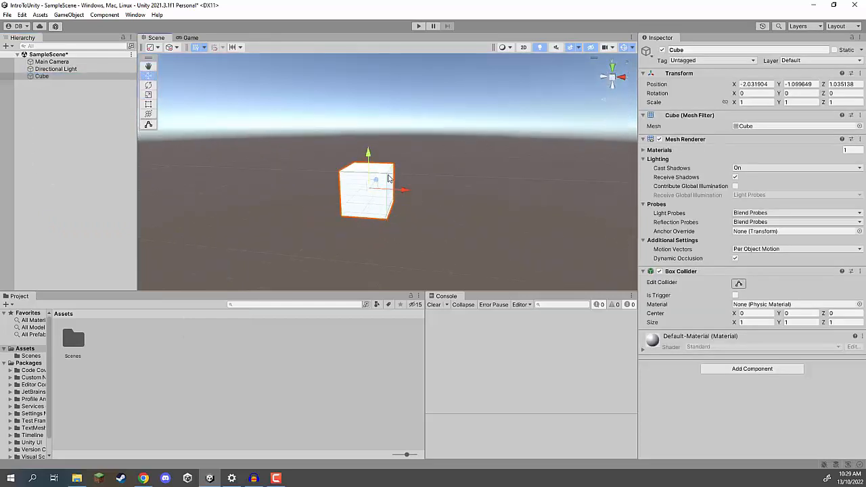
Step: Move the Cube to about X -0.45, Y 1.11 and stretch it into a column with a Y scale of about 7.6
{"action": "left_click_drag", "start_coordinate": [369, 188], "coordinate": [444, 115]}
{"action": "right_click_drag", "start_coordinate": [445, 115], "coordinate": [545, 144]}
{"action": "left_click_drag", "start_coordinate": [394, 144], "coordinate": [383, 53]}
{"action": "right_click_drag", "start_coordinate": [445, 145], "coordinate": [440, 116]}
{"action": "left_click_drag", "start_coordinate": [403, 194], "coordinate": [403, 157]}
{"action": "right_click_drag", "start_coordinate": [448, 177], "coordinate": [405, 190]}
{"action": "key", "text": "s"}
{"action": "key", "text": "w"}
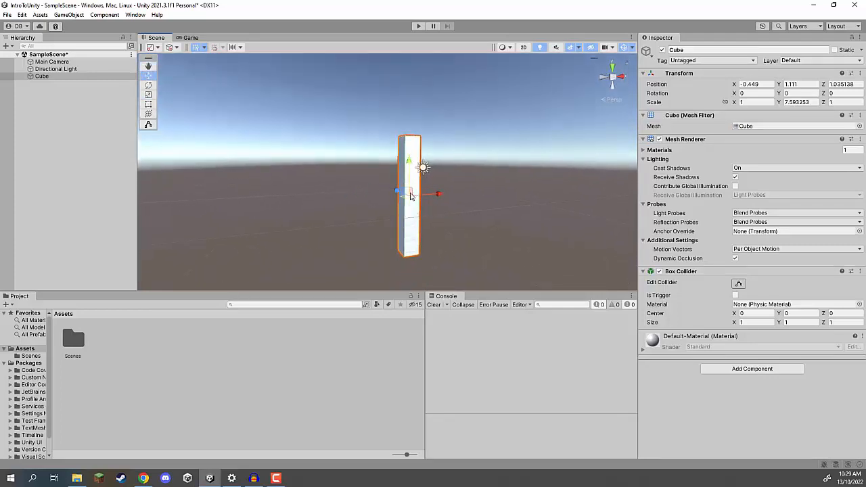
Step: Raise the column above the ground to a Y position of about 7.43
{"action": "left_click_drag", "start_coordinate": [414, 167], "coordinate": [414, 99]}
{"action": "right_click_drag", "start_coordinate": [438, 150], "coordinate": [431, 126]}
{"action": "left_click_drag", "start_coordinate": [410, 121], "coordinate": [410, 88]}
{"action": "right_click_drag", "start_coordinate": [466, 163], "coordinate": [437, 149]}
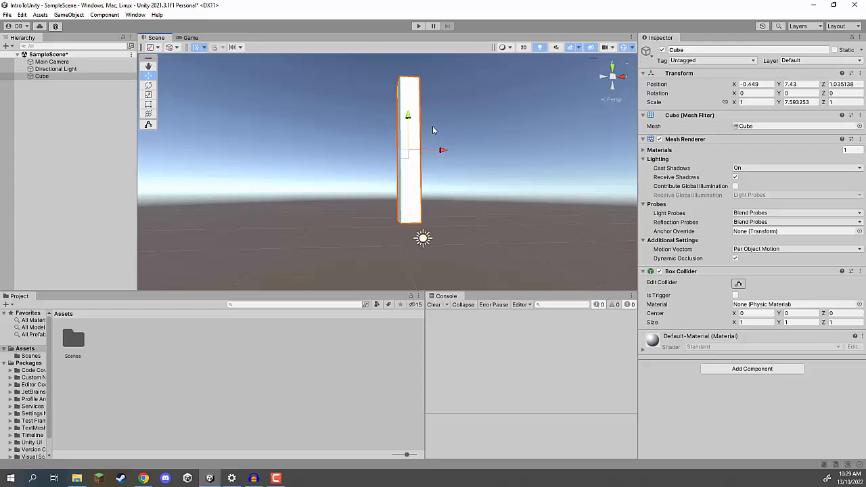
Step: Duplicate the column, shorten the copy to about 5.5 on Y, and tilt and place it as the left leg beneath the column
{"action": "key", "text": "ctrl+d"}
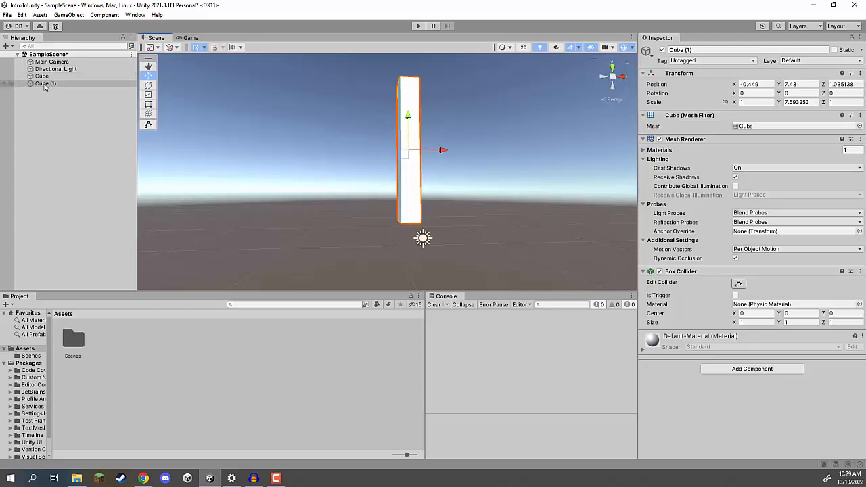
{"action": "left_click_drag", "start_coordinate": [405, 163], "coordinate": [367, 231]}
{"action": "key", "text": "r"}
{"action": "mouse_move", "coordinate": [372, 192]}
{"action": "left_mouse_down"}
{"action": "mouse_move", "coordinate": [372, 210]}
{"action": "mouse_move", "coordinate": [370, 195]}
{"action": "mouse_move", "coordinate": [385, 190]}
{"action": "left_mouse_up"}
{"action": "key", "text": "e"}
{"action": "key", "text": "w"}
{"action": "left_click_drag", "start_coordinate": [369, 219], "coordinate": [379, 250]}
{"action": "right_click_drag", "start_coordinate": [455, 227], "coordinate": [453, 249]}
Step: Duplicate the left leg, rotate the copy to about 25.8 on Z and move it beneath the column as the opposite leg
{"action": "key", "text": "ctrl+d"}
{"action": "key", "text": "e"}
{"action": "left_click_drag", "start_coordinate": [397, 205], "coordinate": [325, 180]}
{"action": "key", "text": "w"}
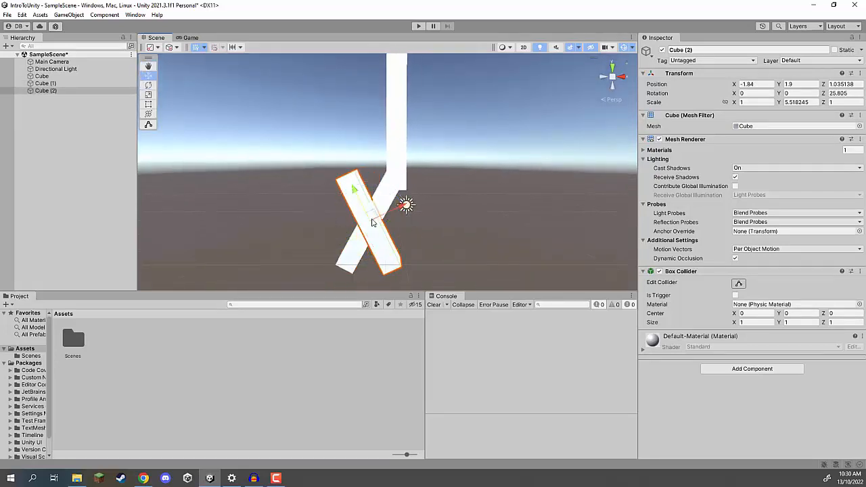
{"action": "left_click_drag", "start_coordinate": [380, 217], "coordinate": [426, 211]}
Step: Duplicate the column, rotate the copy to about -89 on Z, lengthen it to about 10 and raise it to about Y 10.3 as crossed arms
{"action": "right_click_drag", "start_coordinate": [352, 187], "coordinate": [370, 113]}
{"action": "left_click", "coordinate": [370, 113]}
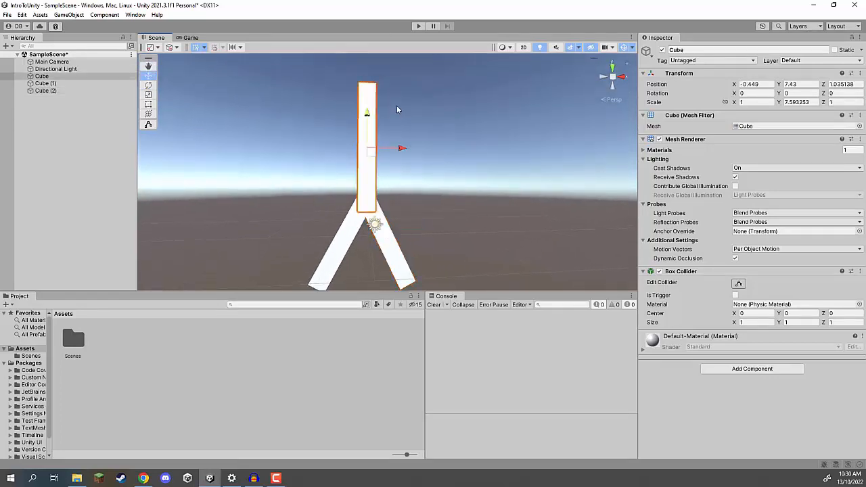
{"action": "key", "text": "ctrl+d"}
{"action": "key", "text": "e"}
{"action": "left_click_drag", "start_coordinate": [340, 131], "coordinate": [477, 104]}
{"action": "key", "text": "r"}
{"action": "left_click_drag", "start_coordinate": [373, 151], "coordinate": [410, 148]}
{"action": "key", "text": "w"}
{"action": "left_click_drag", "start_coordinate": [364, 178], "coordinate": [366, 124]}
{"action": "mouse_move", "coordinate": [289, 132]}
{"action": "left_mouse_down", "text": "alt"}
{"action": "mouse_move", "coordinate": [275, 137]}
{"action": "mouse_move", "coordinate": [280, 145]}
{"action": "left_mouse_up", "text": "alt"}
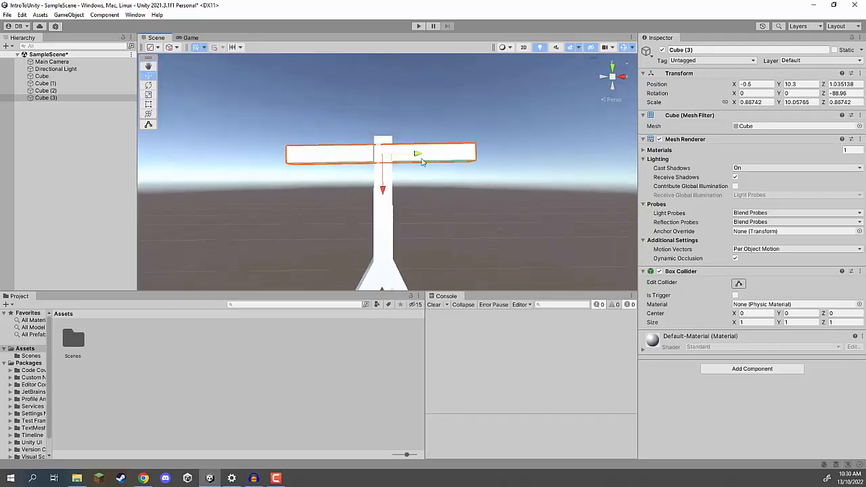
Step: Shift the horizontal arm cube to X -0.25 and level it with a Z rotation of about -90.55
{"action": "left_click_drag", "start_coordinate": [420, 156], "coordinate": [411, 180]}
{"action": "key", "text": "e"}
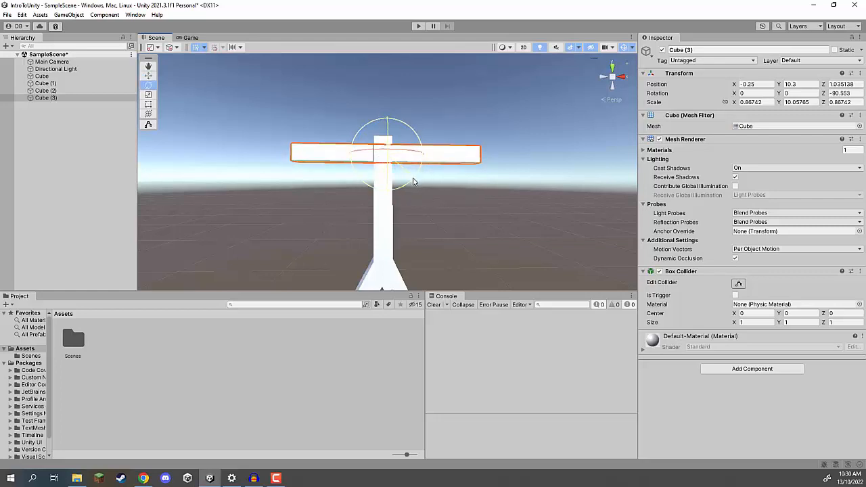
Step: Add a 3D sphere to the scene and name it w
{"action": "left_click", "coordinate": [57, 136]}
{"action": "right_click", "coordinate": [48, 112]}
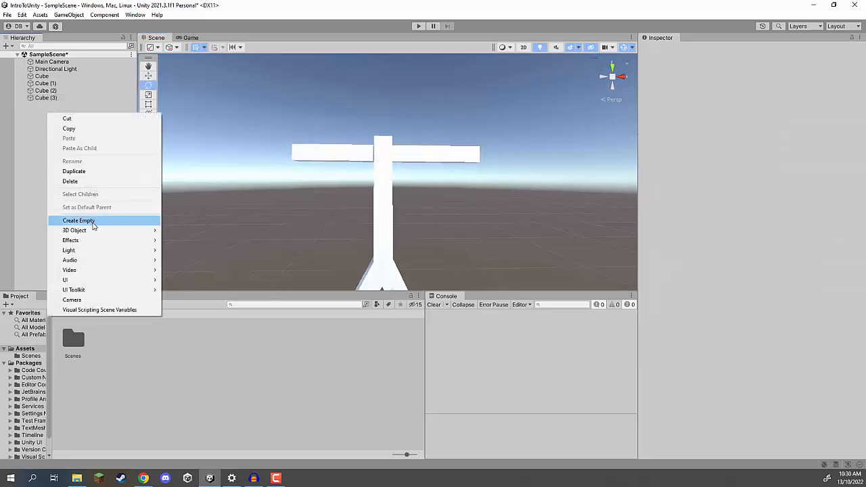
{"action": "mouse_move", "coordinate": [116, 231]}
{"action": "left_click", "coordinate": [184, 240]}
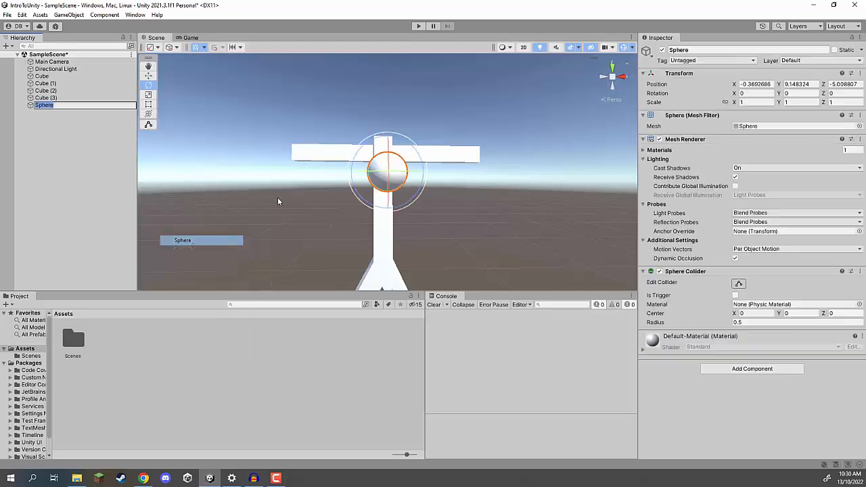
{"action": "type", "text": "w"}
Step: Move the sphere into line with the figure's body post
{"action": "right_click_drag", "start_coordinate": [344, 151], "coordinate": [525, 171]}
{"action": "key", "text": "a"}
{"action": "key", "text": "w"}
{"action": "left_click_drag", "start_coordinate": [451, 154], "coordinate": [329, 108]}
{"action": "right_click_drag", "start_coordinate": [329, 108], "coordinate": [210, 110]}
{"action": "key", "text": "d"}
Step: Enlarge the sphere uniformly and raise it above the arms as the figure's head
{"action": "key", "text": "r"}
{"action": "left_click_drag", "start_coordinate": [386, 137], "coordinate": [463, 96]}
{"action": "left_click_drag", "start_coordinate": [384, 105], "coordinate": [384, 63]}
{"action": "right_click_drag", "start_coordinate": [384, 63], "coordinate": [400, 135]}
{"action": "left_click", "coordinate": [399, 115]}
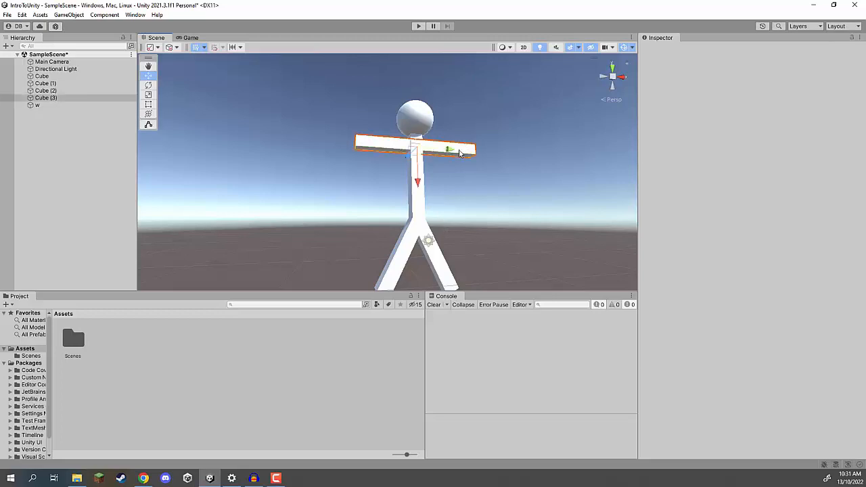
Step: Set the Z rotation of the figure's arm cube to exactly -90
{"action": "left_click", "coordinate": [460, 151]}
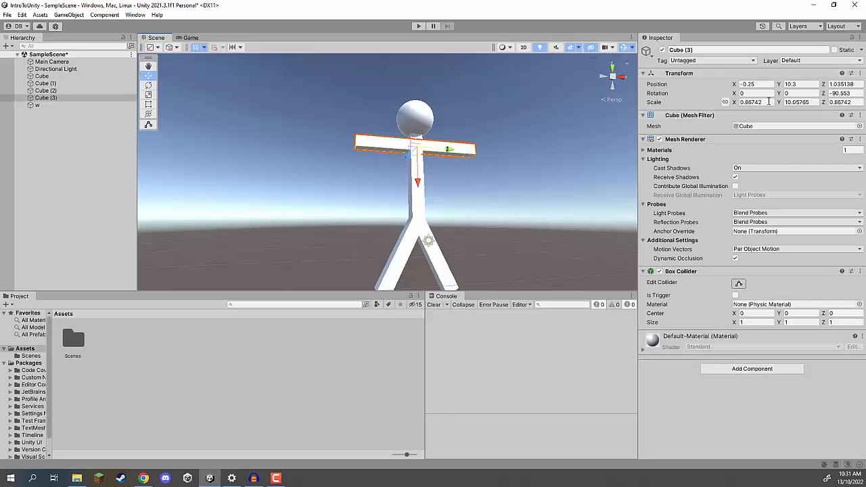
{"action": "right_click_drag", "start_coordinate": [477, 122], "coordinate": [386, 170]}
{"action": "key", "text": "w"}
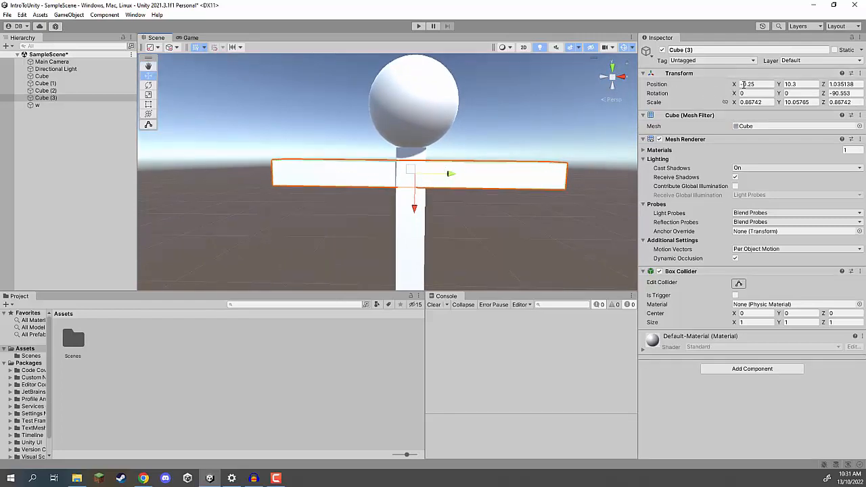
{"action": "left_click", "coordinate": [840, 93]}
{"action": "left_click_drag", "start_coordinate": [842, 94], "coordinate": [854, 95]}
{"action": "key", "text": "BackSpace"}
{"action": "key", "text": "BackSpace"}
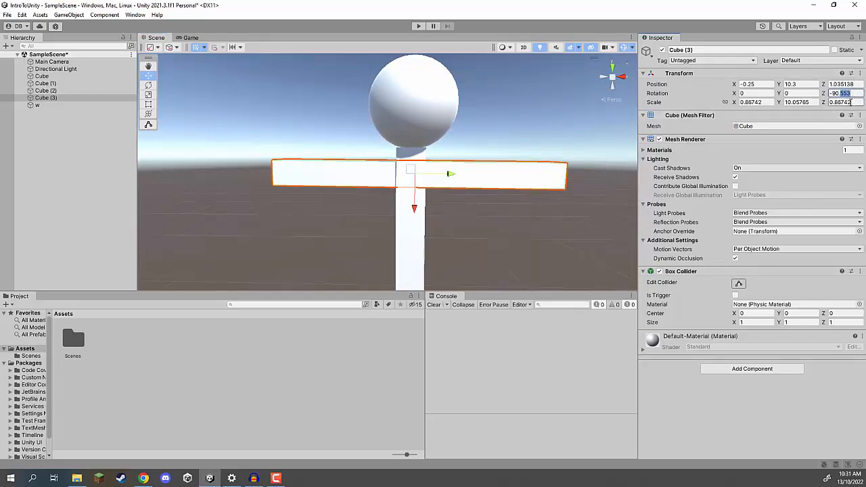
{"action": "key", "text": "Return"}
{"action": "left_click_drag", "start_coordinate": [569, 147], "coordinate": [485, 116], "text": "alt"}
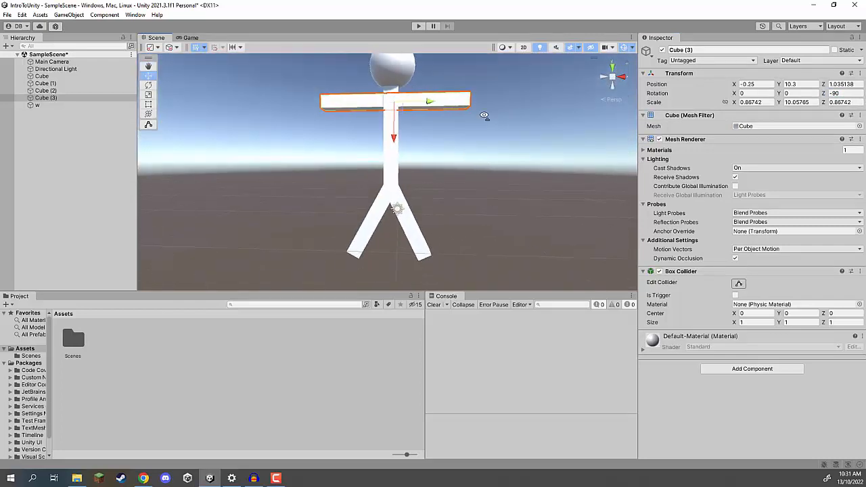
{"action": "left_click", "coordinate": [102, 165]}
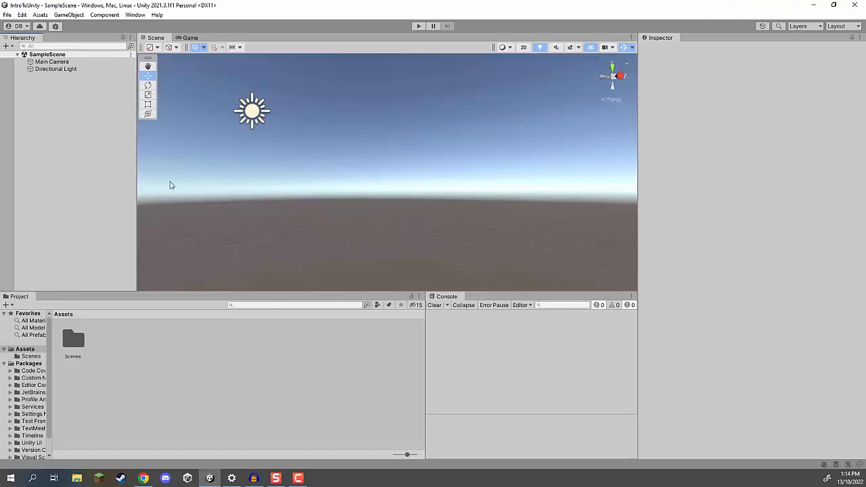
Step: Add a 3D capsule to the empty sample scene and rename it Player
{"action": "right_click", "coordinate": [36, 105]}
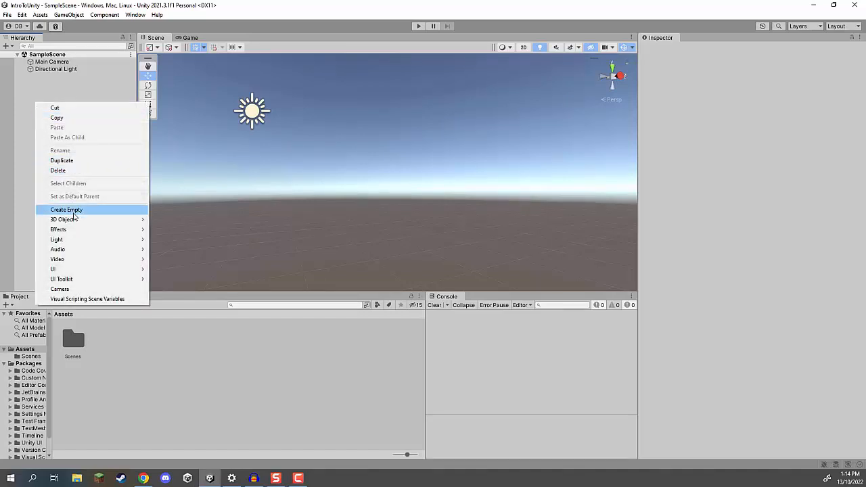
{"action": "mouse_move", "coordinate": [73, 221]}
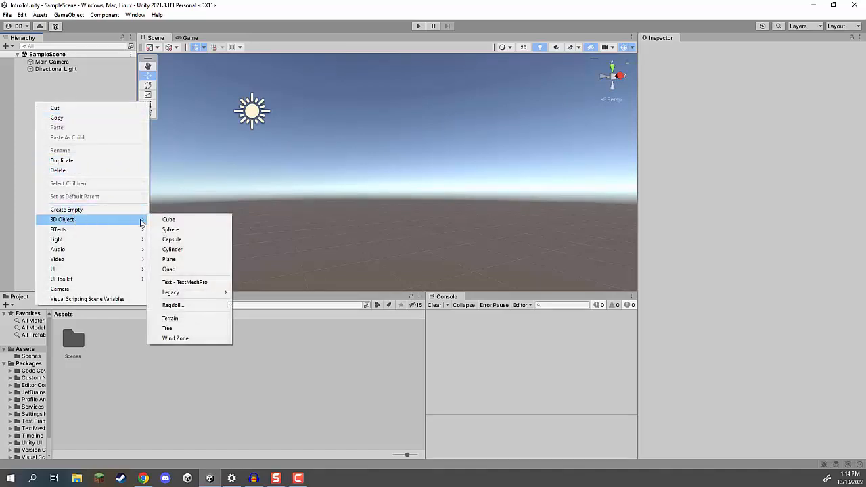
{"action": "left_click", "coordinate": [179, 243]}
{"action": "left_click", "coordinate": [44, 96]}
{"action": "left_click", "coordinate": [48, 76]}
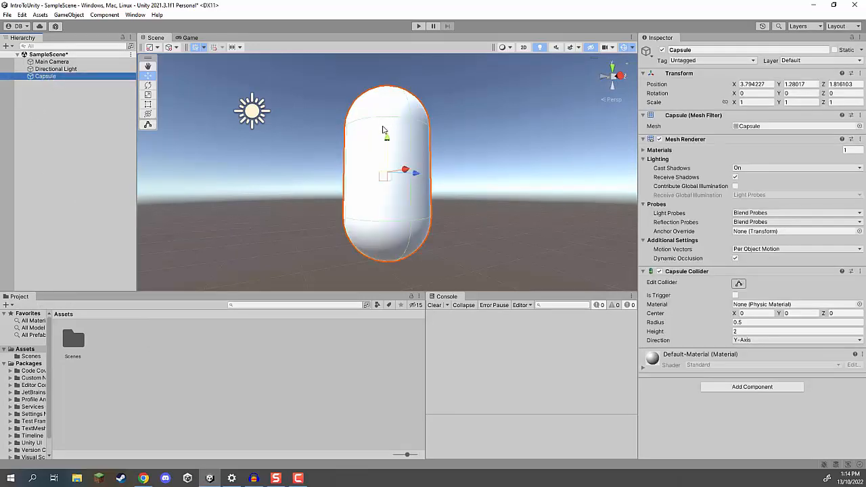
{"action": "left_click", "coordinate": [698, 50]}
{"action": "left_click", "coordinate": [681, 50]}
{"action": "type", "text": "Player"}
{"action": "key", "text": "Return"}
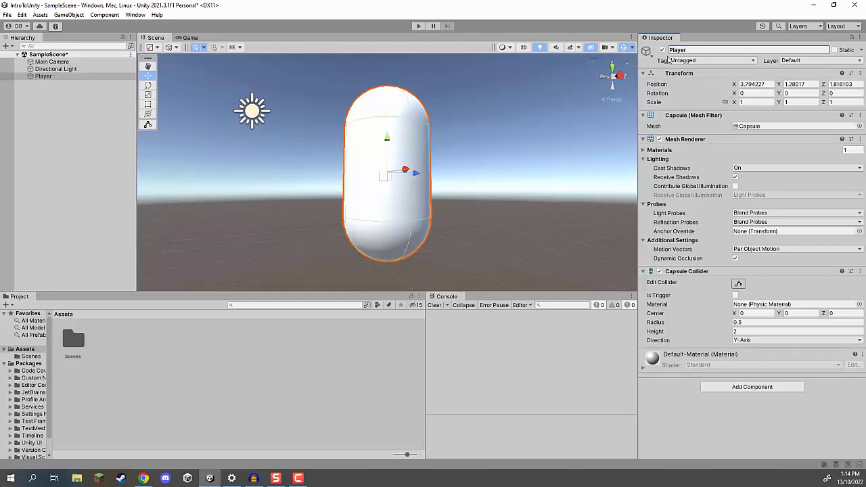
Step: Set the Player capsule's position to 0 on the X, Y and Z axes
{"action": "left_click", "coordinate": [750, 82]}
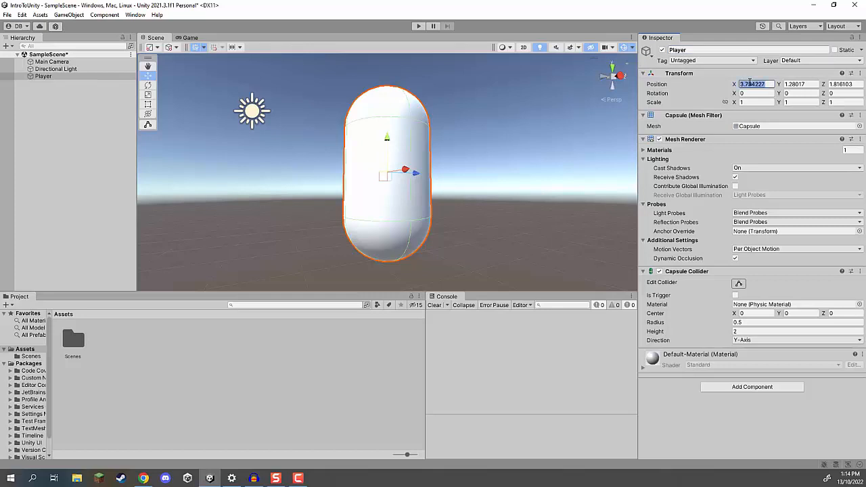
{"action": "type", "text": "0"}
{"action": "left_click", "coordinate": [791, 84]}
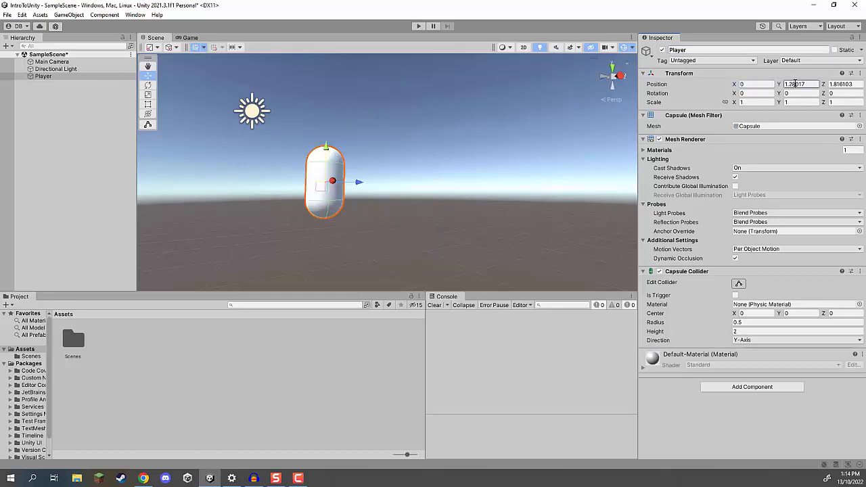
{"action": "type", "text": "0"}
{"action": "left_click", "coordinate": [840, 83]}
{"action": "type", "text": "0"}
Step: Try moving the Player capsule away from the origin, and undo the move
{"action": "right_click_drag", "start_coordinate": [550, 109], "coordinate": [428, 189]}
{"action": "key", "text": "w"}
{"action": "key", "text": "d"}
{"action": "key", "text": "s"}
{"action": "left_click_drag", "start_coordinate": [379, 176], "coordinate": [391, 110]}
{"action": "key", "text": "ctrl+z"}
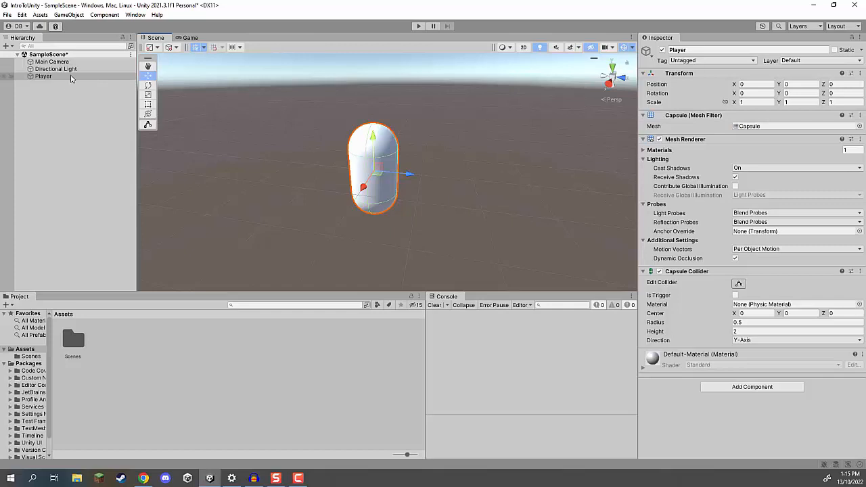
Step: Add a 3D cube to the scene and name it Item
{"action": "left_click", "coordinate": [54, 89]}
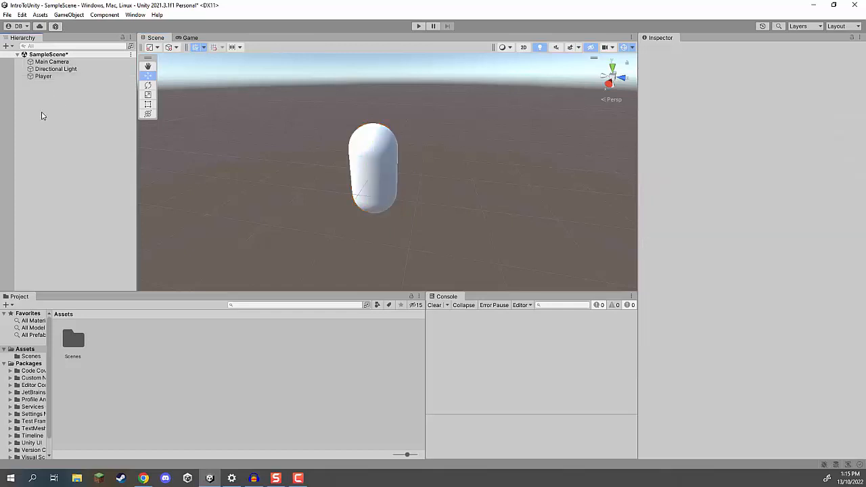
{"action": "right_click", "coordinate": [38, 107]}
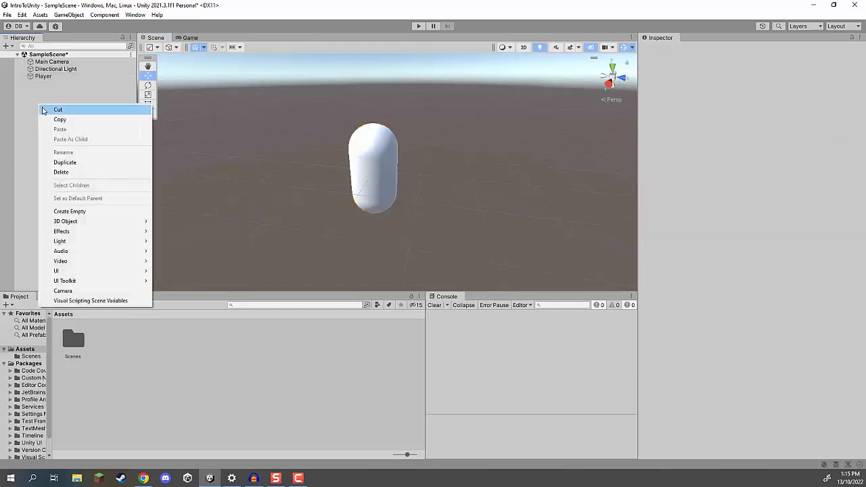
{"action": "mouse_move", "coordinate": [79, 222]}
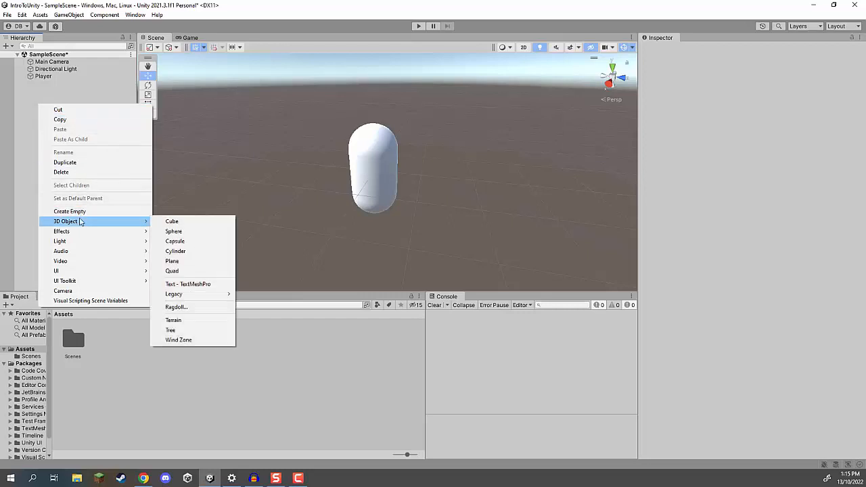
{"action": "left_click", "coordinate": [174, 222]}
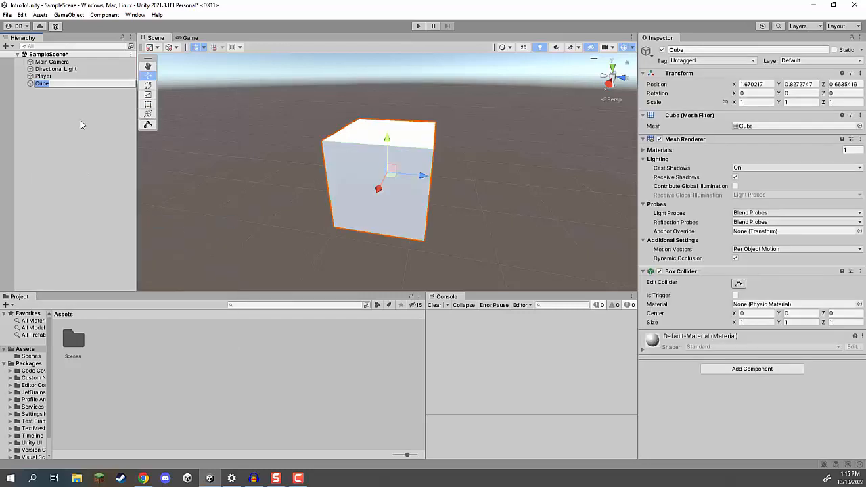
{"action": "type", "text": "Item"}
{"action": "key", "text": "Return"}
Step: Set the Item cube's position to 0, 0, 0 and shift it along Z to about 0.397
{"action": "right_click_drag", "start_coordinate": [271, 150], "coordinate": [244, 133]}
{"action": "left_click", "coordinate": [770, 84]}
{"action": "type", "text": "0"}
{"action": "key", "text": "Tab"}
{"action": "type", "text": "0"}
{"action": "key", "text": "Tab"}
{"action": "type", "text": "0"}
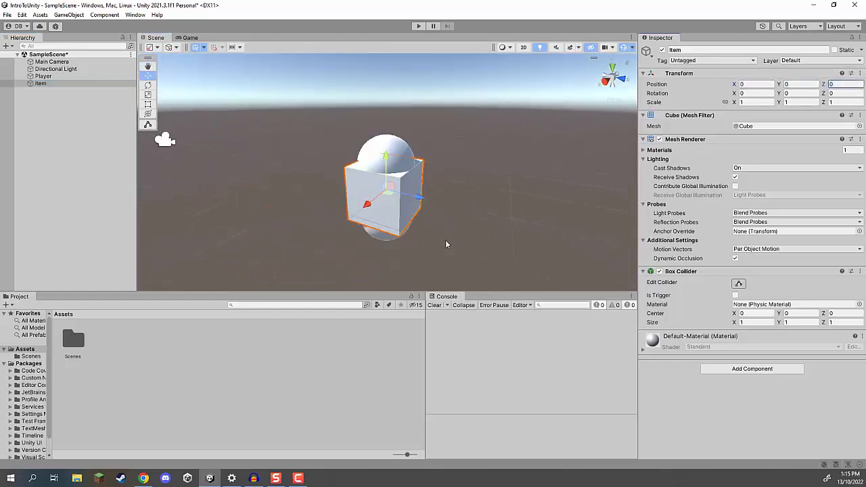
{"action": "left_click_drag", "start_coordinate": [421, 199], "coordinate": [440, 202]}
{"action": "right_click_drag", "start_coordinate": [406, 203], "coordinate": [403, 178]}
Step: Scale the Item cube to 0.5 on the X, Y and Z axes
{"action": "key", "text": "r"}
{"action": "left_click_drag", "start_coordinate": [392, 180], "coordinate": [382, 182]}
{"action": "left_click", "coordinate": [771, 103]}
{"action": "type", "text": "0.5"}
{"action": "key", "text": "Tab"}
{"action": "type", "text": "0.5"}
{"action": "key", "text": "Tab"}
{"action": "type", "text": "0.5"}
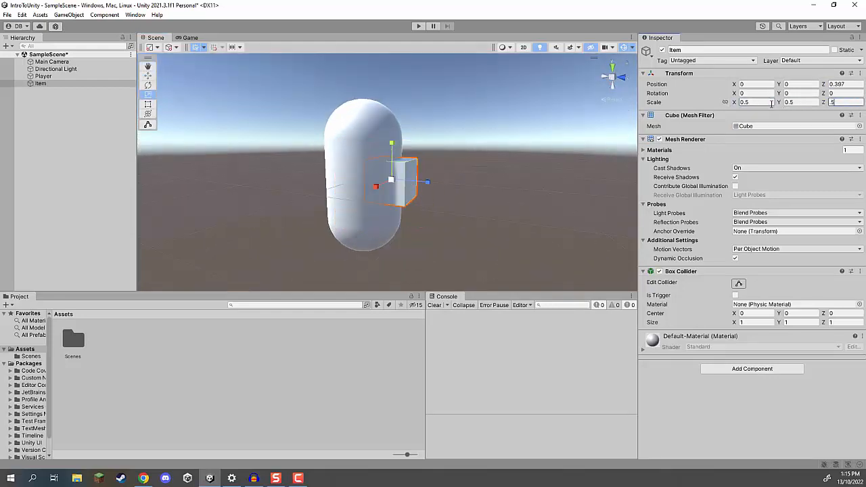
Step: Move the Item cube to about Y 0.268, Z 0.524 so it protrudes from the front of the capsule
{"action": "right_click_drag", "start_coordinate": [452, 241], "coordinate": [457, 230]}
{"action": "key", "text": "w"}
{"action": "left_click_drag", "start_coordinate": [392, 183], "coordinate": [403, 164]}
{"action": "left_click", "coordinate": [461, 141]}
{"action": "key", "text": "w"}
{"action": "right_click_drag", "start_coordinate": [462, 141], "coordinate": [368, 180]}
{"action": "key", "text": "s"}
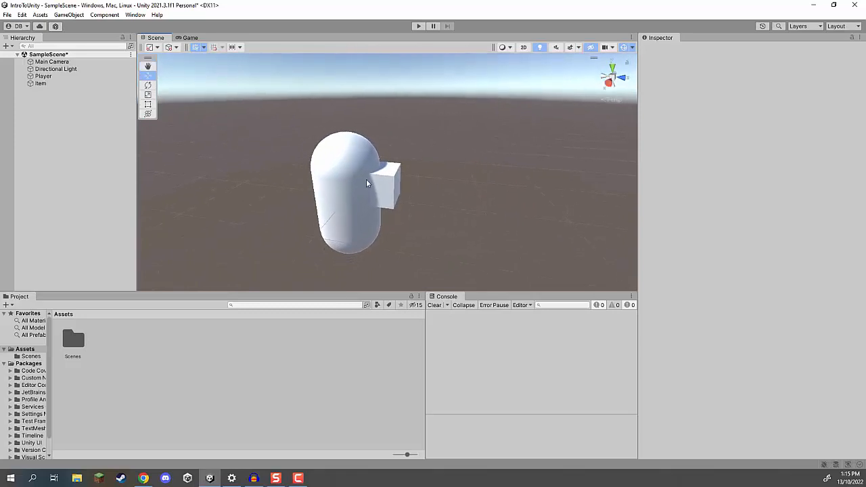
Step: Try moving the Player capsule on its own away from the Item cube, and undo the move
{"action": "left_click", "coordinate": [351, 172]}
{"action": "left_click", "coordinate": [394, 178]}
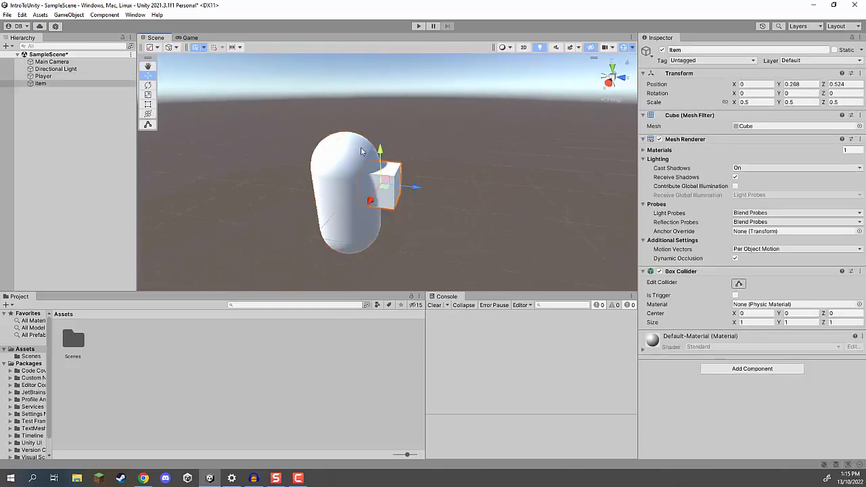
{"action": "left_click", "coordinate": [361, 189]}
{"action": "right_click_drag", "start_coordinate": [475, 190], "coordinate": [465, 190]}
{"action": "left_click_drag", "start_coordinate": [371, 197], "coordinate": [364, 140]}
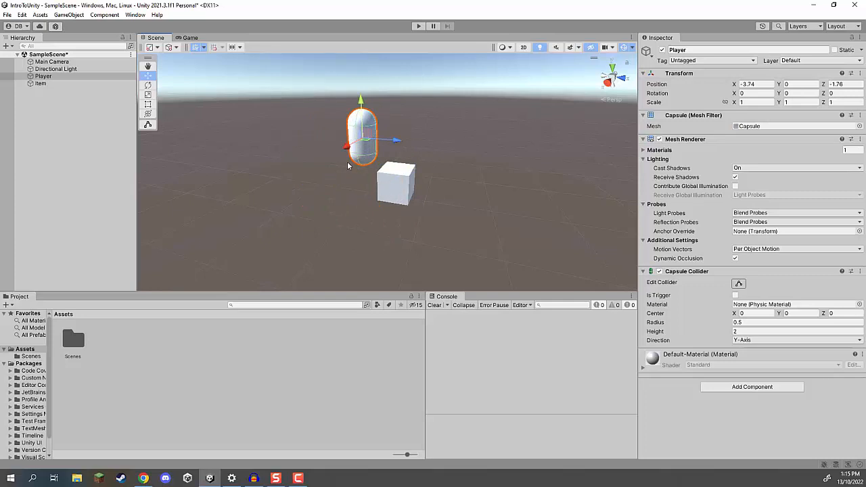
{"action": "key", "text": "ctrl+z"}
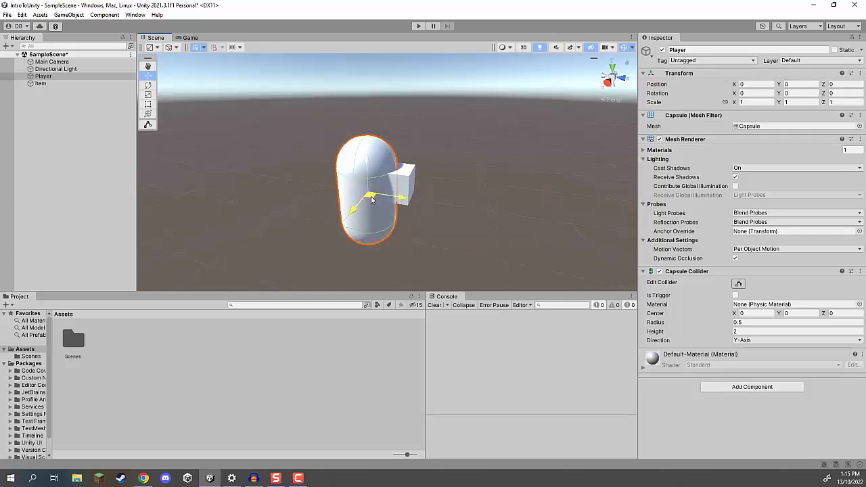
Step: Try moving the Player capsule and the Item cube one after the other, and undo both moves
{"action": "left_click_drag", "start_coordinate": [371, 198], "coordinate": [331, 161]}
{"action": "left_click", "coordinate": [399, 184]}
{"action": "left_click_drag", "start_coordinate": [398, 184], "coordinate": [349, 159]}
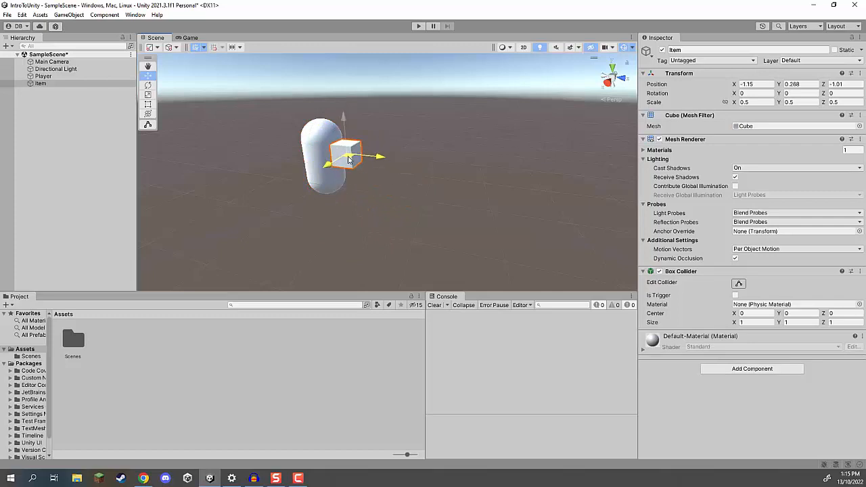
{"action": "key", "text": "ctrl+z"}
{"action": "key", "text": "ctrl+z"}
{"action": "key", "text": "f"}
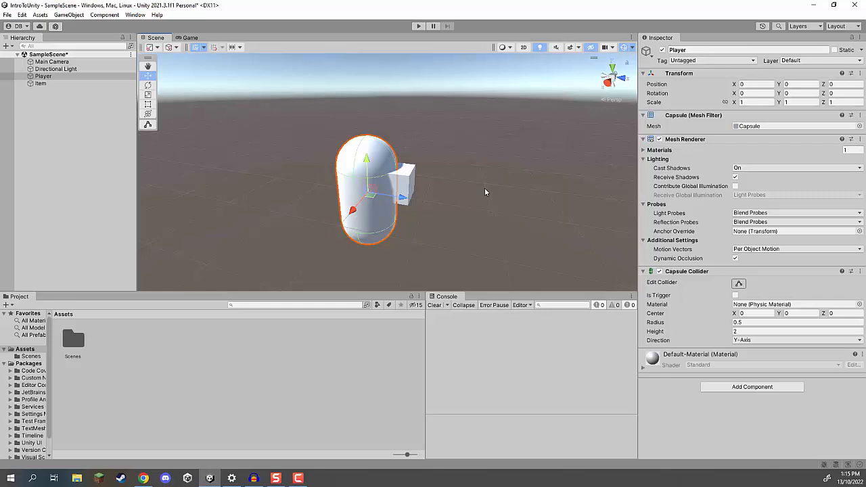
Step: Make the Item cube a child of Player in the scene hierarchy
{"action": "left_click", "coordinate": [405, 181]}
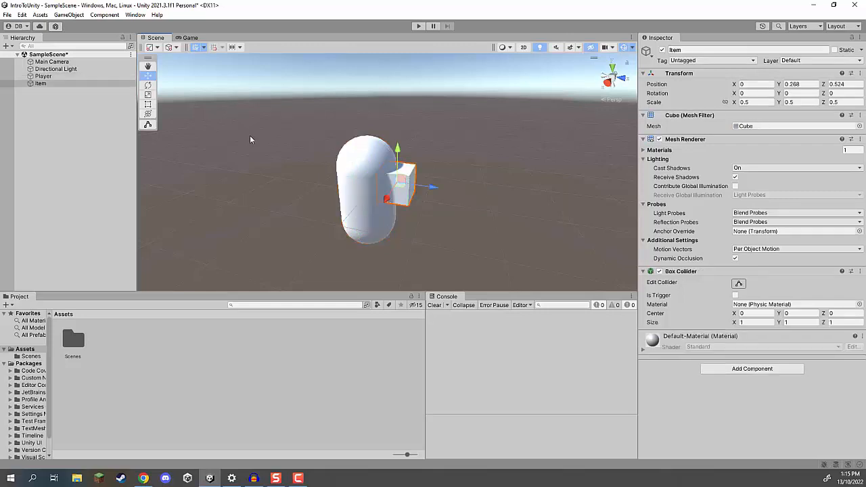
{"action": "left_click", "coordinate": [377, 181]}
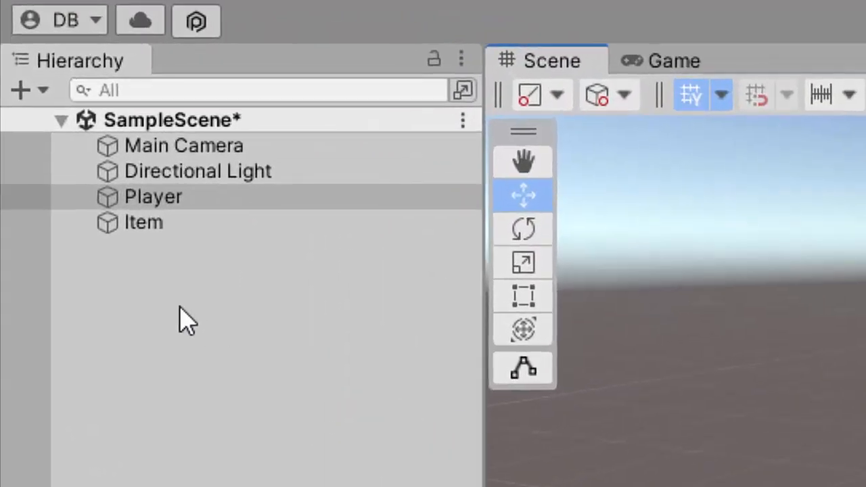
{"action": "left_click", "coordinate": [130, 298]}
{"action": "left_click", "coordinate": [136, 227]}
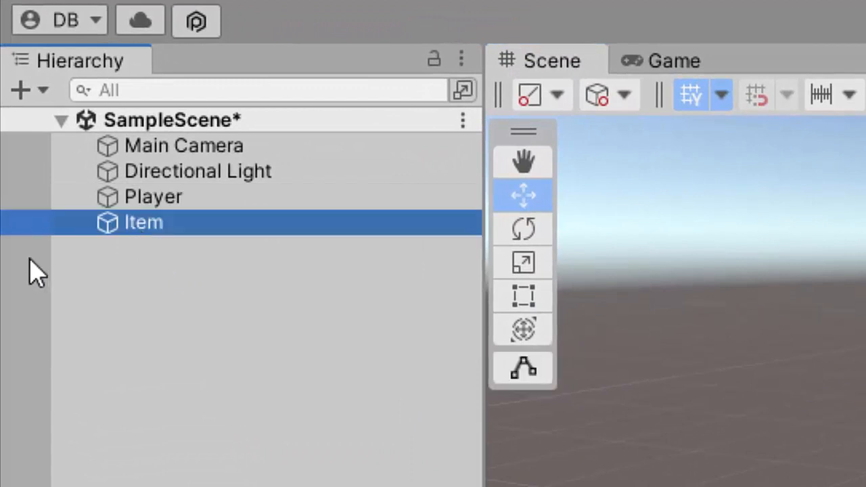
{"action": "left_click_drag", "start_coordinate": [125, 227], "coordinate": [157, 198]}
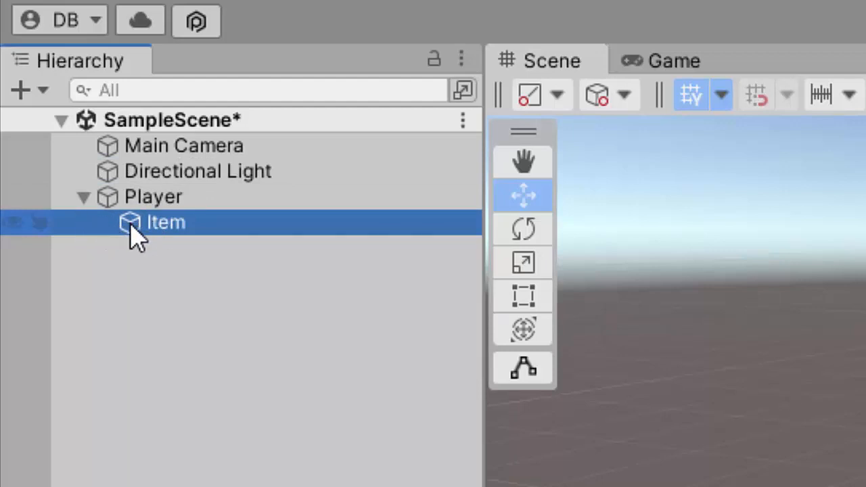
Step: Collapse and expand Player's child list in the hierarchy to examine the parenting
{"action": "left_click", "coordinate": [84, 197]}
{"action": "left_click", "coordinate": [85, 198]}
{"action": "left_click", "coordinate": [84, 198]}
{"action": "left_click", "coordinate": [85, 198]}
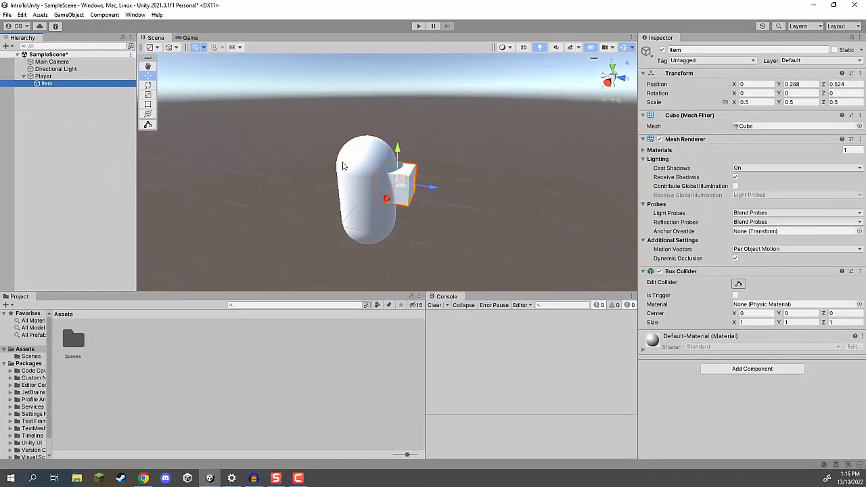
Step: Try moving, rotating and scaling the Player capsule together with its child Item cube, and undo the changes
{"action": "left_click", "coordinate": [344, 166]}
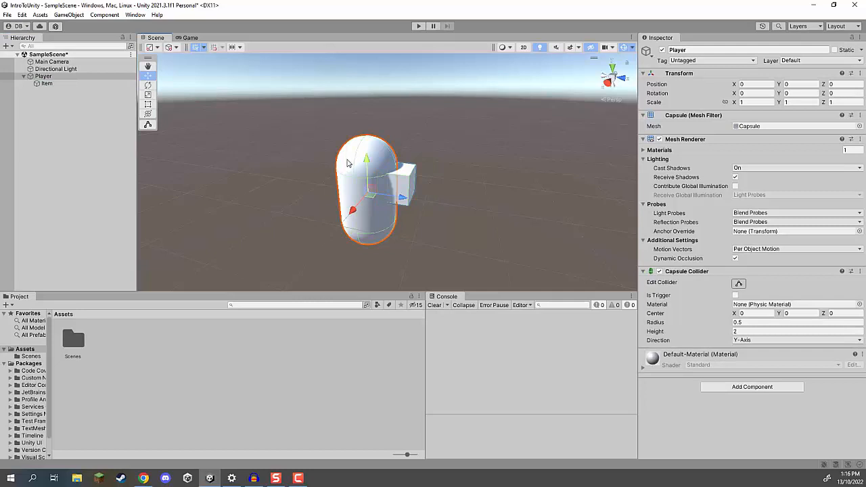
{"action": "left_click_drag", "start_coordinate": [371, 198], "coordinate": [386, 217]}
{"action": "key", "text": "e"}
{"action": "key", "text": "ctrl+z"}
{"action": "key", "text": "r"}
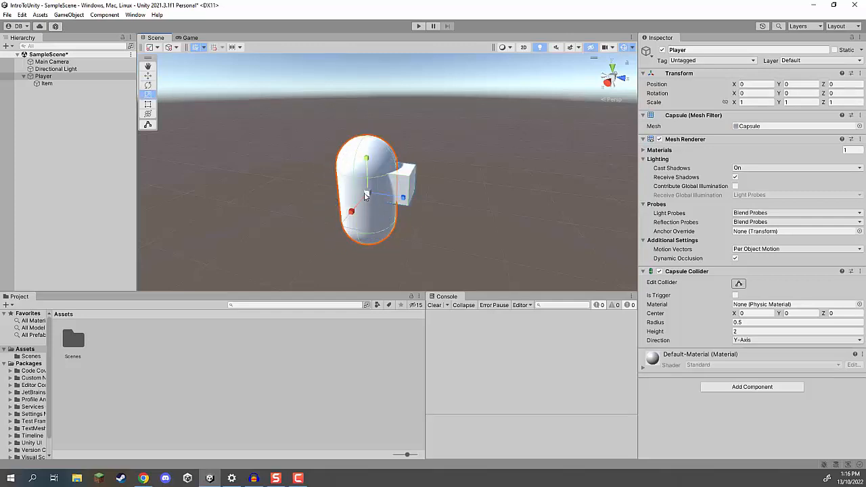
{"action": "mouse_move", "coordinate": [364, 195]}
{"action": "left_mouse_down"}
{"action": "mouse_move", "coordinate": [420, 143]}
{"action": "mouse_move", "coordinate": [367, 207]}
{"action": "mouse_move", "coordinate": [393, 170]}
{"action": "mouse_move", "coordinate": [390, 184]}
{"action": "mouse_move", "coordinate": [377, 184]}
{"action": "left_mouse_up"}
{"action": "key", "text": "ctrl+z"}
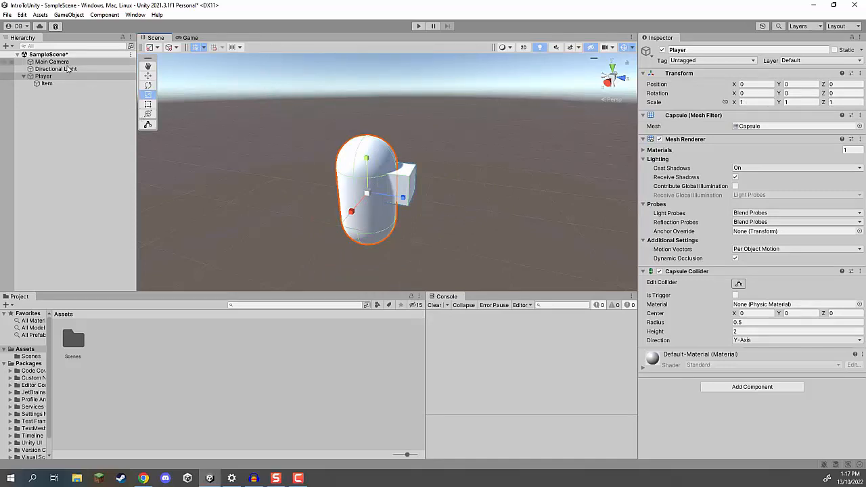
Step: Move the Player capsule with its child Item to about X 14.07, Z -11.39, leaving the Y position at 0
{"action": "left_click", "coordinate": [49, 83]}
{"action": "key", "text": "w"}
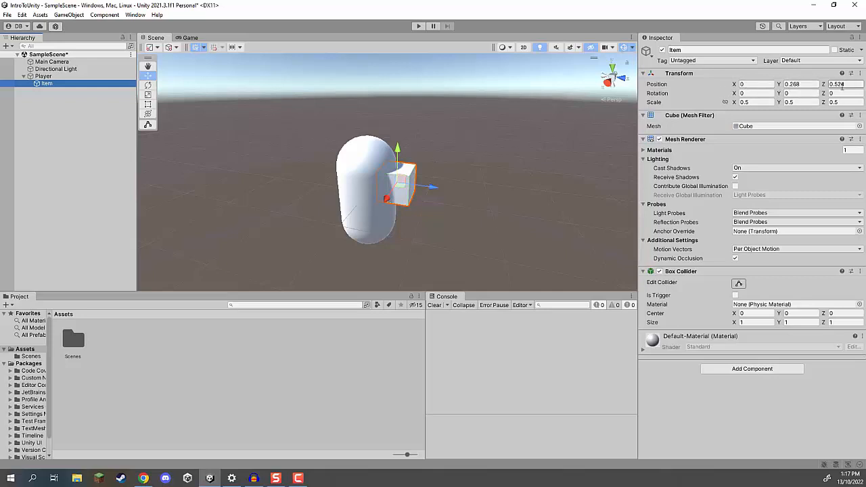
{"action": "left_click", "coordinate": [57, 77]}
{"action": "key", "text": "s"}
{"action": "right_click_drag", "start_coordinate": [444, 135], "coordinate": [474, 175]}
{"action": "left_click_drag", "start_coordinate": [504, 174], "coordinate": [224, 179]}
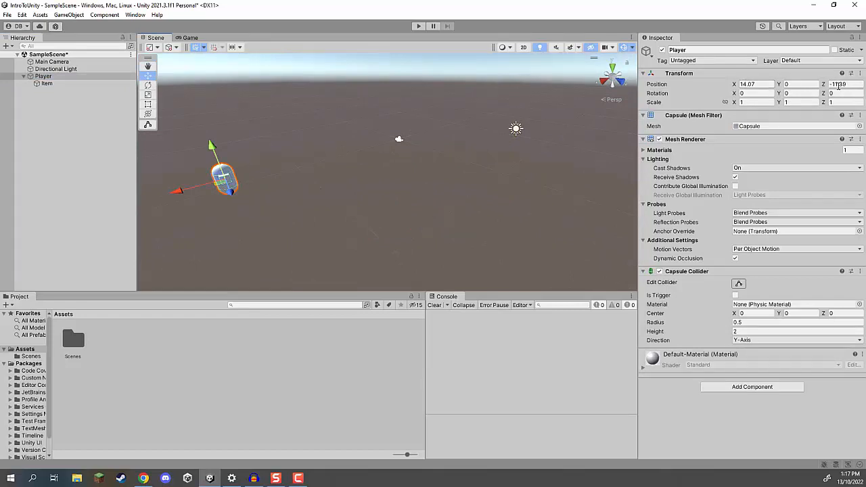
{"action": "right_click_drag", "start_coordinate": [580, 116], "coordinate": [499, 112]}
{"action": "key", "text": "f"}
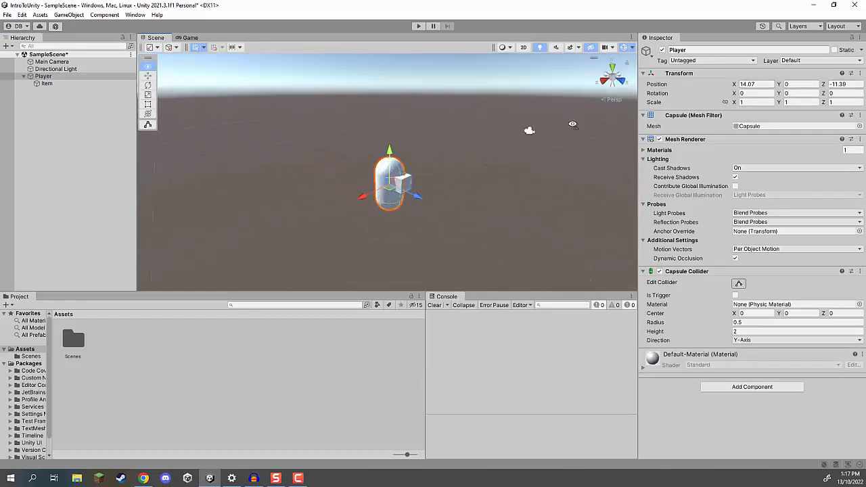
Step: Compare the position values of Item and its parent Player to examine how the child's coordinates relate to the parent
{"action": "left_click", "coordinate": [47, 83]}
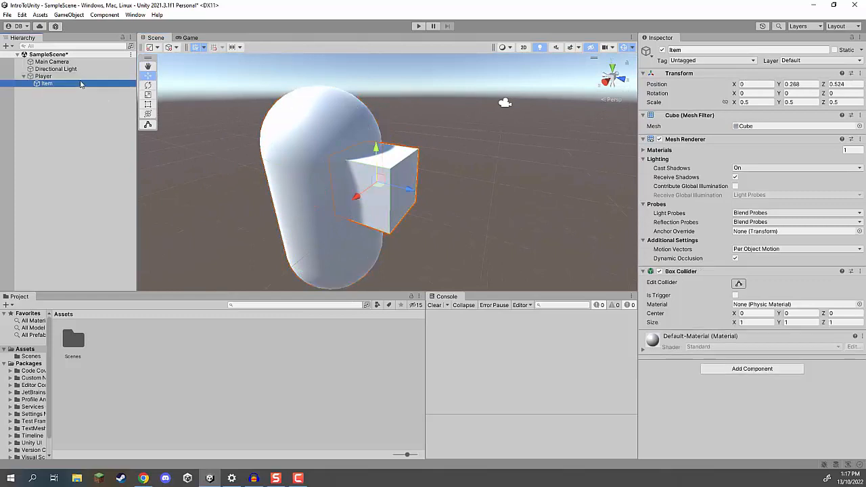
{"action": "left_click", "coordinate": [744, 84]}
{"action": "right_click_drag", "start_coordinate": [445, 142], "coordinate": [491, 119]}
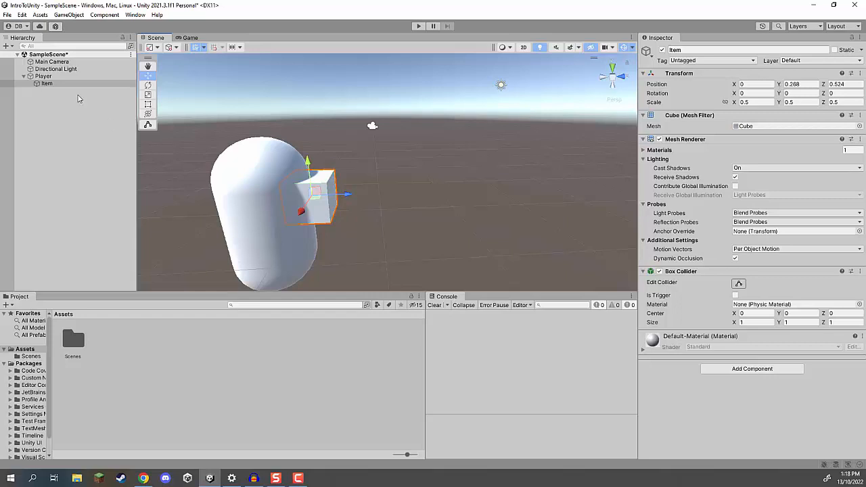
{"action": "left_click", "coordinate": [62, 77]}
{"action": "left_click", "coordinate": [56, 83]}
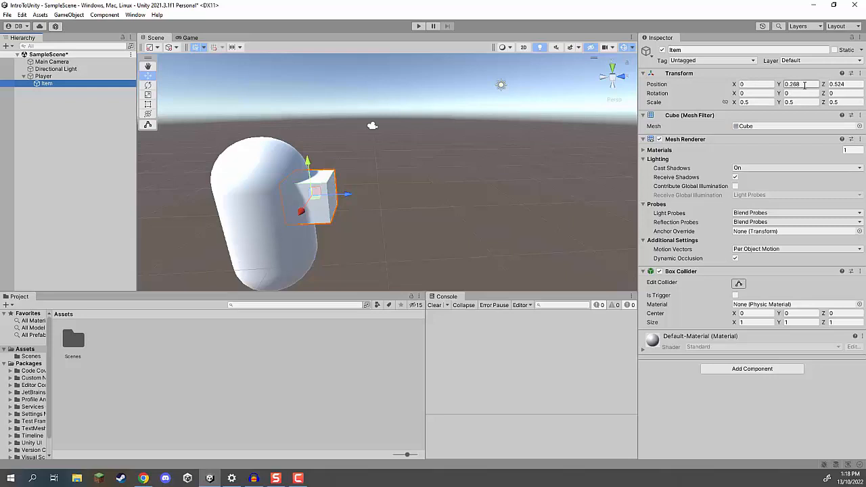
{"action": "left_click", "coordinate": [230, 220]}
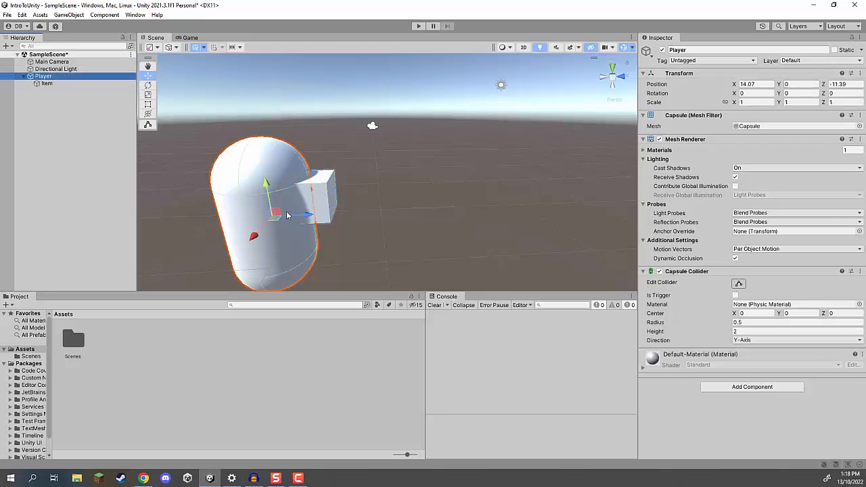
{"action": "left_click", "coordinate": [64, 84]}
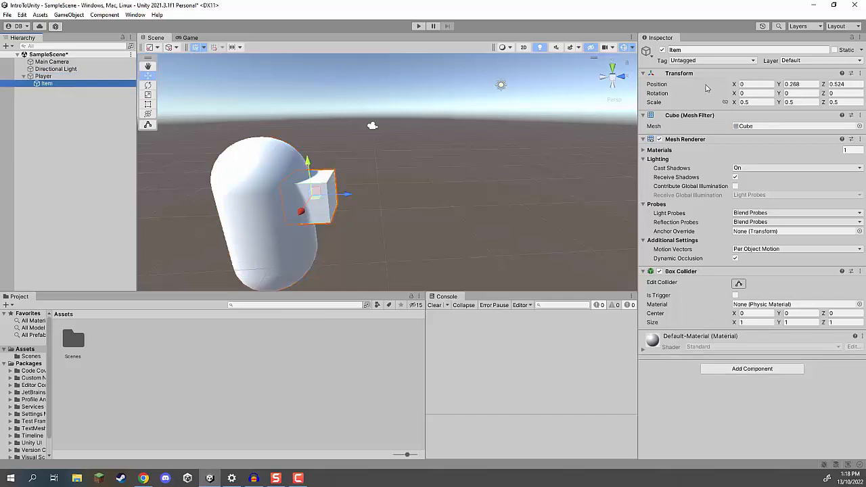
{"action": "left_click", "coordinate": [743, 84]}
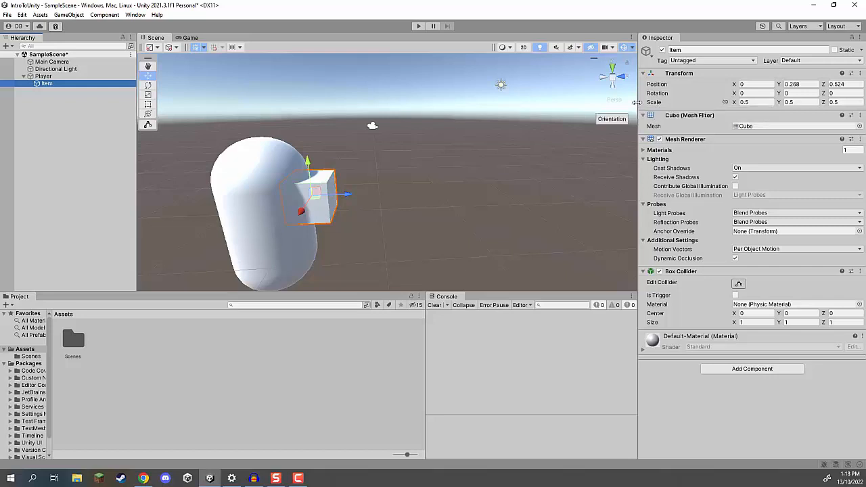
Step: Try rotating the Player capsule freely and scaling it uniformly to about 2.07
{"action": "left_click", "coordinate": [44, 76]}
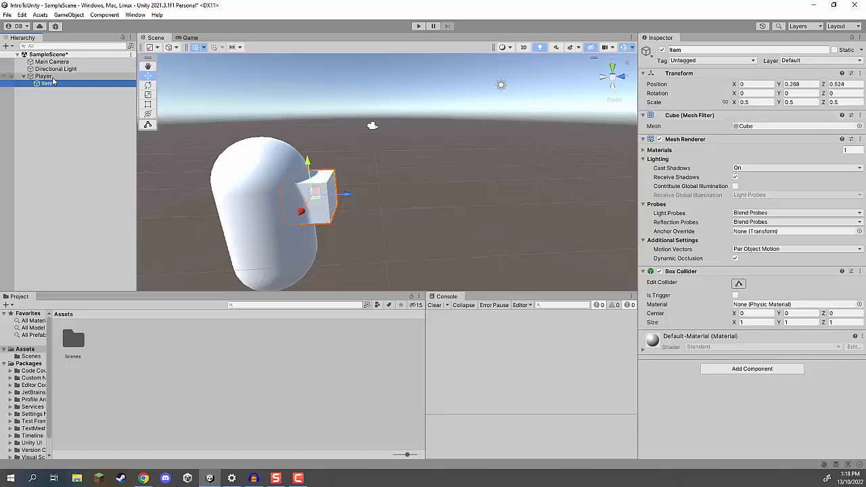
{"action": "key", "text": "e"}
{"action": "left_click_drag", "start_coordinate": [280, 213], "coordinate": [273, 194]}
{"action": "key", "text": "r"}
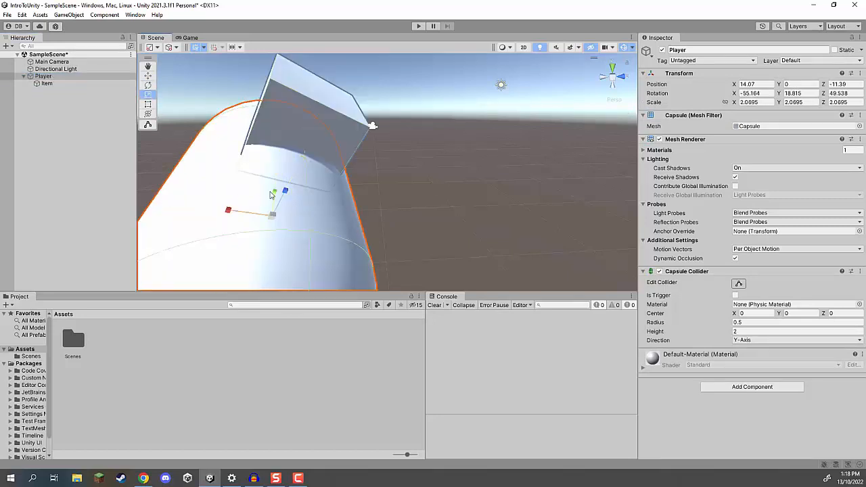
Step: Examine the Item cube's own rotation and scale values after its parent's transformation
{"action": "left_click", "coordinate": [44, 84]}
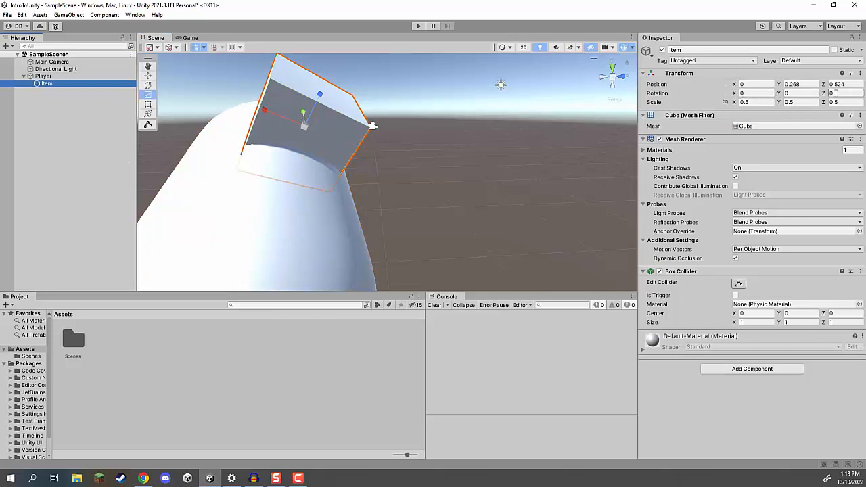
{"action": "left_click", "coordinate": [834, 93]}
{"action": "key", "text": "Return"}
Step: Reset Player's rotation to 0 on the X, Y and Z axes
{"action": "left_click", "coordinate": [71, 76]}
{"action": "left_click", "coordinate": [769, 95]}
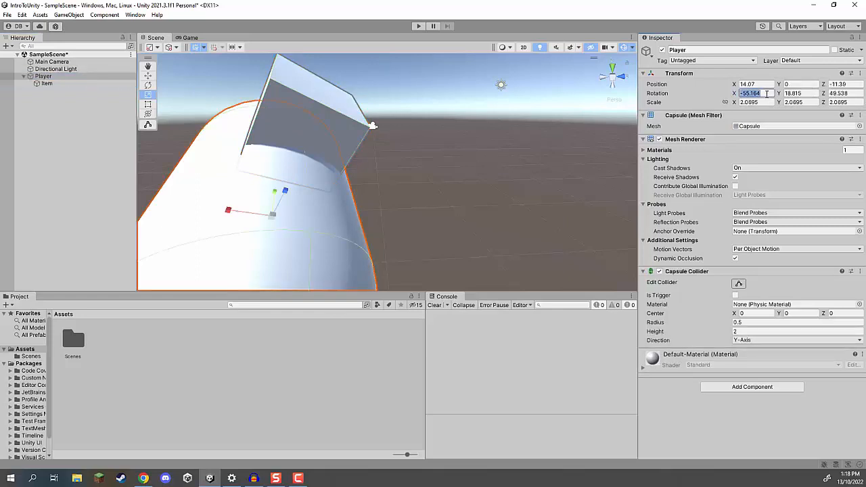
{"action": "type", "text": "0"}
{"action": "key", "text": "Tab"}
{"action": "type", "text": "0"}
{"action": "key", "text": "Tab"}
{"action": "type", "text": "0"}
Step: Set Player's scale to 1 on the X, Y and Z axes
{"action": "key", "text": "Tab"}
{"action": "type", "text": "1"}
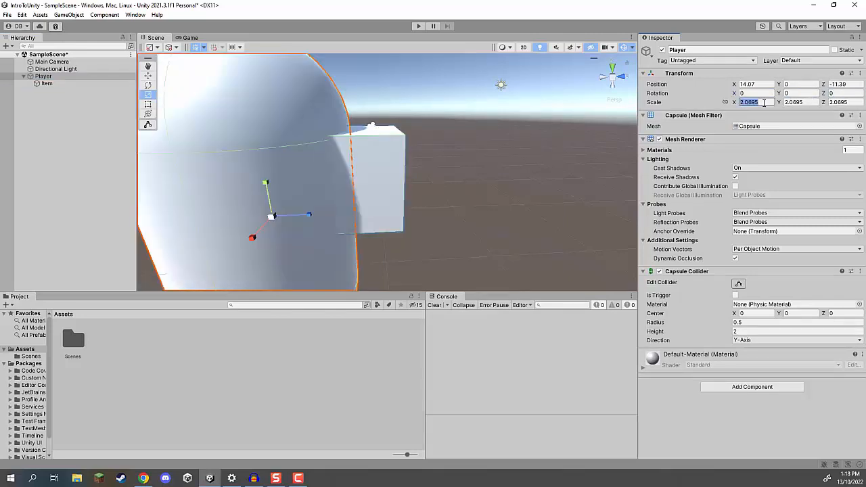
{"action": "key", "text": "Tab"}
{"action": "type", "text": "1"}
{"action": "key", "text": "Tab"}
{"action": "type", "text": "1"}
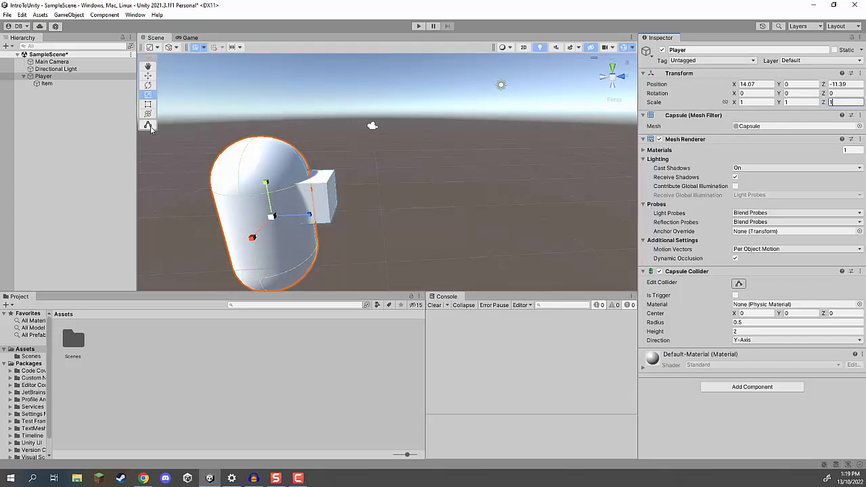
Step: Create an empty game object at the top level of the scene hierarchy and inspect it in the scene
{"action": "left_click", "coordinate": [50, 137]}
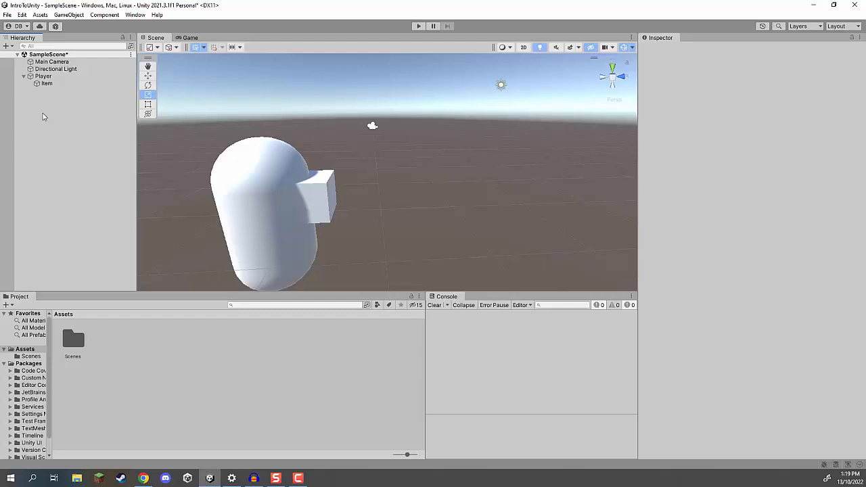
{"action": "right_click", "coordinate": [40, 104]}
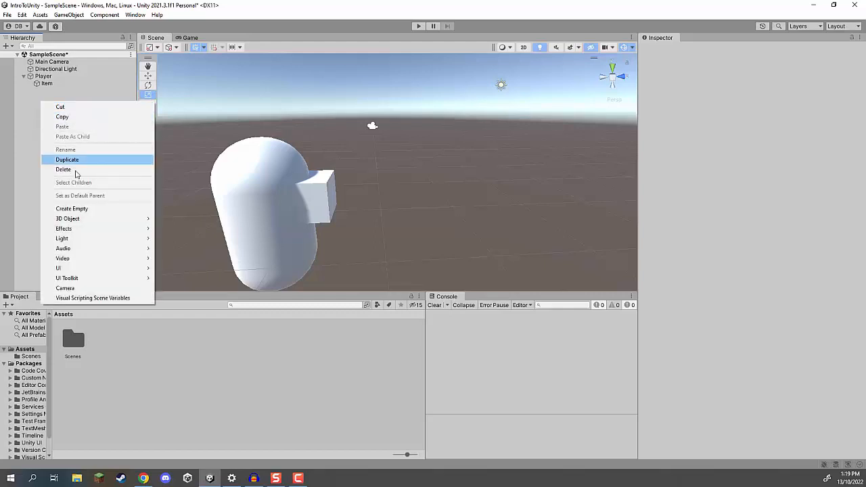
{"action": "left_click", "coordinate": [72, 210]}
{"action": "left_click", "coordinate": [58, 182]}
{"action": "left_click", "coordinate": [49, 91]}
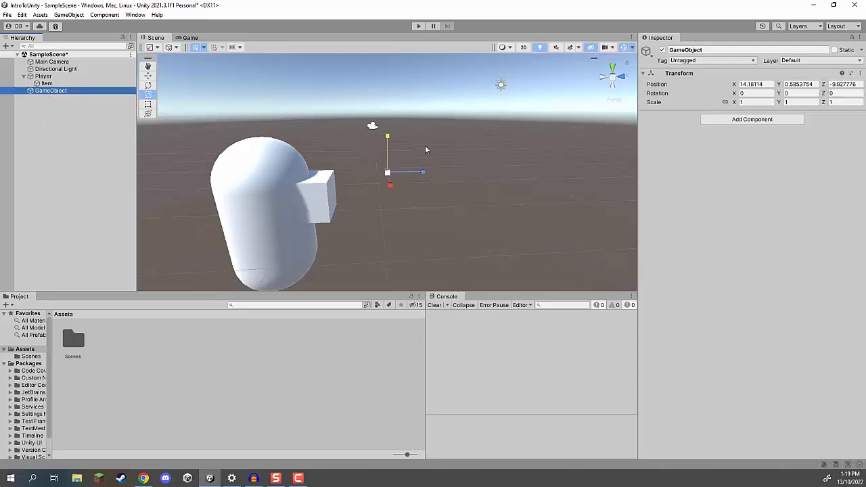
{"action": "key", "text": "w"}
{"action": "key", "text": "d"}
{"action": "right_click_drag", "start_coordinate": [455, 165], "coordinate": [415, 143]}
{"action": "key", "text": "a"}
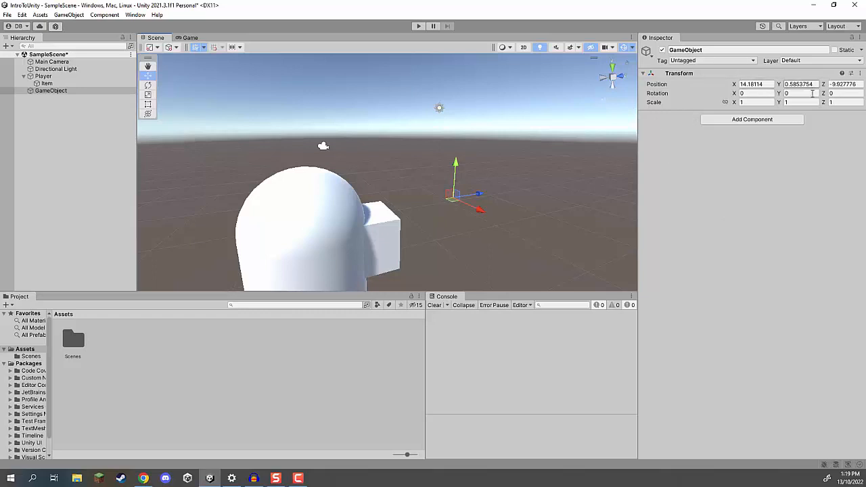
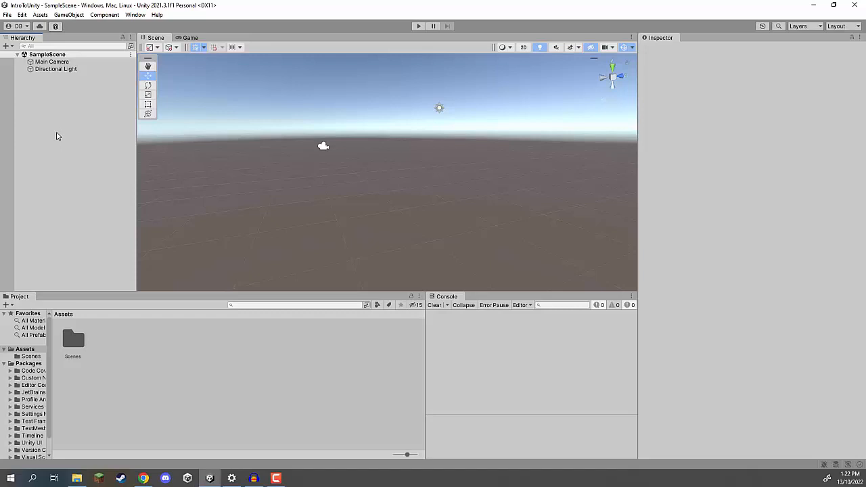
Step: Create an empty game object at the top level of the cleared scene and name it Sword
{"action": "right_click", "coordinate": [48, 115]}
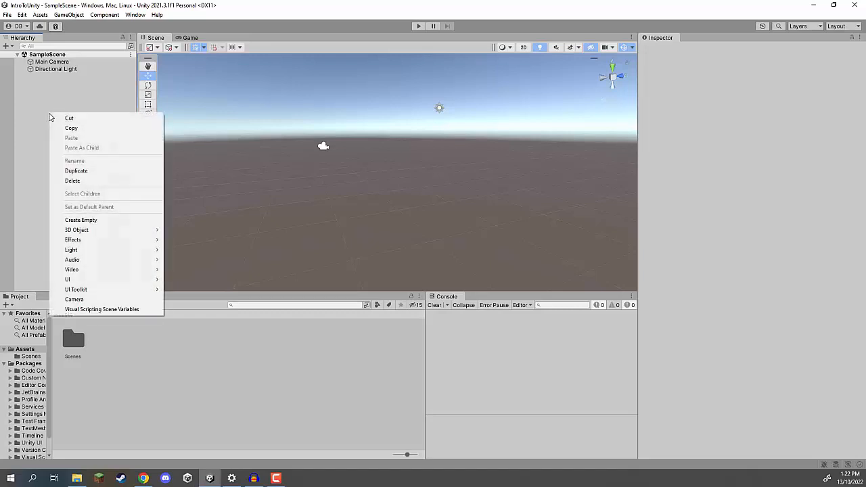
{"action": "left_click", "coordinate": [82, 221]}
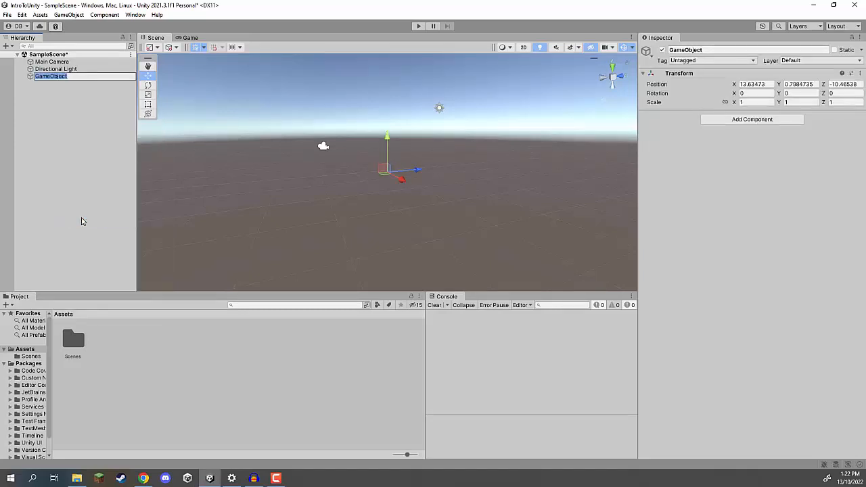
{"action": "type", "text": "Sword"}
{"action": "key", "text": "Return"}
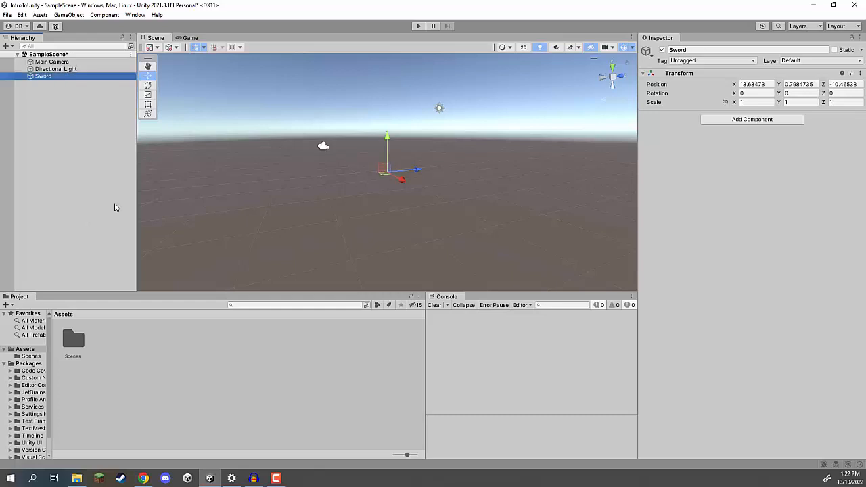
Step: Set Sword's position to 0, 0, 0 and frame it in the scene
{"action": "left_click", "coordinate": [759, 84]}
{"action": "type", "text": "0"}
{"action": "left_click", "coordinate": [796, 84]}
{"action": "type", "text": "0"}
{"action": "left_click", "coordinate": [837, 84]}
{"action": "type", "text": "0"}
{"action": "key", "text": "Return"}
{"action": "key", "text": "f"}
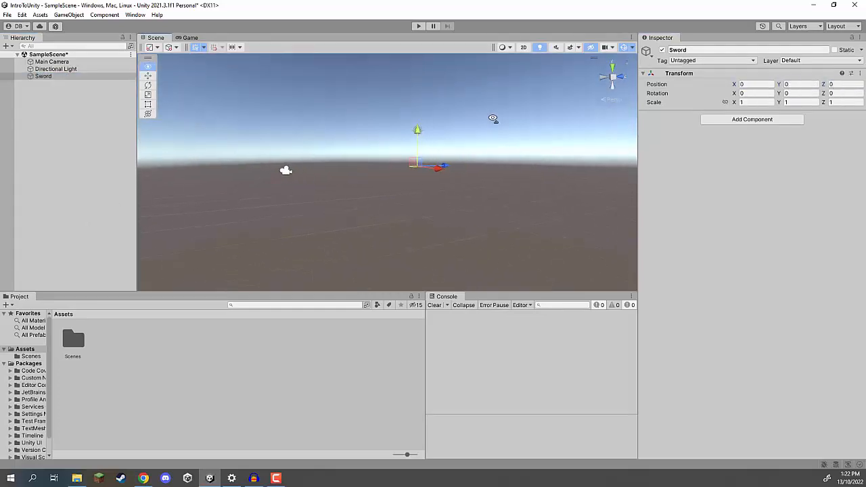
Step: Add a 3D cube as a child of Sword, keeping the name Cube
{"action": "left_click_drag", "start_coordinate": [486, 122], "coordinate": [418, 157], "text": "alt"}
{"action": "key", "text": "d"}
{"action": "right_click_drag", "start_coordinate": [418, 157], "coordinate": [338, 131]}
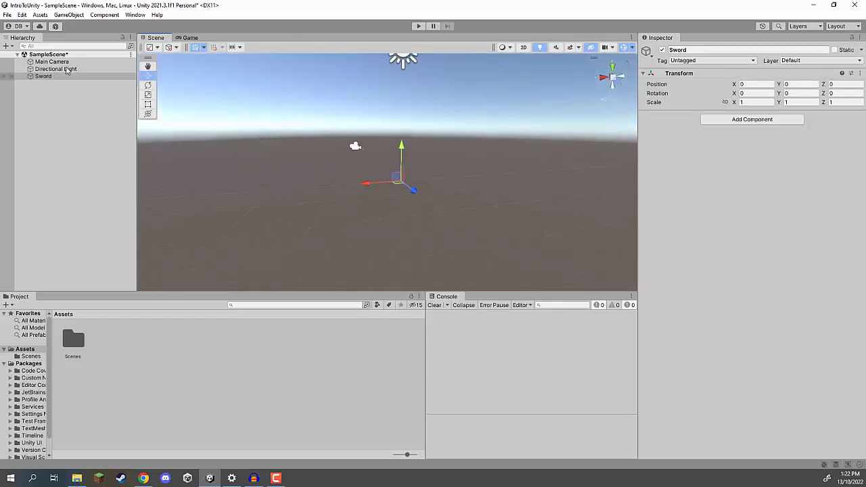
{"action": "right_click", "coordinate": [43, 77]}
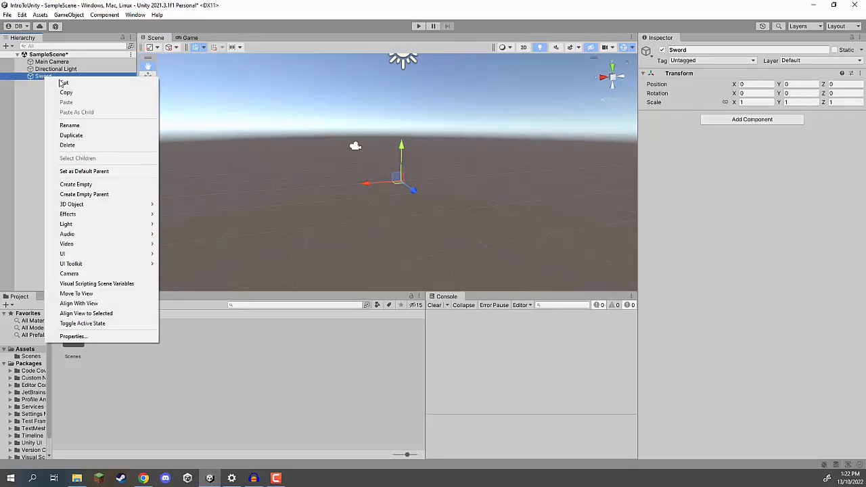
{"action": "mouse_move", "coordinate": [103, 210]}
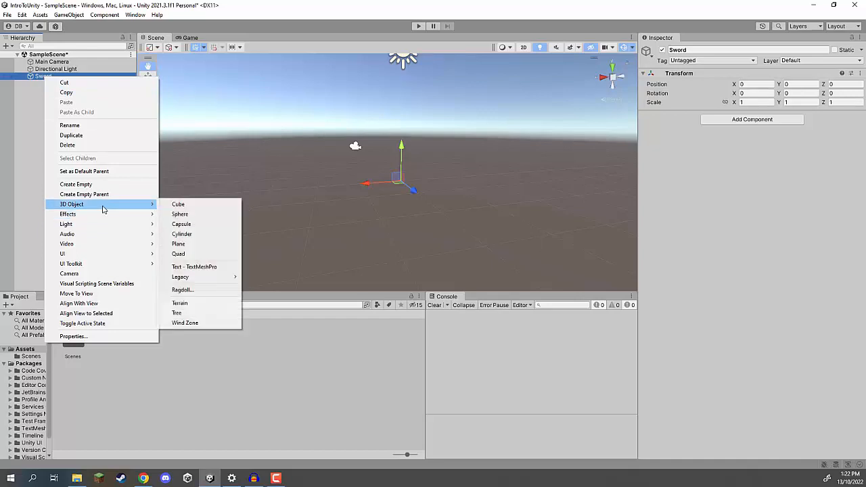
{"action": "left_click", "coordinate": [180, 204]}
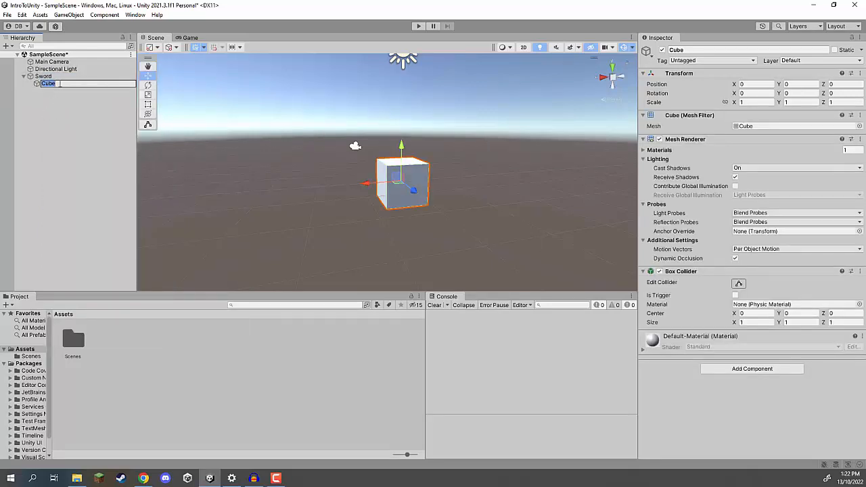
{"action": "left_click", "coordinate": [52, 105]}
Step: Scale the cube into an upright sword handle of about 0.51 × 1.6 × 0.51
{"action": "left_click", "coordinate": [52, 84]}
{"action": "left_click_drag", "start_coordinate": [387, 174], "coordinate": [366, 202], "text": "alt"}
{"action": "key", "text": "r"}
{"action": "left_click_drag", "start_coordinate": [384, 154], "coordinate": [372, 93]}
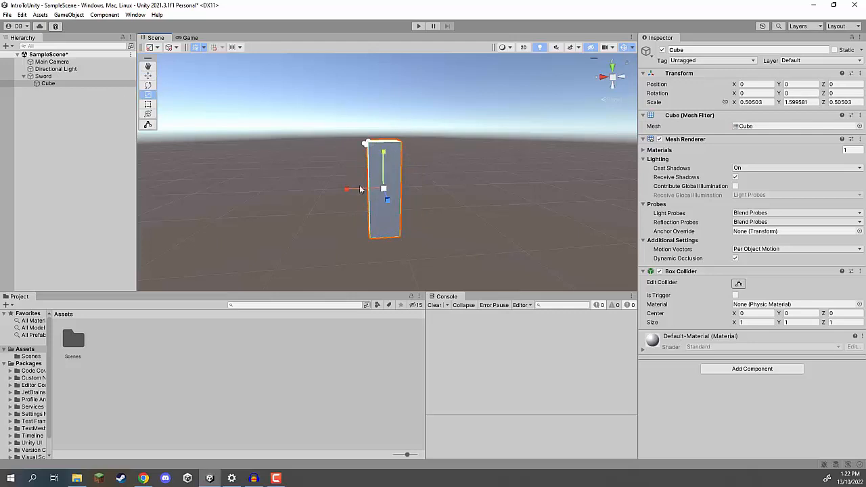
Step: Duplicate the handle cube, flatten and widen the copy into a crossguard, and raise it to the handle's upper end
{"action": "left_click", "coordinate": [70, 106]}
{"action": "left_click", "coordinate": [52, 85]}
{"action": "key", "text": "ctrl+d"}
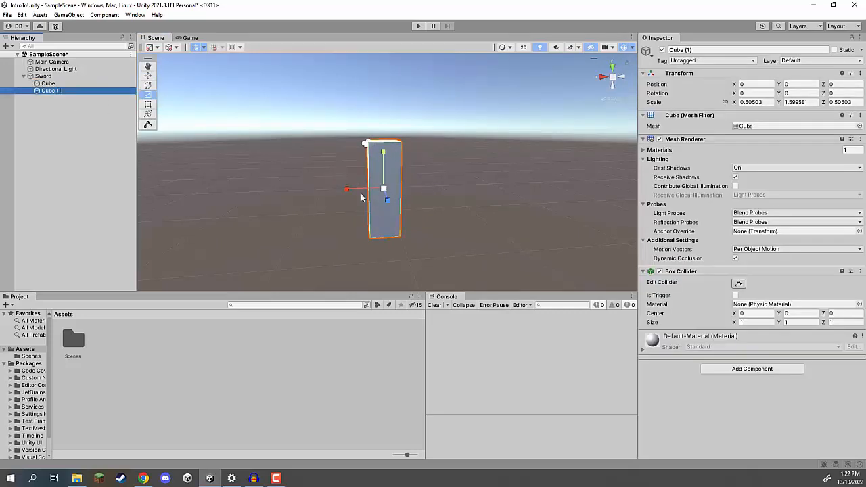
{"action": "left_click_drag", "start_coordinate": [383, 154], "coordinate": [391, 205]}
{"action": "left_click_drag", "start_coordinate": [346, 189], "coordinate": [223, 194]}
{"action": "key", "text": "w"}
{"action": "left_click_drag", "start_coordinate": [383, 158], "coordinate": [383, 111]}
Step: Thin the handle cube's depth to about 0.29 and adjust the crossguard's depth and height
{"action": "key", "text": "r"}
{"action": "right_click_drag", "start_coordinate": [383, 141], "coordinate": [421, 203]}
{"action": "mouse_move", "coordinate": [421, 205]}
{"action": "left_mouse_down"}
{"action": "mouse_move", "coordinate": [410, 197]}
{"action": "mouse_move", "coordinate": [415, 205]}
{"action": "left_mouse_up"}
{"action": "left_click", "coordinate": [413, 244]}
{"action": "left_click_drag", "start_coordinate": [418, 246], "coordinate": [411, 246]}
{"action": "left_click", "coordinate": [420, 206]}
{"action": "left_click_drag", "start_coordinate": [423, 208], "coordinate": [424, 213]}
{"action": "right_click_drag", "start_coordinate": [425, 213], "coordinate": [422, 203]}
Step: Duplicate the handle cube, lengthen the copy vertically and position it above the crossguard as the sword's blade
{"action": "left_click", "coordinate": [421, 226]}
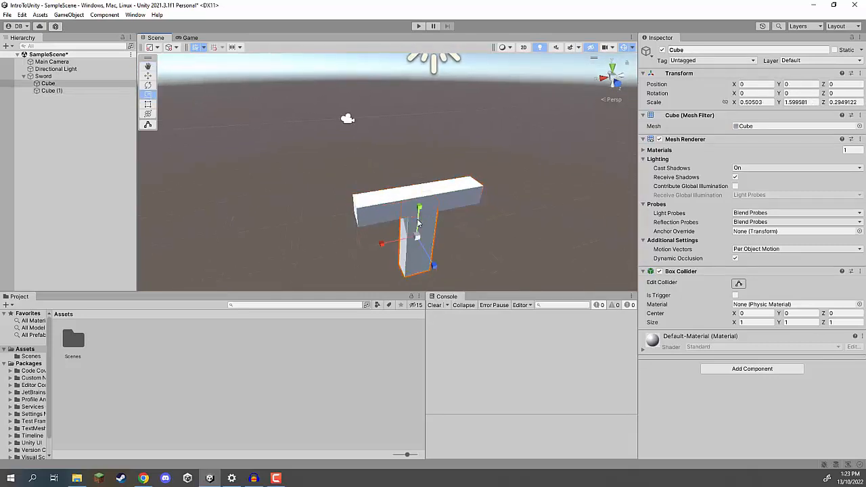
{"action": "key", "text": "ctrl+d"}
{"action": "key", "text": "w"}
{"action": "left_click_drag", "start_coordinate": [419, 214], "coordinate": [423, 82]}
{"action": "key", "text": "r"}
{"action": "key", "text": "w"}
{"action": "left_click_drag", "start_coordinate": [428, 119], "coordinate": [431, 77]}
Step: Fine-tune the blade's width and thickness with the Scale tool and view the assembled sword
{"action": "key", "text": "r"}
{"action": "left_click_drag", "start_coordinate": [395, 112], "coordinate": [381, 113]}
{"action": "left_click_drag", "start_coordinate": [444, 119], "coordinate": [436, 116]}
{"action": "left_click", "coordinate": [525, 126]}
{"action": "left_click_drag", "start_coordinate": [524, 126], "coordinate": [365, 125], "text": "alt"}
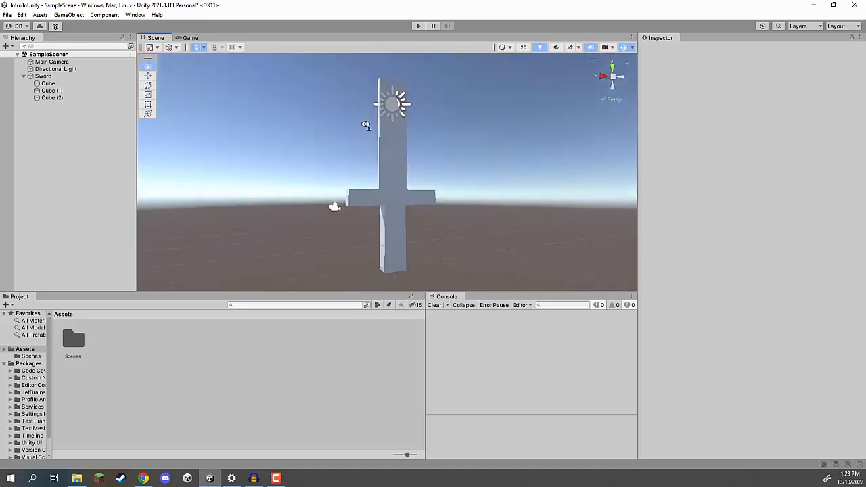
Step: Raise the whole sword by moving its Sword parent object with the Move tool
{"action": "left_click", "coordinate": [43, 76]}
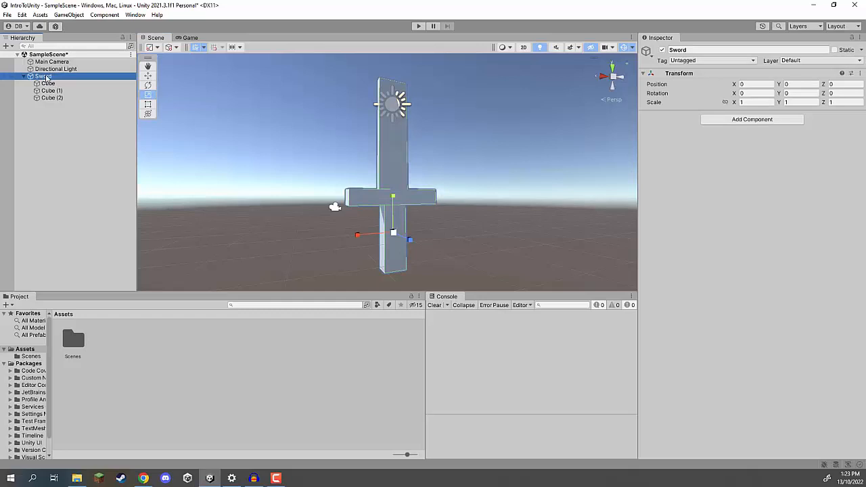
{"action": "key", "text": "w"}
{"action": "right_click_drag", "start_coordinate": [387, 241], "coordinate": [414, 259]}
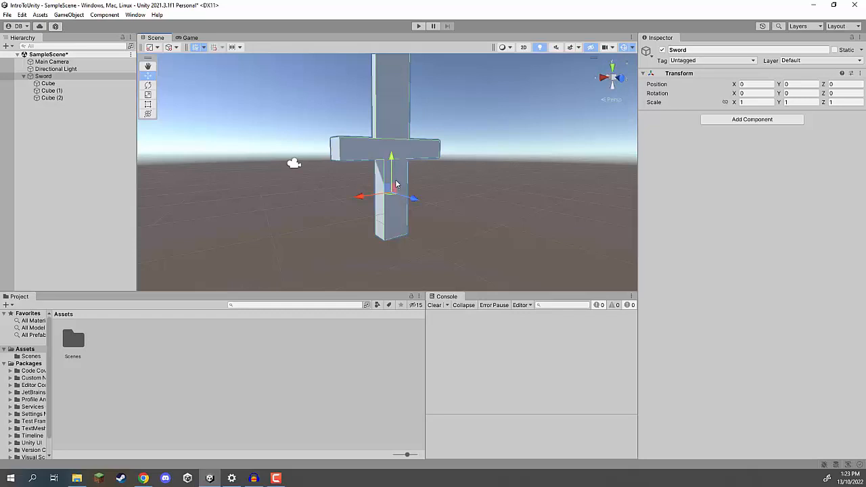
{"action": "left_click_drag", "start_coordinate": [391, 189], "coordinate": [406, 175], "text": "alt"}
{"action": "left_click_drag", "start_coordinate": [371, 205], "coordinate": [381, 176]}
Step: Try rotating the Sword parent object with the Rotate tool and undo the rotation
{"action": "key", "text": "e"}
{"action": "key", "text": "ctrl+z"}
{"action": "right_click_drag", "start_coordinate": [376, 176], "coordinate": [380, 228]}
{"action": "left_click_drag", "start_coordinate": [377, 224], "coordinate": [328, 233]}
{"action": "key", "text": "ctrl+z"}
Step: Move the Sword parent object to about X 1.82, Y 0.61 using the Move tool
{"action": "key", "text": "w"}
{"action": "left_click_drag", "start_coordinate": [398, 228], "coordinate": [335, 206]}
{"action": "right_click_drag", "start_coordinate": [374, 169], "coordinate": [472, 196]}
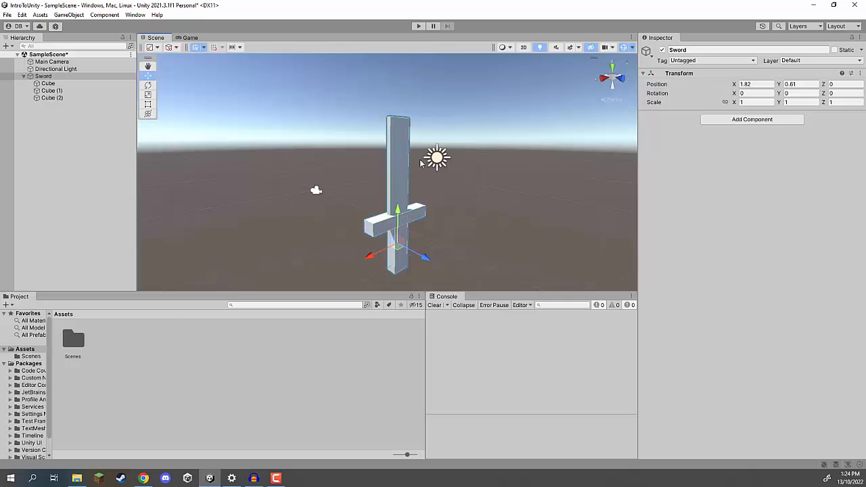
Step: Create a 3D capsule at the scene root, set its position to 0, 0, 0 and rename it Player
{"action": "left_click", "coordinate": [68, 127]}
{"action": "right_click", "coordinate": [45, 117]}
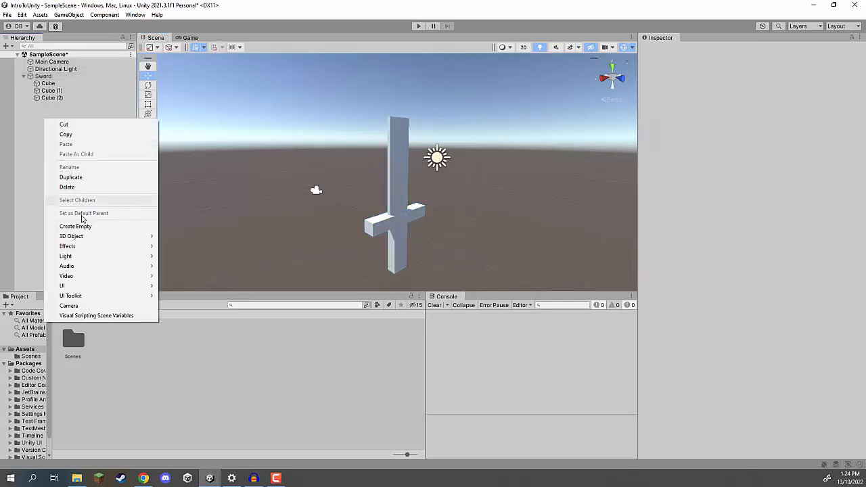
{"action": "mouse_move", "coordinate": [88, 238]}
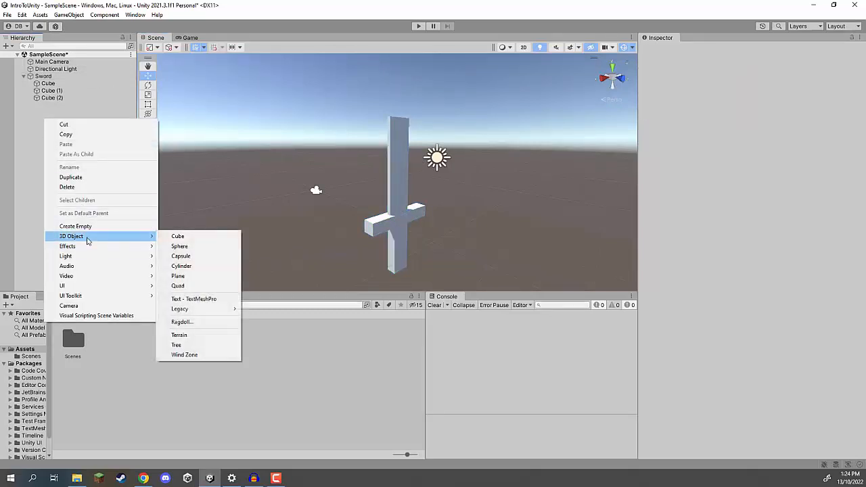
{"action": "left_click", "coordinate": [185, 255]}
{"action": "left_click", "coordinate": [757, 84]}
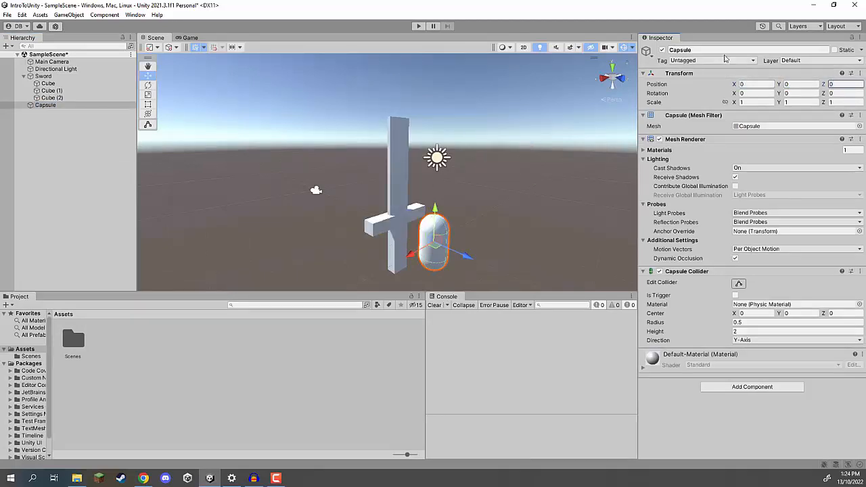
{"action": "left_click", "coordinate": [720, 49]}
{"action": "type", "text": "Player"}
{"action": "key", "text": "Return"}
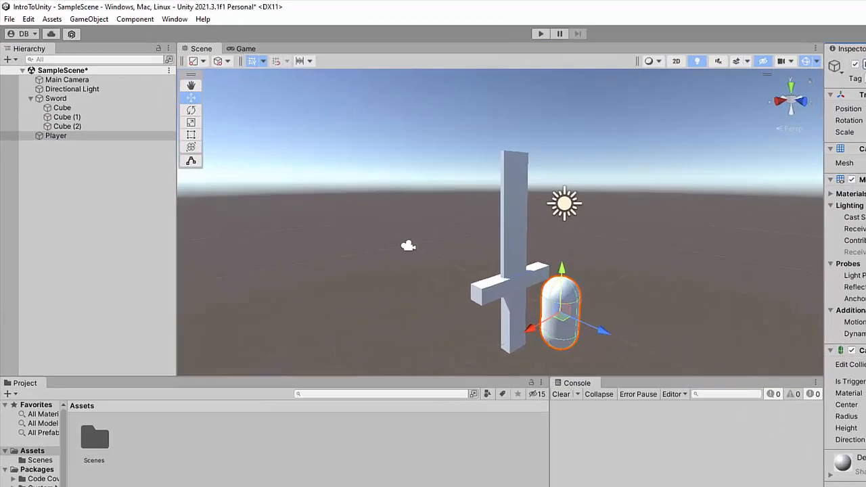
Step: Make Sword a child of Player in the hierarchy and reset the sword's local position to 0
{"action": "key", "text": "f"}
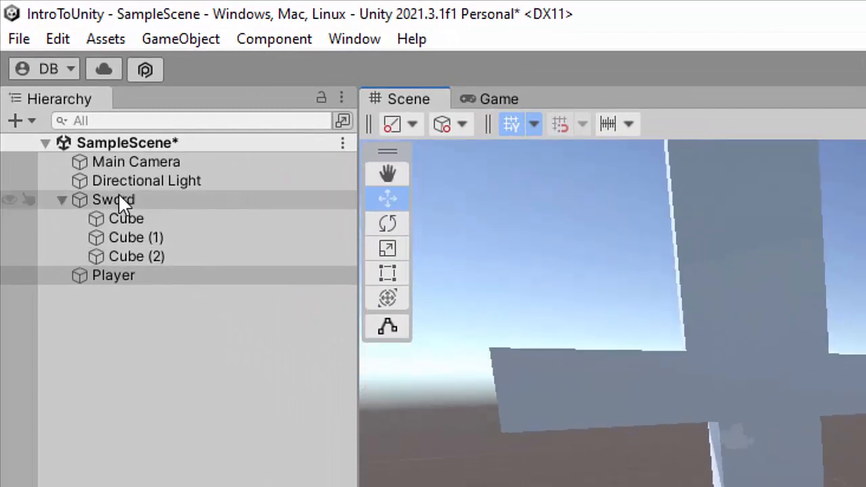
{"action": "left_click_drag", "start_coordinate": [113, 196], "coordinate": [119, 276]}
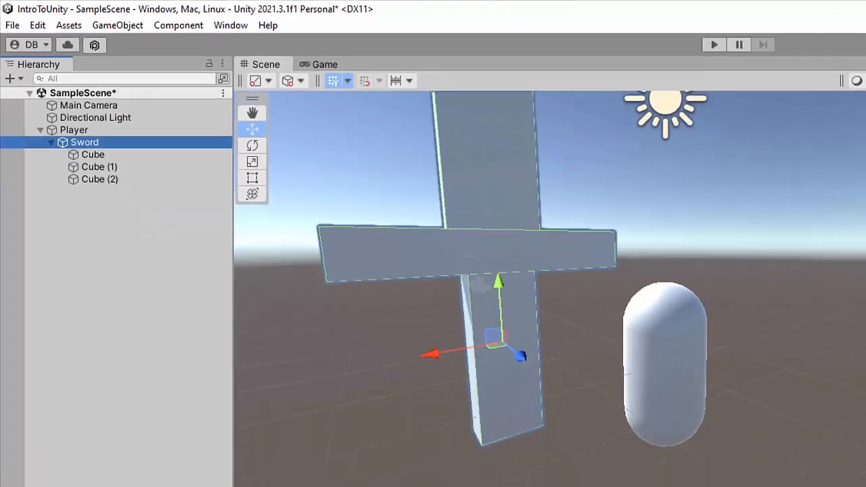
{"action": "left_click", "coordinate": [760, 83]}
{"action": "type", "text": "0"}
{"action": "key", "text": "Tab"}
{"action": "type", "text": "0"}
{"action": "key", "text": "Tab"}
Step: Place the sword beside the Player capsule at about X -0.842 and rotate it about 40.46 degrees around Z
{"action": "left_click_drag", "start_coordinate": [455, 195], "coordinate": [433, 162], "text": "alt"}
{"action": "key", "text": "e"}
{"action": "left_click_drag", "start_coordinate": [417, 197], "coordinate": [474, 189], "text": "alt"}
{"action": "left_click", "coordinate": [161, 180]}
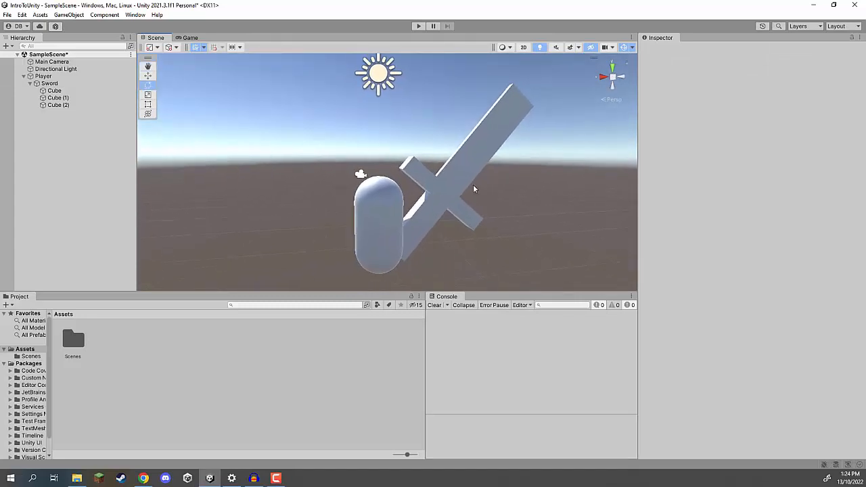
Step: Select Player, Sword and the individual child cubes in turn to examine the nested parent-child hierarchy and transforms
{"action": "left_click", "coordinate": [43, 76]}
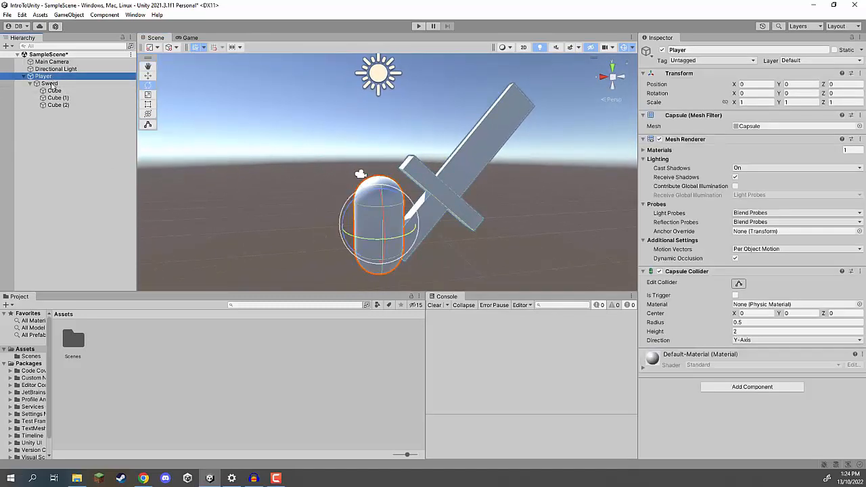
{"action": "left_click", "coordinate": [49, 83]}
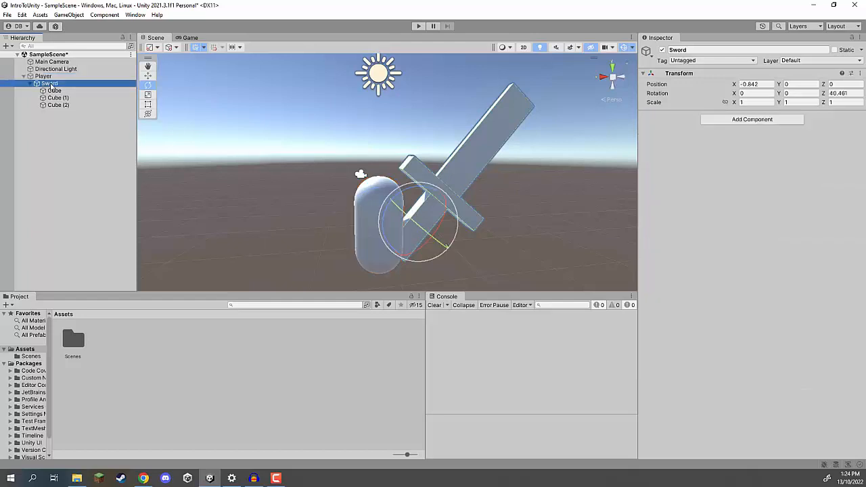
{"action": "left_click", "coordinate": [53, 91]}
{"action": "left_click", "coordinate": [55, 98]}
{"action": "left_click", "coordinate": [53, 105]}
{"action": "left_click", "coordinate": [54, 98]}
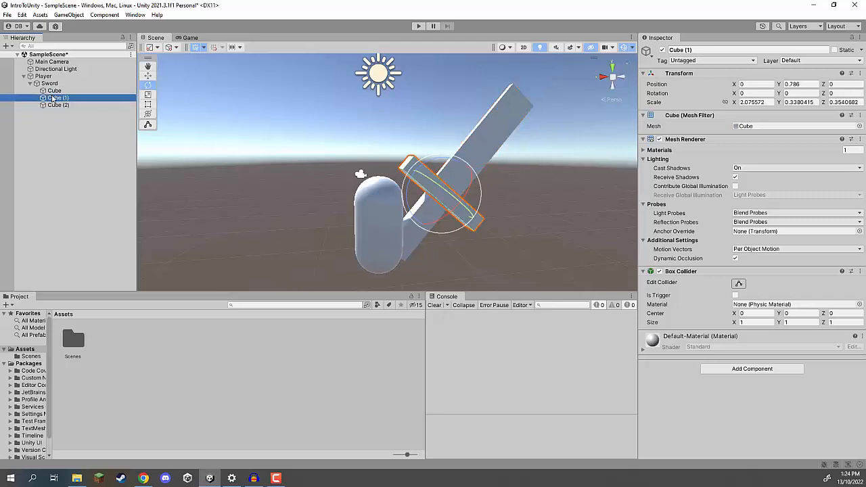
{"action": "left_click", "coordinate": [54, 91]}
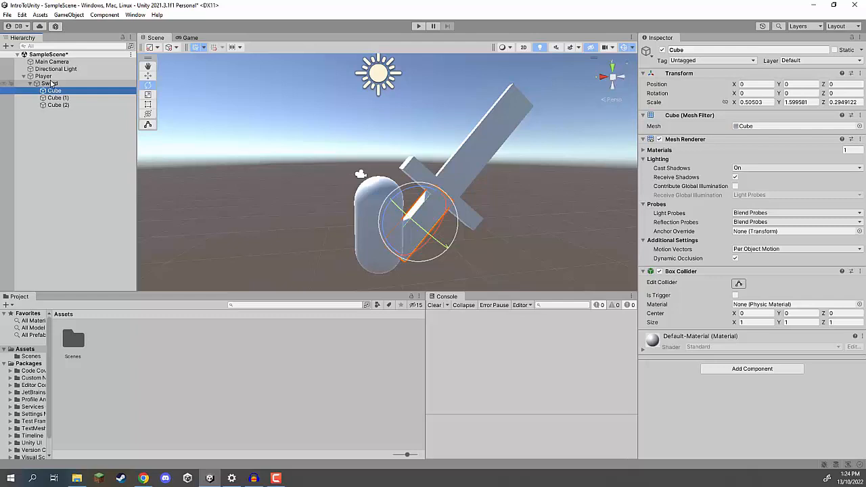
{"action": "right_click_drag", "start_coordinate": [428, 153], "coordinate": [478, 136]}
{"action": "key", "text": "w"}
{"action": "left_click", "coordinate": [58, 98]}
{"action": "left_click", "coordinate": [502, 113]}
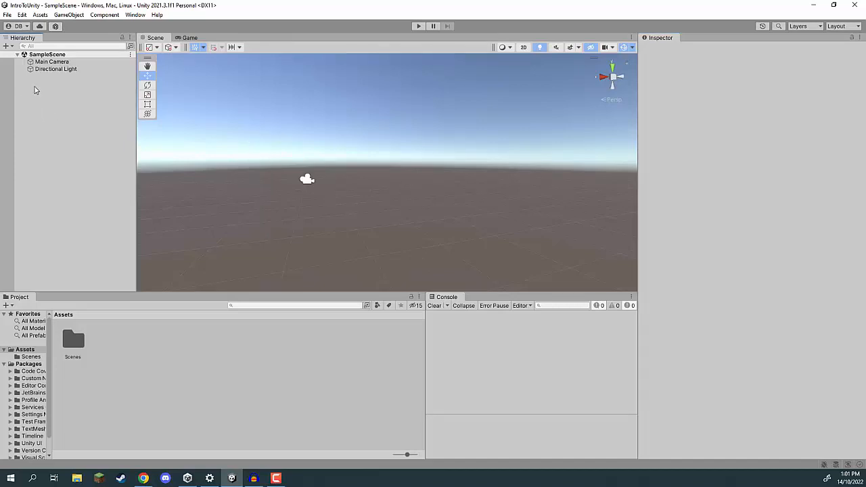
Step: Create a 3D sphere in the SampleScene hierarchy
{"action": "right_click", "coordinate": [33, 87]}
{"action": "mouse_move", "coordinate": [100, 203]}
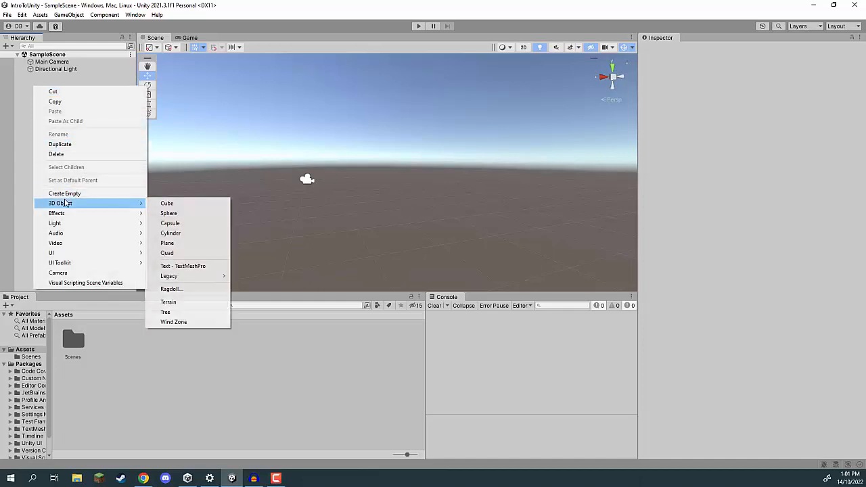
{"action": "left_click", "coordinate": [189, 214]}
{"action": "left_click", "coordinate": [61, 108]}
{"action": "left_click", "coordinate": [44, 77]}
Step: Examine the new sphere in the scene from different angles and distances
{"action": "right_click_drag", "start_coordinate": [265, 215], "coordinate": [443, 169]}
{"action": "key", "text": "w"}
{"action": "key", "text": "a"}
{"action": "left_click", "coordinate": [334, 170]}
{"action": "key", "text": "s"}
{"action": "right_click_drag", "start_coordinate": [334, 171], "coordinate": [256, 160]}
{"action": "key", "text": "w"}
{"action": "key", "text": "s"}
{"action": "key", "text": "w"}
Step: Select the Directional Light and frame it to examine where it points relative to the sphere
{"action": "left_click", "coordinate": [50, 70]}
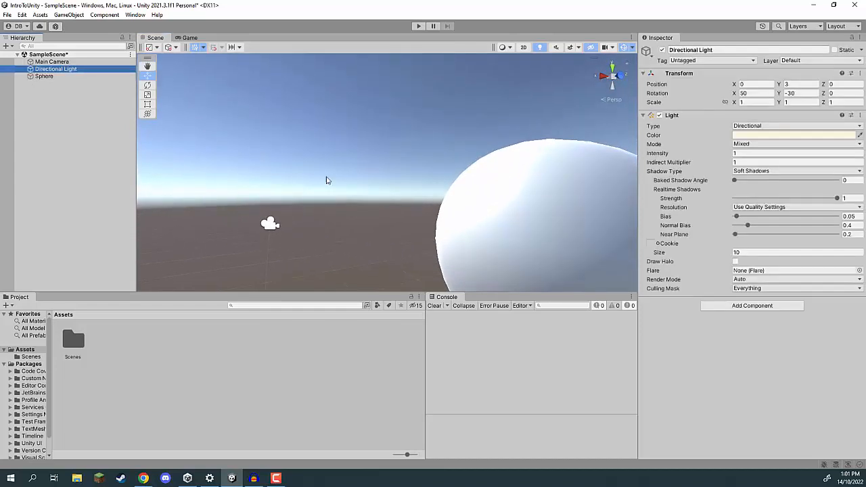
{"action": "key", "text": "s"}
{"action": "right_click_drag", "start_coordinate": [399, 228], "coordinate": [451, 193]}
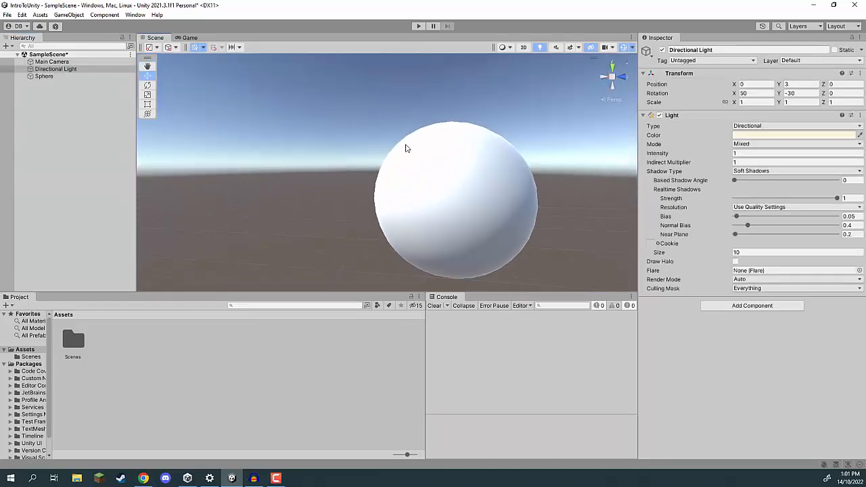
{"action": "right_click_drag", "start_coordinate": [425, 151], "coordinate": [326, 144]}
{"action": "key", "text": "f"}
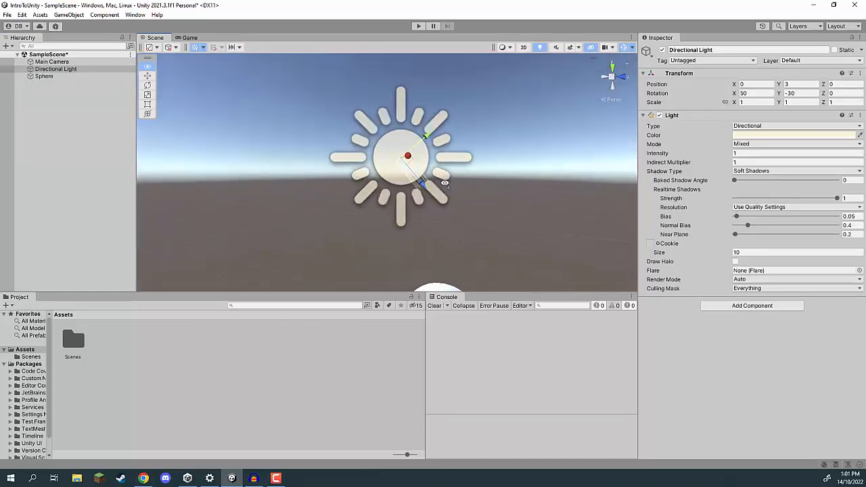
{"action": "right_click_drag", "start_coordinate": [418, 188], "coordinate": [358, 108]}
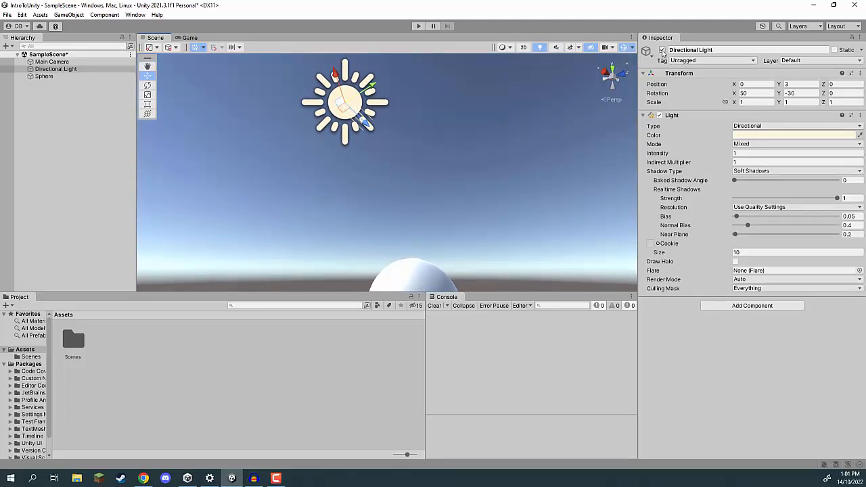
Step: Disable and re-enable the Directional Light repeatedly to compare the sphere's shading, leaving the light enabled
{"action": "left_click", "coordinate": [663, 51]}
{"action": "left_click", "coordinate": [663, 51]}
{"action": "left_click", "coordinate": [663, 50]}
{"action": "left_click", "coordinate": [663, 51]}
{"action": "left_click", "coordinate": [663, 51]}
{"action": "right_click_drag", "start_coordinate": [515, 169], "coordinate": [568, 163]}
{"action": "left_click", "coordinate": [663, 51]}
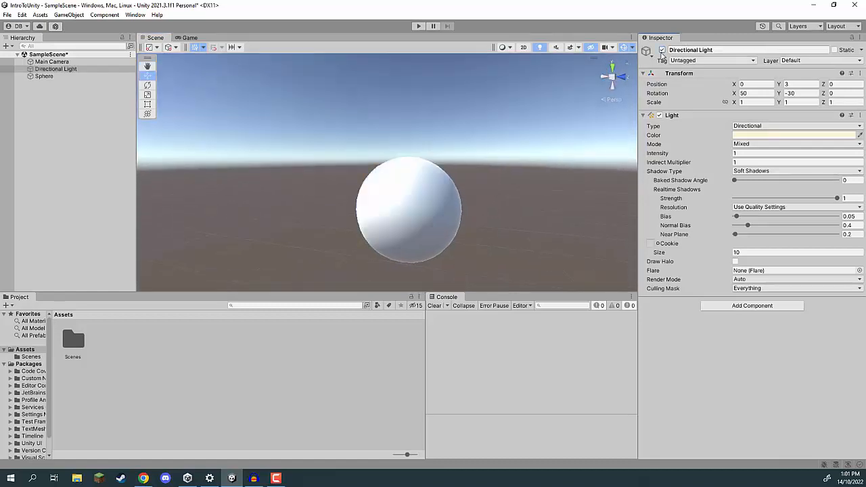
Step: Create a new material in the Assets folder and name it MyMaterial
{"action": "left_click", "coordinate": [406, 197]}
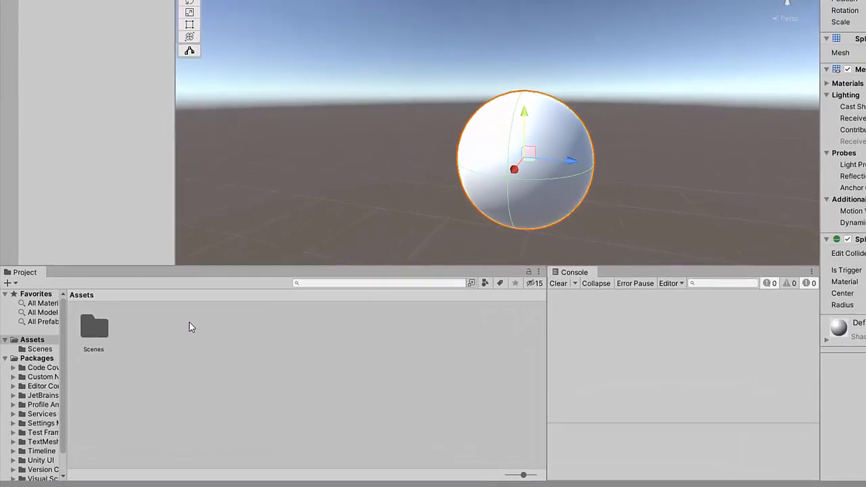
{"action": "left_click", "coordinate": [120, 333]}
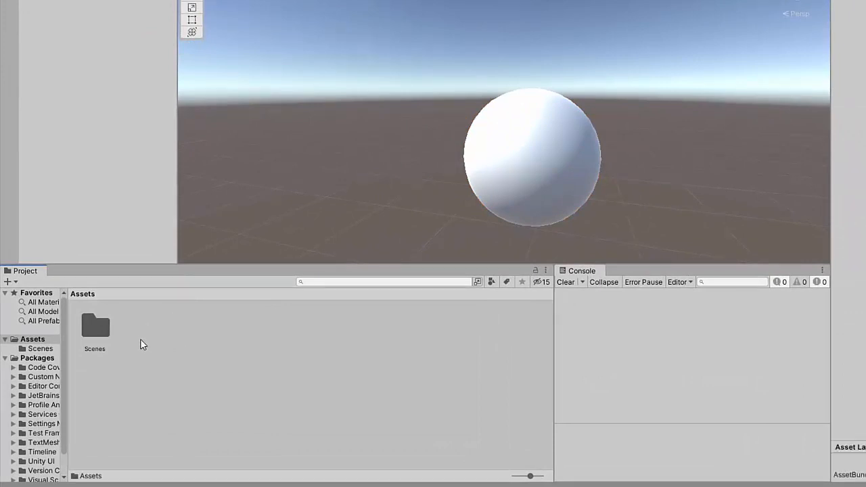
{"action": "right_click", "coordinate": [142, 344]}
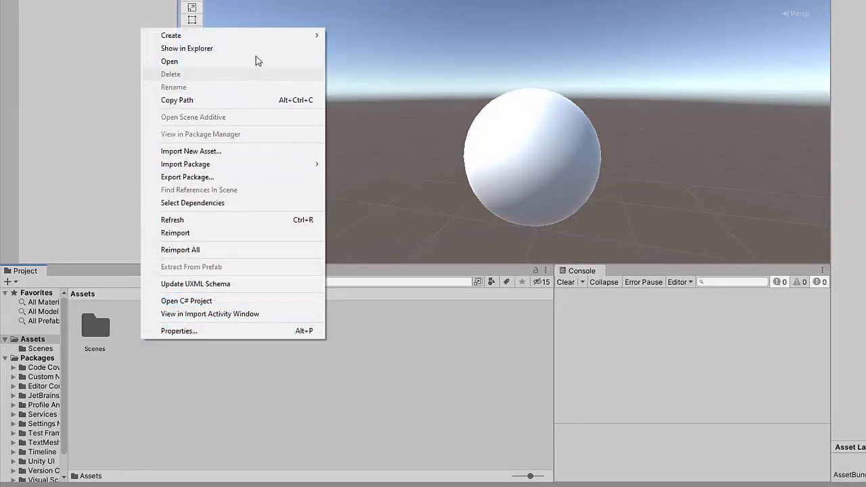
{"action": "mouse_move", "coordinate": [278, 42]}
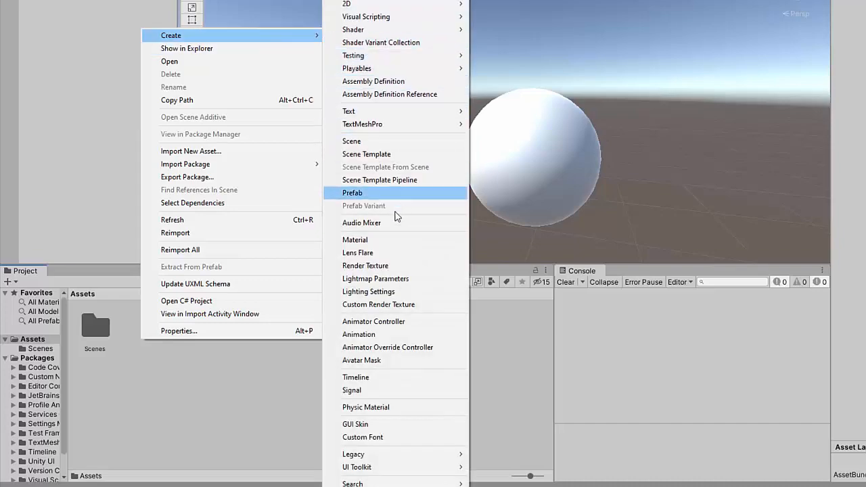
{"action": "left_click", "coordinate": [363, 242]}
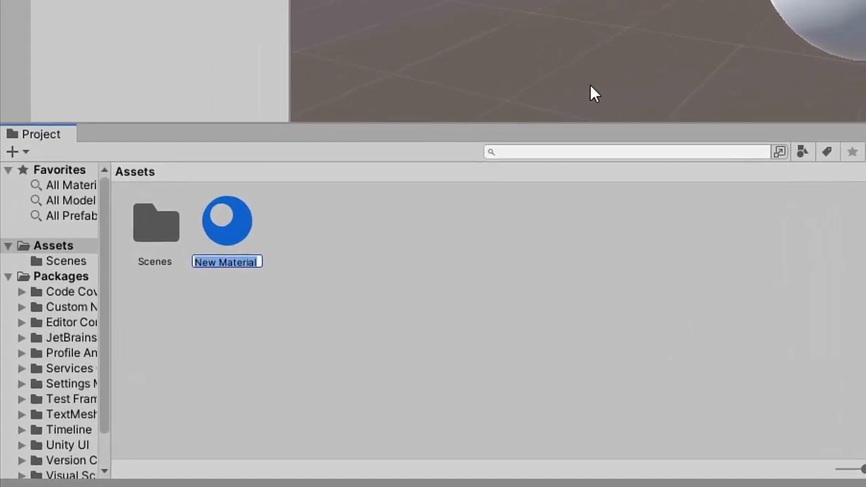
{"action": "type", "text": "MyMaterial"}
{"action": "key", "text": "Return"}
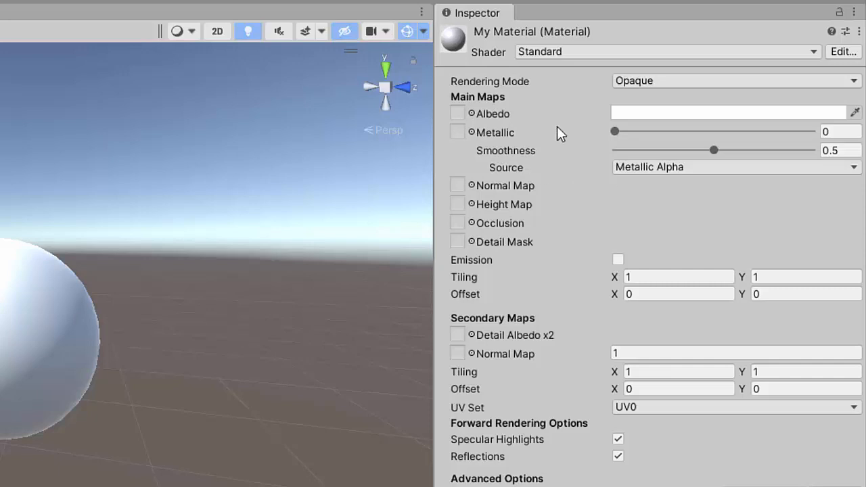
Step: Set the Albedo color of MyMaterial to bright red
{"action": "left_click", "coordinate": [650, 113]}
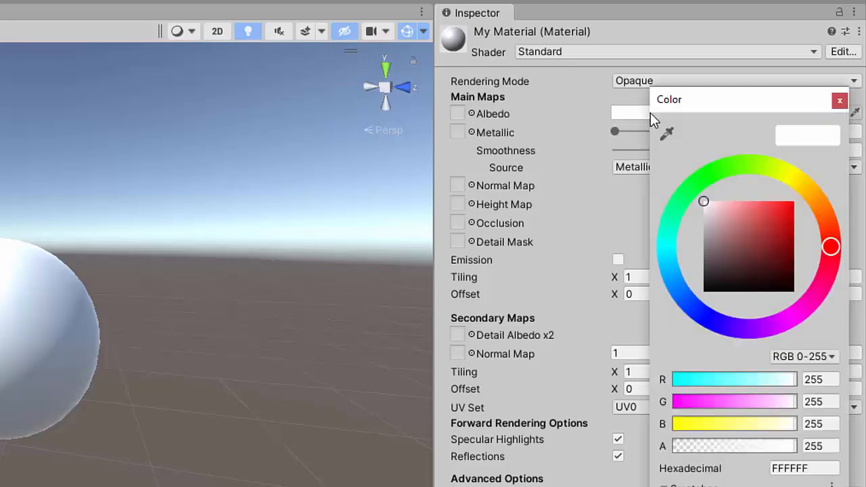
{"action": "left_click_drag", "start_coordinate": [690, 101], "coordinate": [257, 70]}
{"action": "left_click_drag", "start_coordinate": [271, 170], "coordinate": [382, 141]}
{"action": "left_click", "coordinate": [406, 68]}
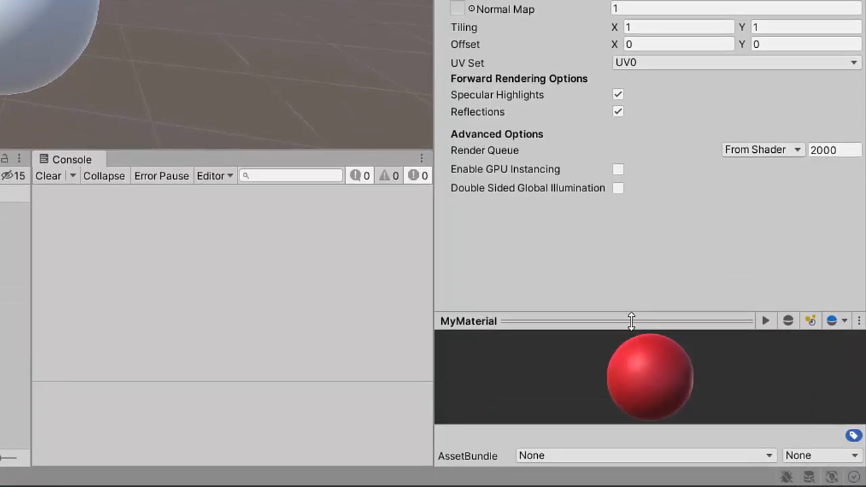
Step: Enlarge and rotate the preview of MyMaterial, and apply the material to the sphere in the scene
{"action": "left_click_drag", "start_coordinate": [630, 319], "coordinate": [634, 167]}
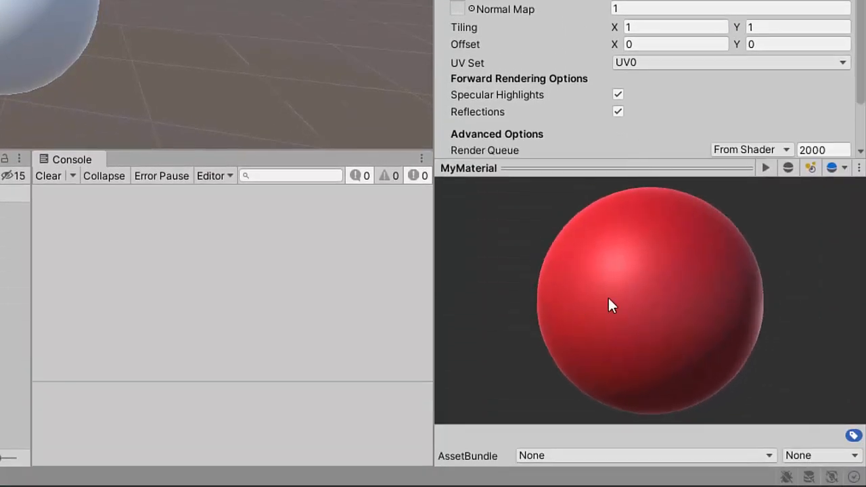
{"action": "mouse_move", "coordinate": [660, 285]}
{"action": "left_mouse_down"}
{"action": "mouse_move", "coordinate": [673, 289]}
{"action": "mouse_move", "coordinate": [656, 243]}
{"action": "mouse_move", "coordinate": [603, 250]}
{"action": "mouse_move", "coordinate": [666, 261]}
{"action": "mouse_move", "coordinate": [735, 336]}
{"action": "left_mouse_up"}
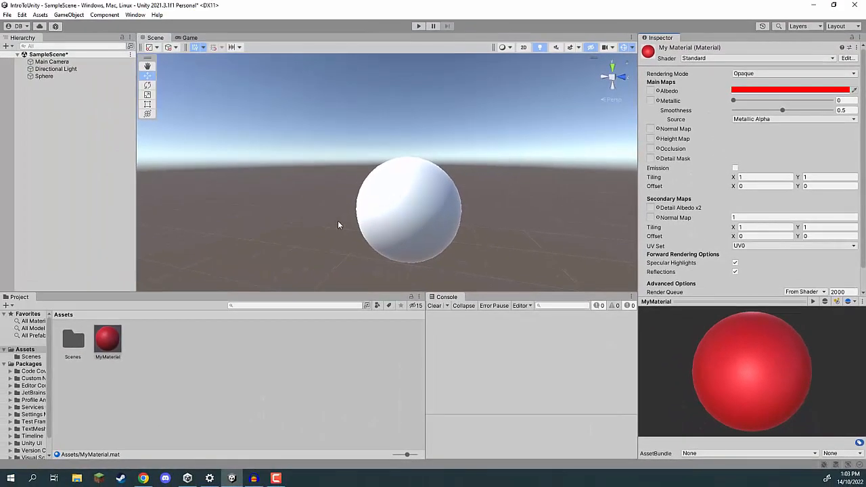
{"action": "left_click_drag", "start_coordinate": [113, 347], "coordinate": [398, 207]}
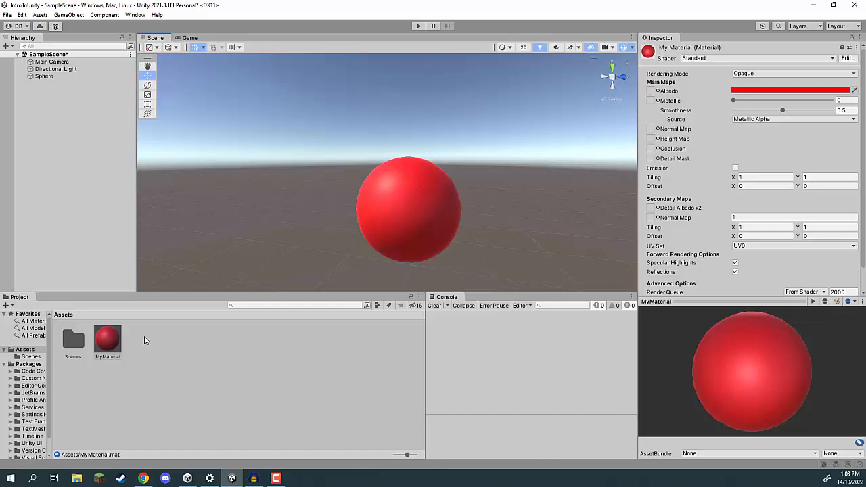
Step: Raise the Smoothness of MyMaterial to 1 for comparison and lower it to 0
{"action": "left_click", "coordinate": [108, 339]}
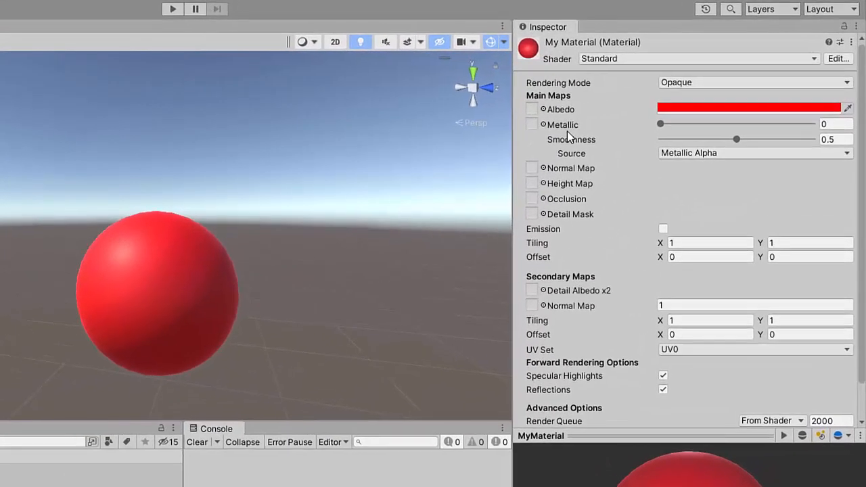
{"action": "left_click", "coordinate": [736, 141]}
{"action": "left_click_drag", "start_coordinate": [736, 141], "coordinate": [786, 140]}
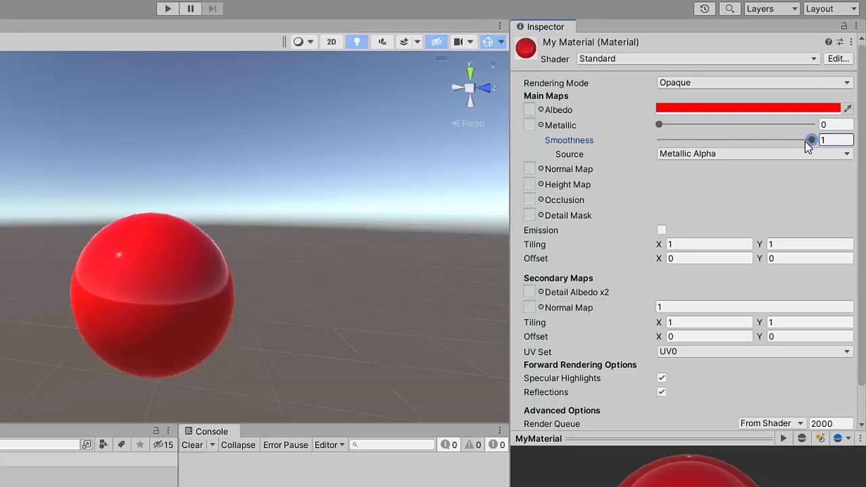
{"action": "left_click_drag", "start_coordinate": [807, 144], "coordinate": [619, 143]}
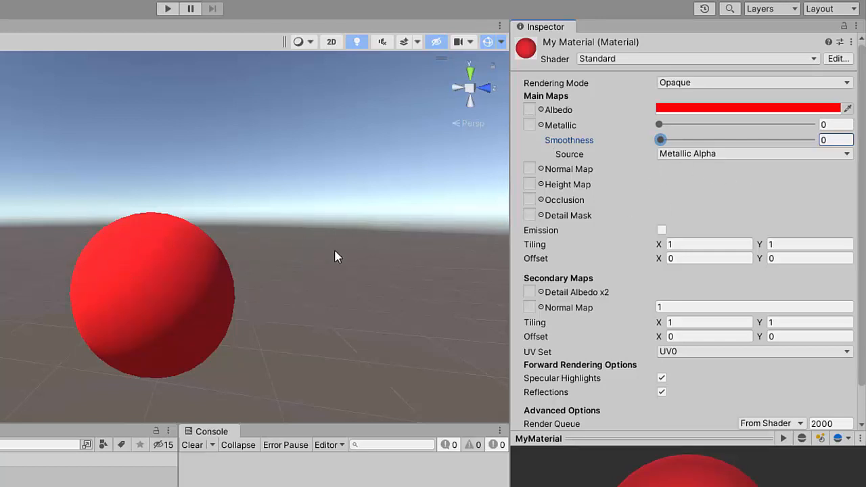
Step: Raise MyMaterial's Smoothness to 0.842 for comparison, settle it at 0.447, and set its Rendering Mode to Transparent
{"action": "left_click_drag", "start_coordinate": [660, 139], "coordinate": [788, 140]}
{"action": "left_click_drag", "start_coordinate": [659, 125], "coordinate": [615, 122]}
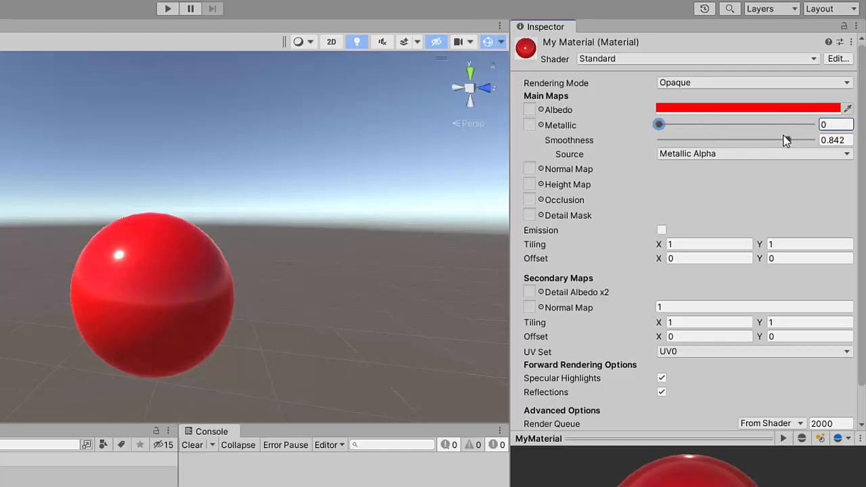
{"action": "left_click_drag", "start_coordinate": [786, 140], "coordinate": [729, 139]}
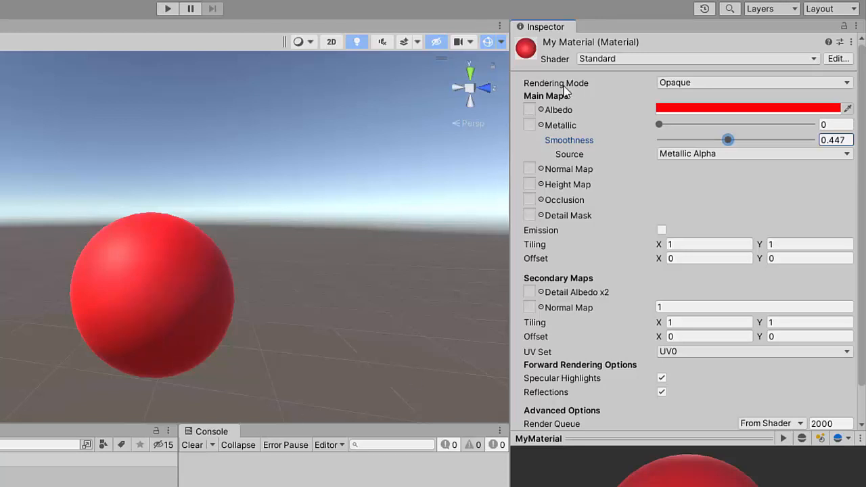
{"action": "left_click", "coordinate": [670, 84]}
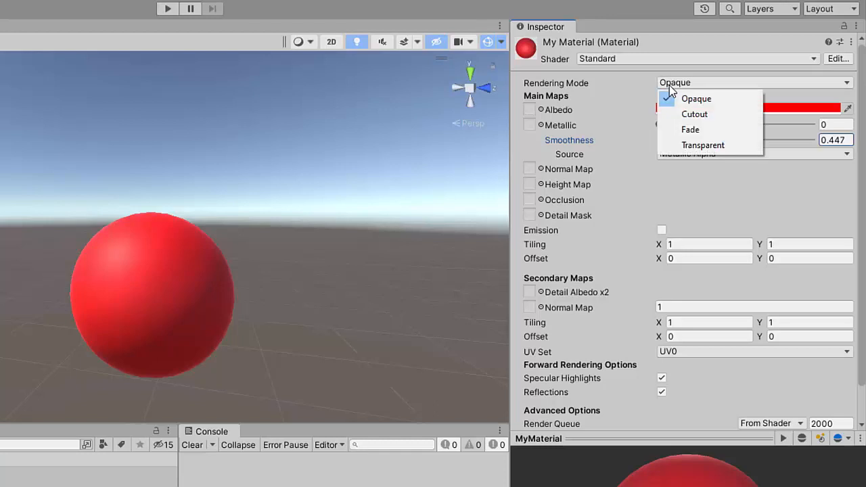
{"action": "left_click", "coordinate": [684, 146]}
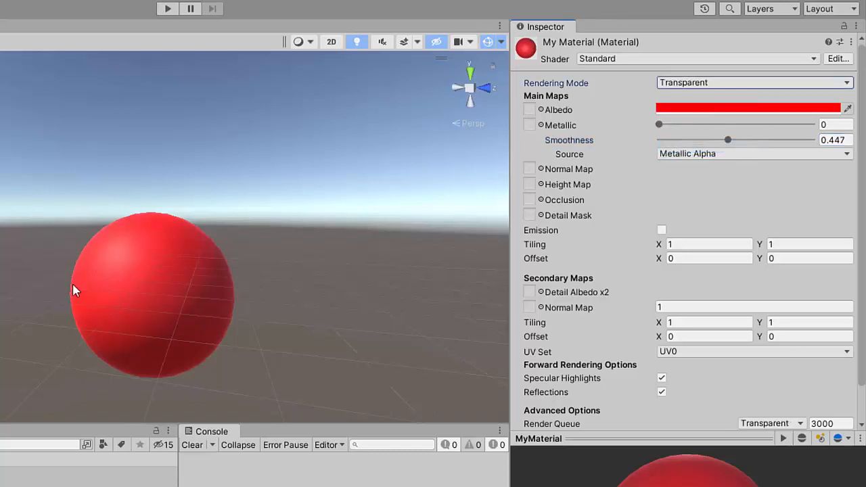
Step: Change MyMaterial's Albedo through green and yellow to magenta (FF00CC)
{"action": "left_click", "coordinate": [682, 110]}
{"action": "left_click_drag", "start_coordinate": [734, 102], "coordinate": [448, 116]}
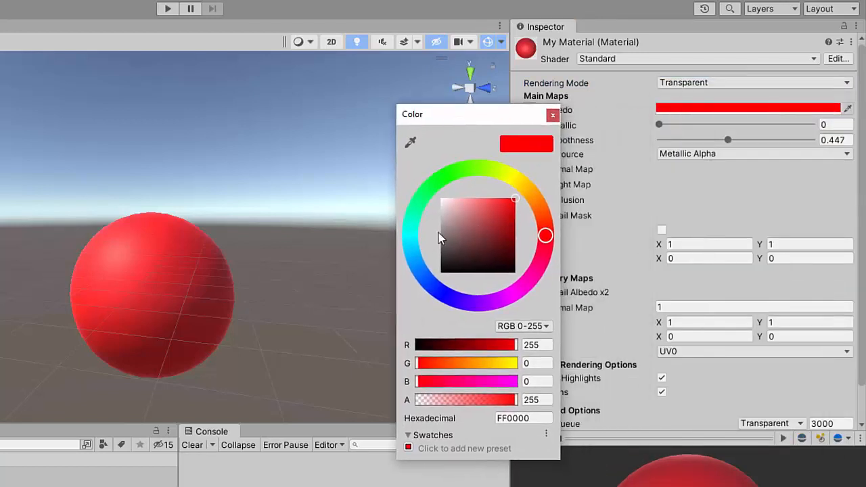
{"action": "left_click", "coordinate": [411, 246]}
{"action": "left_click", "coordinate": [435, 184]}
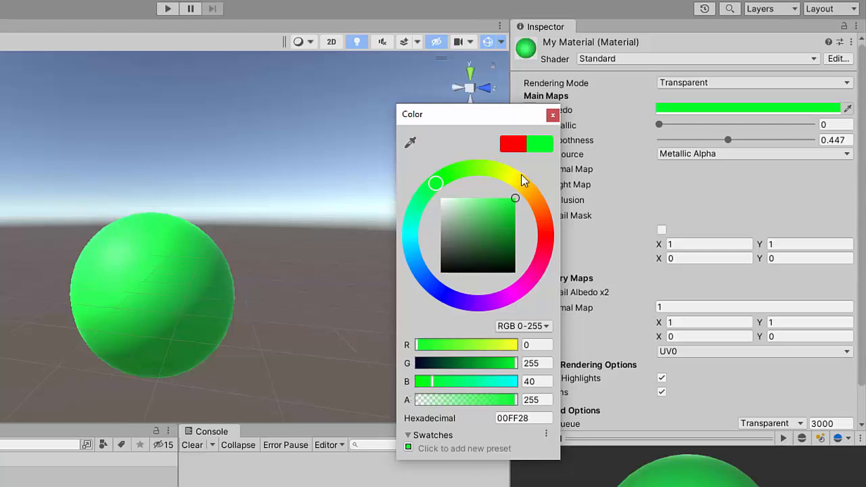
{"action": "left_click_drag", "start_coordinate": [442, 179], "coordinate": [506, 175]}
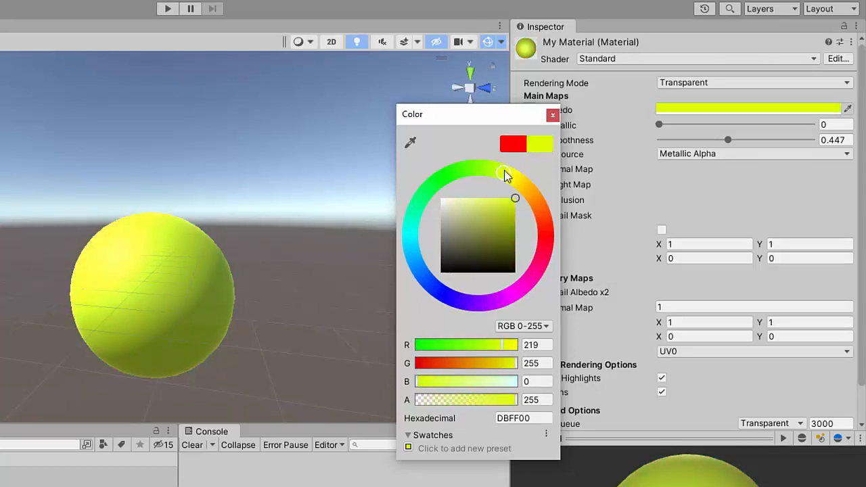
{"action": "left_click_drag", "start_coordinate": [504, 174], "coordinate": [523, 285]}
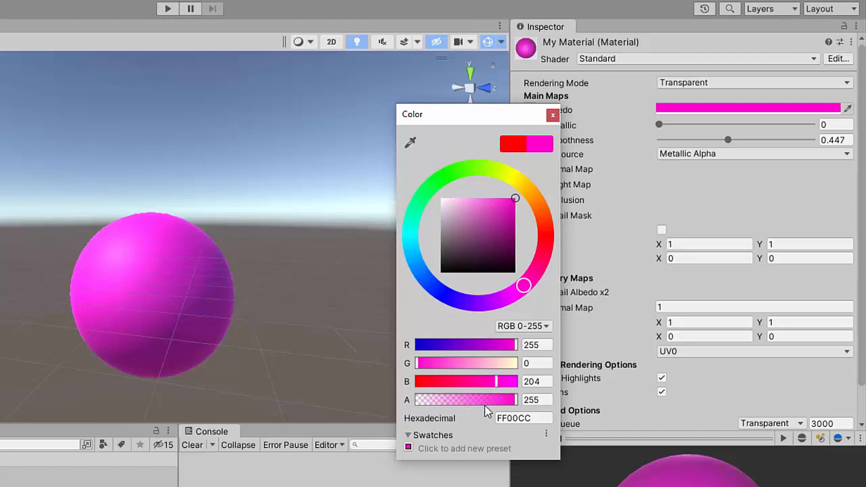
Step: Lower the Albedo alpha of MyMaterial to 0 for comparison, and set it to 116
{"action": "left_click_drag", "start_coordinate": [515, 400], "coordinate": [396, 392]}
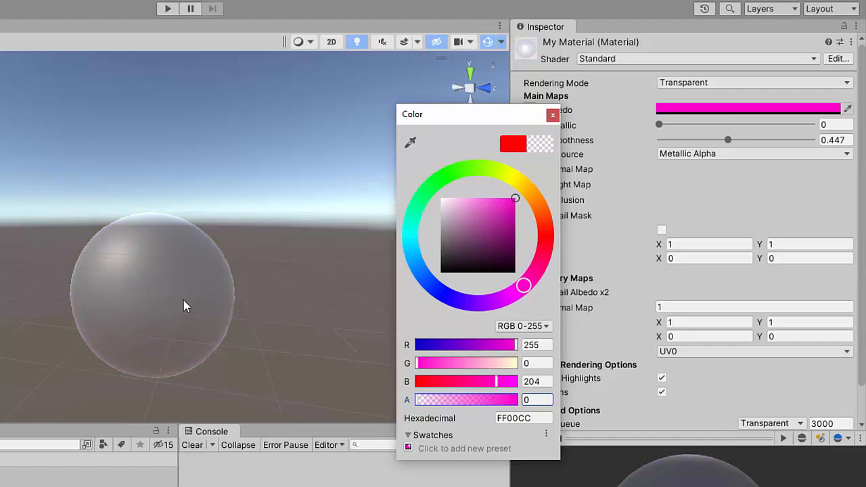
{"action": "left_click_drag", "start_coordinate": [423, 400], "coordinate": [463, 399]}
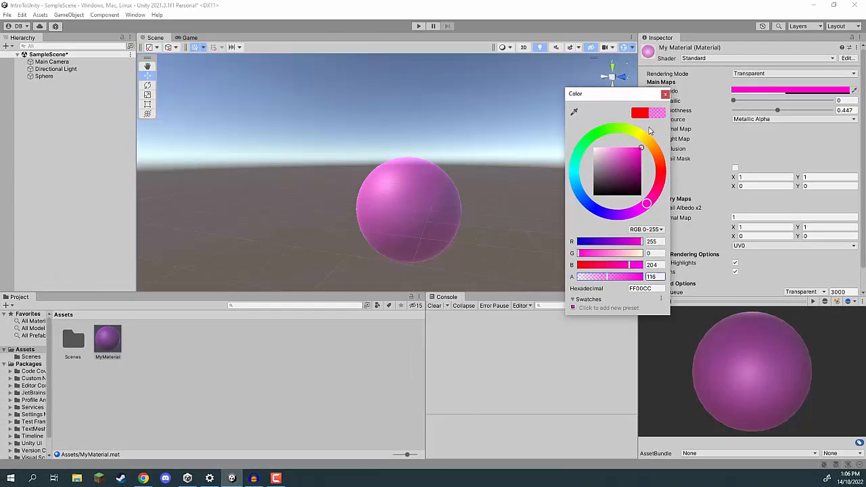
{"action": "left_click", "coordinate": [667, 94]}
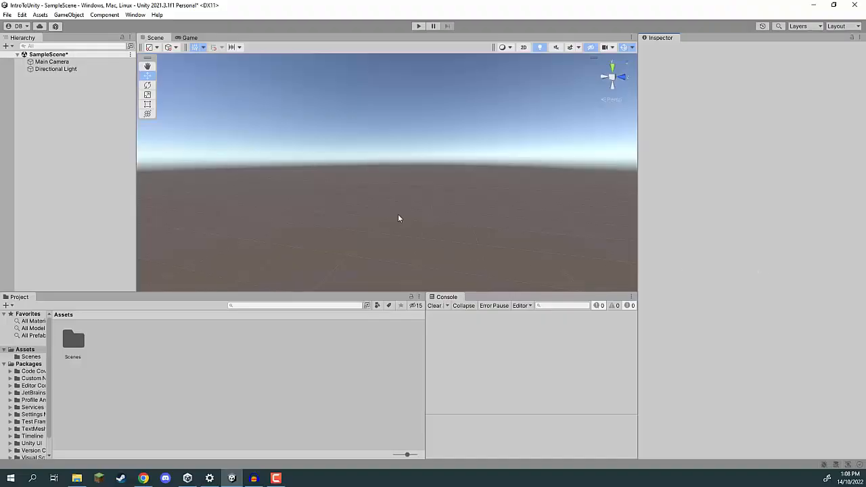
Step: Add a 3D sphere to the empty scene
{"action": "right_click_drag", "start_coordinate": [398, 217], "coordinate": [367, 186]}
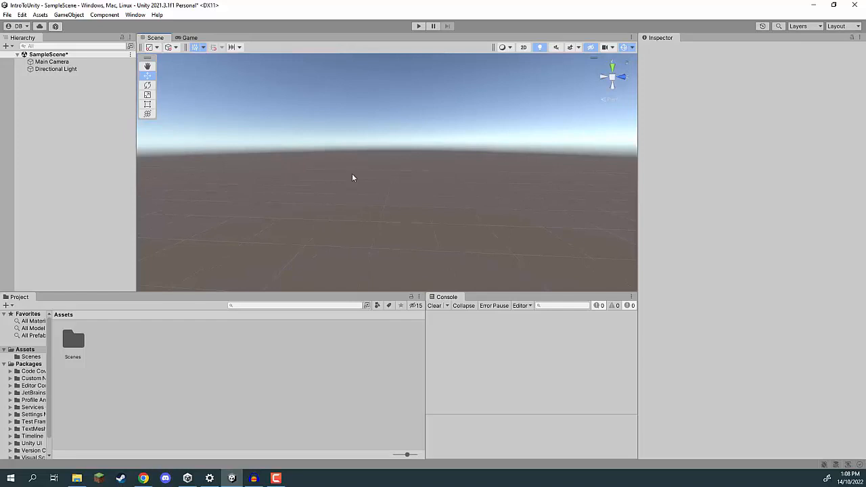
{"action": "right_click", "coordinate": [45, 107]}
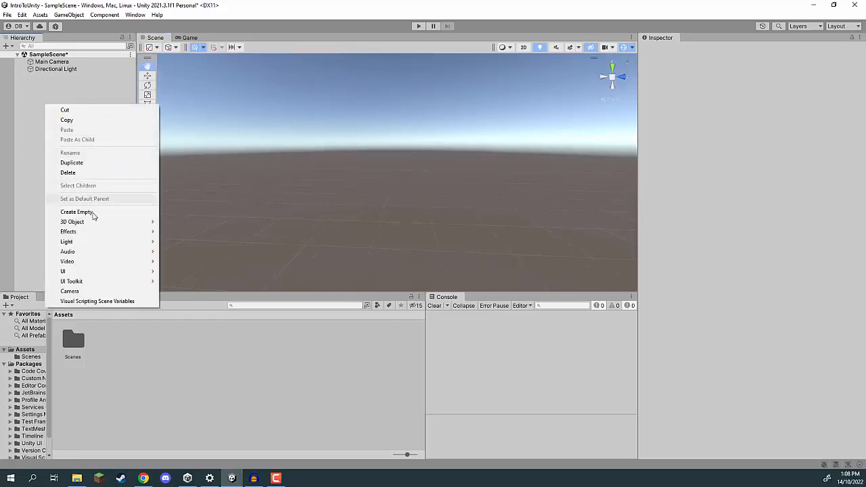
{"action": "mouse_move", "coordinate": [95, 222]}
{"action": "left_click", "coordinate": [179, 232]}
Step: Duplicate the sphere twice and space the copies out to form a row of three spheres
{"action": "right_click_drag", "start_coordinate": [379, 172], "coordinate": [379, 205]}
{"action": "key", "text": "ctrl+d"}
{"action": "left_click_drag", "start_coordinate": [316, 191], "coordinate": [449, 183]}
{"action": "scroll", "coordinate": [446, 181], "scroll_direction": "down", "scroll_amount": 3}
{"action": "key", "text": "ctrl+d"}
{"action": "left_click_drag", "start_coordinate": [389, 184], "coordinate": [472, 186]}
{"action": "right_click_drag", "start_coordinate": [472, 186], "coordinate": [474, 171]}
{"action": "key", "text": "w"}
{"action": "left_click", "coordinate": [233, 334]}
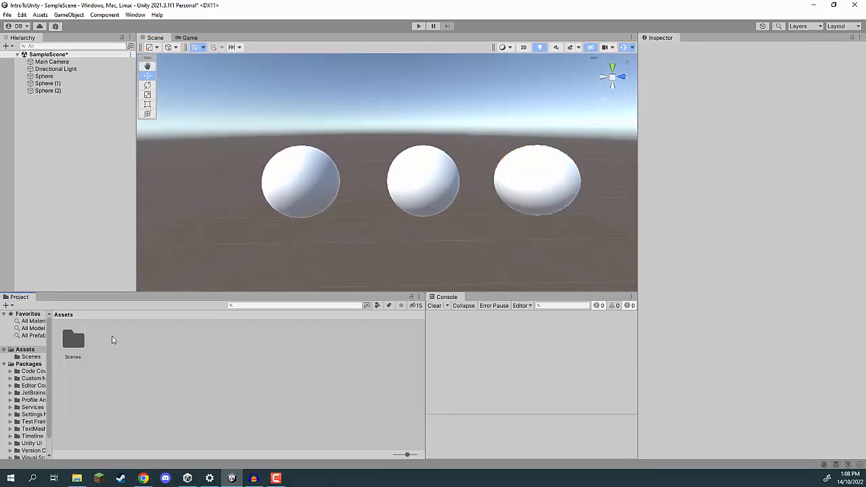
Step: Create a material named ShinyRed in the Assets folder and apply it to the first sphere in the row
{"action": "right_click", "coordinate": [114, 343]}
{"action": "mouse_move", "coordinate": [171, 107]}
{"action": "left_click", "coordinate": [285, 274]}
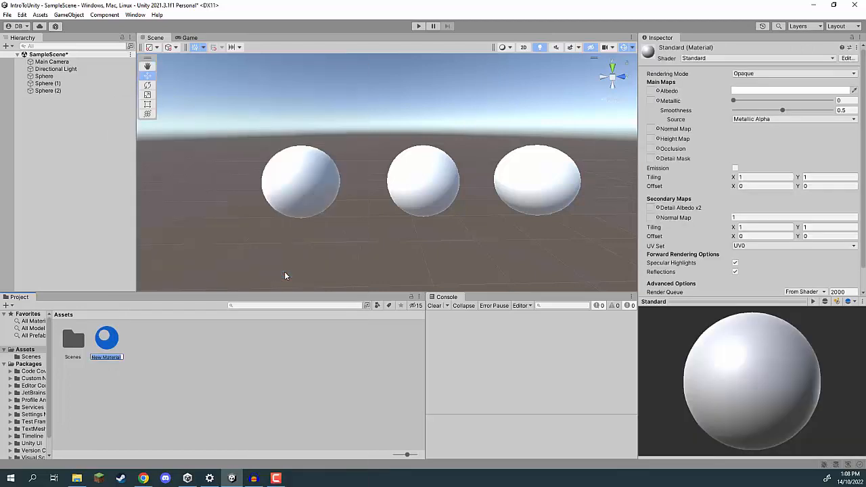
{"action": "type", "text": "ShinyRed"}
{"action": "key", "text": "Return"}
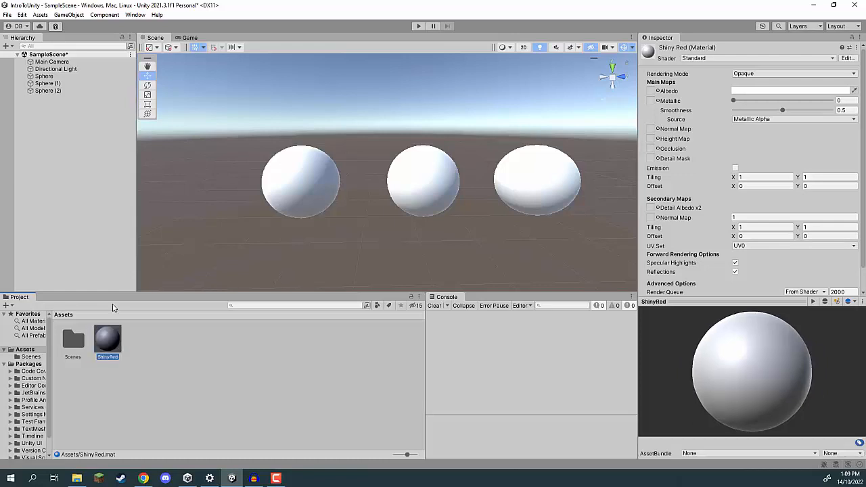
{"action": "left_click_drag", "start_coordinate": [115, 332], "coordinate": [302, 164]}
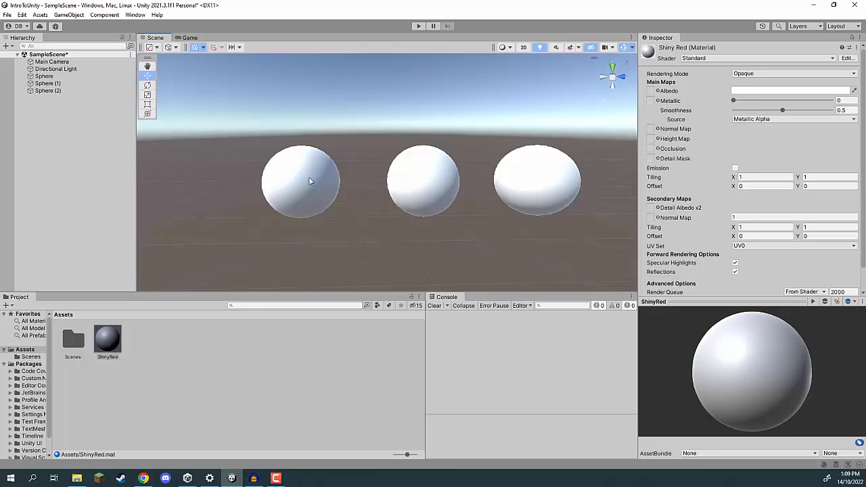
{"action": "left_click_drag", "start_coordinate": [105, 342], "coordinate": [307, 187]}
{"action": "key", "text": "ctrl+z"}
Step: Set the Albedo of ShinyRed to pure red (FF0000) and its Smoothness to 1
{"action": "left_click", "coordinate": [115, 342]}
{"action": "left_click_drag", "start_coordinate": [713, 301], "coordinate": [714, 329]}
{"action": "left_click", "coordinate": [757, 91]}
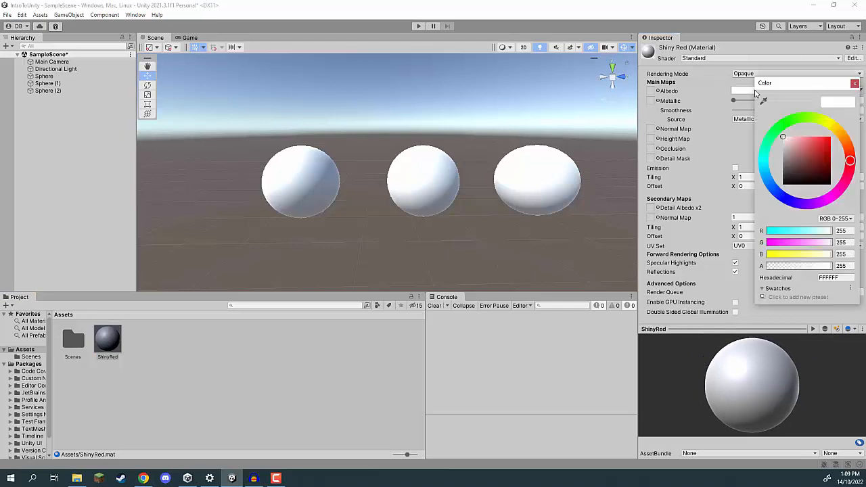
{"action": "left_click_drag", "start_coordinate": [791, 143], "coordinate": [830, 137]}
{"action": "left_click", "coordinate": [698, 4]}
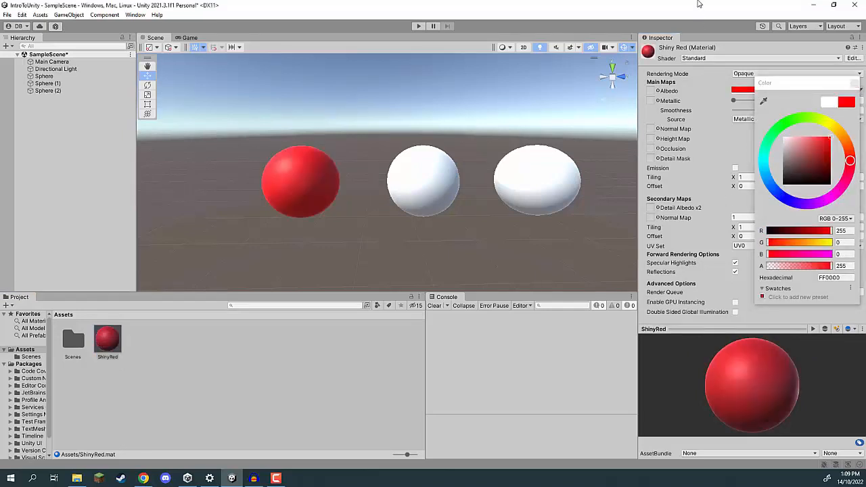
{"action": "left_click_drag", "start_coordinate": [785, 111], "coordinate": [840, 111]}
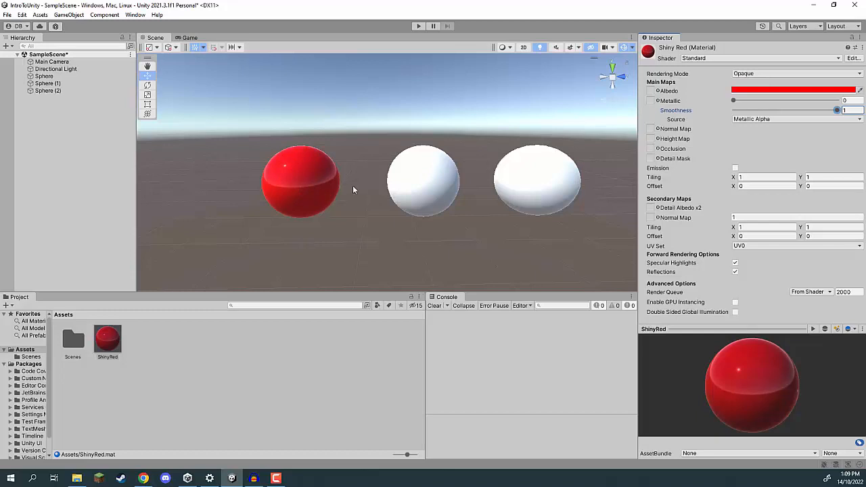
Step: Create a material named RoughBlue in the Assets folder and apply it to the middle sphere
{"action": "left_click", "coordinate": [243, 323]}
{"action": "right_click", "coordinate": [155, 329]}
{"action": "mouse_move", "coordinate": [196, 94]}
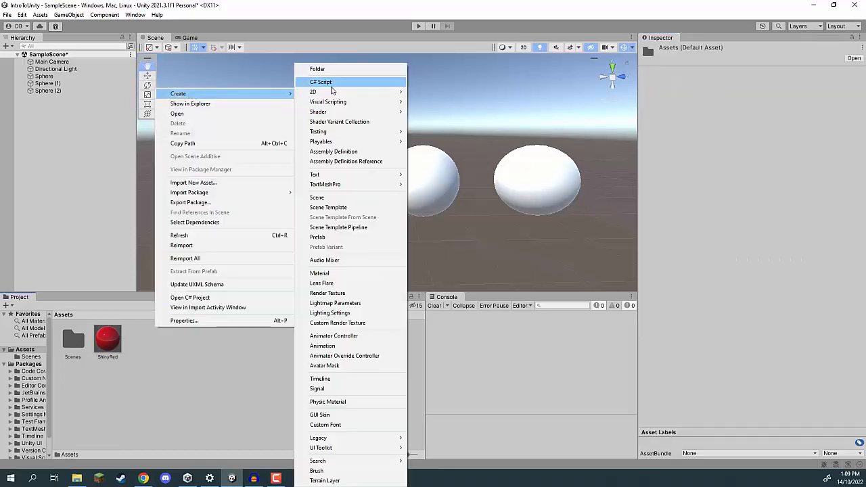
{"action": "left_click", "coordinate": [339, 273]}
{"action": "type", "text": "Bl"}
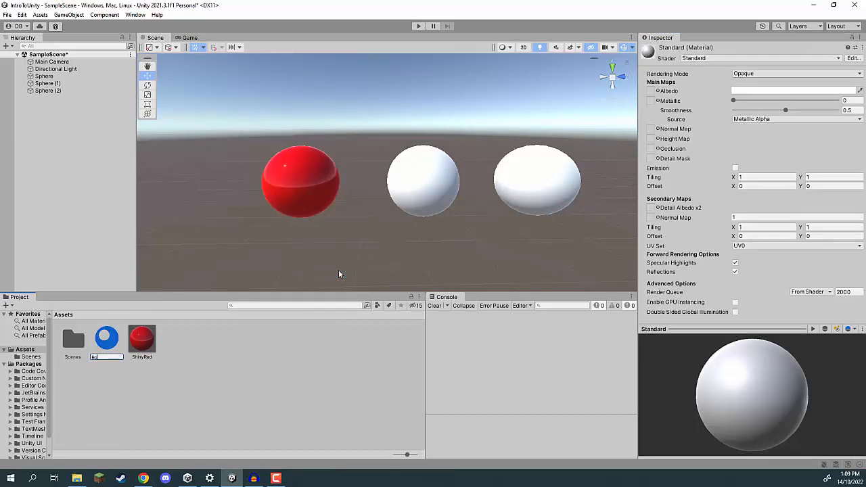
{"action": "type", "text": "ue"}
{"action": "key", "text": "Return"}
{"action": "left_click_drag", "start_coordinate": [107, 338], "coordinate": [423, 175]}
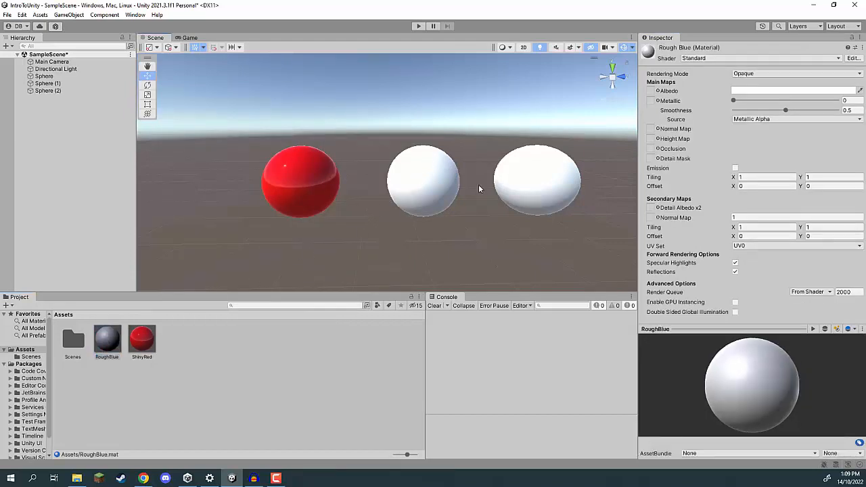
Step: Set the Albedo of RoughBlue to a bright light blue and its Smoothness to 0
{"action": "left_click", "coordinate": [752, 91]}
{"action": "left_click", "coordinate": [761, 167]}
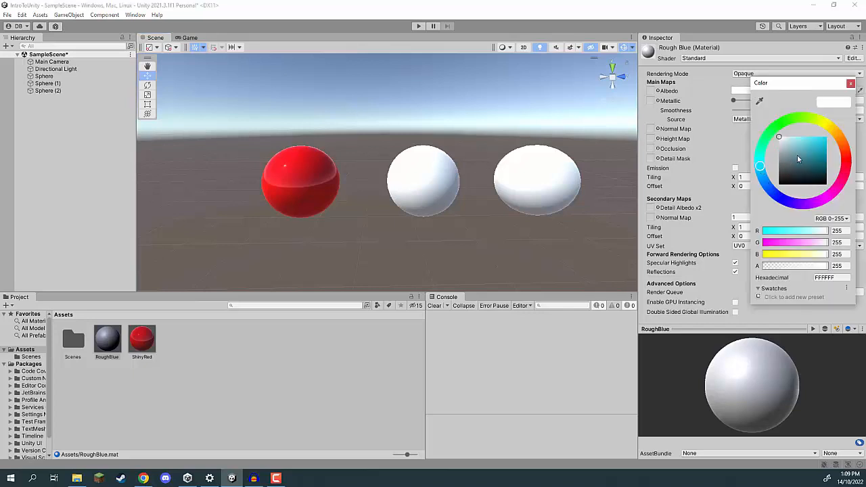
{"action": "left_click_drag", "start_coordinate": [795, 159], "coordinate": [845, 120]}
{"action": "left_click", "coordinate": [712, 3]}
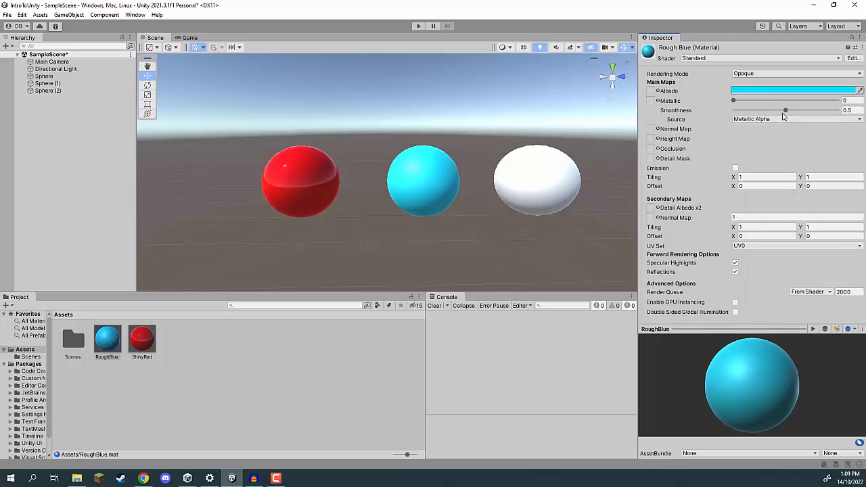
{"action": "left_click_drag", "start_coordinate": [786, 110], "coordinate": [706, 111]}
{"action": "right_click_drag", "start_coordinate": [557, 142], "coordinate": [539, 154]}
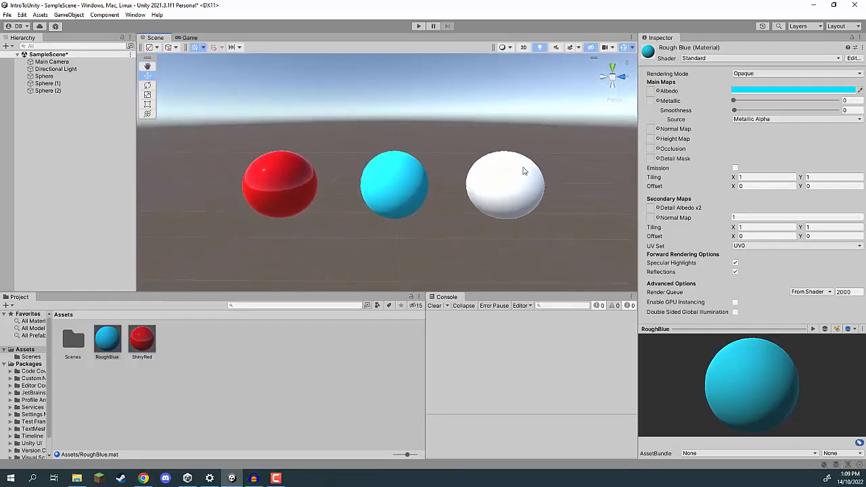
Step: Create a material named SeeThroughGreen in the Assets folder and apply it to the third sphere in the row
{"action": "left_click", "coordinate": [206, 349]}
{"action": "right_click", "coordinate": [194, 347]}
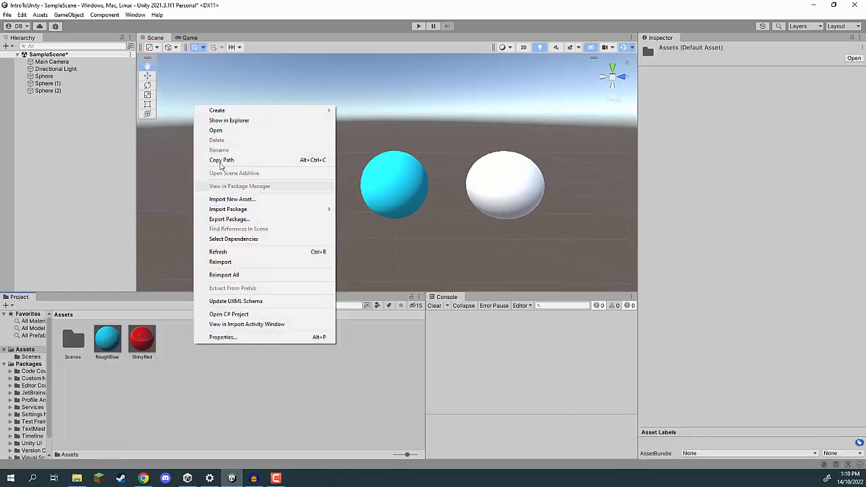
{"action": "mouse_move", "coordinate": [245, 112]}
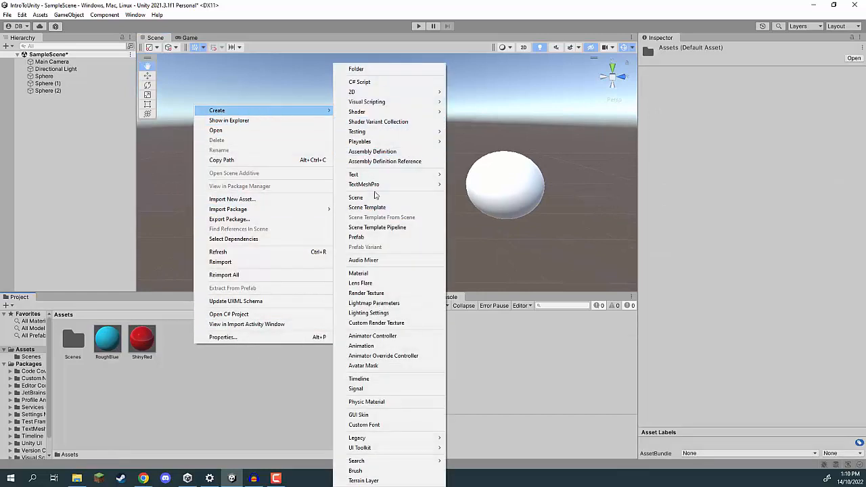
{"action": "left_click", "coordinate": [370, 275]}
{"action": "type", "text": "Se"}
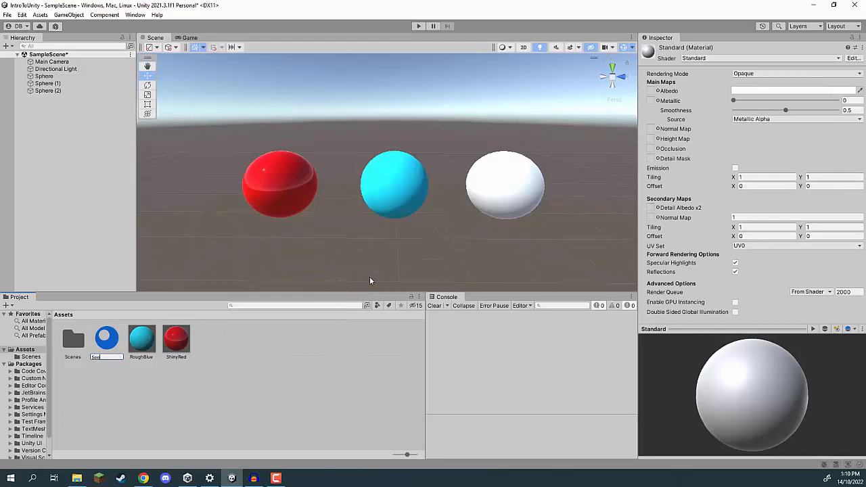
{"action": "type", "text": "eThroughGreen"}
{"action": "key", "text": "Return"}
{"action": "left_click_drag", "start_coordinate": [142, 340], "coordinate": [493, 187]}
Step: Set the Albedo of SeeThroughGreen to bright green and its Smoothness to 0
{"action": "left_click", "coordinate": [139, 344]}
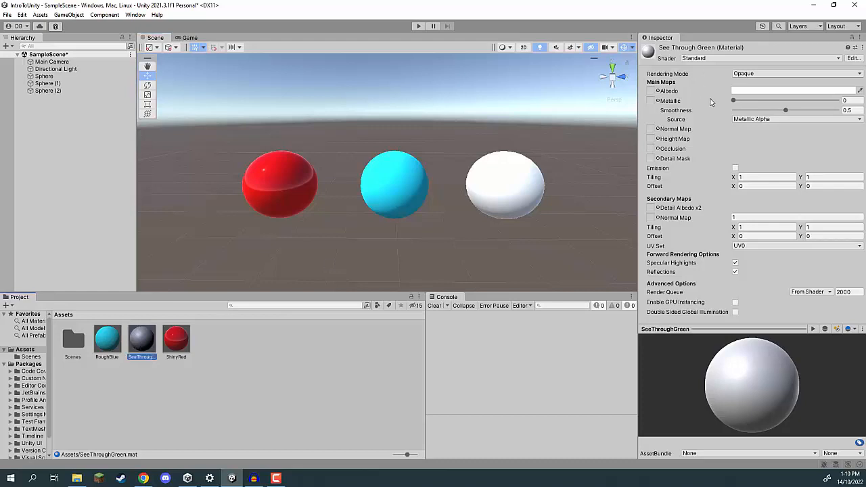
{"action": "left_click", "coordinate": [746, 91]}
{"action": "left_click", "coordinate": [772, 125]}
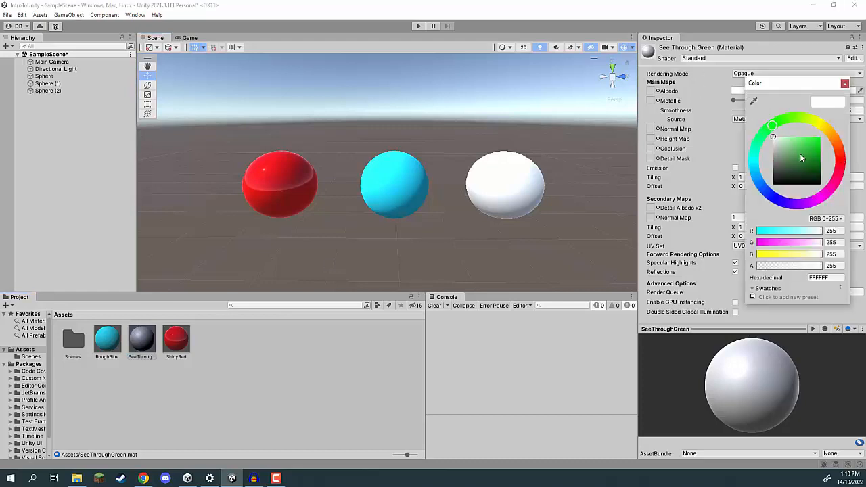
{"action": "left_click_drag", "start_coordinate": [804, 161], "coordinate": [820, 137]}
{"action": "left_click", "coordinate": [747, 8]}
{"action": "left_click_drag", "start_coordinate": [786, 111], "coordinate": [704, 113]}
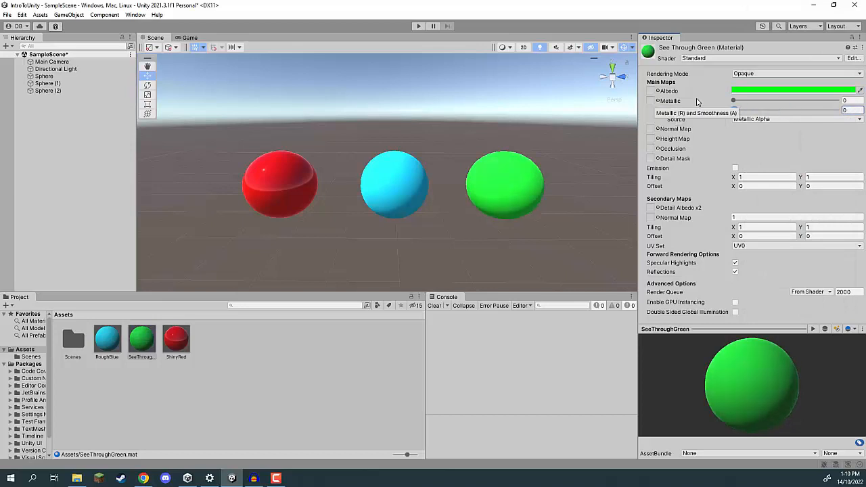
Step: Set SeeThroughGreen's Rendering Mode to Transparent, lower its Albedo alpha to make it partly see-through, and inspect the three spheres
{"action": "left_click", "coordinate": [748, 74]}
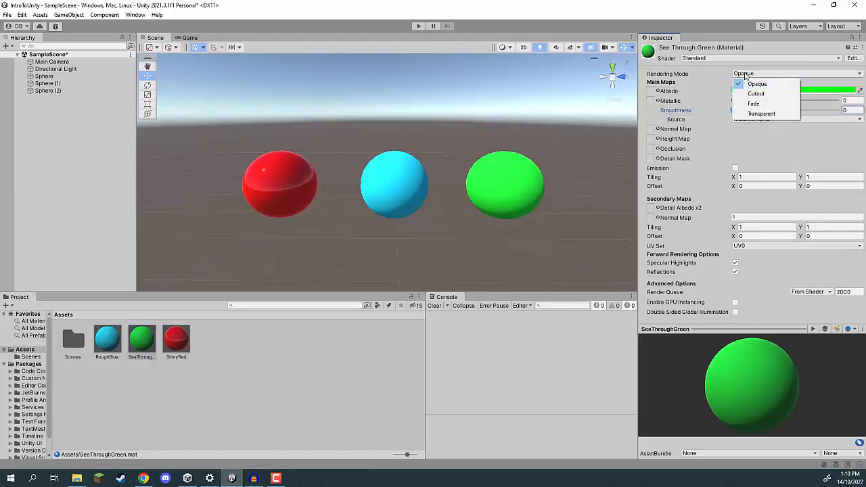
{"action": "left_click", "coordinate": [749, 114]}
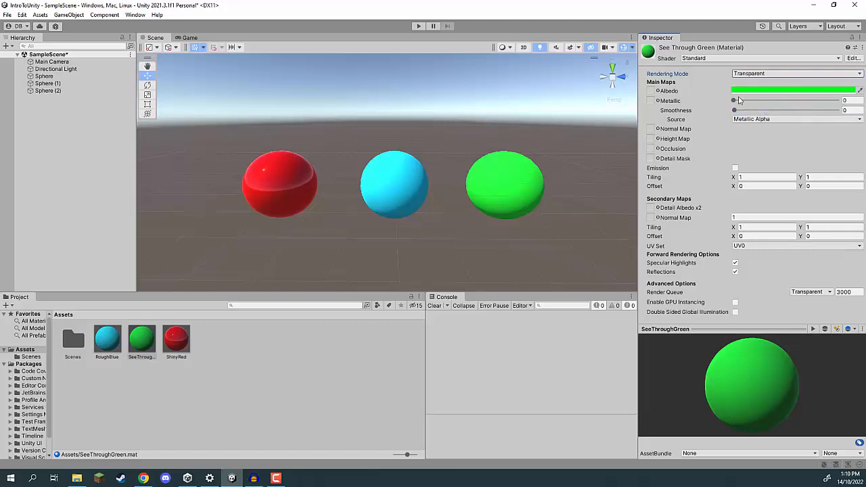
{"action": "left_click", "coordinate": [748, 93]}
{"action": "left_click_drag", "start_coordinate": [771, 74], "coordinate": [627, 68]}
{"action": "mouse_move", "coordinate": [630, 246]}
{"action": "left_mouse_down"}
{"action": "mouse_move", "coordinate": [642, 247]}
{"action": "mouse_move", "coordinate": [630, 247]}
{"action": "left_mouse_up"}
{"action": "left_click", "coordinate": [251, 347]}
{"action": "right_click_drag", "start_coordinate": [420, 175], "coordinate": [324, 131]}
{"action": "right_click_drag", "start_coordinate": [341, 168], "coordinate": [573, 218]}
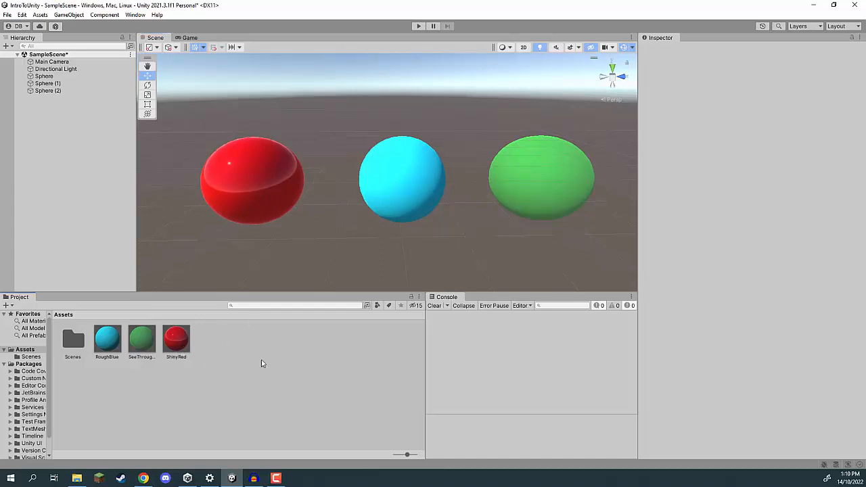
Step: Open the RoughBlue material's settings, shrink its preview area, and apply the material to the middle sphere
{"action": "right_click", "coordinate": [219, 353]}
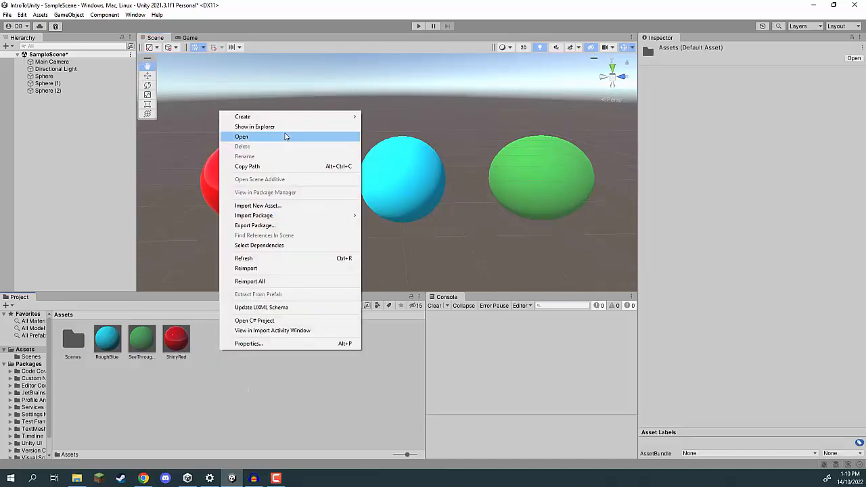
{"action": "left_click", "coordinate": [174, 387]}
{"action": "left_click", "coordinate": [112, 353]}
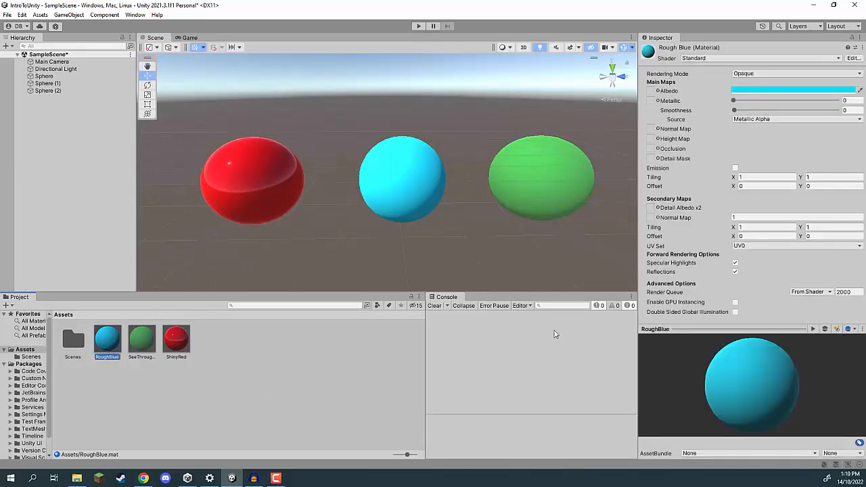
{"action": "left_click_drag", "start_coordinate": [733, 330], "coordinate": [734, 366]}
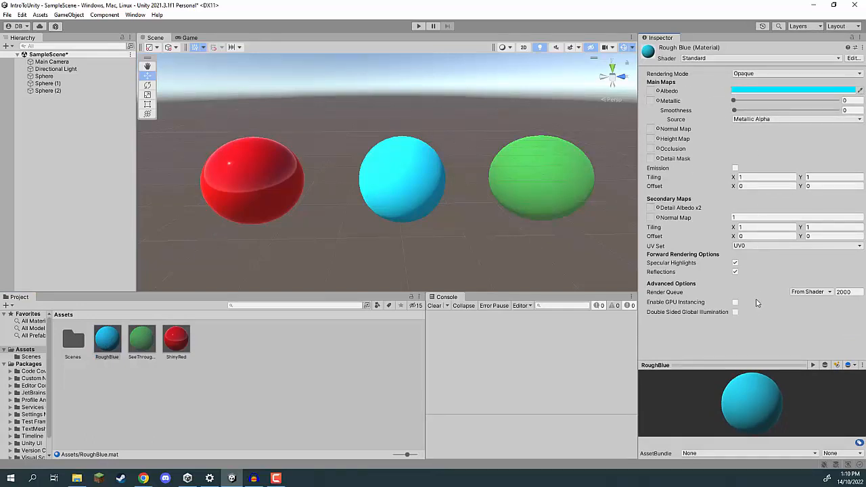
{"action": "left_click_drag", "start_coordinate": [107, 341], "coordinate": [400, 180]}
Step: Expand the middle sphere's Mesh Renderer materials, swap Element 0 to ShinyRed, and set it back to RoughBlue
{"action": "left_click", "coordinate": [395, 178]}
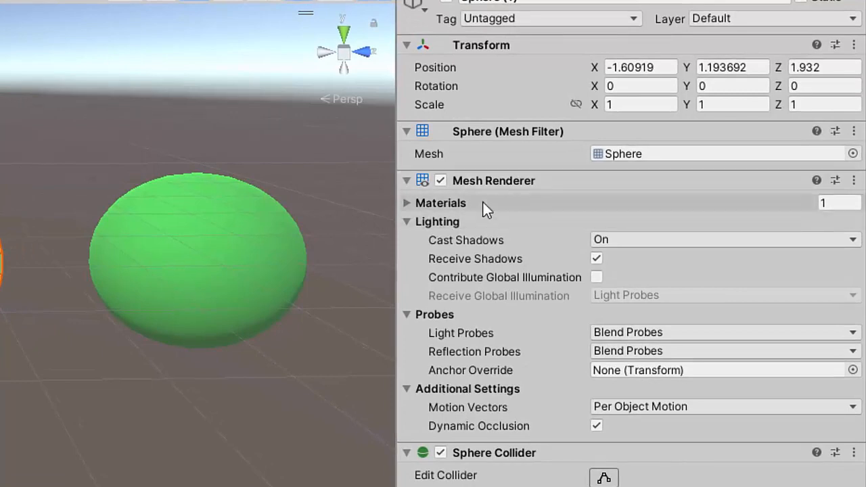
{"action": "left_click", "coordinate": [406, 203]}
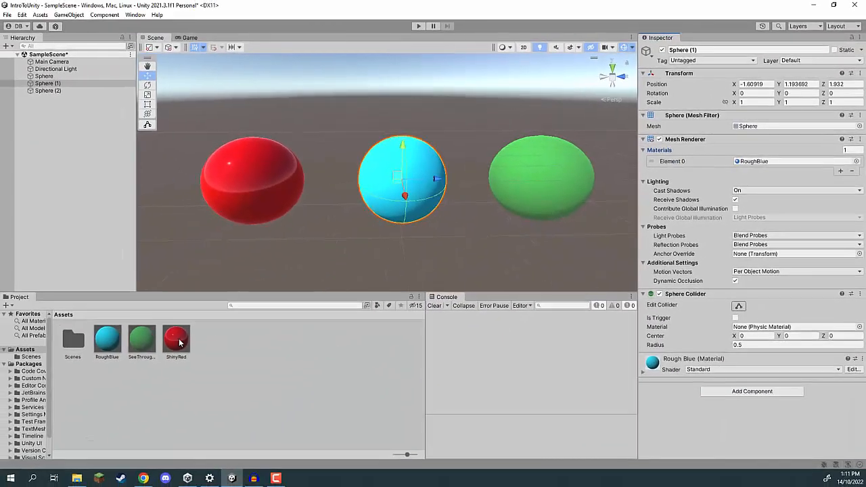
{"action": "left_click_drag", "start_coordinate": [180, 343], "coordinate": [757, 160]}
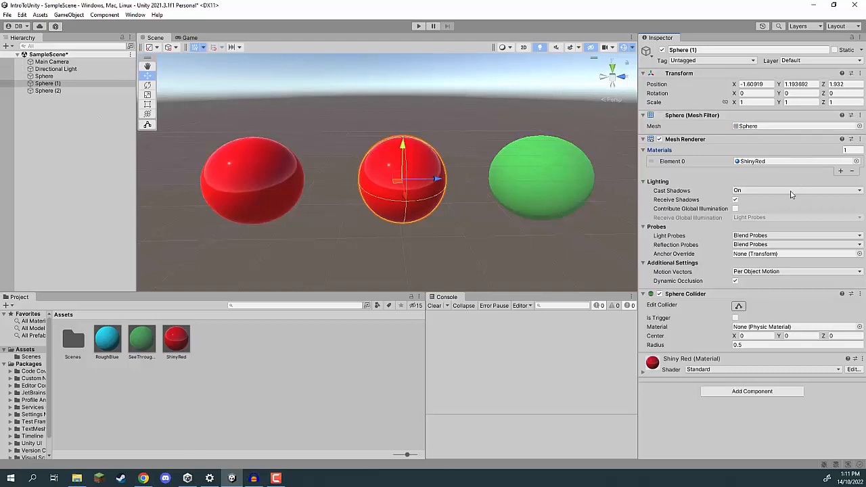
{"action": "left_click_drag", "start_coordinate": [107, 338], "coordinate": [745, 165]}
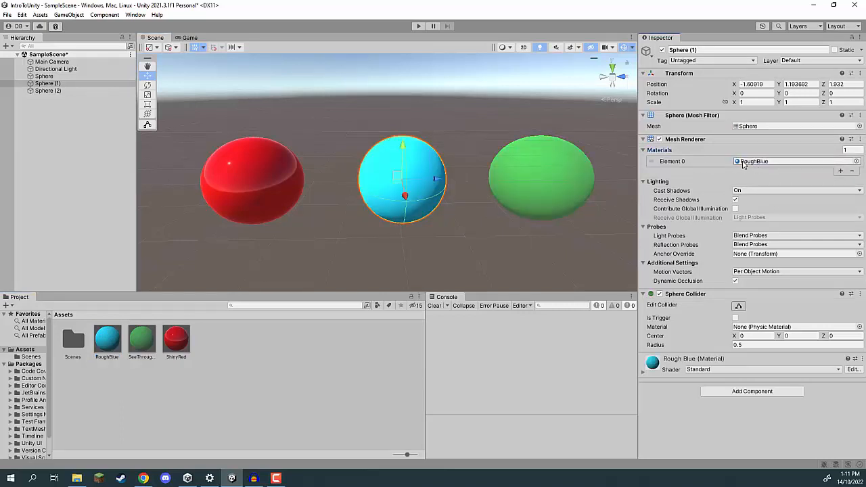
Step: Try other materials on the middle sphere from the material picker, including ShinyRed and Sprites-Default, and return it to RoughBlue
{"action": "left_click", "coordinate": [856, 165]}
{"action": "left_click_drag", "start_coordinate": [701, 115], "coordinate": [511, 57]}
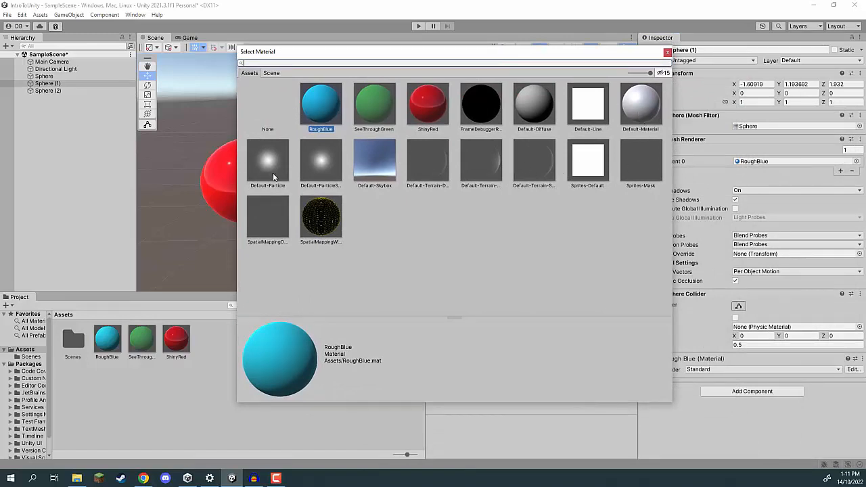
{"action": "left_click", "coordinate": [360, 100]}
{"action": "left_click", "coordinate": [424, 101]}
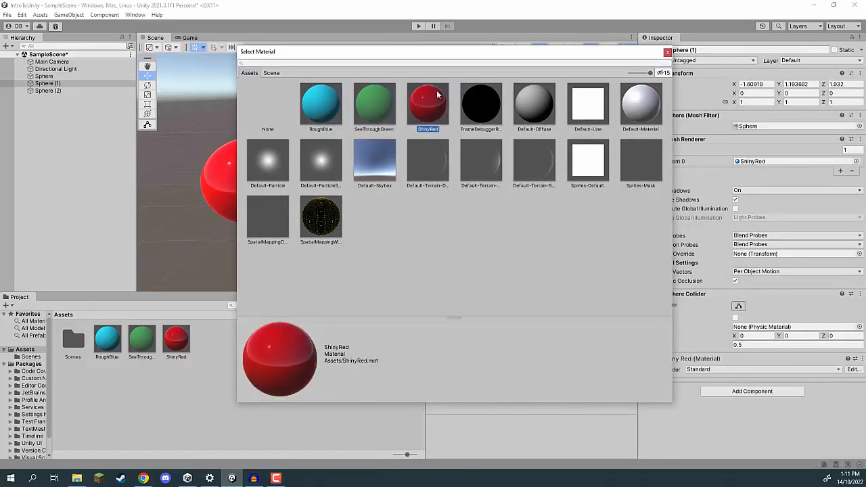
{"action": "left_click_drag", "start_coordinate": [446, 54], "coordinate": [650, 115]}
{"action": "left_click", "coordinate": [721, 167]}
{"action": "left_click", "coordinate": [699, 173]}
{"action": "left_click", "coordinate": [796, 177]}
{"action": "left_click", "coordinate": [785, 227]}
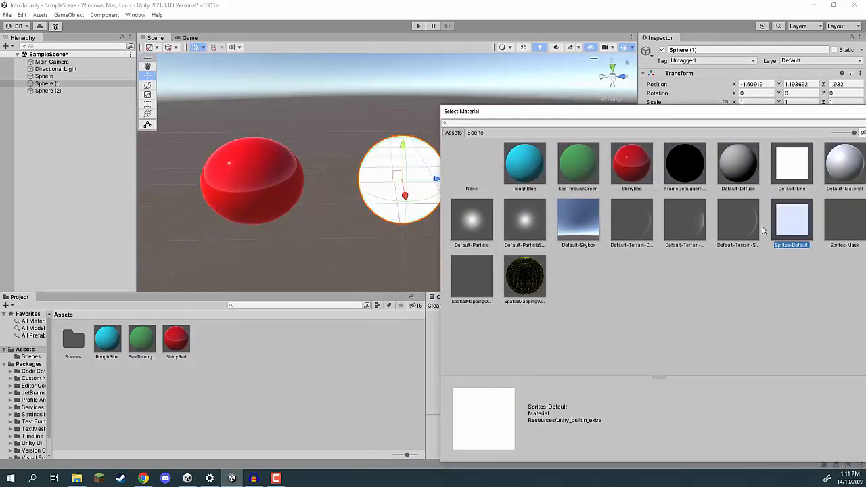
{"action": "left_click", "coordinate": [527, 170]}
{"action": "left_click_drag", "start_coordinate": [597, 113], "coordinate": [356, 115]}
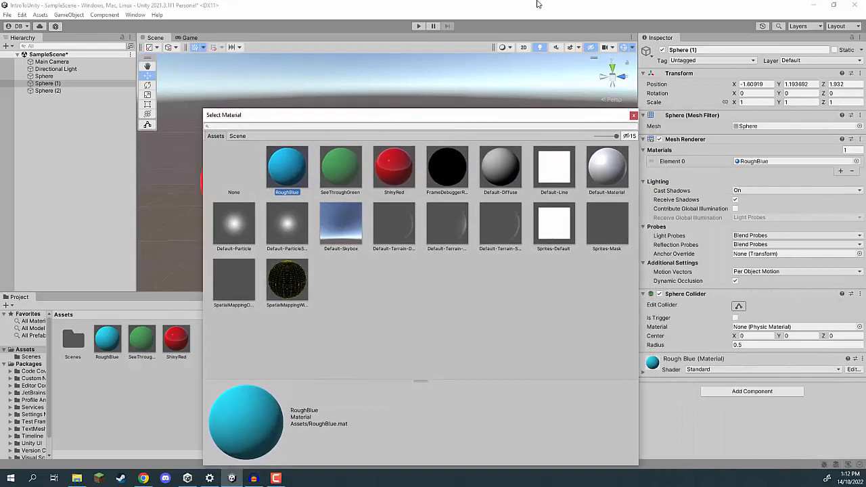
{"action": "left_click", "coordinate": [537, 4]}
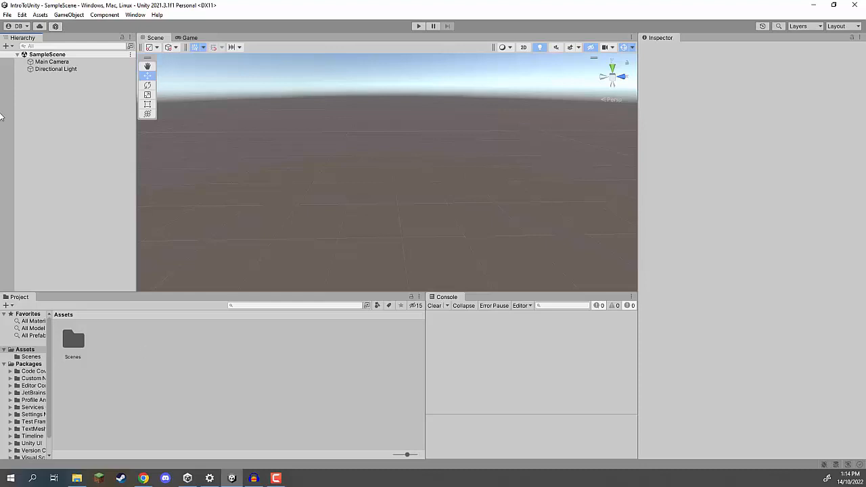
Step: Create a cube in the scene and name it TestPrefab
{"action": "right_click", "coordinate": [41, 102]}
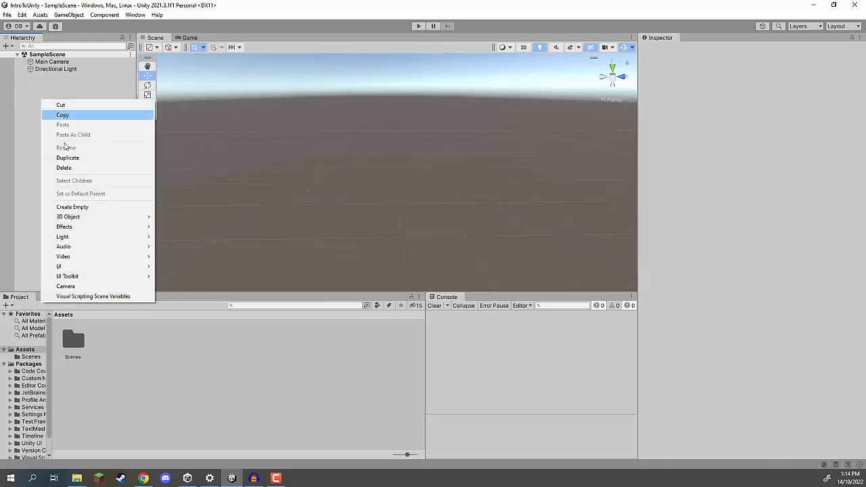
{"action": "mouse_move", "coordinate": [71, 217]}
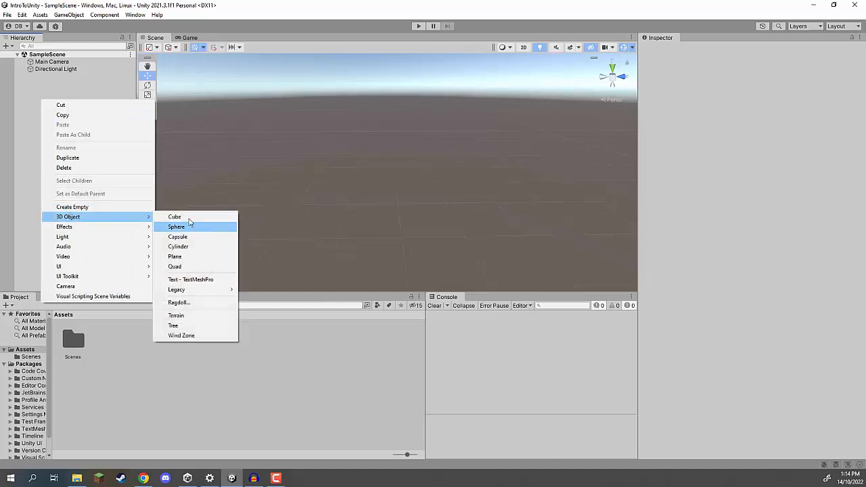
{"action": "left_click", "coordinate": [188, 217]}
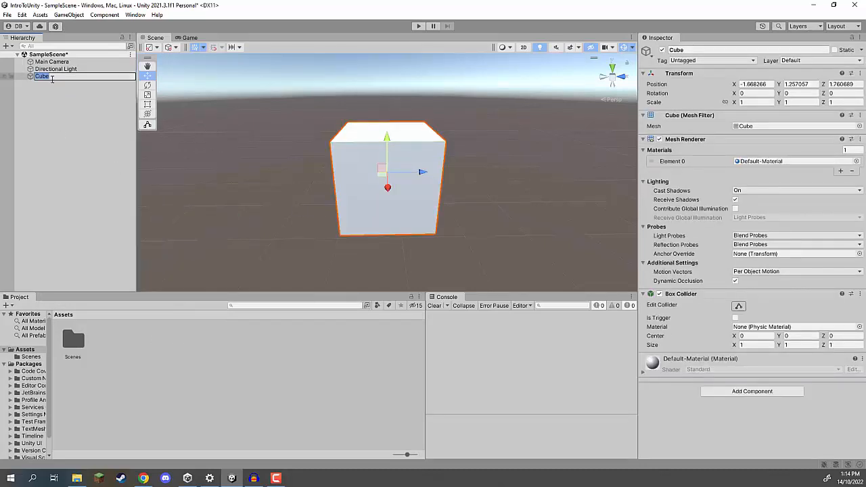
{"action": "type", "text": "TestPrefab"}
{"action": "key", "text": "Return"}
{"action": "left_click_drag", "start_coordinate": [234, 156], "coordinate": [307, 153], "text": "alt"}
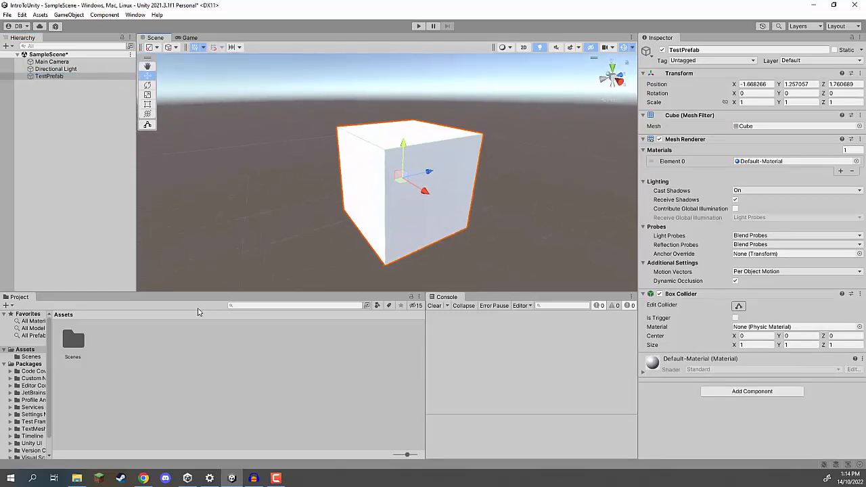
Step: Create a material named MyMat in the Assets folder and apply it to the TestPrefab cube
{"action": "right_click", "coordinate": [111, 359]}
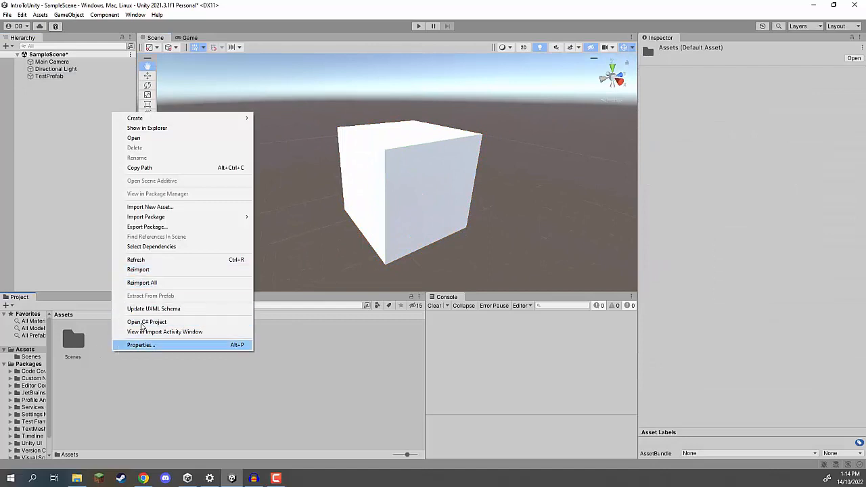
{"action": "mouse_move", "coordinate": [176, 119]}
{"action": "left_click", "coordinate": [295, 273]}
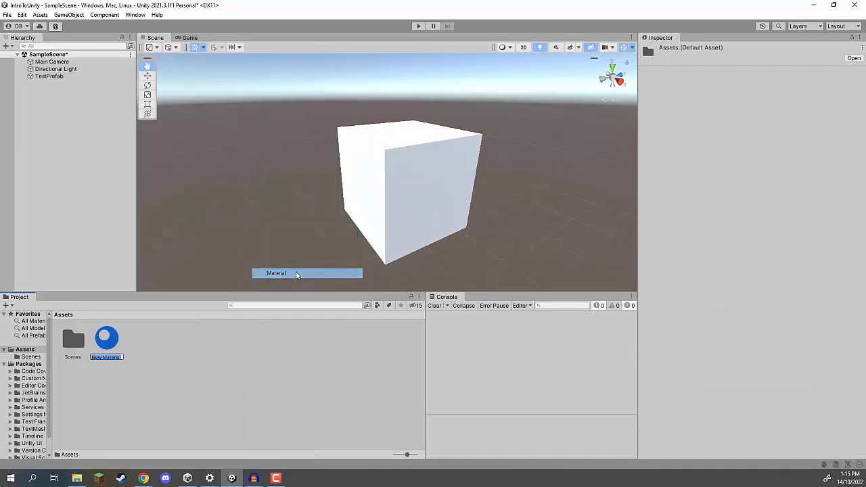
{"action": "type", "text": "MyMat"}
{"action": "key", "text": "Return"}
{"action": "right_click_drag", "start_coordinate": [292, 266], "coordinate": [290, 263]}
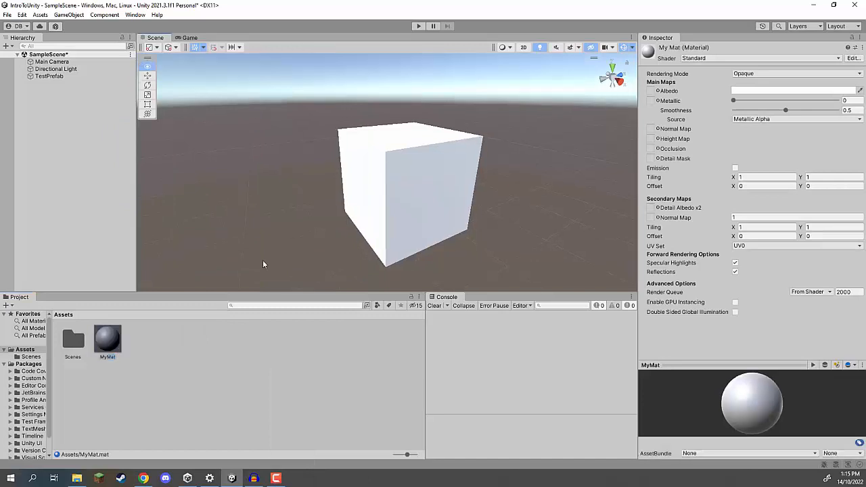
{"action": "left_click_drag", "start_coordinate": [112, 341], "coordinate": [372, 190]}
Step: Set MyMat's Smoothness to 0 and its Albedo to pure red (FF0000)
{"action": "left_click_drag", "start_coordinate": [784, 110], "coordinate": [729, 108]}
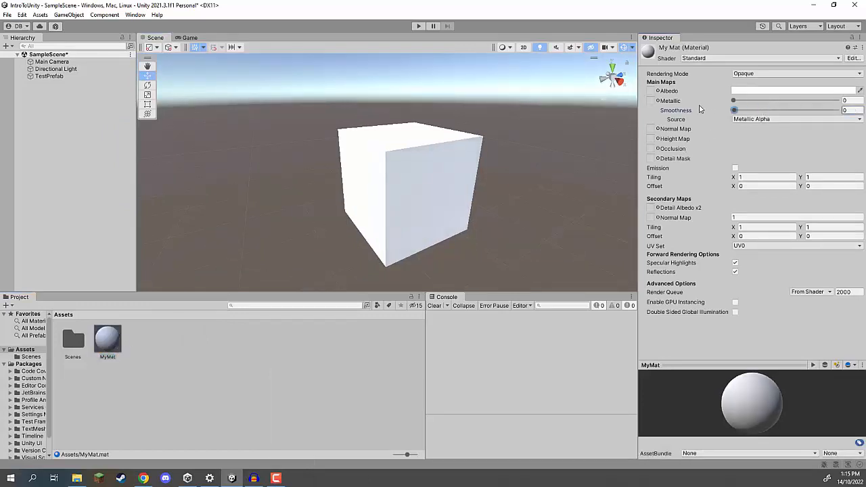
{"action": "left_click", "coordinate": [755, 88]}
{"action": "left_click_drag", "start_coordinate": [801, 154], "coordinate": [829, 133]}
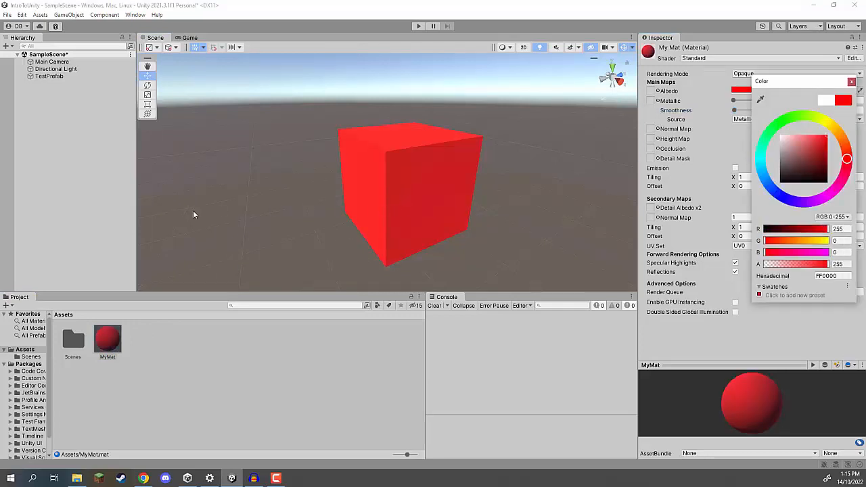
{"action": "left_click", "coordinate": [220, 212]}
{"action": "right_click_drag", "start_coordinate": [209, 164], "coordinate": [368, 178]}
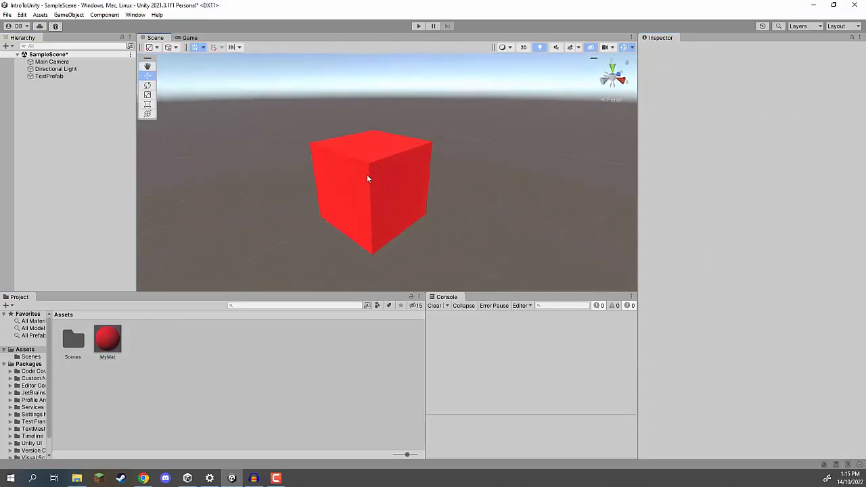
Step: Turn the red TestPrefab cube into a prefab asset in the Assets folder
{"action": "left_click", "coordinate": [367, 178]}
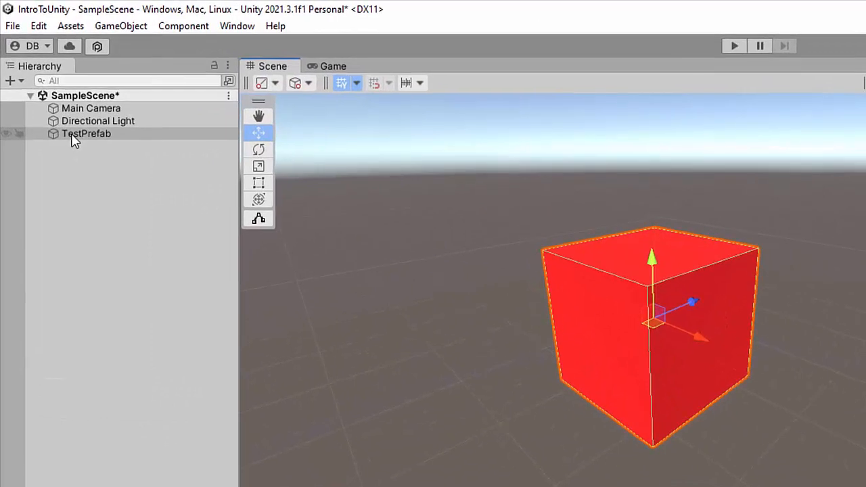
{"action": "left_click_drag", "start_coordinate": [42, 80], "coordinate": [83, 113]}
{"action": "left_click_drag", "start_coordinate": [140, 190], "coordinate": [316, 278]}
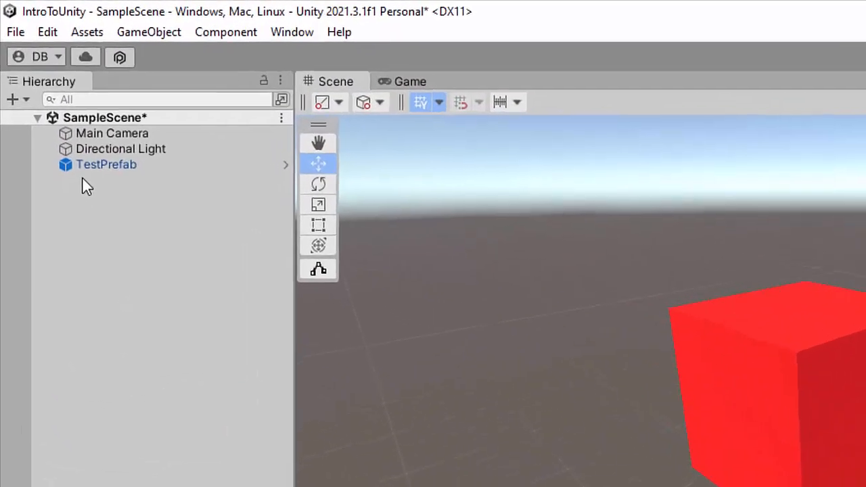
Step: Compare the TestPrefab instance in the scene with the TestPrefab asset by viewing the properties of each
{"action": "left_click", "coordinate": [87, 168]}
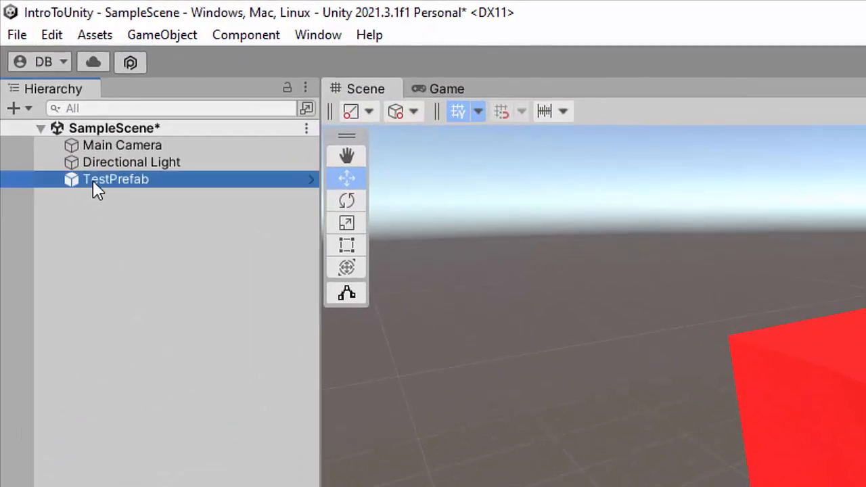
{"action": "left_click", "coordinate": [79, 192]}
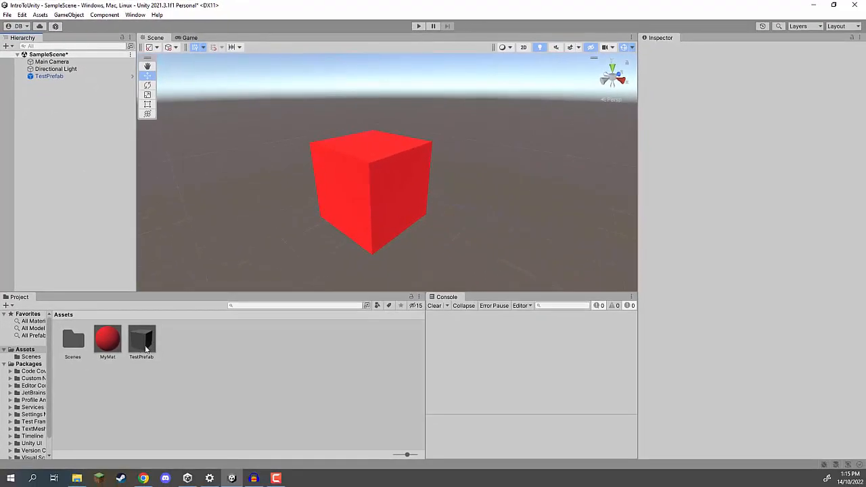
{"action": "left_click", "coordinate": [144, 346]}
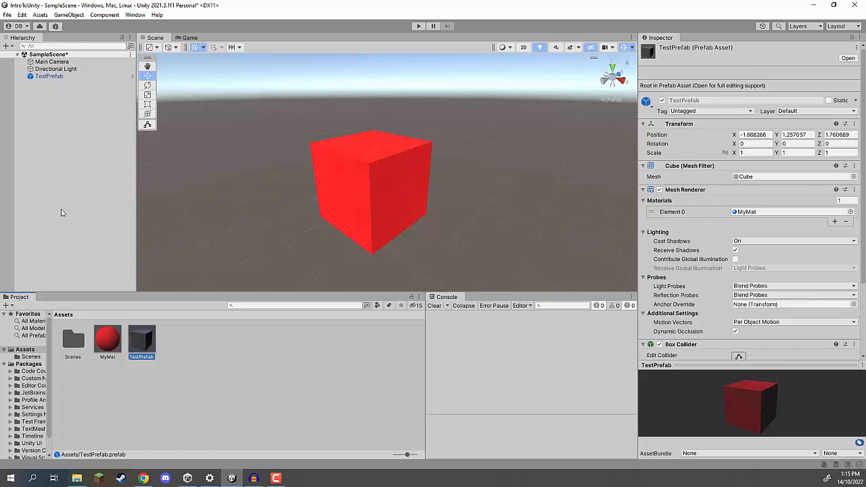
{"action": "left_click", "coordinate": [54, 78]}
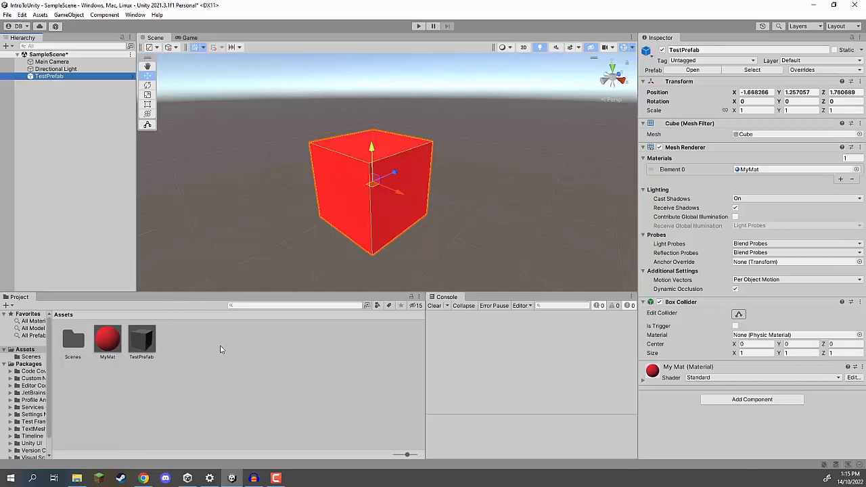
{"action": "left_click", "coordinate": [380, 212]}
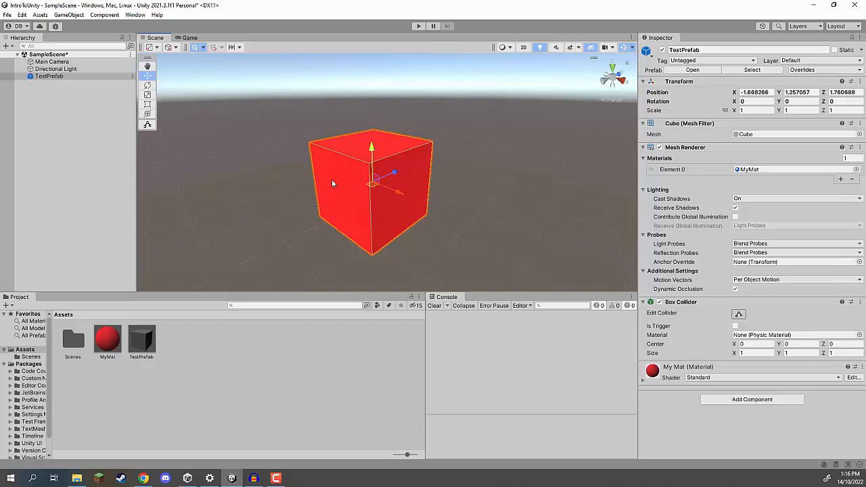
Step: Place a second TestPrefab instance beside the original cube at about X 0.5, Y 1.4, Z 2.0
{"action": "left_click_drag", "start_coordinate": [281, 158], "coordinate": [378, 171], "text": "alt"}
{"action": "left_click", "coordinate": [224, 333]}
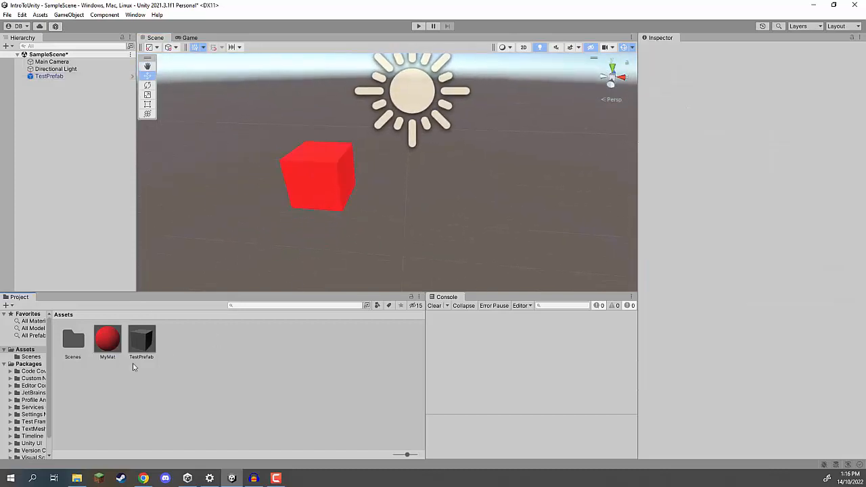
{"action": "left_click", "coordinate": [140, 339]}
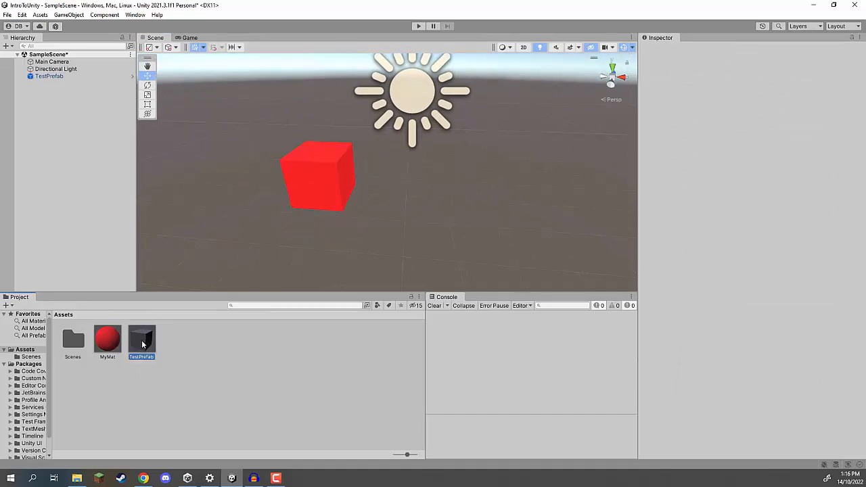
{"action": "left_click_drag", "start_coordinate": [140, 346], "coordinate": [435, 154]}
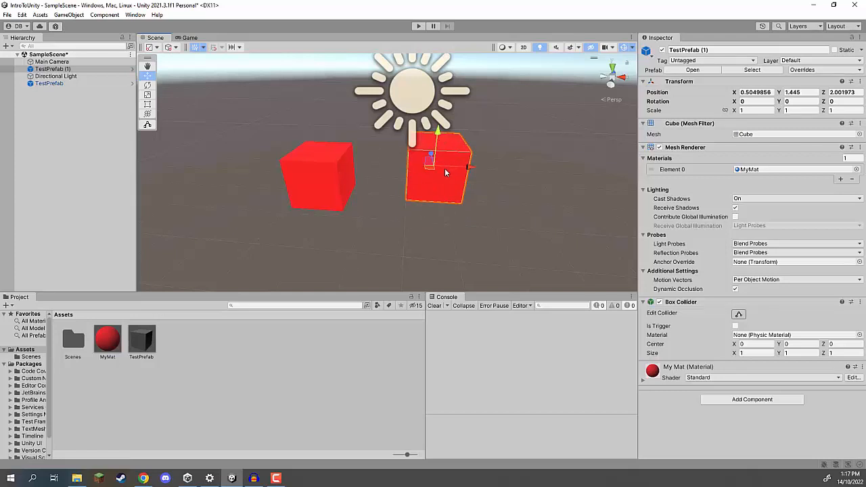
Step: Place a third TestPrefab instance beyond the second cube, reposition it freehand, and view all three cubes together
{"action": "left_click_drag", "start_coordinate": [333, 205], "coordinate": [420, 196], "text": "alt"}
{"action": "left_click_drag", "start_coordinate": [141, 339], "coordinate": [478, 104]}
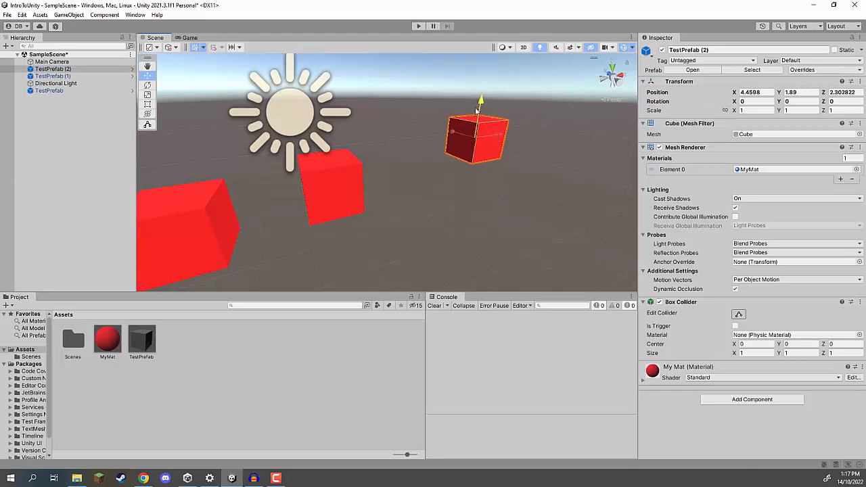
{"action": "left_click_drag", "start_coordinate": [477, 142], "coordinate": [450, 195]}
{"action": "left_click_drag", "start_coordinate": [355, 189], "coordinate": [392, 163], "text": "alt"}
{"action": "left_click", "coordinate": [74, 132]}
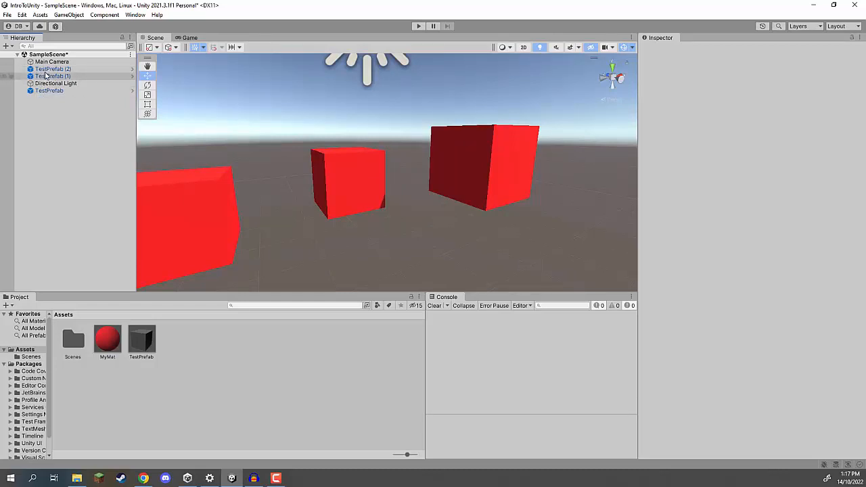
{"action": "mouse_move", "coordinate": [373, 177]}
{"action": "right_mouse_down"}
{"action": "mouse_move", "coordinate": [354, 182]}
{"action": "mouse_move", "coordinate": [379, 182]}
{"action": "mouse_move", "coordinate": [371, 185]}
{"action": "right_mouse_up"}
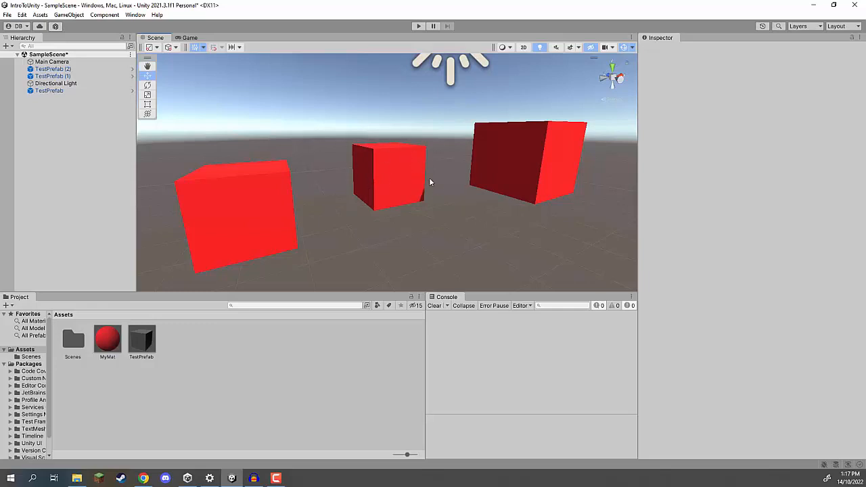
Step: Set the original TestPrefab instance's scale to 1.5 on the X, Y and Z axes
{"action": "left_click", "coordinate": [536, 162]}
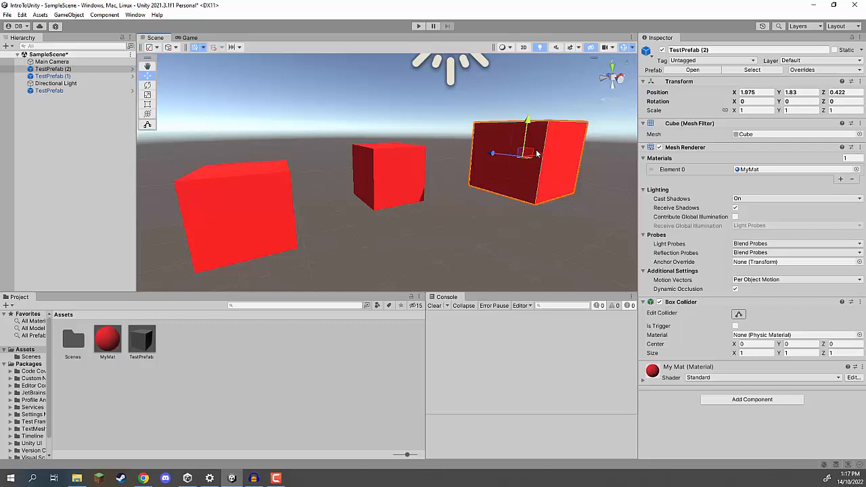
{"action": "left_click", "coordinate": [41, 91]}
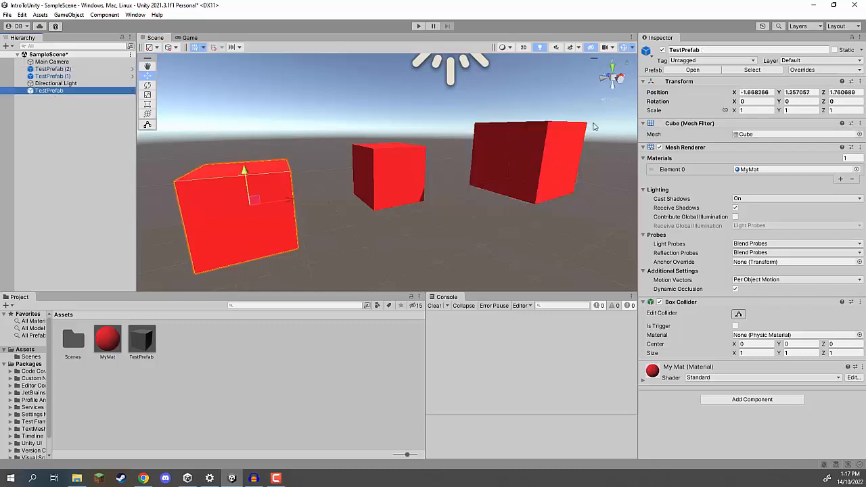
{"action": "left_click", "coordinate": [753, 110]}
{"action": "type", "text": "1.5"}
{"action": "key", "text": "Tab"}
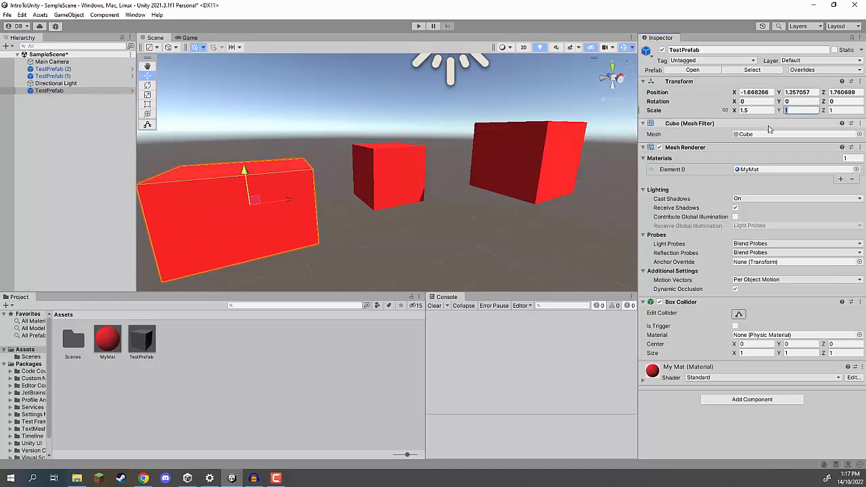
{"action": "type", "text": "1.5"}
{"action": "key", "text": "Tab"}
{"action": "type", "text": "1.5"}
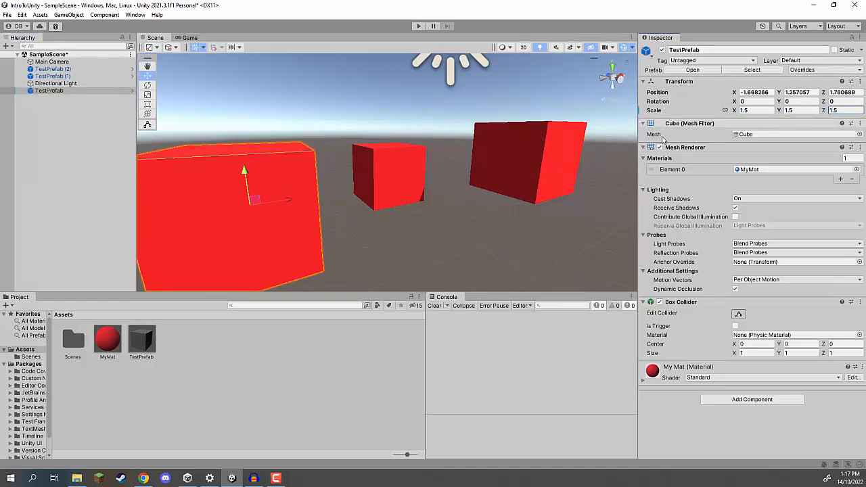
Step: Try to enlarge the other two TestPrefab instances freehand with the Scale tool
{"action": "left_click", "coordinate": [392, 169]}
{"action": "key", "text": "r"}
{"action": "left_click_drag", "start_coordinate": [392, 170], "coordinate": [400, 159]}
{"action": "left_click", "coordinate": [524, 158]}
{"action": "left_click_drag", "start_coordinate": [524, 158], "coordinate": [543, 138]}
Step: Undo the scale changes made to the individual TestPrefab instances
{"action": "key", "text": "ctrl+z"}
{"action": "key", "text": "ctrl+z"}
{"action": "key", "text": "ctrl+z"}
{"action": "key", "text": "ctrl+z"}
{"action": "key", "text": "ctrl+z"}
{"action": "key", "text": "ctrl+z"}
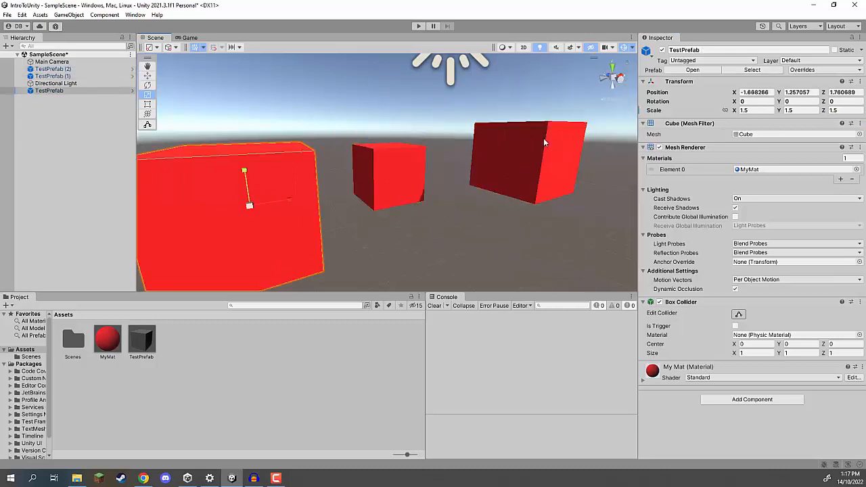
{"action": "key", "text": "ctrl+z"}
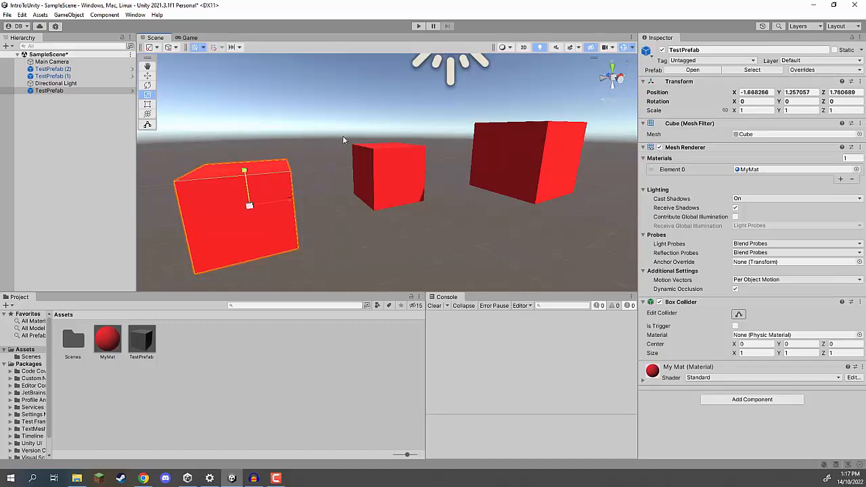
Step: Set the TestPrefab asset's scale to 1.5 on all three axes and check the scale of the third instance
{"action": "left_click", "coordinate": [150, 345]}
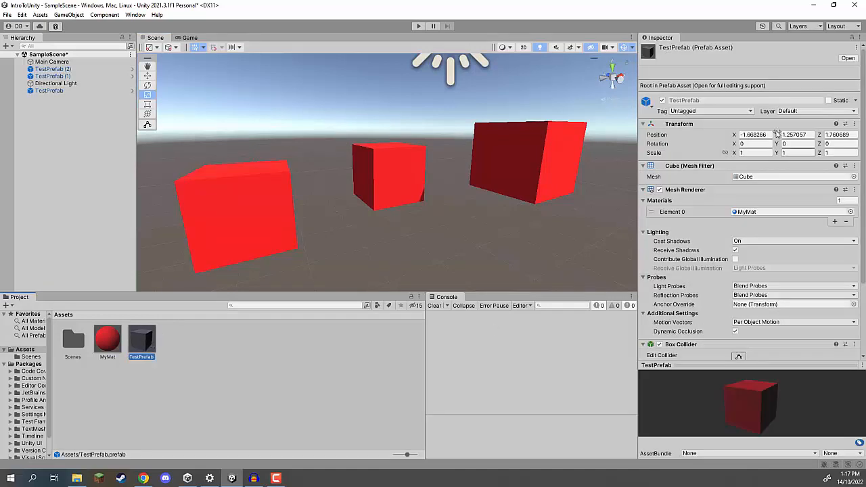
{"action": "scroll", "coordinate": [765, 193], "scroll_direction": "down", "scroll_amount": 3}
{"action": "scroll", "coordinate": [761, 226], "scroll_direction": "up", "scroll_amount": 3}
{"action": "left_click", "coordinate": [755, 153]}
{"action": "type", "text": "1.5"}
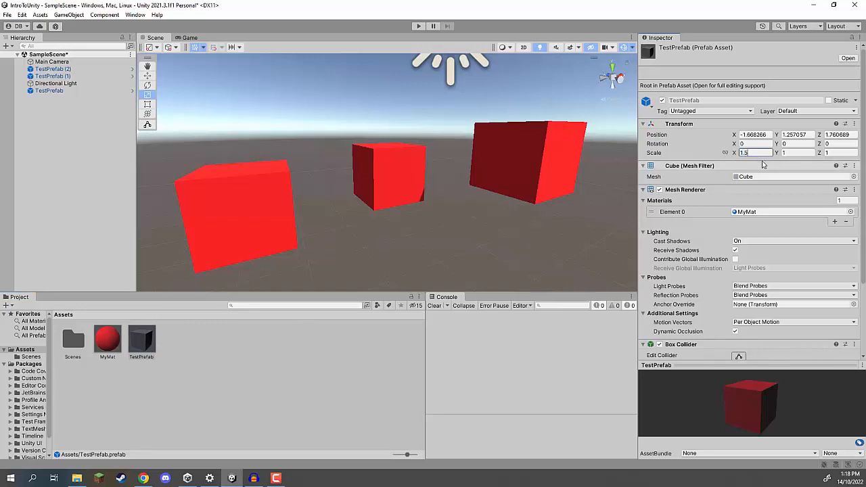
{"action": "key", "text": "Tab"}
{"action": "type", "text": "1.5"}
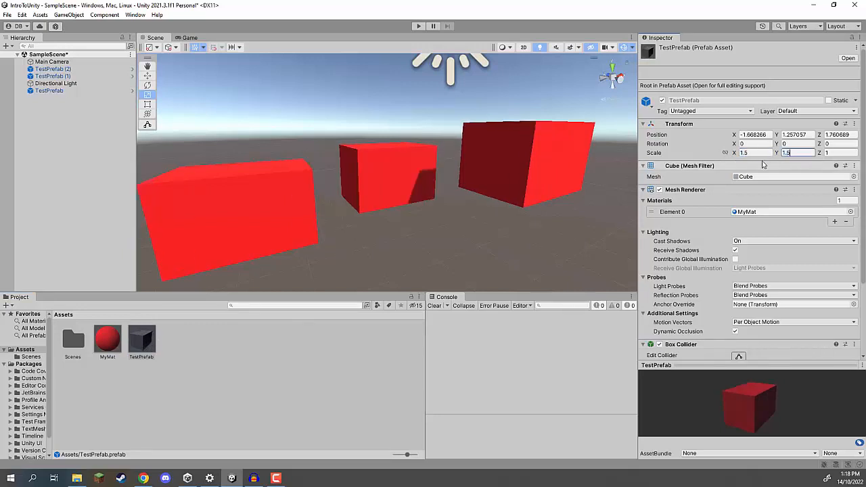
{"action": "key", "text": "Tab"}
{"action": "type", "text": "1.5"}
{"action": "right_click", "coordinate": [763, 165]}
{"action": "left_click", "coordinate": [725, 155]}
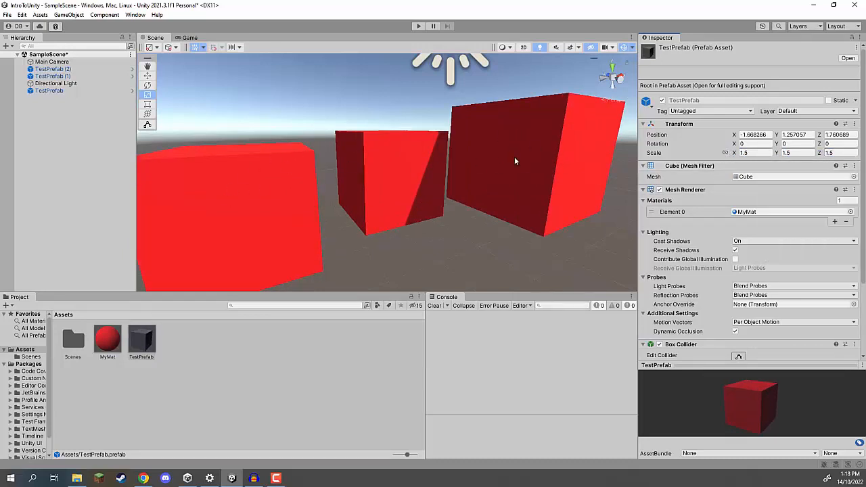
{"action": "left_click", "coordinate": [558, 152]}
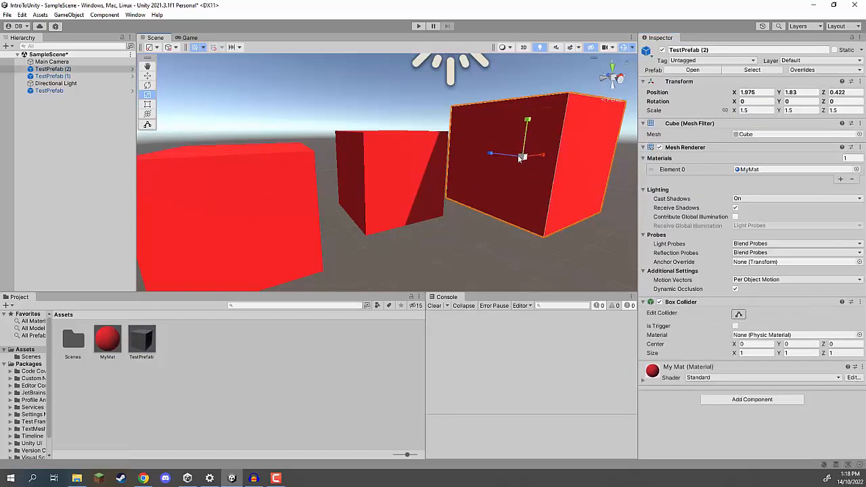
Step: Set the TestPrefab asset's scale back to 1 on all three axes
{"action": "left_click", "coordinate": [150, 341]}
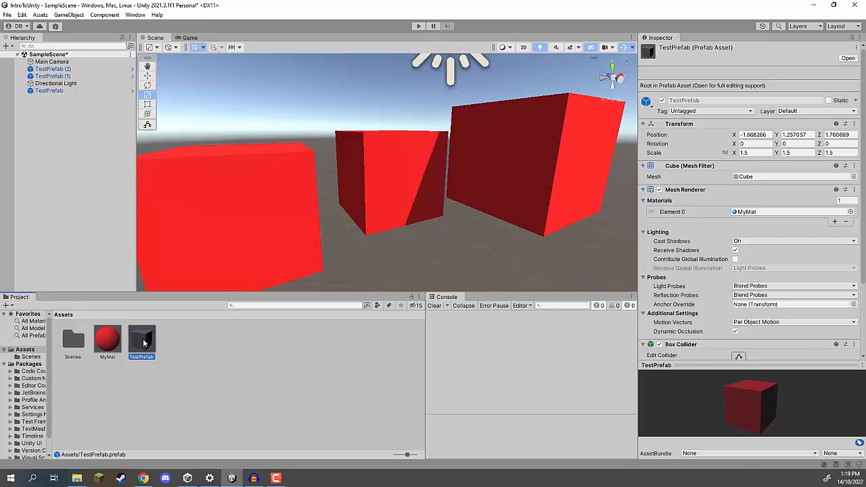
{"action": "left_click", "coordinate": [146, 369]}
{"action": "left_click", "coordinate": [143, 342]}
{"action": "left_click", "coordinate": [755, 152]}
{"action": "type", "text": "1"}
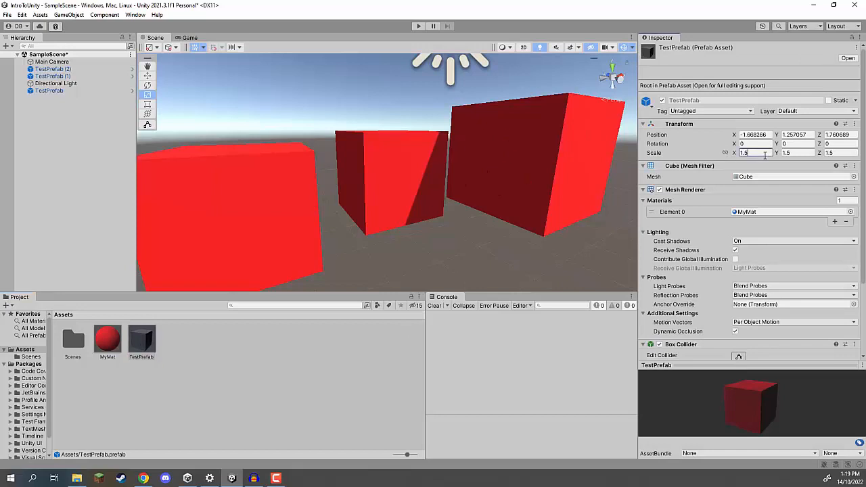
{"action": "left_click", "coordinate": [787, 153]}
{"action": "type", "text": "1"}
{"action": "left_click", "coordinate": [839, 152]}
{"action": "type", "text": "1"}
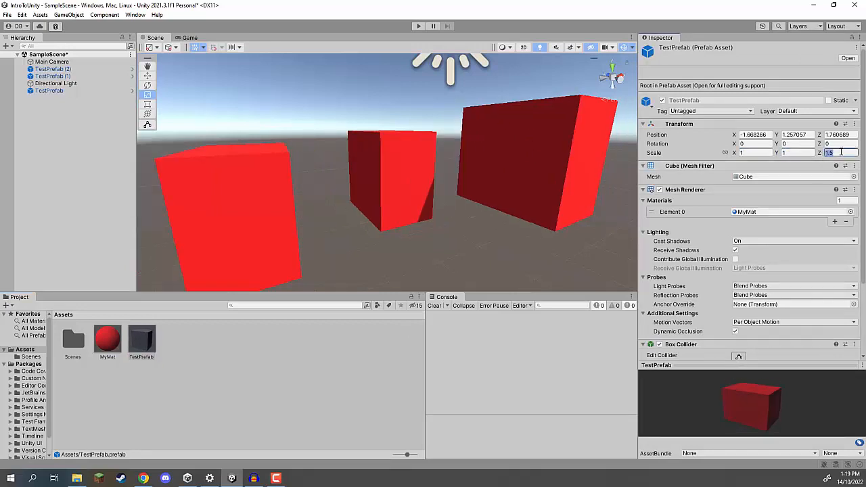
{"action": "key", "text": "Return"}
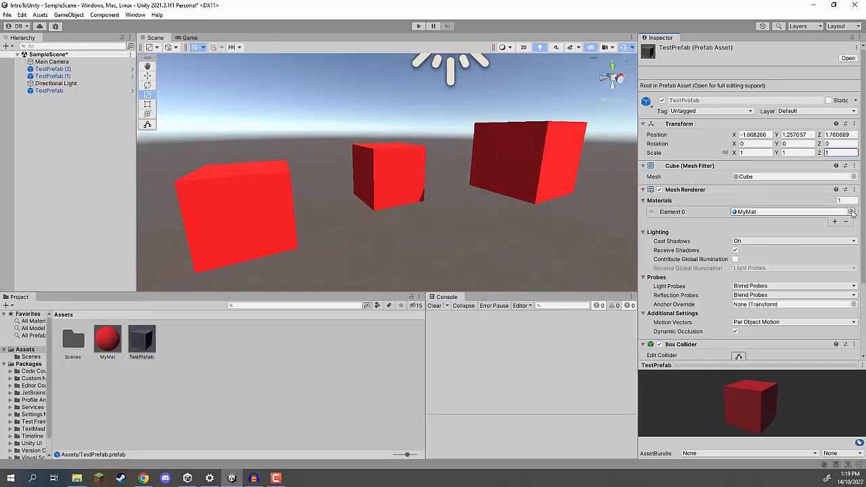
Step: Change the TestPrefab asset's material to Default-Material and switch it back to MyMat
{"action": "left_click", "coordinate": [851, 212]}
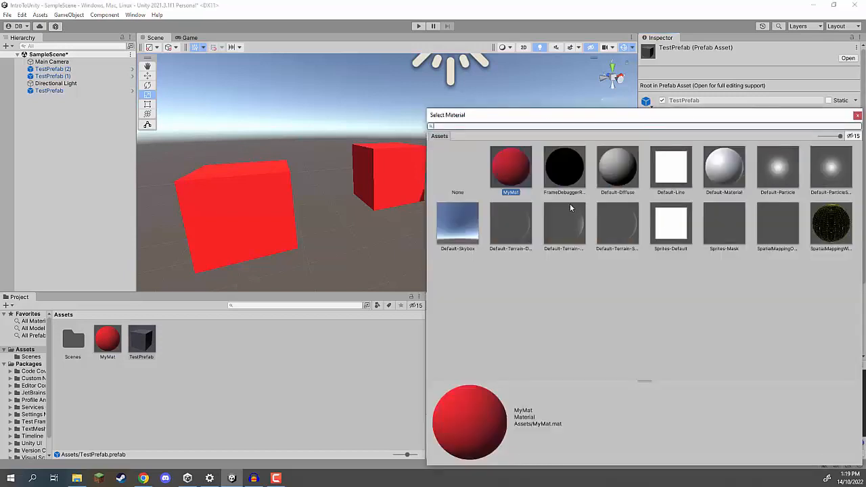
{"action": "double_click", "coordinate": [720, 175]}
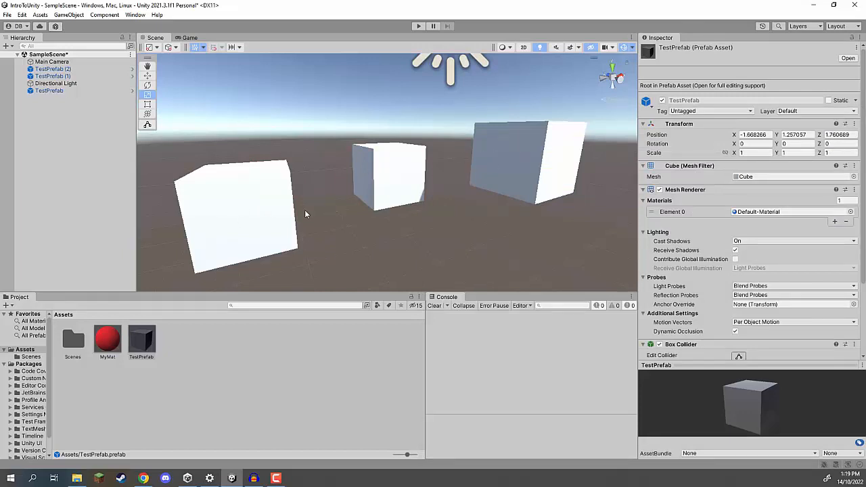
{"action": "left_click", "coordinate": [851, 212]}
{"action": "double_click", "coordinate": [503, 166]}
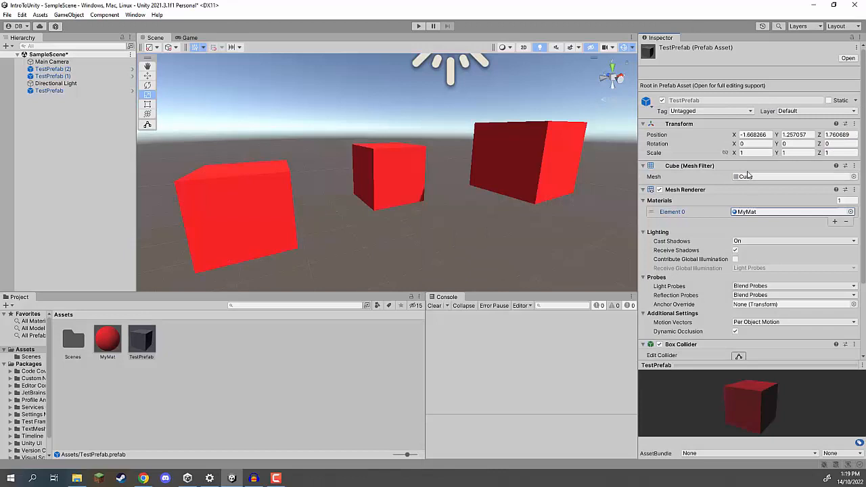
Step: Examine the components and properties of the TestPrefab asset
{"action": "left_click", "coordinate": [143, 345]}
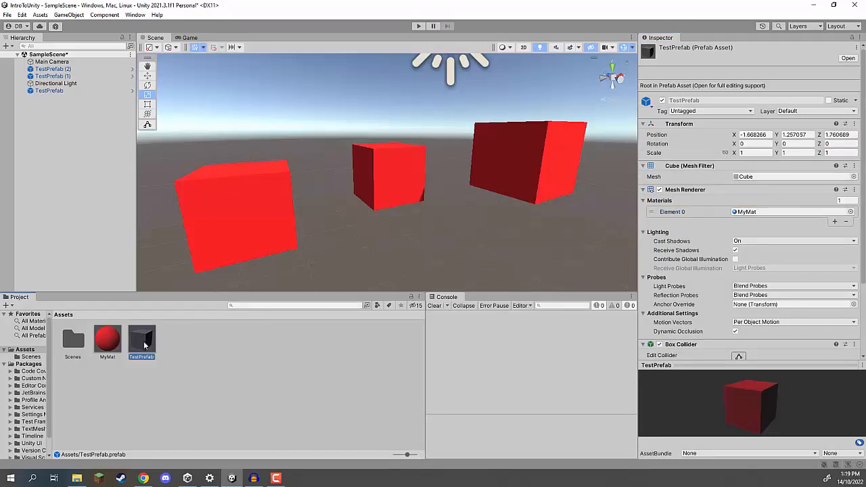
{"action": "scroll", "coordinate": [684, 205], "scroll_direction": "down", "scroll_amount": 3}
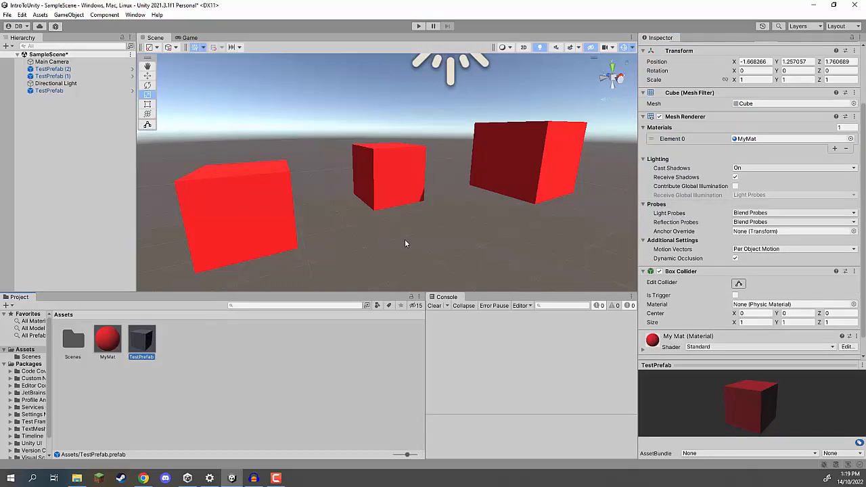
{"action": "left_click", "coordinate": [155, 133]}
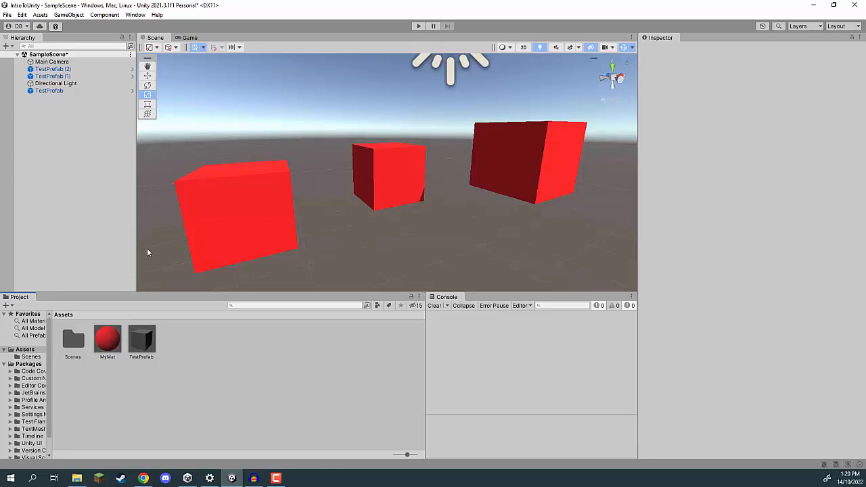
{"action": "left_click", "coordinate": [143, 344]}
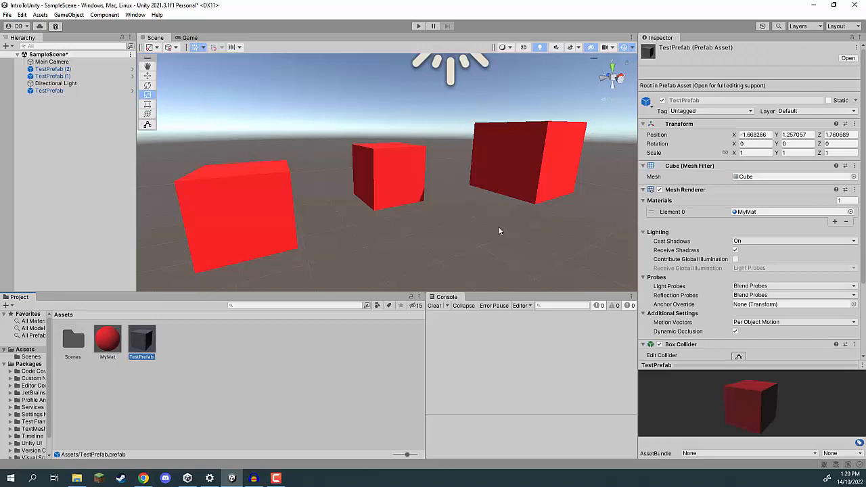
Step: Open the TestPrefab asset for editing and add a Sphere as a child of its cube
{"action": "double_click", "coordinate": [140, 344]}
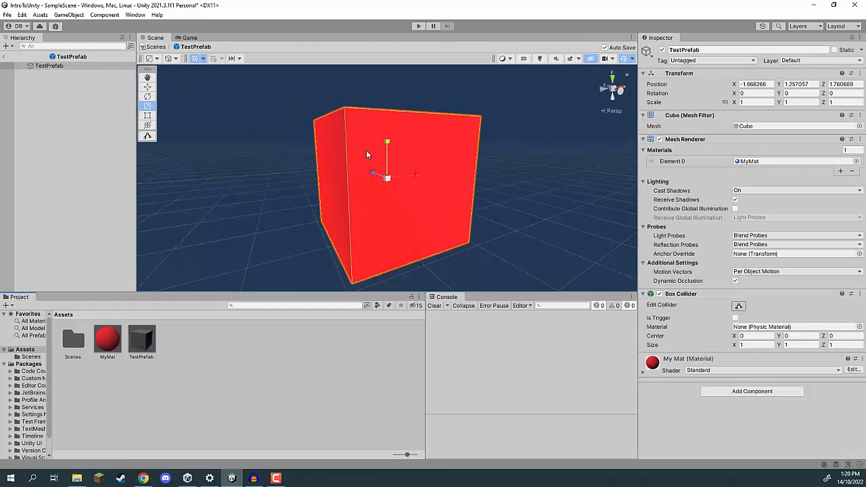
{"action": "left_click", "coordinate": [39, 95]}
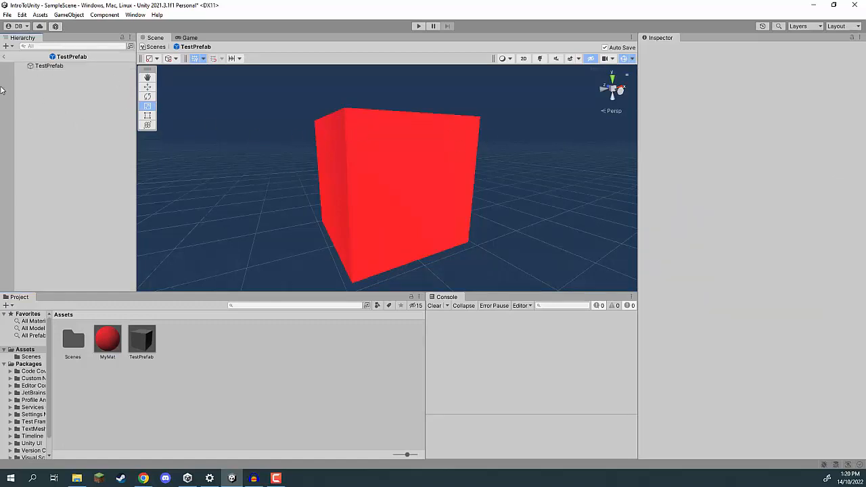
{"action": "left_click", "coordinate": [34, 67]}
{"action": "right_click", "coordinate": [48, 71]}
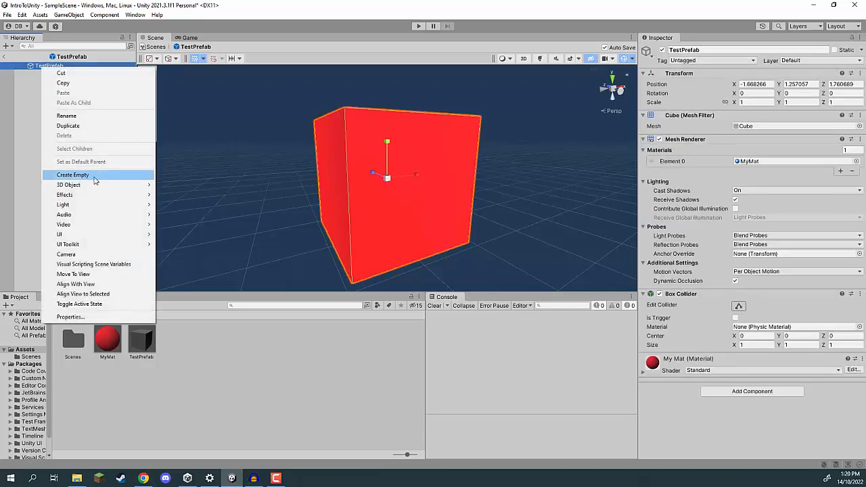
{"action": "mouse_move", "coordinate": [95, 185]}
{"action": "left_click", "coordinate": [190, 197]}
Step: Move the child sphere along the Z axis so that it protrudes partly from one face of the cube
{"action": "key", "text": "f"}
{"action": "left_click_drag", "start_coordinate": [407, 181], "coordinate": [511, 184]}
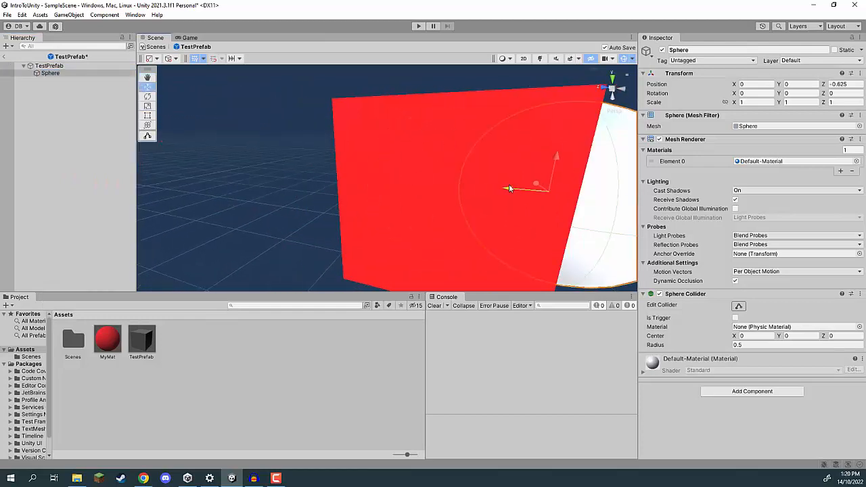
{"action": "scroll", "coordinate": [510, 184], "scroll_direction": "down", "scroll_amount": 3}
{"action": "left_click_drag", "start_coordinate": [385, 193], "coordinate": [360, 189]}
{"action": "left_click", "coordinate": [92, 154]}
{"action": "left_click_drag", "start_coordinate": [370, 156], "coordinate": [304, 149], "text": "alt"}
{"action": "left_click_drag", "start_coordinate": [326, 178], "coordinate": [390, 167], "text": "alt"}
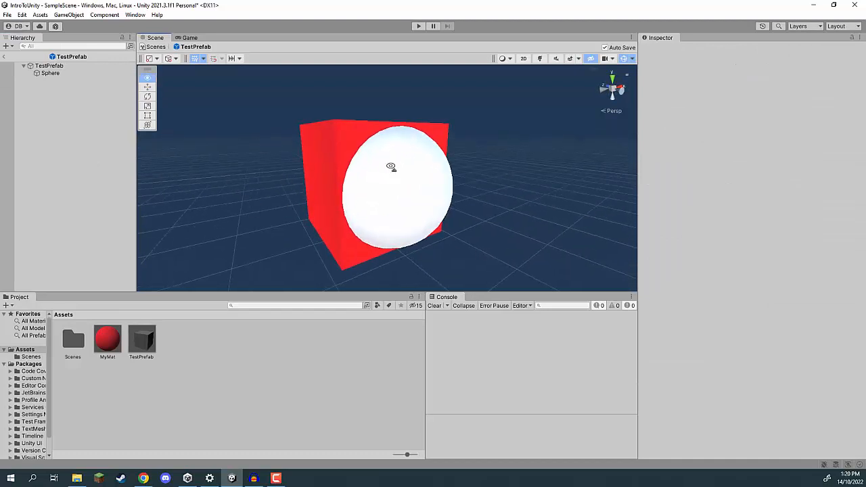
Step: Leave prefab editing and return to SampleScene with nothing selected
{"action": "left_click", "coordinate": [5, 59]}
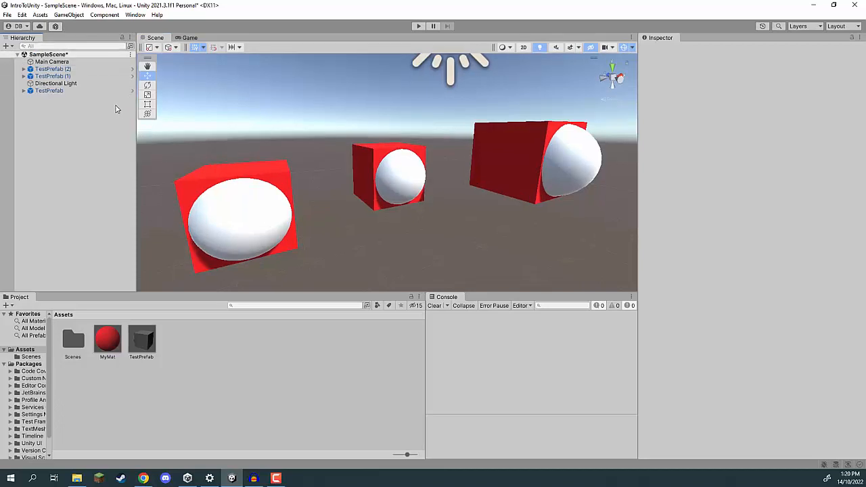
{"action": "left_click", "coordinate": [139, 339]}
{"action": "left_click", "coordinate": [291, 343]}
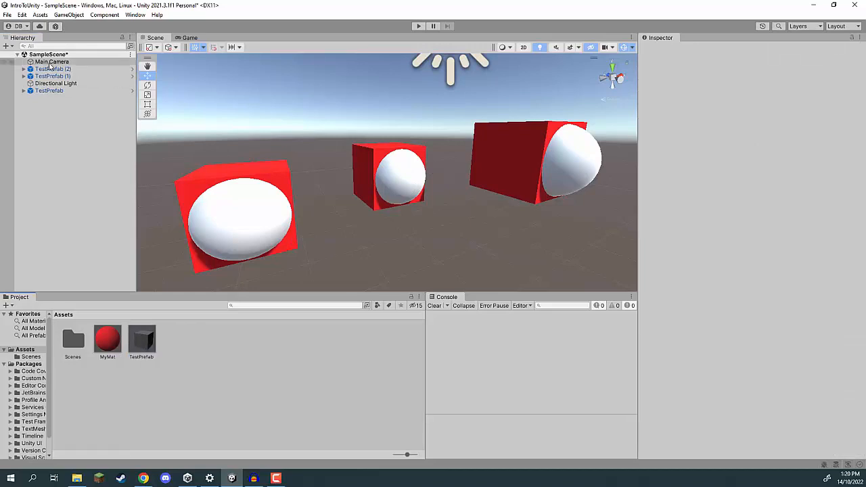
Step: Examine the TestPrefab instances with their added spheres from different viewpoints in the scene
{"action": "left_click", "coordinate": [69, 69]}
{"action": "left_click", "coordinate": [69, 76]}
{"action": "right_click_drag", "start_coordinate": [318, 145], "coordinate": [370, 146]}
{"action": "key", "text": "a"}
{"action": "key", "text": "w"}
{"action": "right_click_drag", "start_coordinate": [412, 191], "coordinate": [393, 174]}
{"action": "key", "text": "s"}
{"action": "key", "text": "w"}
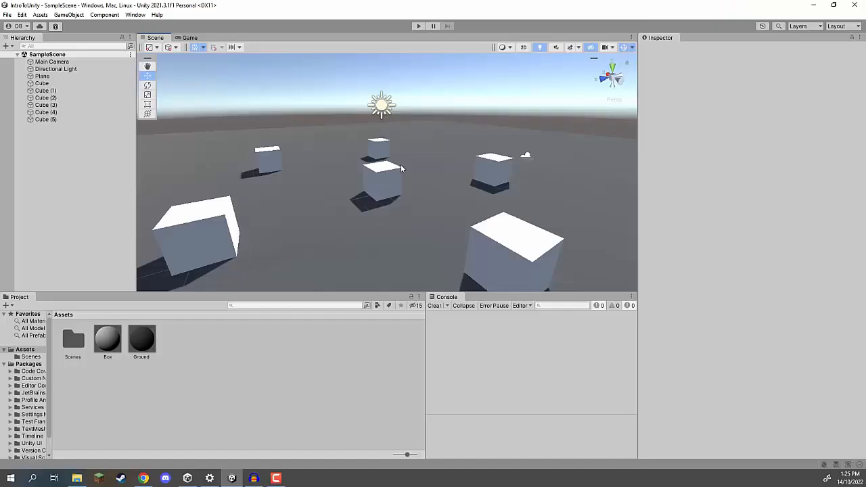
Step: Inspect the ground plane and several of the cubes standing on it, including their Ground and Box materials
{"action": "left_click_drag", "start_coordinate": [401, 165], "coordinate": [387, 222], "text": "alt"}
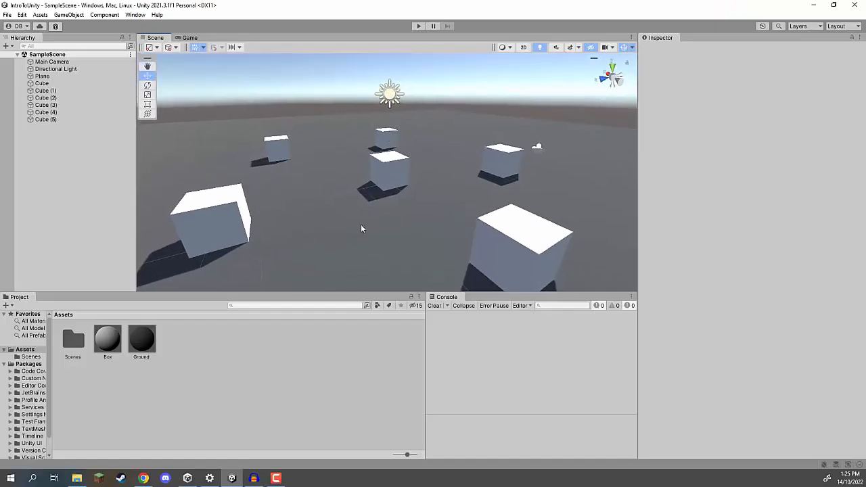
{"action": "left_click", "coordinate": [321, 177]}
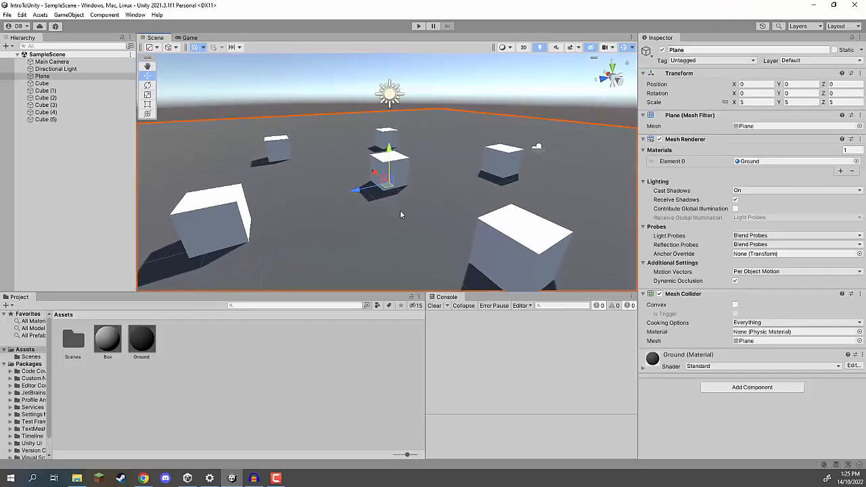
{"action": "left_click", "coordinate": [226, 208]}
{"action": "left_click", "coordinate": [377, 175]}
{"action": "left_click", "coordinate": [385, 138]}
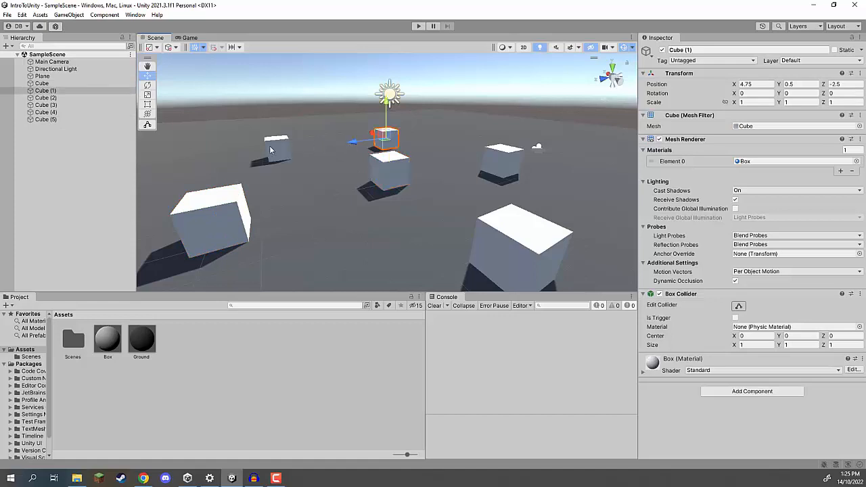
{"action": "left_click", "coordinate": [345, 210]}
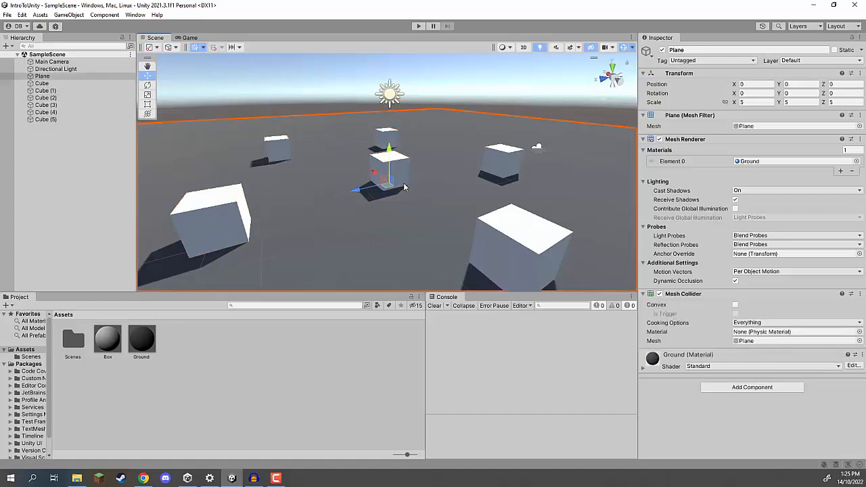
Step: View the cubes from another side of the scene and inspect the Directional Light's settings
{"action": "left_click", "coordinate": [46, 176]}
{"action": "right_click_drag", "start_coordinate": [306, 184], "coordinate": [367, 143]}
{"action": "left_click", "coordinate": [366, 141]}
{"action": "right_click_drag", "start_coordinate": [377, 227], "coordinate": [431, 208]}
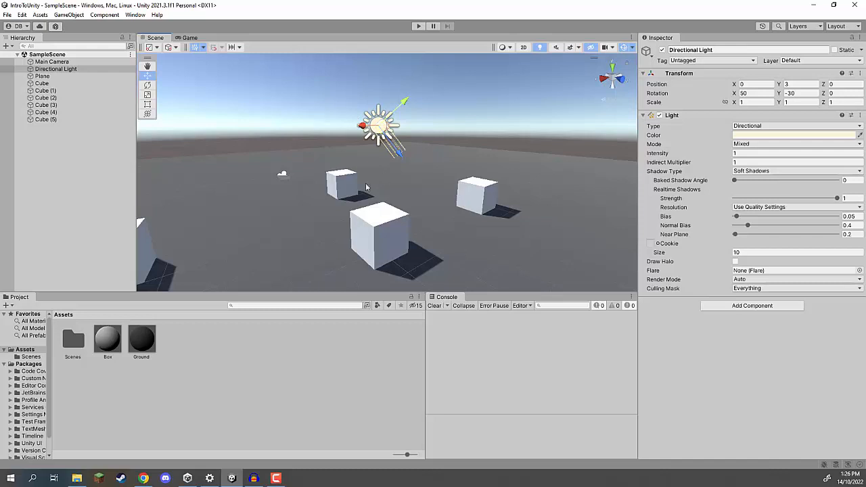
Step: Rotate the Directional Light freely to a rotation of about X 49.2, Y -37.4, Z -12.4
{"action": "right_click_drag", "start_coordinate": [376, 203], "coordinate": [406, 165]}
{"action": "key", "text": "a"}
{"action": "key", "text": "d"}
{"action": "key", "text": "w"}
{"action": "key", "text": "s"}
{"action": "key", "text": "s"}
{"action": "key", "text": "e"}
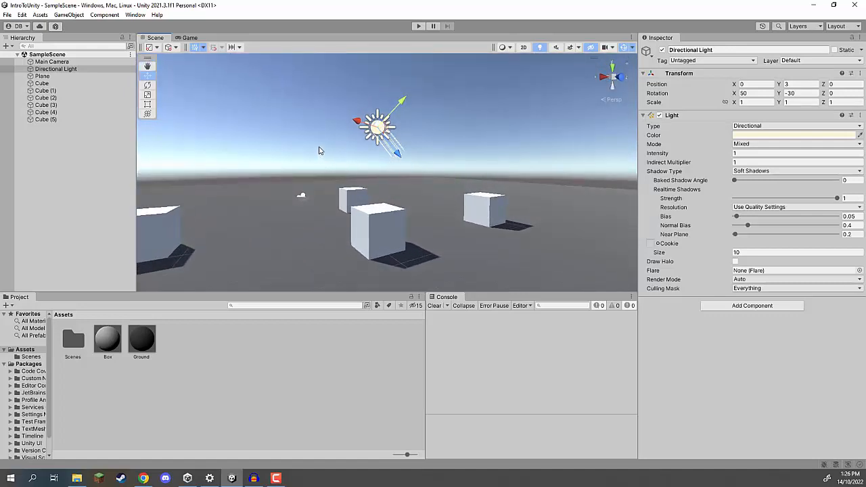
{"action": "key", "text": "e"}
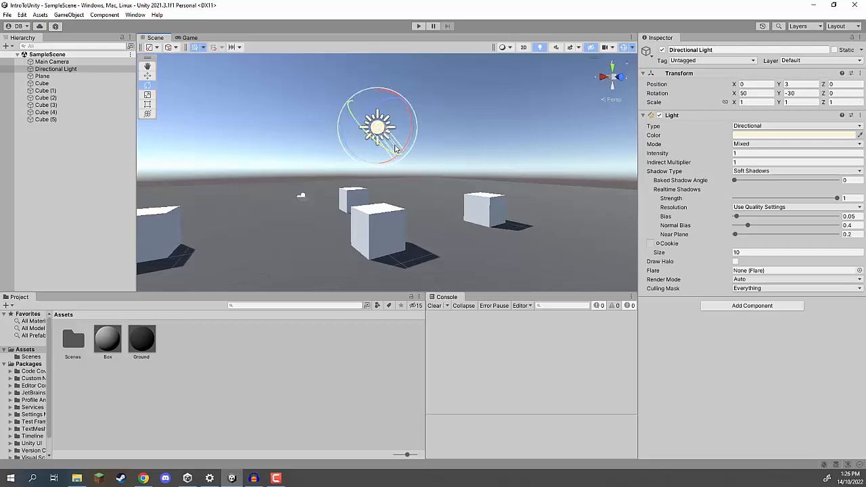
{"action": "mouse_move", "coordinate": [394, 128]}
{"action": "left_mouse_down"}
{"action": "mouse_move", "coordinate": [328, 124]}
{"action": "mouse_move", "coordinate": [396, 125]}
{"action": "mouse_move", "coordinate": [411, 139]}
{"action": "mouse_move", "coordinate": [298, 431]}
{"action": "mouse_move", "coordinate": [292, 413]}
{"action": "mouse_move", "coordinate": [306, 445]}
{"action": "mouse_move", "coordinate": [378, 205]}
{"action": "mouse_move", "coordinate": [336, 263]}
{"action": "mouse_move", "coordinate": [354, 236]}
{"action": "mouse_move", "coordinate": [298, 285]}
{"action": "mouse_move", "coordinate": [394, 115]}
{"action": "mouse_move", "coordinate": [401, 131]}
{"action": "mouse_move", "coordinate": [321, 100]}
{"action": "mouse_move", "coordinate": [415, 107]}
{"action": "mouse_move", "coordinate": [400, 200]}
{"action": "mouse_move", "coordinate": [406, 96]}
{"action": "mouse_move", "coordinate": [407, 117]}
{"action": "left_mouse_up"}
{"action": "key", "text": "w"}
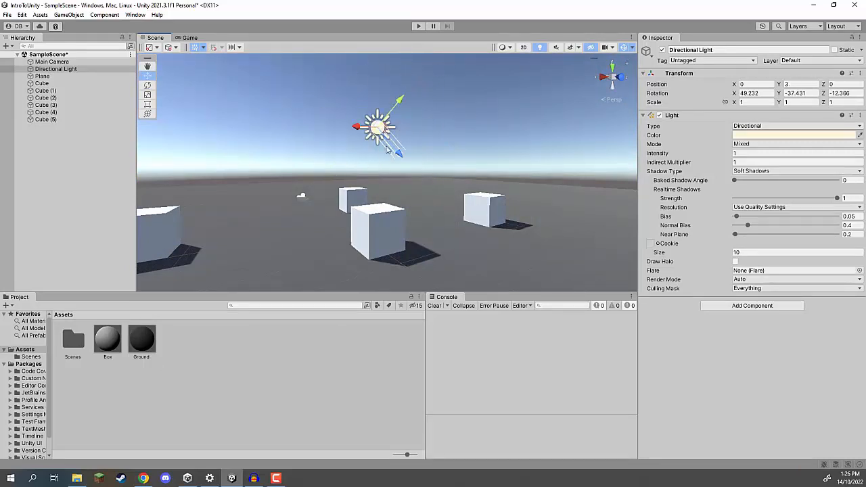
Step: Try pink, green and white as the Directional Light's color and cancel the color change
{"action": "left_click_drag", "start_coordinate": [355, 135], "coordinate": [189, 113], "text": "alt"}
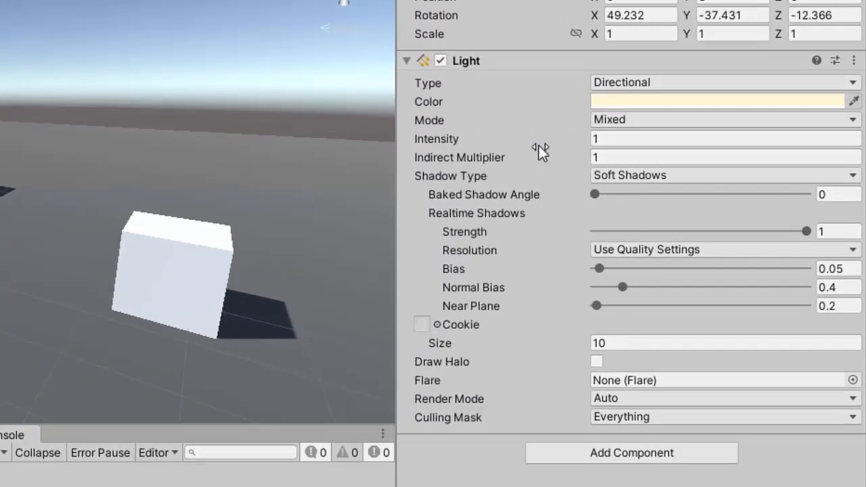
{"action": "left_click", "coordinate": [614, 104]}
{"action": "left_click_drag", "start_coordinate": [686, 92], "coordinate": [330, 13]}
{"action": "left_click_drag", "start_coordinate": [421, 91], "coordinate": [450, 192]}
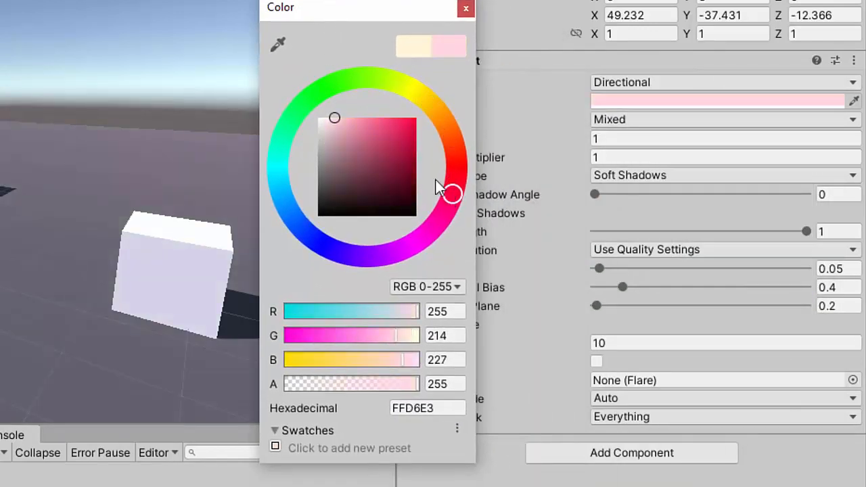
{"action": "left_click_drag", "start_coordinate": [387, 135], "coordinate": [436, 108]}
{"action": "left_click_drag", "start_coordinate": [396, 87], "coordinate": [310, 91]}
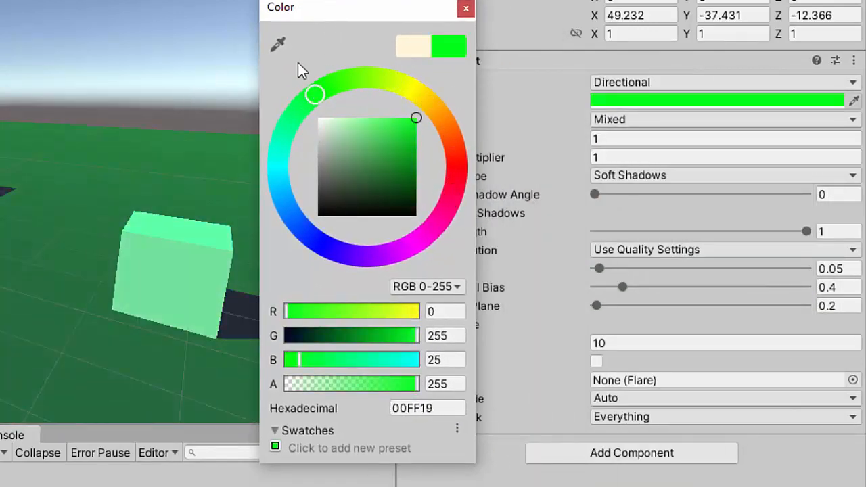
{"action": "mouse_move", "coordinate": [279, 202]}
{"action": "left_mouse_down"}
{"action": "mouse_move", "coordinate": [325, 294]}
{"action": "mouse_move", "coordinate": [429, 251]}
{"action": "left_mouse_up"}
{"action": "mouse_move", "coordinate": [366, 176]}
{"action": "left_mouse_down"}
{"action": "mouse_move", "coordinate": [427, 145]}
{"action": "mouse_move", "coordinate": [363, 129]}
{"action": "mouse_move", "coordinate": [291, 75]}
{"action": "left_mouse_up"}
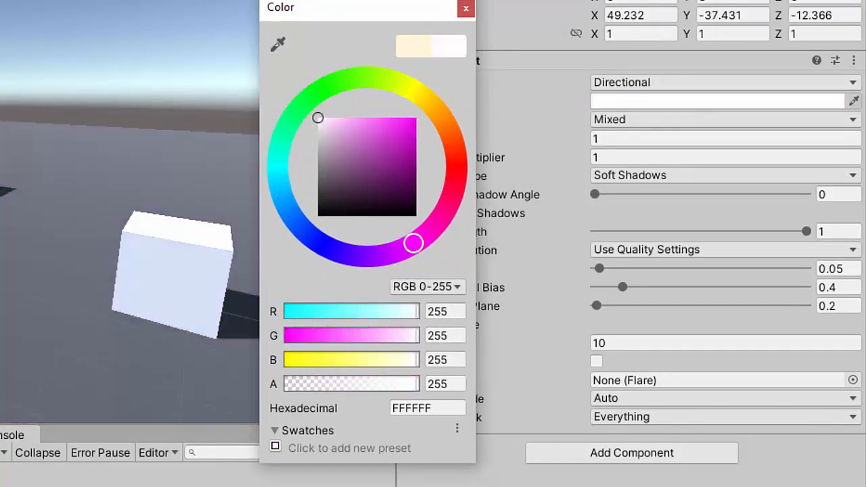
{"action": "key", "text": "Escape"}
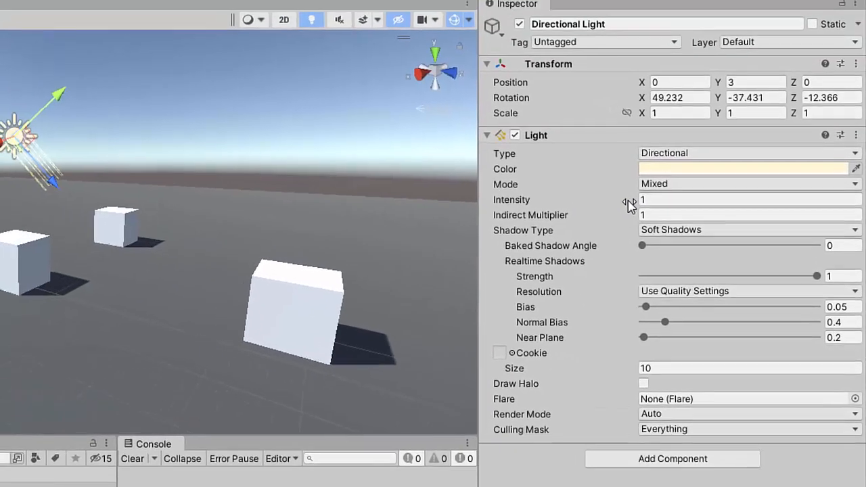
Step: Try a higher intensity for the Directional Light and undo the change
{"action": "left_click_drag", "start_coordinate": [579, 141], "coordinate": [591, 140]}
{"action": "left_click_drag", "start_coordinate": [650, 214], "coordinate": [757, 215]}
{"action": "key", "text": "ctrl+z"}
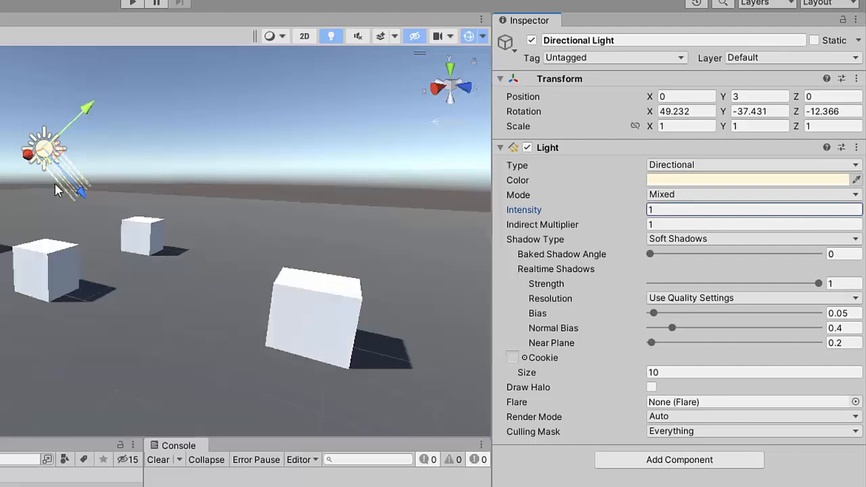
Step: Compare Hard Shadows and No Shadows on the Directional Light, finishing with the shadow type on Soft Shadows
{"action": "key", "text": "w"}
{"action": "right_click_drag", "start_coordinate": [303, 257], "coordinate": [285, 292]}
{"action": "left_click", "coordinate": [680, 240]}
{"action": "left_click", "coordinate": [681, 272]}
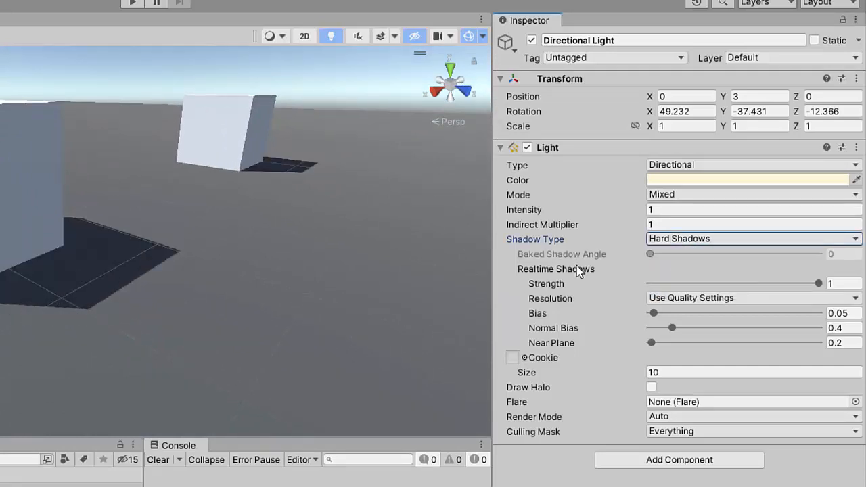
{"action": "left_click", "coordinate": [676, 241]}
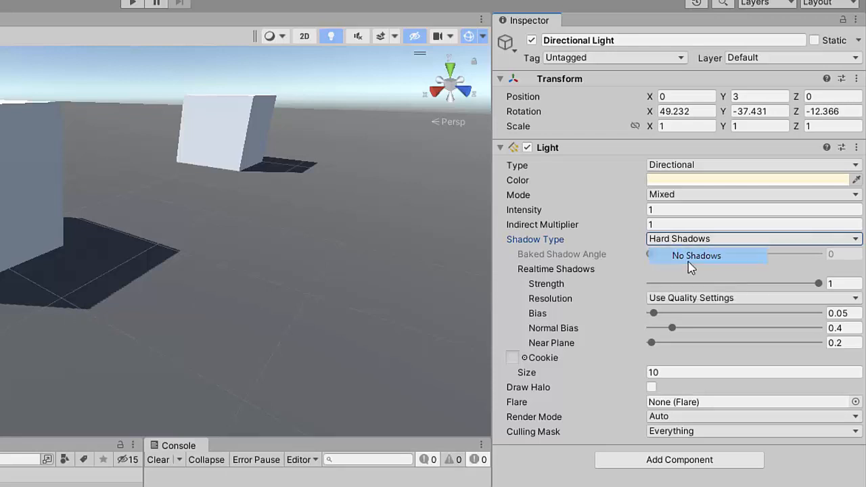
{"action": "left_click", "coordinate": [681, 253]}
{"action": "right_click_drag", "start_coordinate": [348, 256], "coordinate": [446, 247]}
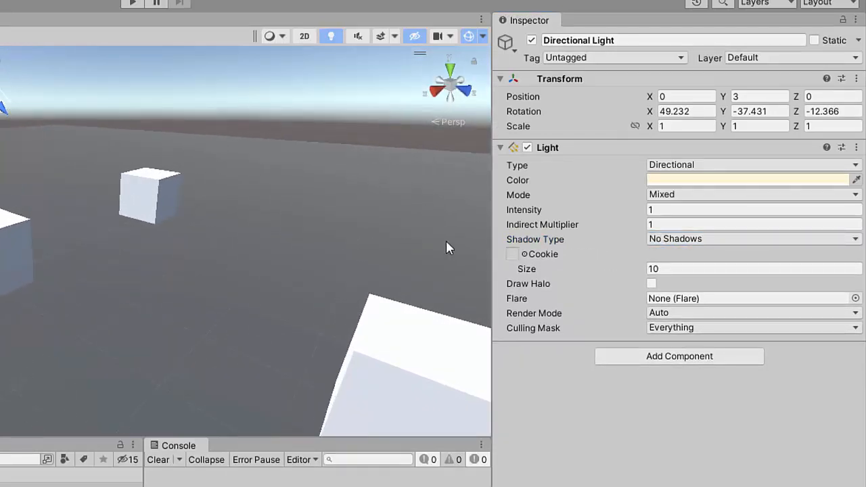
{"action": "left_click", "coordinate": [661, 242]}
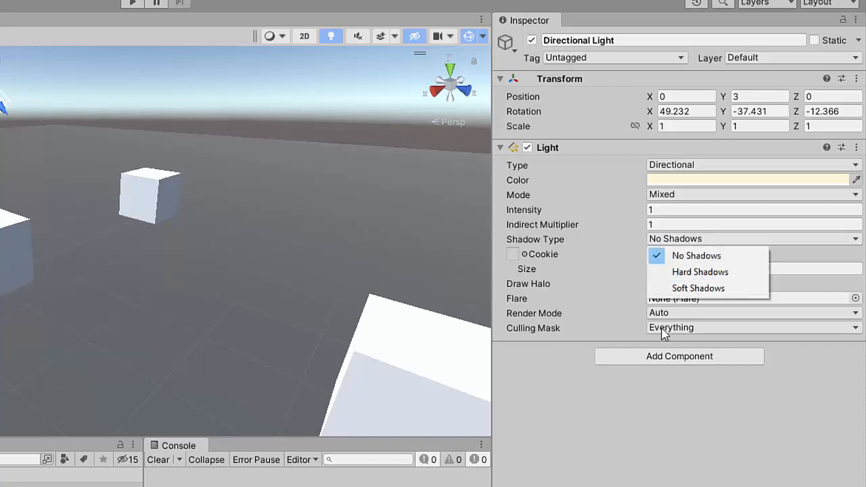
{"action": "left_click", "coordinate": [686, 290]}
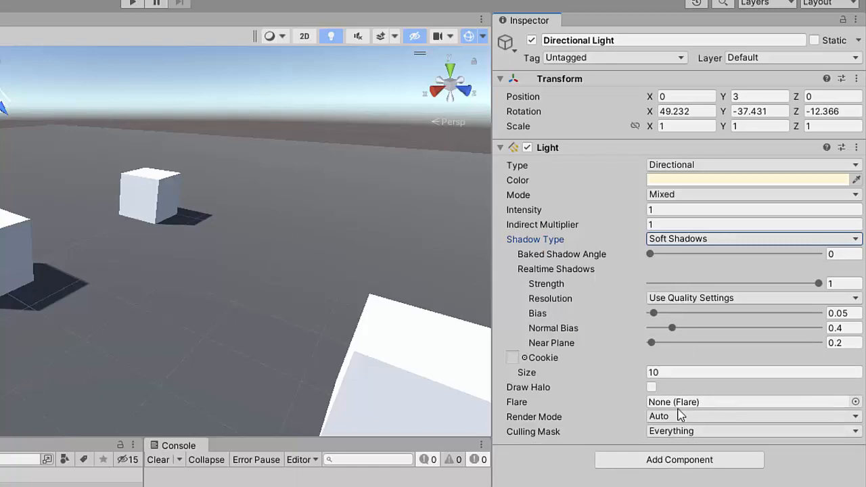
Step: Add a point light to the scene and move it among the cubes to about X -0.26, Y 1.23, Z 2.74
{"action": "mouse_move", "coordinate": [624, 402]}
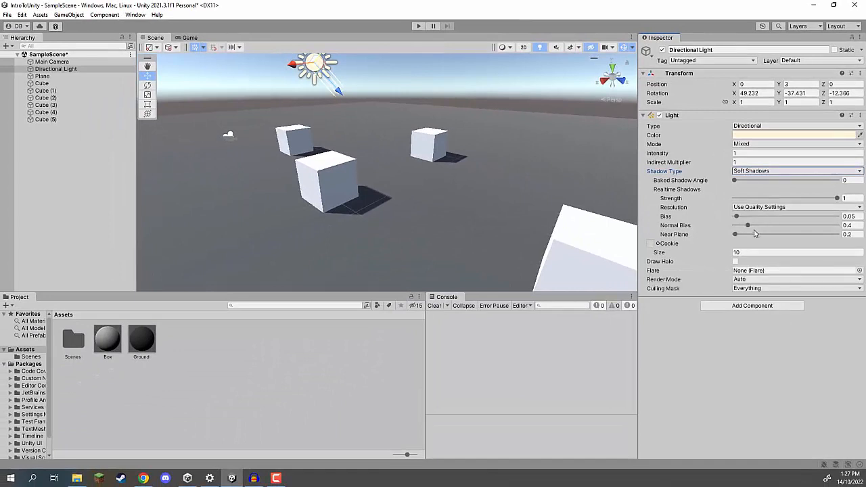
{"action": "right_click_drag", "start_coordinate": [399, 203], "coordinate": [423, 182]}
{"action": "key", "text": "a"}
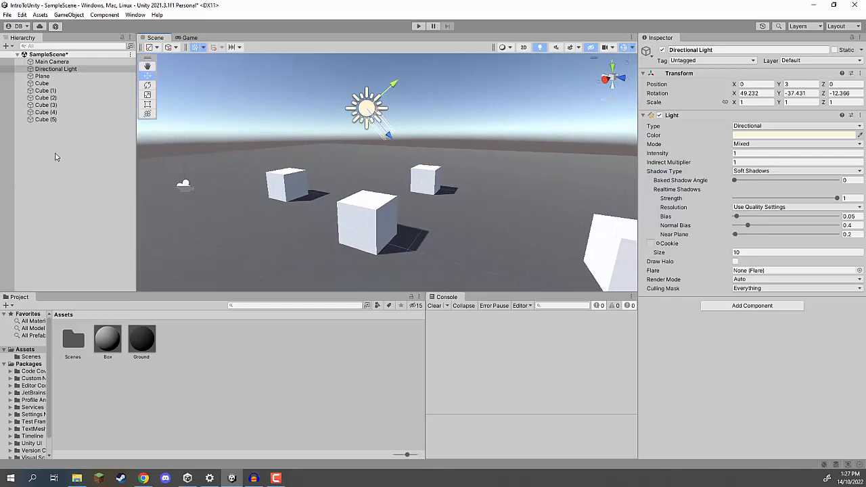
{"action": "left_click", "coordinate": [59, 153]}
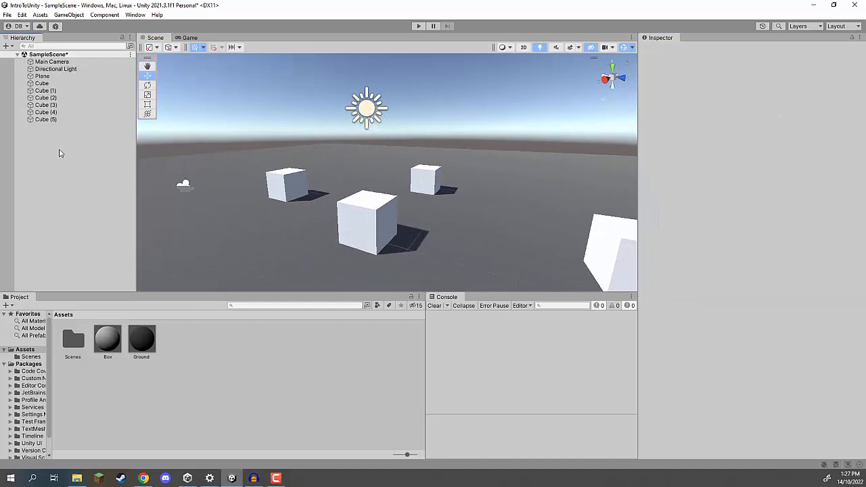
{"action": "right_click", "coordinate": [46, 142]}
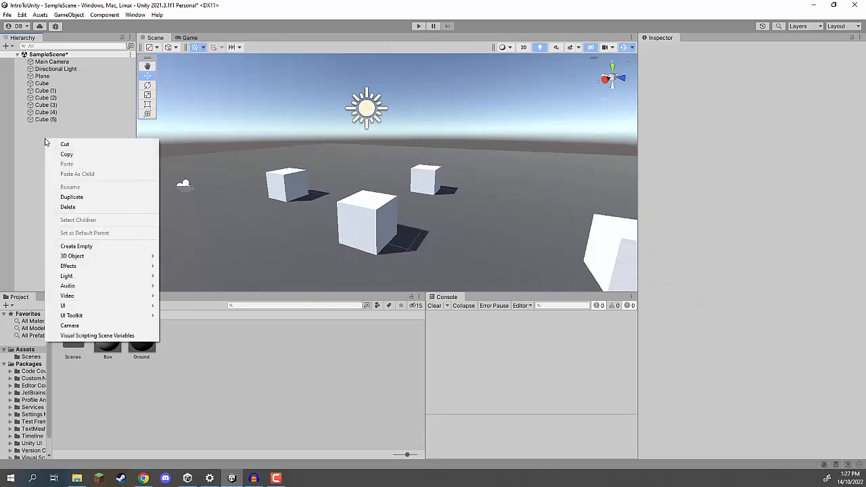
{"action": "mouse_move", "coordinate": [104, 283]}
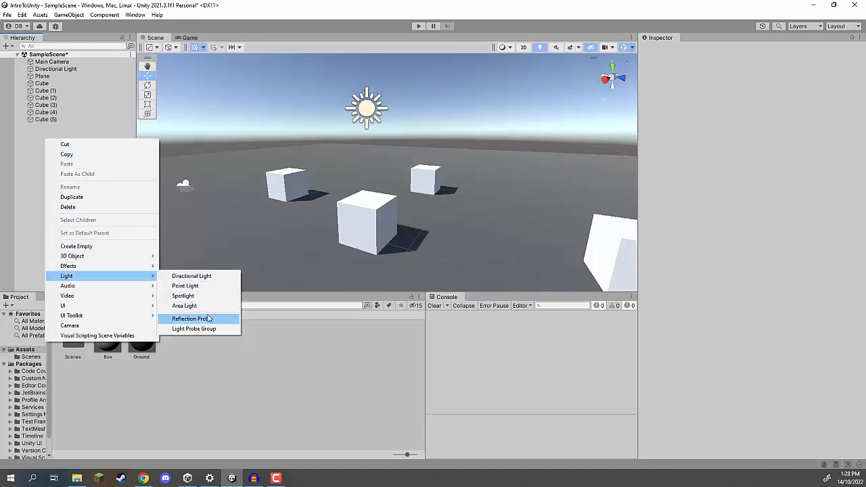
{"action": "left_click", "coordinate": [189, 289]}
{"action": "left_click_drag", "start_coordinate": [312, 203], "coordinate": [385, 172], "text": "alt"}
{"action": "left_click_drag", "start_coordinate": [378, 217], "coordinate": [435, 192], "text": "alt"}
{"action": "right_click_drag", "start_coordinate": [435, 192], "coordinate": [349, 187]}
{"action": "left_click_drag", "start_coordinate": [344, 186], "coordinate": [418, 162]}
Step: Give the point light an amber color and raise its intensity to 1.89
{"action": "left_click", "coordinate": [744, 145]}
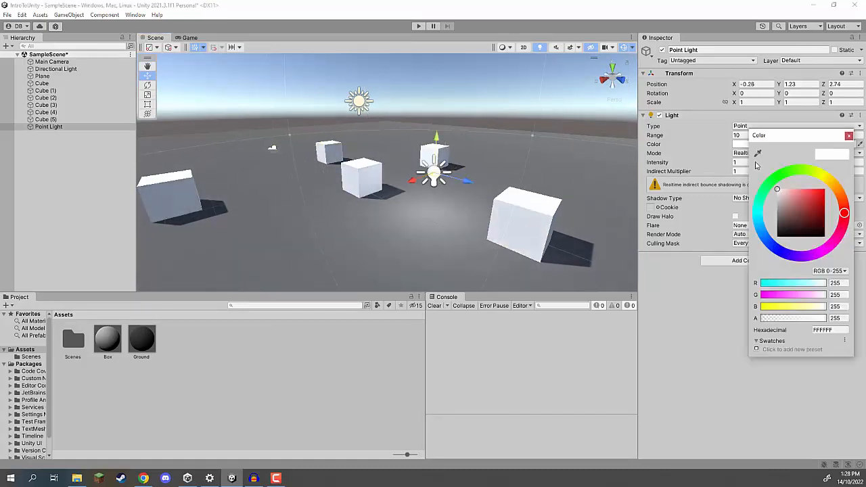
{"action": "left_click_drag", "start_coordinate": [826, 181], "coordinate": [831, 185]}
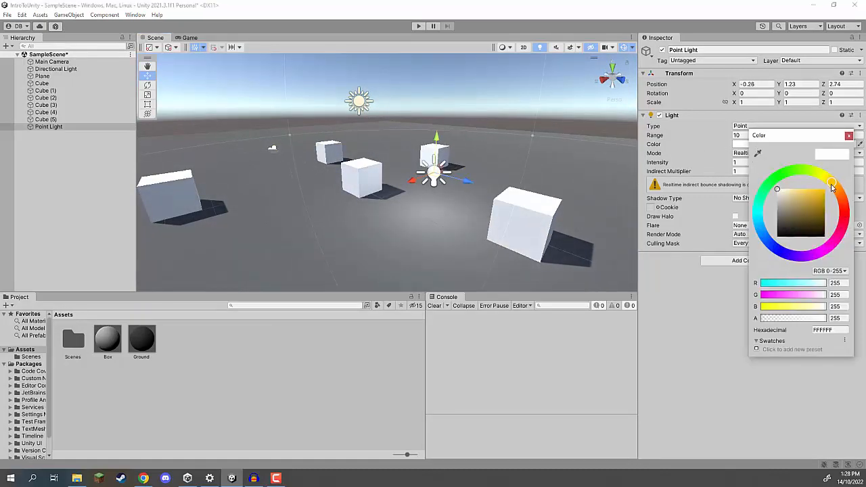
{"action": "left_click", "coordinate": [821, 193]}
{"action": "left_click", "coordinate": [708, 290]}
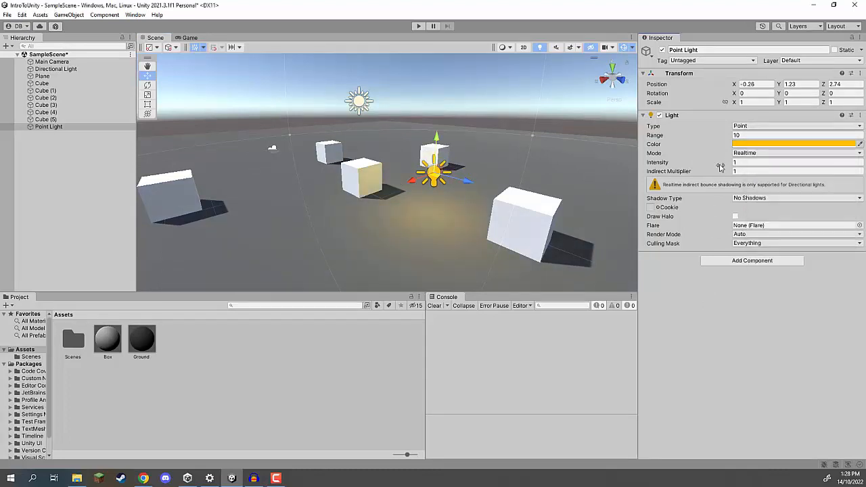
{"action": "left_click_drag", "start_coordinate": [719, 165], "coordinate": [733, 165]}
Step: Shrink the point light's spherical range around the cubes and set the range value to 5
{"action": "key", "text": "w"}
{"action": "right_click_drag", "start_coordinate": [487, 158], "coordinate": [476, 193]}
{"action": "key", "text": "s"}
{"action": "key", "text": "s"}
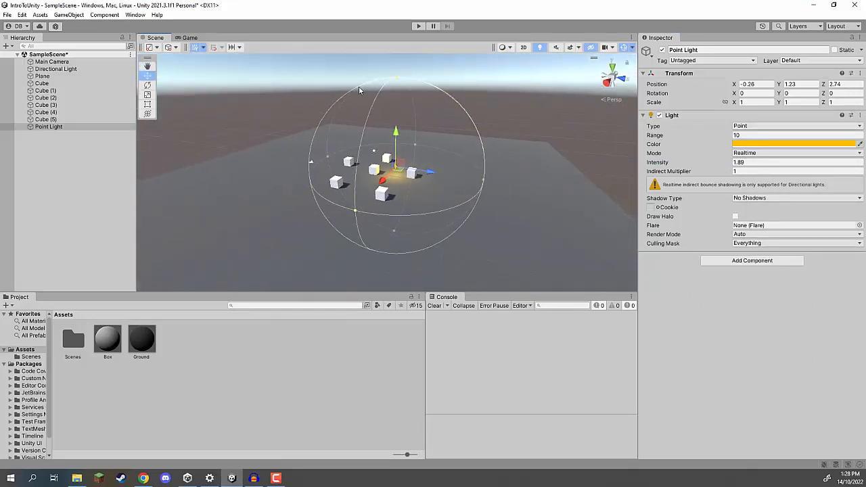
{"action": "key", "text": "w"}
{"action": "right_click_drag", "start_coordinate": [386, 197], "coordinate": [396, 159]}
{"action": "key", "text": "s"}
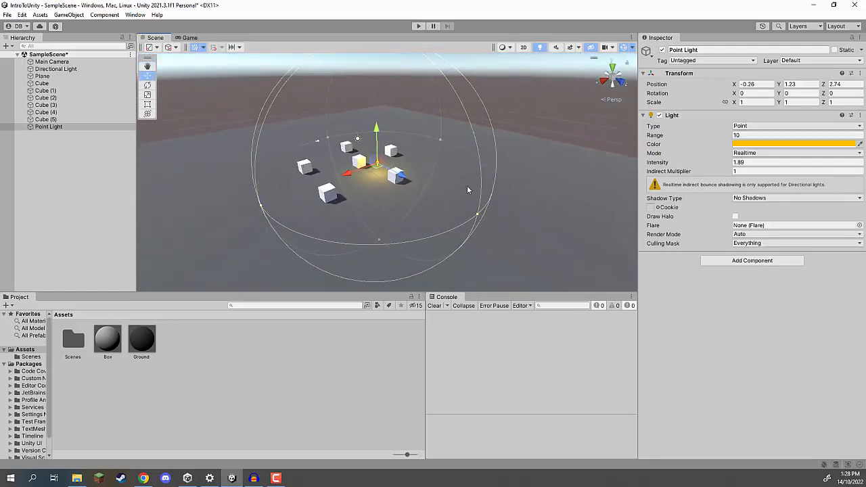
{"action": "left_click_drag", "start_coordinate": [478, 216], "coordinate": [484, 194]}
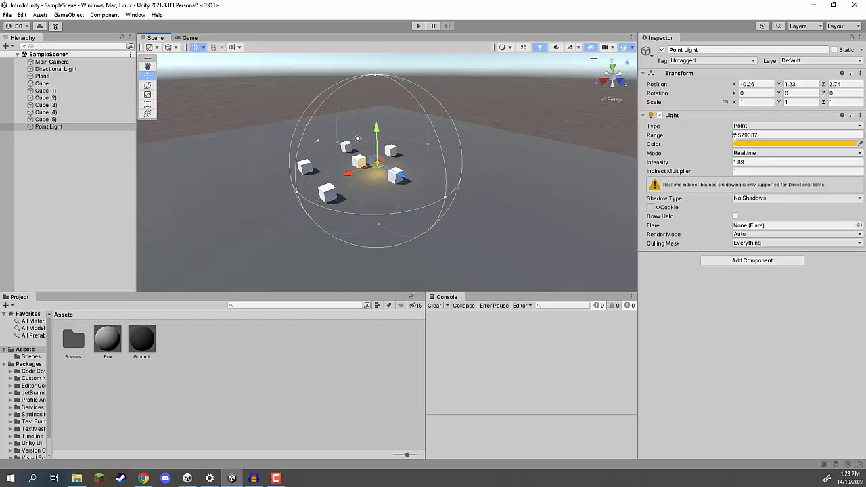
{"action": "type", "text": "5"}
Step: Move the point light so that it sits between the two far cubes
{"action": "right_click_drag", "start_coordinate": [581, 141], "coordinate": [526, 141]}
{"action": "key", "text": "w"}
{"action": "left_click_drag", "start_coordinate": [426, 155], "coordinate": [380, 85]}
{"action": "key", "text": "s"}
{"action": "right_click_drag", "start_coordinate": [379, 85], "coordinate": [429, 129]}
Step: Add a spotlight to the scene and raise it above the plane to about Y 3.13
{"action": "left_click", "coordinate": [61, 145]}
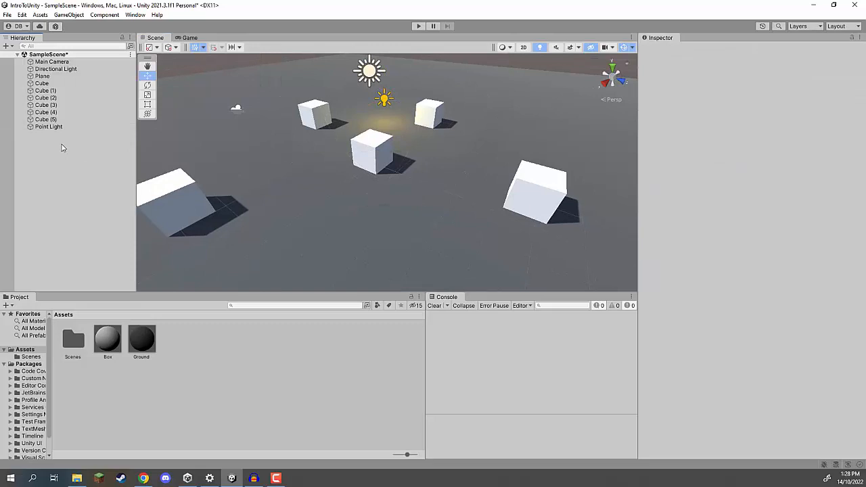
{"action": "right_click", "coordinate": [41, 143]}
{"action": "mouse_move", "coordinate": [152, 279]}
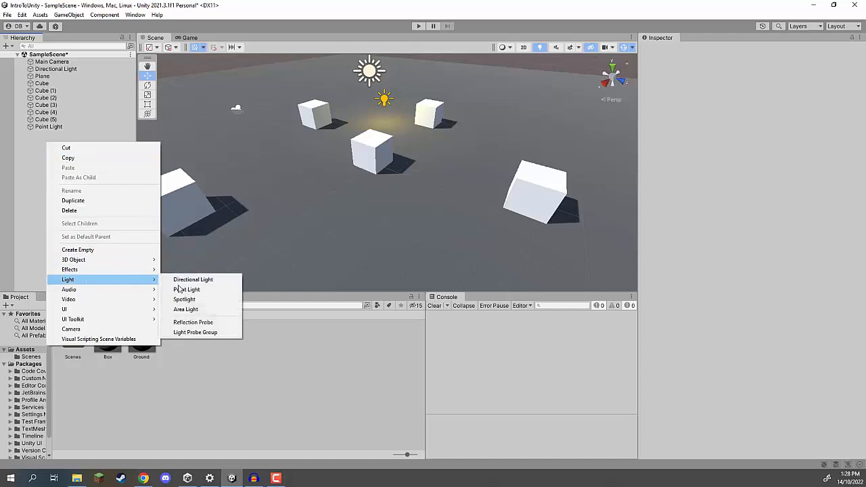
{"action": "left_click", "coordinate": [177, 299]}
{"action": "right_click_drag", "start_coordinate": [302, 257], "coordinate": [341, 134]}
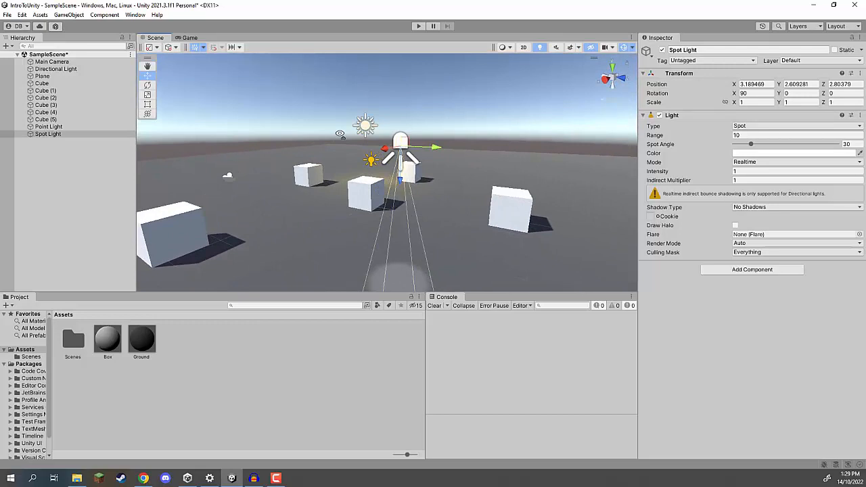
{"action": "left_click_drag", "start_coordinate": [408, 186], "coordinate": [408, 152]}
{"action": "right_click_drag", "start_coordinate": [408, 152], "coordinate": [343, 215]}
{"action": "key", "text": "s"}
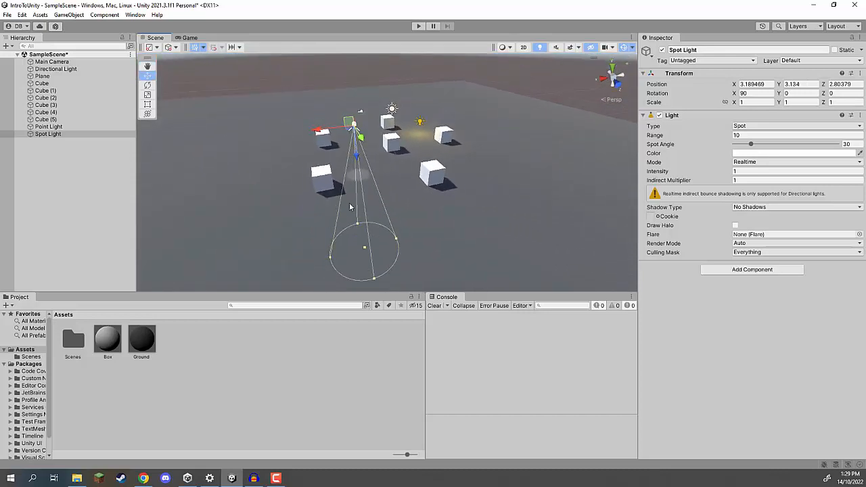
Step: Tilt the spotlight to an X rotation of about 111.5 degrees
{"action": "key", "text": "f"}
{"action": "key", "text": "e"}
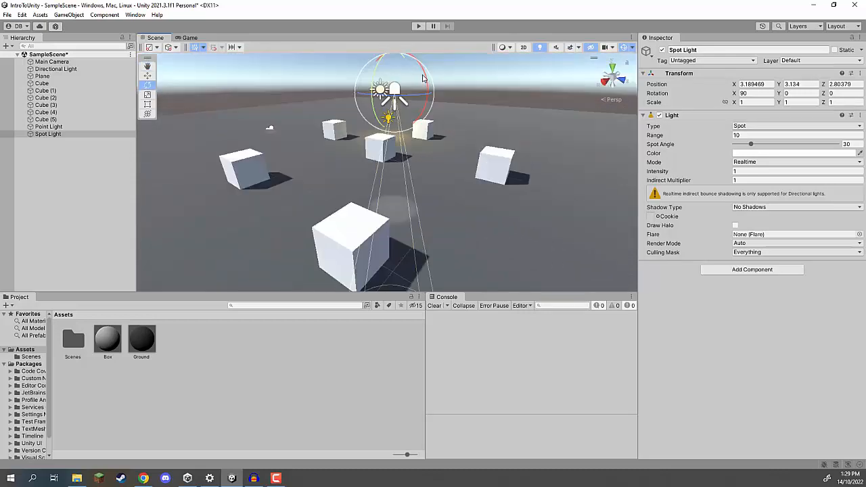
{"action": "left_click_drag", "start_coordinate": [425, 76], "coordinate": [415, 124]}
Step: Widen the spotlight's cone to a spot angle of 72.2 and extend its range to about 16.36
{"action": "right_click_drag", "start_coordinate": [416, 123], "coordinate": [356, 231]}
{"action": "key", "text": "w"}
{"action": "key", "text": "w"}
{"action": "key", "text": "a"}
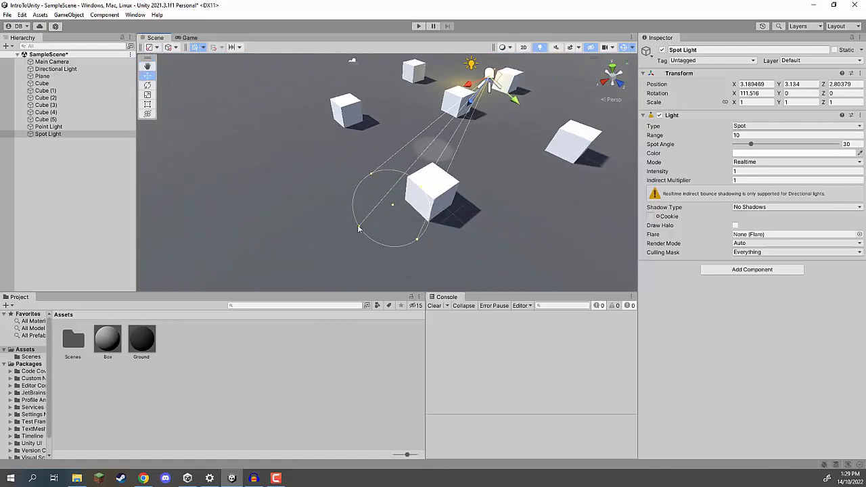
{"action": "left_click_drag", "start_coordinate": [360, 230], "coordinate": [232, 281]}
{"action": "left_click_drag", "start_coordinate": [392, 206], "coordinate": [377, 230]}
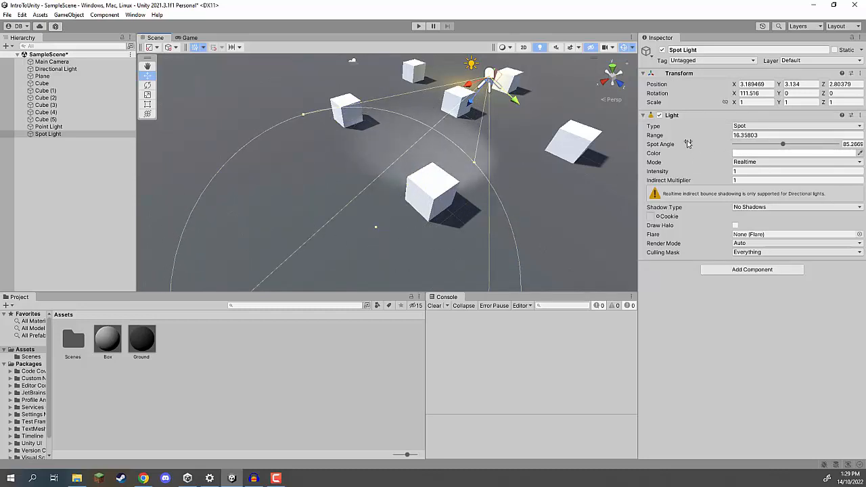
{"action": "left_click_drag", "start_coordinate": [784, 146], "coordinate": [775, 146]}
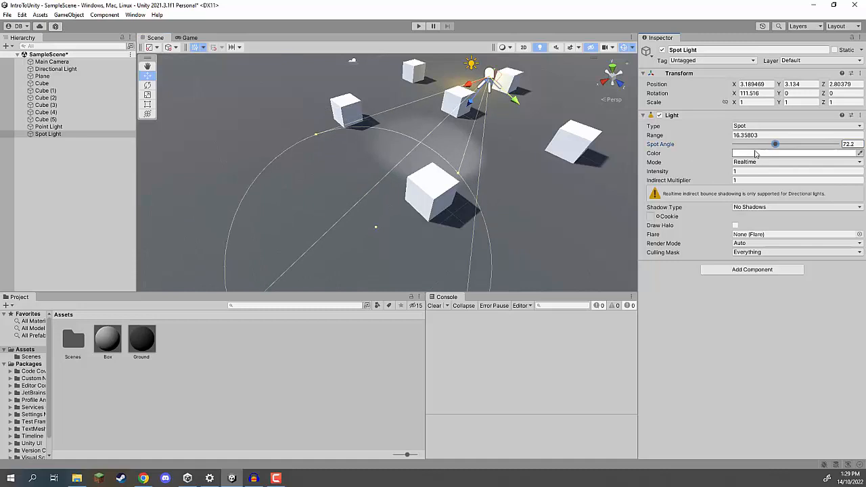
Step: Change the spotlight's color to bright green and increase its intensity to 3.95
{"action": "left_click", "coordinate": [757, 153]}
{"action": "left_click_drag", "start_coordinate": [806, 217], "coordinate": [830, 201]}
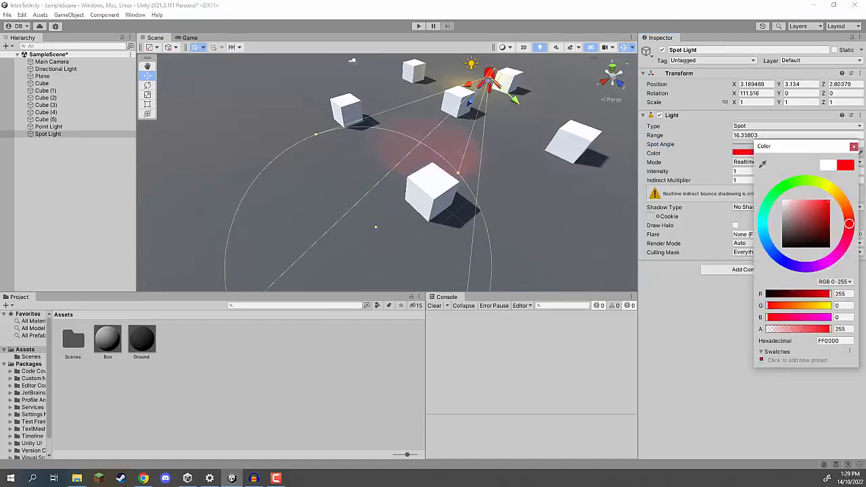
{"action": "left_click", "coordinate": [777, 186]}
{"action": "left_click", "coordinate": [701, 182]}
{"action": "left_click_drag", "start_coordinate": [724, 172], "coordinate": [760, 172]}
Step: Reposition the spotlight higher above the cubes at about Y 5.14, Z 3.60
{"action": "right_click_drag", "start_coordinate": [504, 172], "coordinate": [562, 152]}
{"action": "left_click_drag", "start_coordinate": [409, 127], "coordinate": [455, 58]}
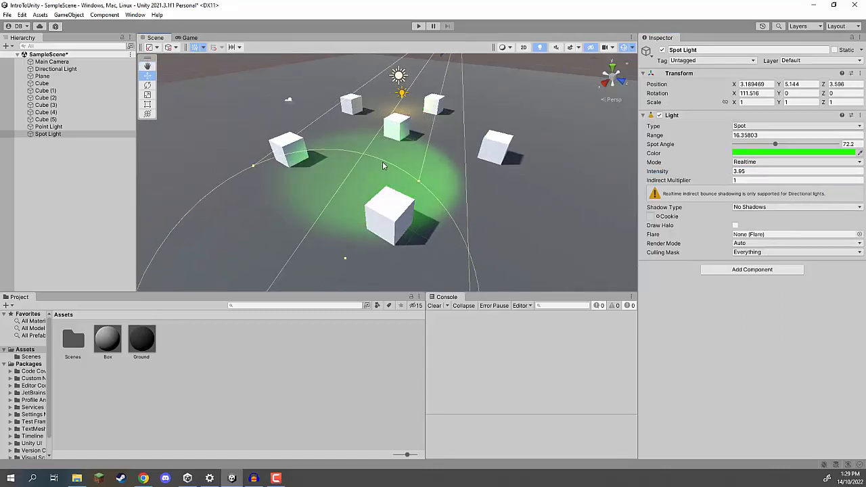
Step: Examine the scene's directional, point and spot lights, selecting each one to compare their gizmos and settings
{"action": "right_click_drag", "start_coordinate": [344, 165], "coordinate": [391, 140]}
{"action": "key", "text": "w"}
{"action": "key", "text": "s"}
{"action": "left_click", "coordinate": [391, 141]}
{"action": "key", "text": "w"}
{"action": "right_click_drag", "start_coordinate": [489, 159], "coordinate": [472, 157]}
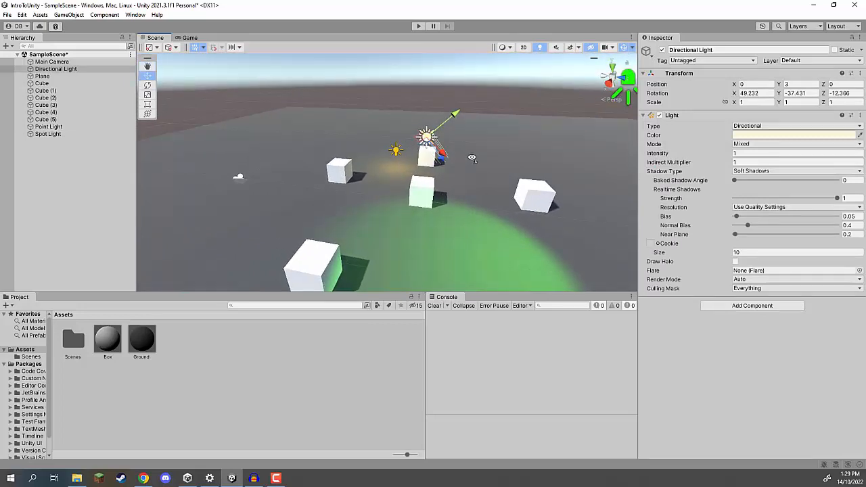
{"action": "left_click", "coordinate": [396, 150]}
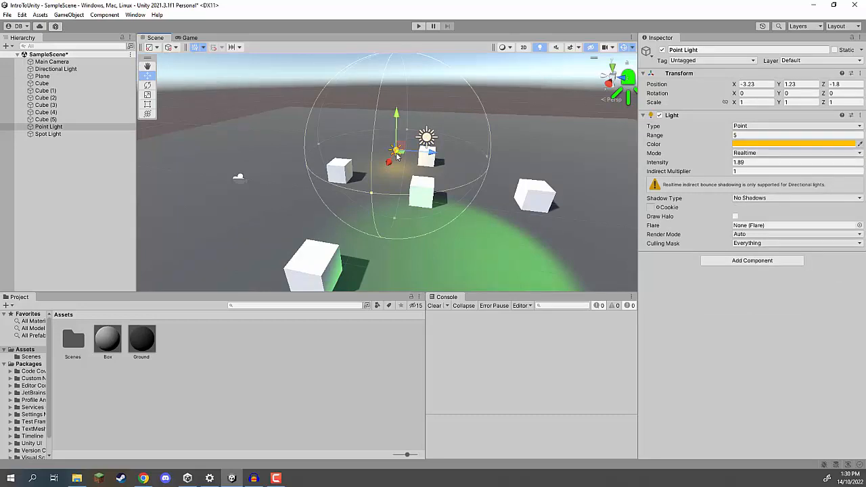
{"action": "right_click_drag", "start_coordinate": [397, 155], "coordinate": [476, 133]}
{"action": "left_click", "coordinate": [480, 122]}
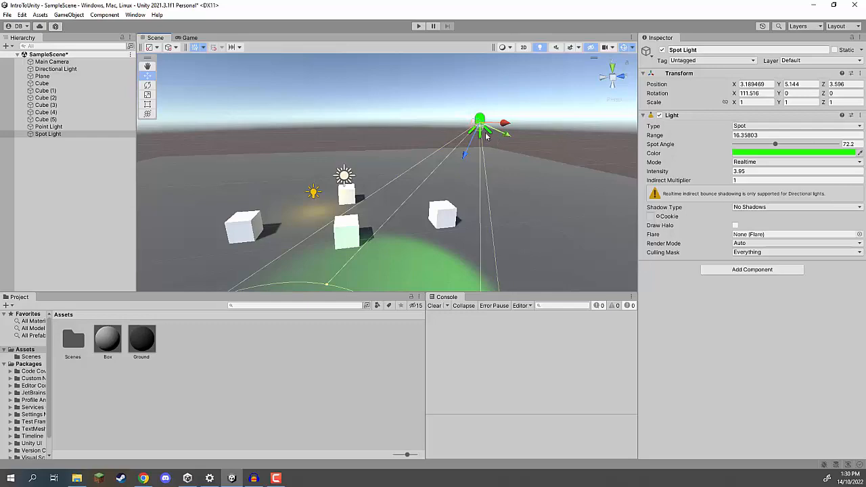
{"action": "right_click_drag", "start_coordinate": [488, 138], "coordinate": [326, 176]}
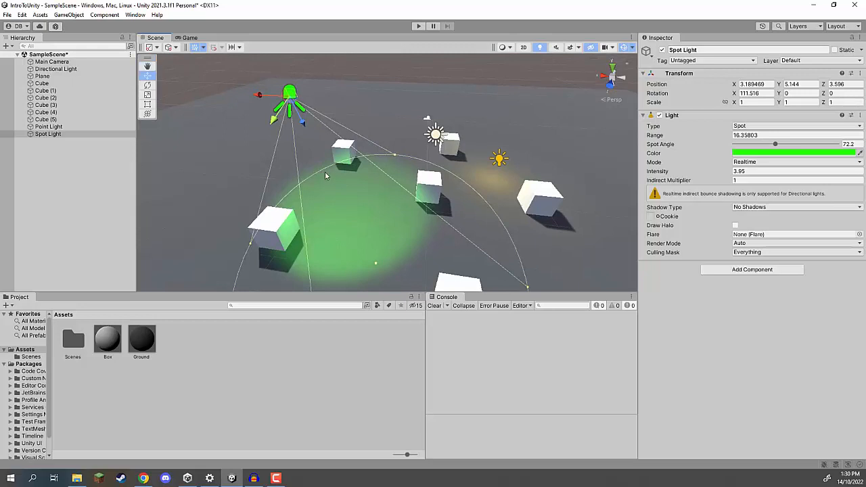
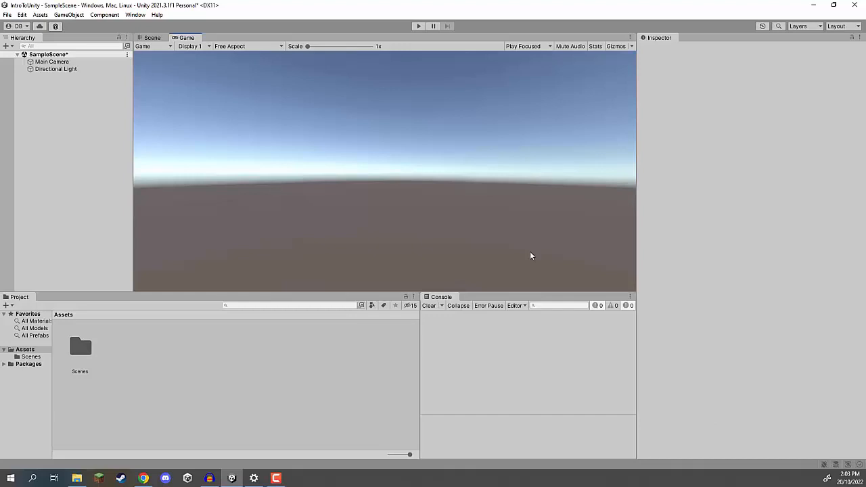
Step: Add a 3D plane to the empty sample scene and show it in the Scene view
{"action": "right_click", "coordinate": [53, 117]}
{"action": "mouse_move", "coordinate": [105, 234]}
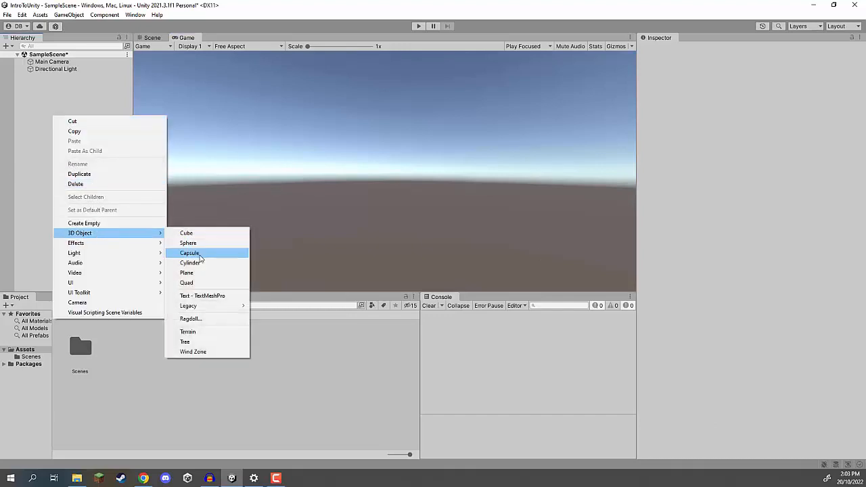
{"action": "left_click", "coordinate": [188, 273]}
{"action": "left_click", "coordinate": [69, 102]}
{"action": "left_click", "coordinate": [42, 76]}
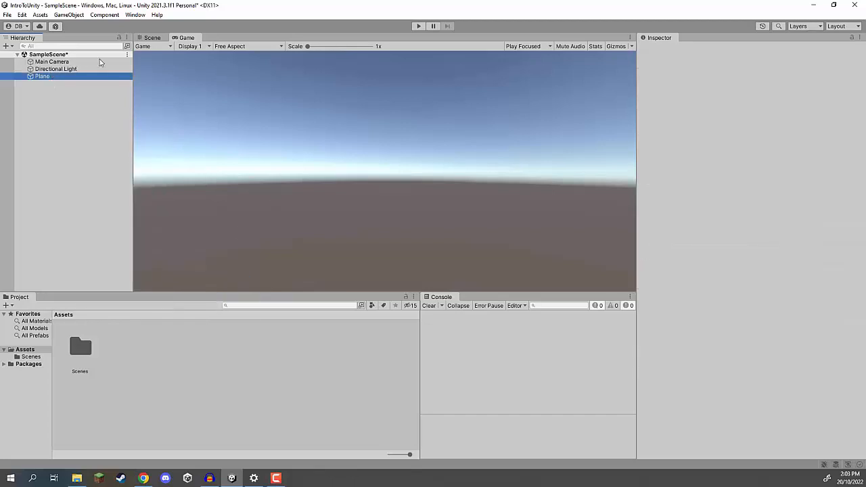
{"action": "left_click", "coordinate": [246, 91]}
{"action": "left_click", "coordinate": [152, 37]}
{"action": "key", "text": "f"}
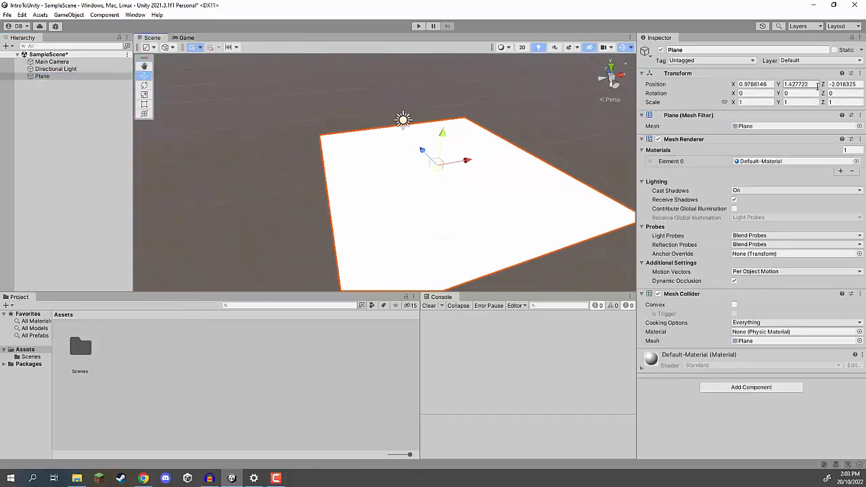
Step: Set the plane's position to 0, 0, 0
{"action": "type", "text": "0"}
{"action": "key", "text": "Tab"}
{"action": "type", "text": "0"}
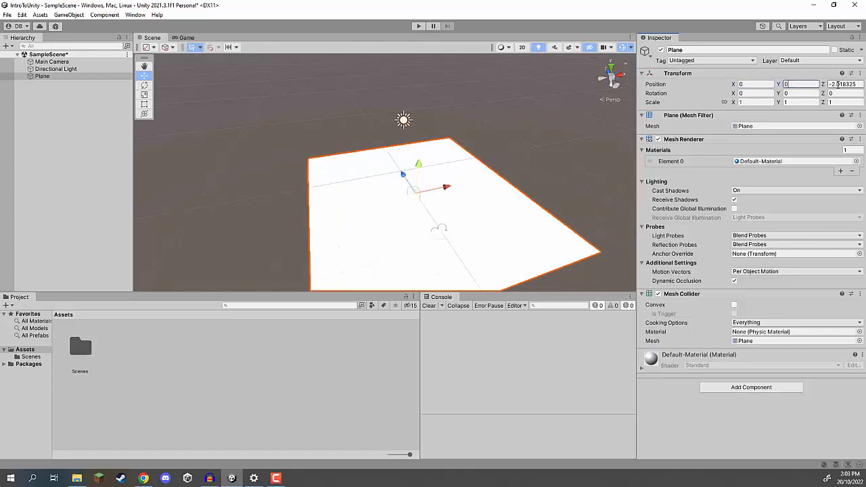
{"action": "key", "text": "Tab"}
{"action": "type", "text": "0"}
{"action": "left_click", "coordinate": [71, 186]}
{"action": "scroll", "coordinate": [365, 189], "scroll_direction": "up", "scroll_amount": 5}
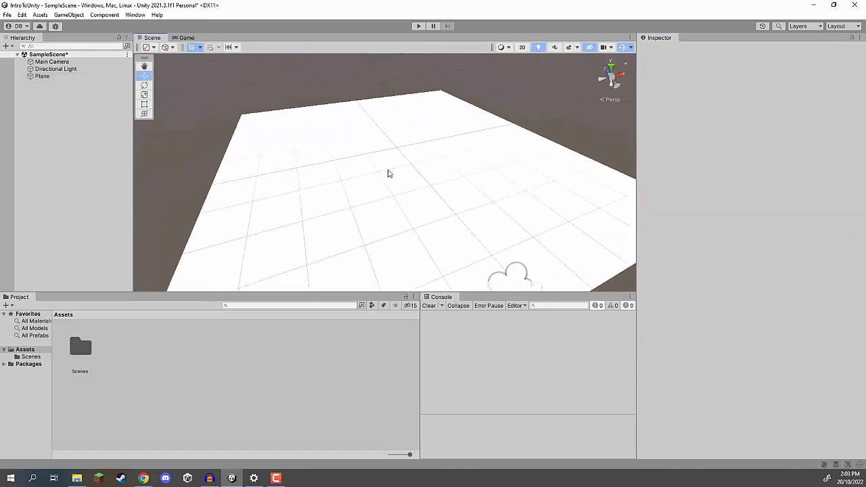
Step: Create a new material named Ground in the Assets folder
{"action": "right_click", "coordinate": [157, 357]}
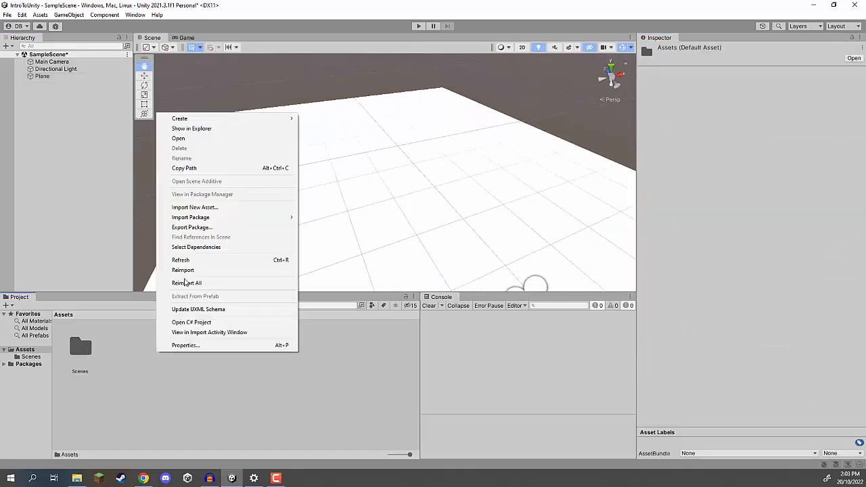
{"action": "mouse_move", "coordinate": [230, 119]}
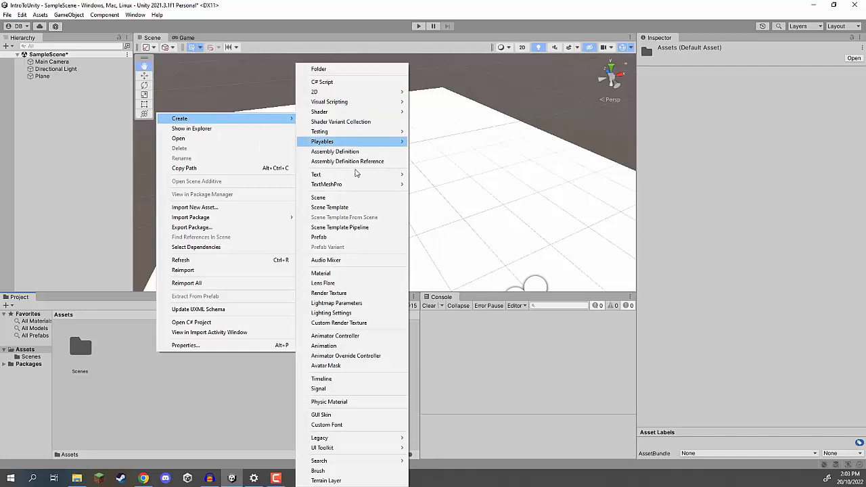
{"action": "left_click", "coordinate": [338, 274]}
{"action": "type", "text": "Ground"}
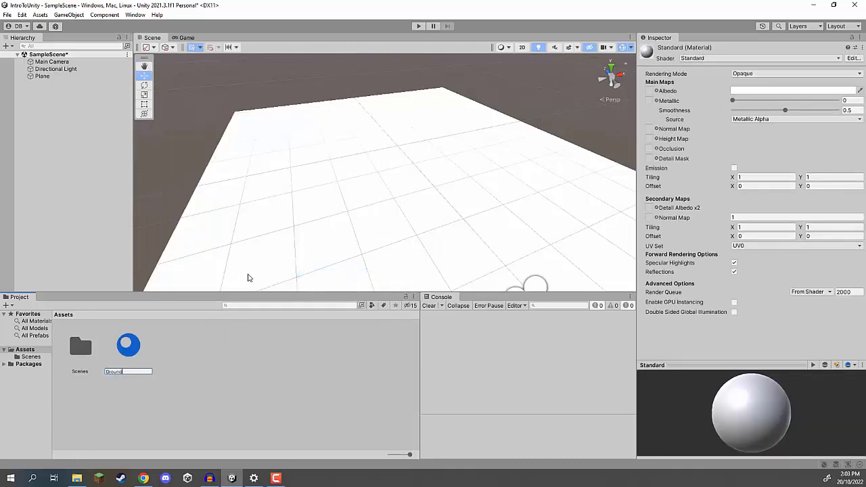
{"action": "key", "text": "Return"}
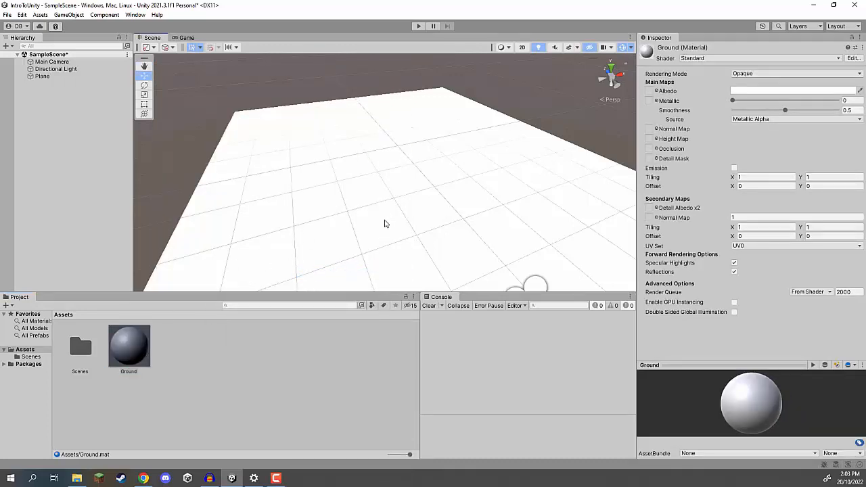
Step: Give the Ground material a near-black albedo color and smoothness 0, with the material applied to the plane
{"action": "left_click", "coordinate": [758, 90]}
{"action": "left_click_drag", "start_coordinate": [783, 156], "coordinate": [769, 181]}
{"action": "left_click_drag", "start_coordinate": [745, 109], "coordinate": [733, 110]}
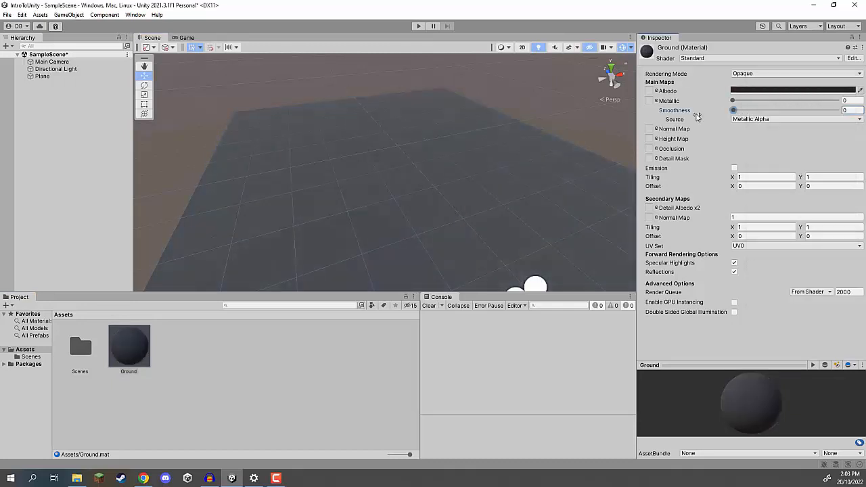
{"action": "left_click", "coordinate": [38, 133]}
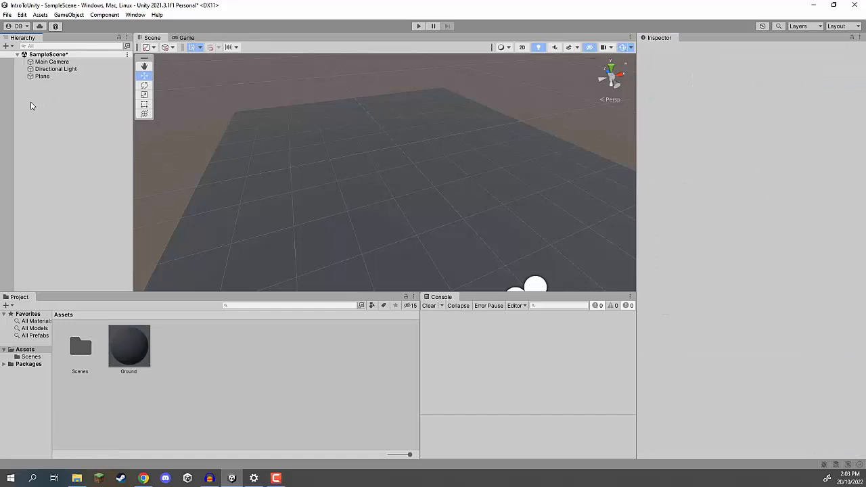
Step: Add a sphere and position it above the plane at X 0.12, Z -0.61
{"action": "right_click", "coordinate": [33, 107]}
{"action": "mouse_move", "coordinate": [61, 220]}
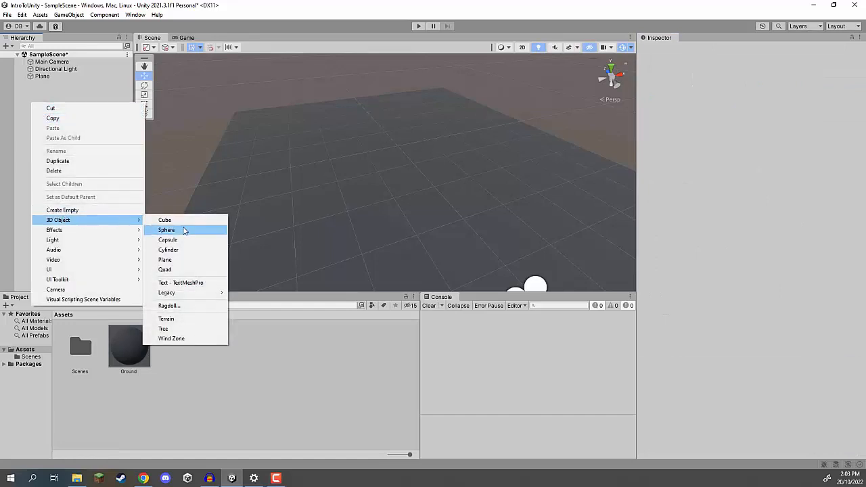
{"action": "left_click", "coordinate": [167, 230]}
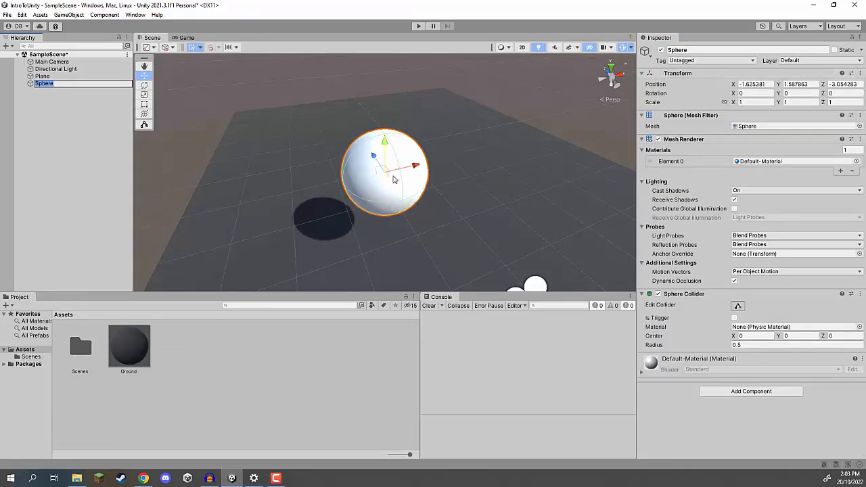
{"action": "left_click_drag", "start_coordinate": [416, 119], "coordinate": [417, 100]}
{"action": "right_click_drag", "start_coordinate": [413, 146], "coordinate": [528, 99]}
{"action": "key", "text": "a"}
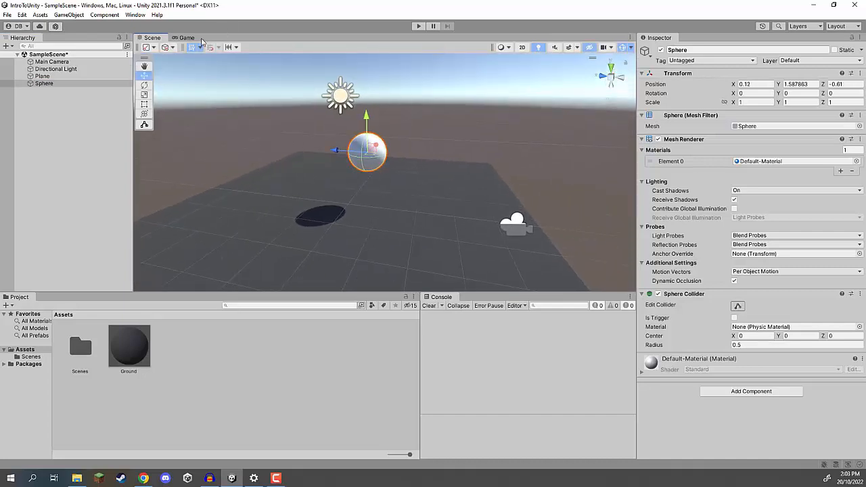
Step: Raise the Main Camera to Y 1.84, checking the framing of the sphere and ground in the Game view
{"action": "left_click", "coordinate": [189, 38]}
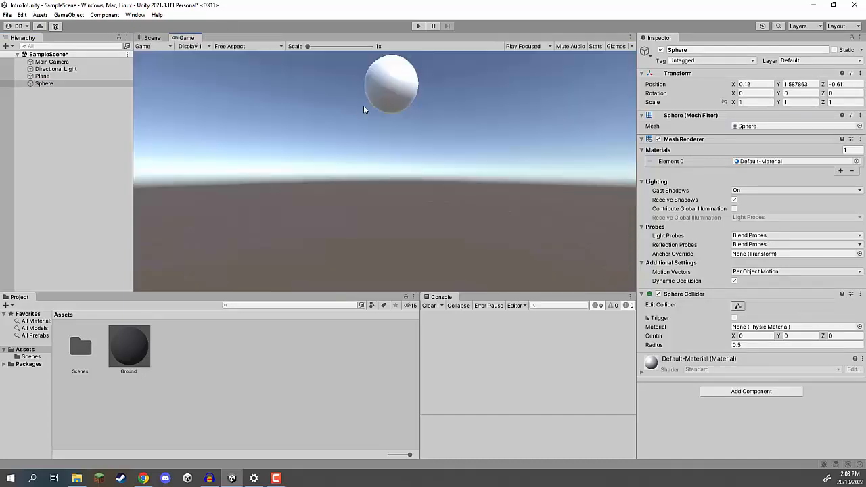
{"action": "left_click", "coordinate": [51, 62]}
{"action": "left_click", "coordinate": [151, 38]}
{"action": "right_click_drag", "start_coordinate": [482, 198], "coordinate": [505, 191]}
{"action": "left_click_drag", "start_coordinate": [448, 173], "coordinate": [453, 129]}
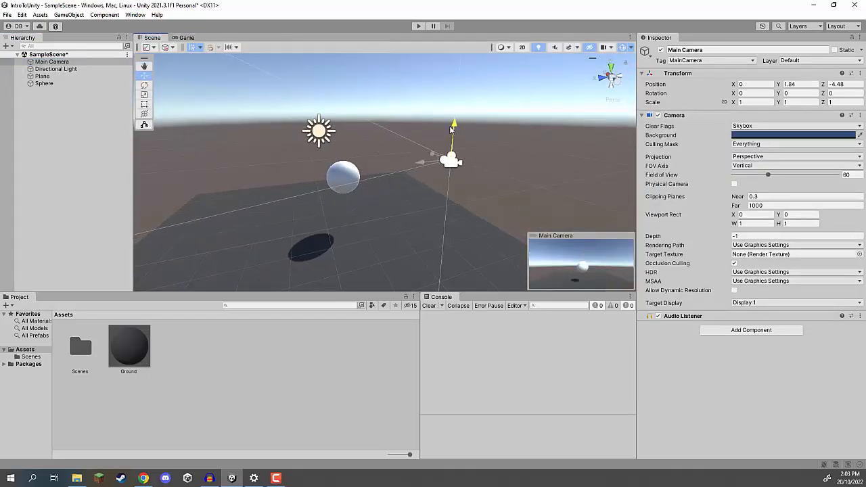
{"action": "left_click", "coordinate": [180, 39]}
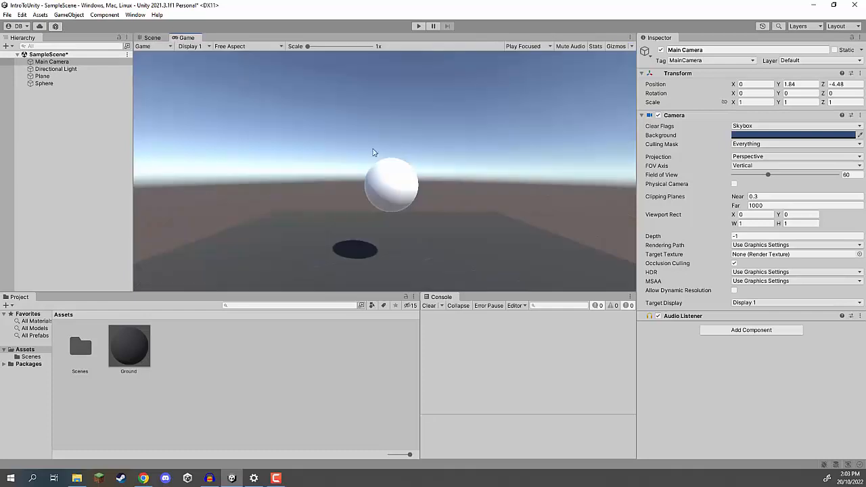
Step: Select the sphere and test the scene in Play mode before it has any physics, then stop playback
{"action": "left_click", "coordinate": [46, 84]}
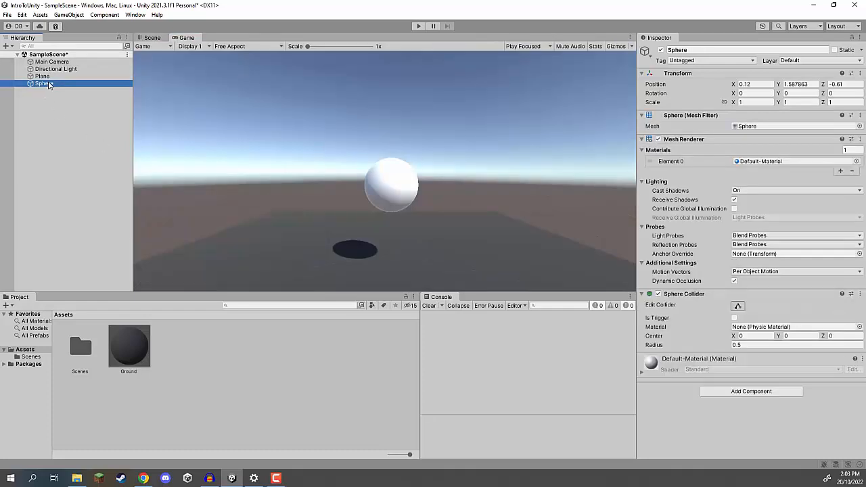
{"action": "left_click", "coordinate": [418, 27]}
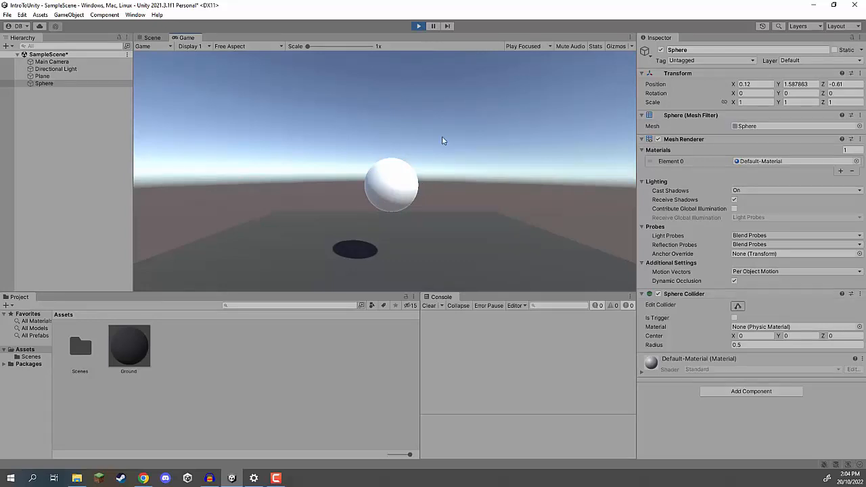
{"action": "left_click", "coordinate": [419, 26]}
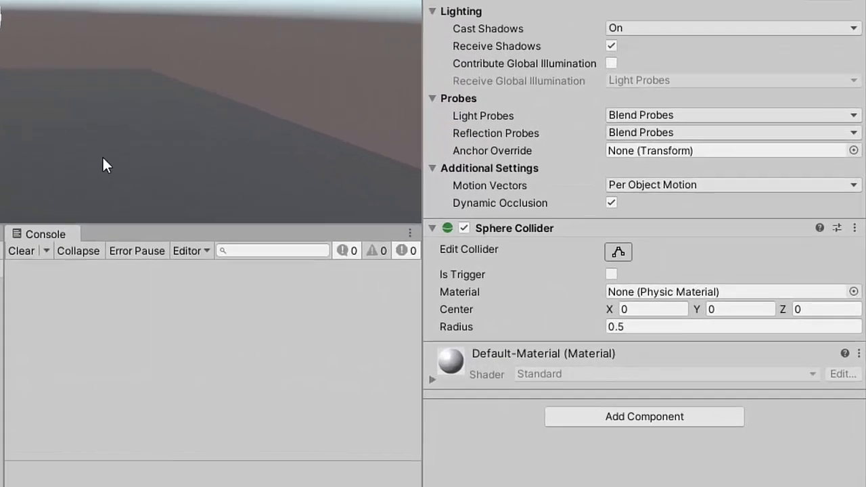
Step: Add a Rigidbody component to the sphere and collapse its Mesh Renderer and Mesh Filter settings
{"action": "left_click", "coordinate": [626, 418]}
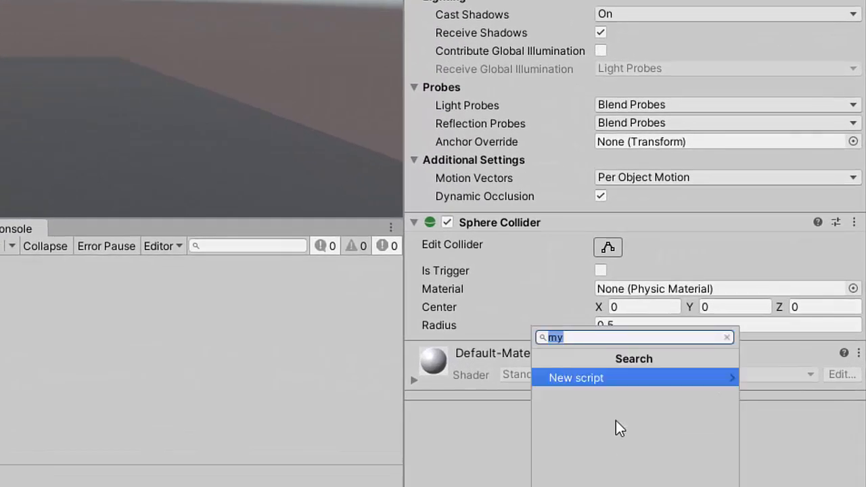
{"action": "type", "text": "rigid"}
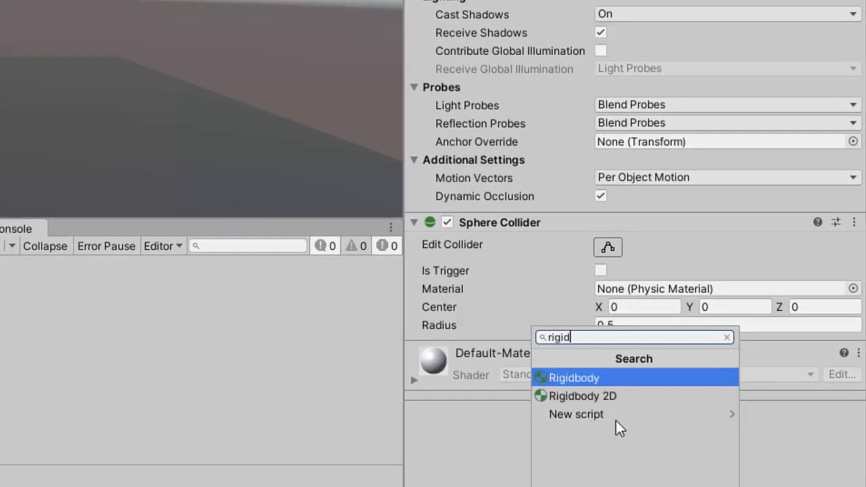
{"action": "left_click", "coordinate": [584, 378]}
{"action": "left_click", "coordinate": [495, 350]}
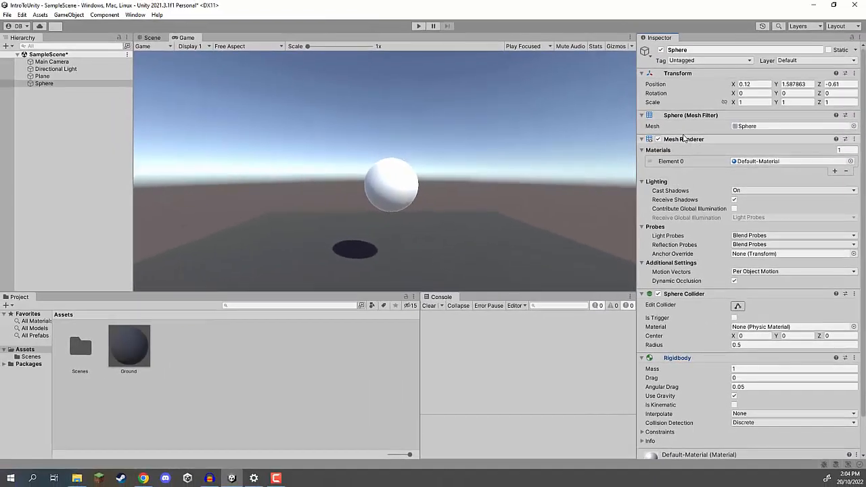
{"action": "left_click", "coordinate": [684, 139]}
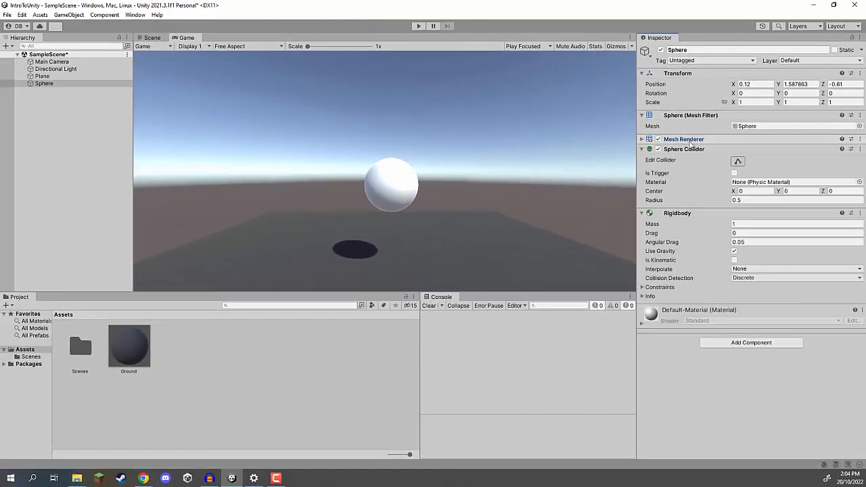
{"action": "left_click", "coordinate": [692, 117]}
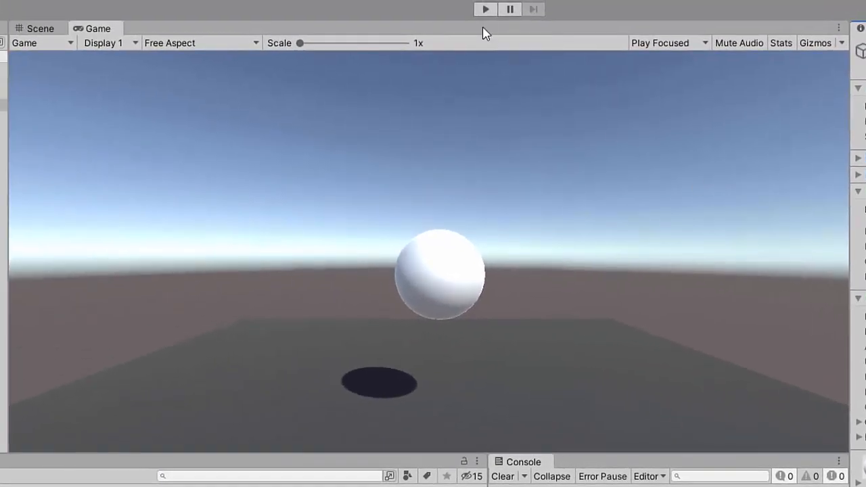
Step: Run the scene to test how the sphere behaves with its Rigidbody, then stop playback
{"action": "left_click", "coordinate": [486, 10]}
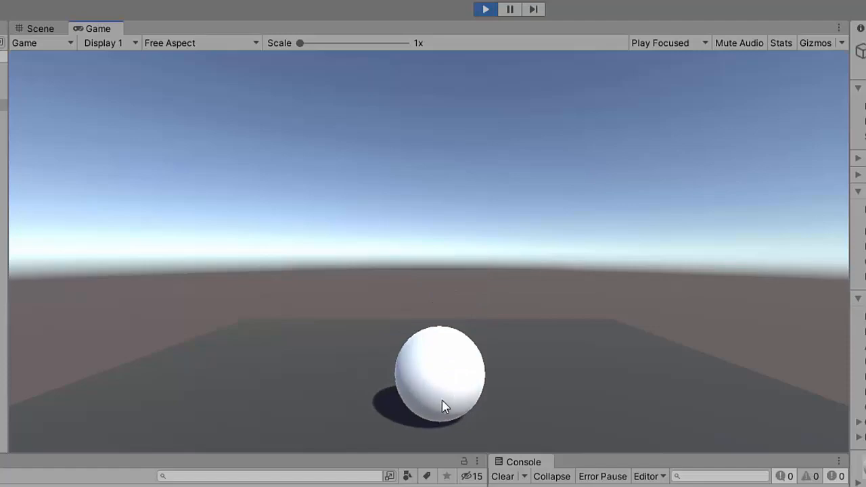
{"action": "left_click", "coordinate": [486, 9]}
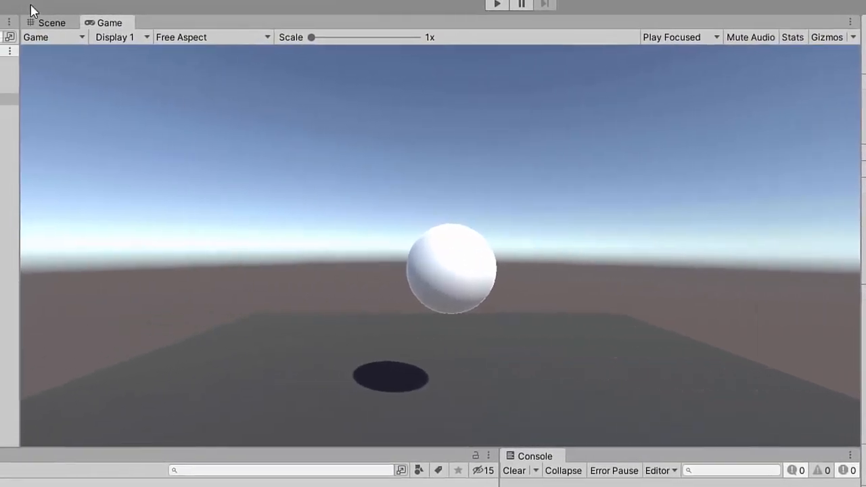
Step: Inspect the sphere's collider outline in the Scene view, try a different Sphere Collider radius and undo it
{"action": "left_click", "coordinate": [47, 23]}
{"action": "right_click_drag", "start_coordinate": [578, 238], "coordinate": [390, 200]}
{"action": "key", "text": "w"}
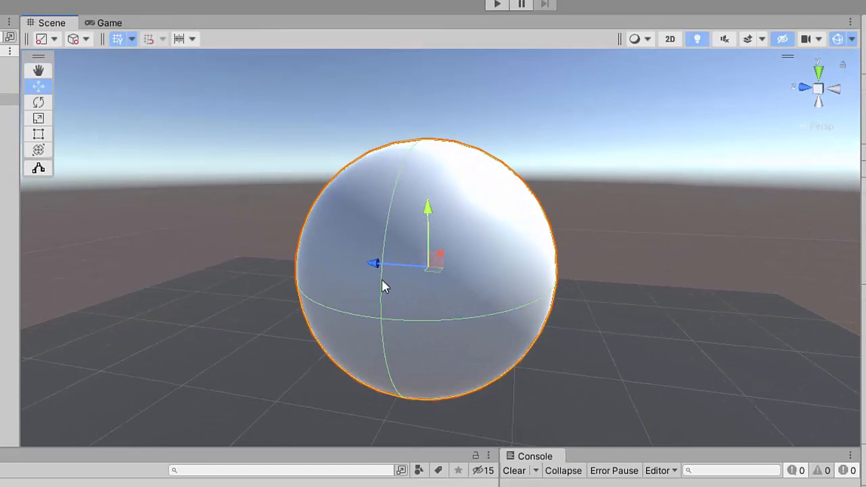
{"action": "right_click_drag", "start_coordinate": [492, 253], "coordinate": [444, 266]}
{"action": "key", "text": "d"}
{"action": "key", "text": "s"}
{"action": "key", "text": "w"}
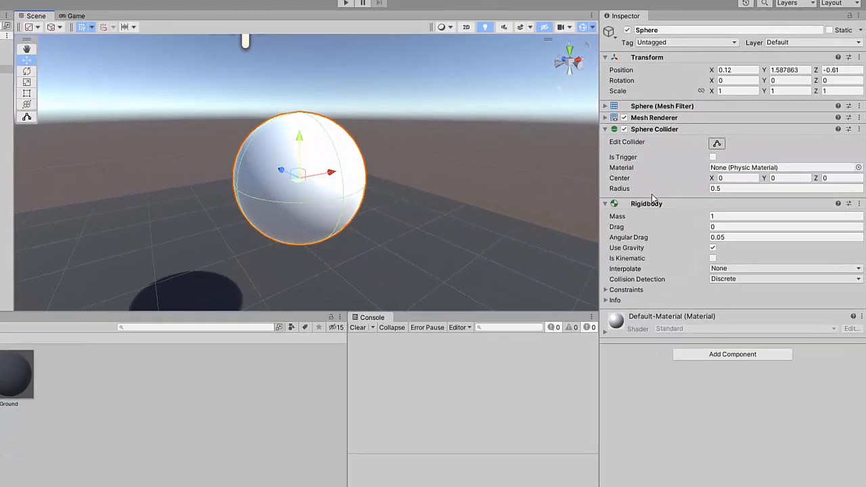
{"action": "left_click_drag", "start_coordinate": [674, 189], "coordinate": [684, 192]}
{"action": "key", "text": "ctrl+z"}
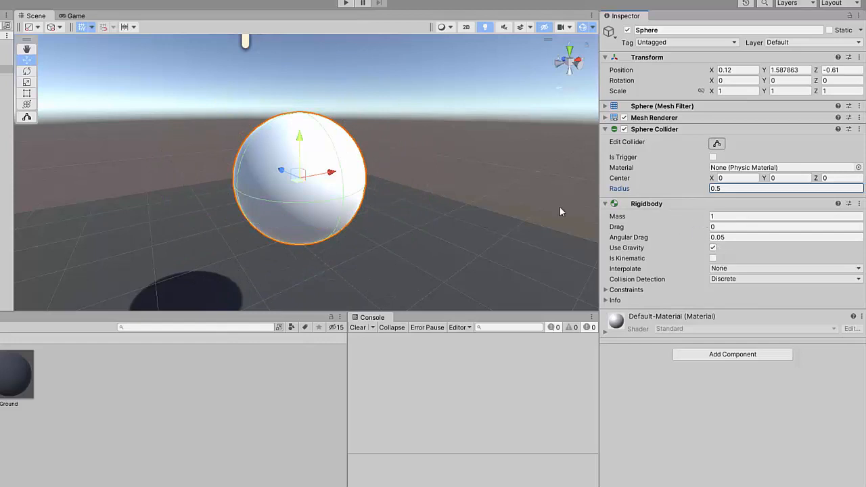
Step: Add a cube to the scene as a separate top-level object
{"action": "left_click", "coordinate": [73, 16]}
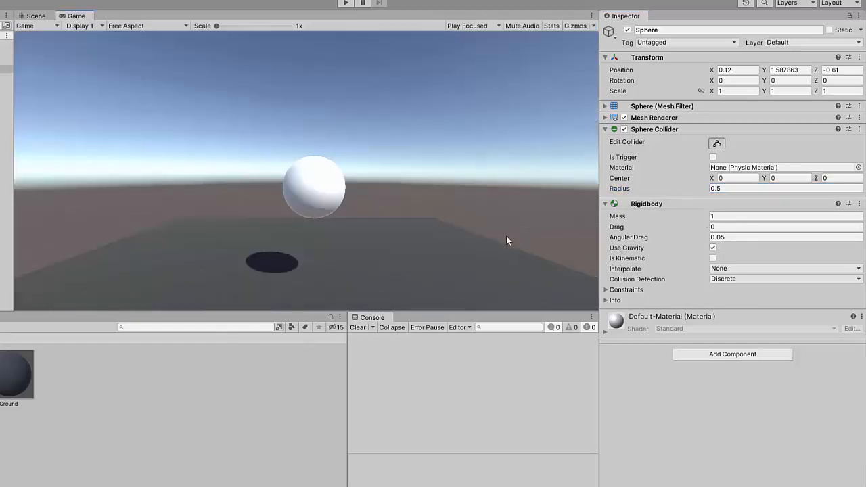
{"action": "left_click", "coordinate": [37, 16]}
{"action": "right_click_drag", "start_coordinate": [310, 164], "coordinate": [329, 203]}
{"action": "key", "text": "s"}
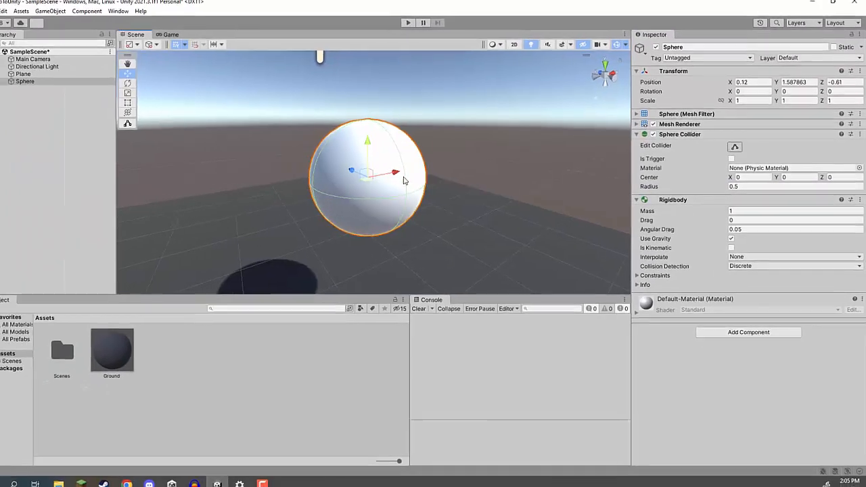
{"action": "right_click_drag", "start_coordinate": [405, 198], "coordinate": [409, 200]}
{"action": "left_click", "coordinate": [37, 106]}
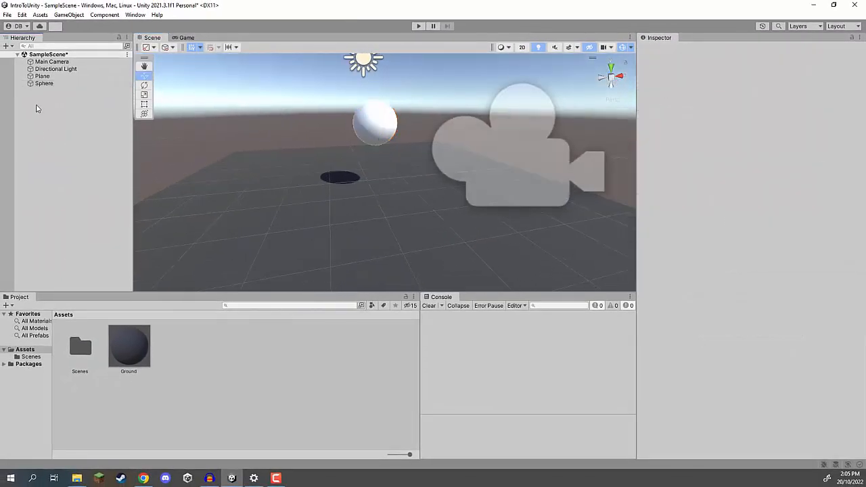
{"action": "right_click", "coordinate": [37, 106]}
{"action": "mouse_move", "coordinate": [70, 226]}
{"action": "left_click", "coordinate": [210, 221]}
Step: Shape the cube into a ramp beneath the sphere, scaled to about 4.97 × 0.13 × 2.54 and rotated about 12.4 degrees around Z
{"action": "key", "text": "a"}
{"action": "right_click_drag", "start_coordinate": [438, 127], "coordinate": [410, 151]}
{"action": "key", "text": "d"}
{"action": "left_click_drag", "start_coordinate": [411, 155], "coordinate": [400, 134]}
{"action": "key", "text": "r"}
{"action": "left_click_drag", "start_coordinate": [329, 148], "coordinate": [333, 103]}
{"action": "key", "text": "e"}
{"action": "key", "text": "w"}
{"action": "key", "text": "e"}
{"action": "key", "text": "w"}
Step: Run the scene in the Game view to test the sphere dropping onto the ramp, and stop playback
{"action": "left_click", "coordinate": [179, 38]}
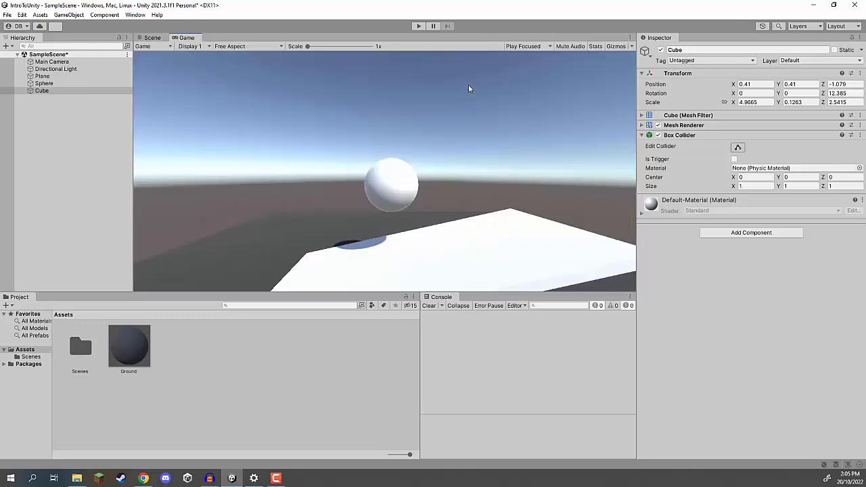
{"action": "left_click", "coordinate": [419, 26]}
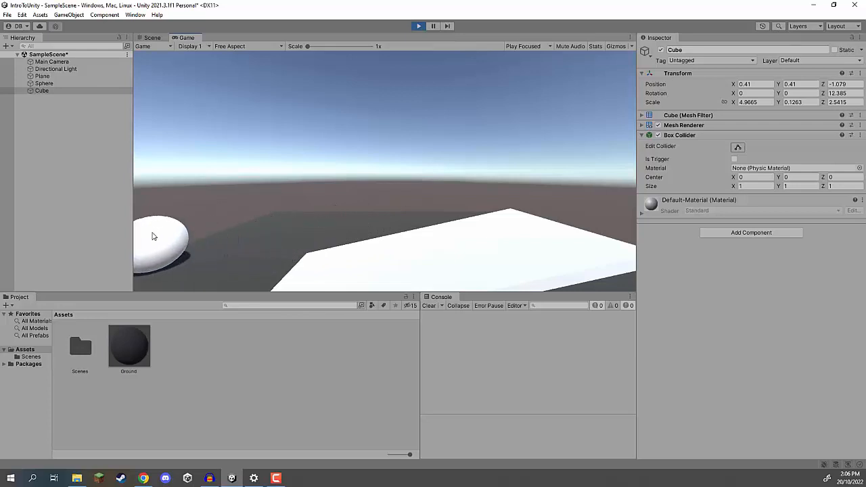
{"action": "left_click", "coordinate": [419, 26]}
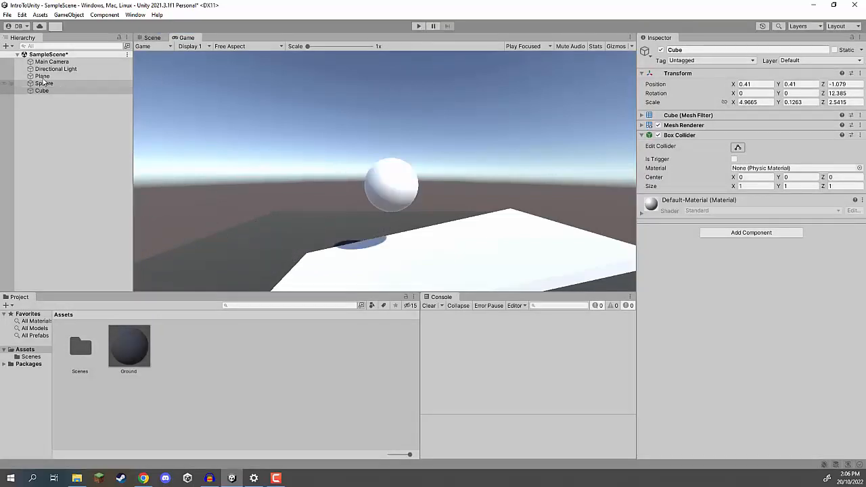
Step: Set the sphere's Rigidbody drag to 1 and test its roll down the ramp in Play mode, stopping playback at the end
{"action": "left_click", "coordinate": [44, 83]}
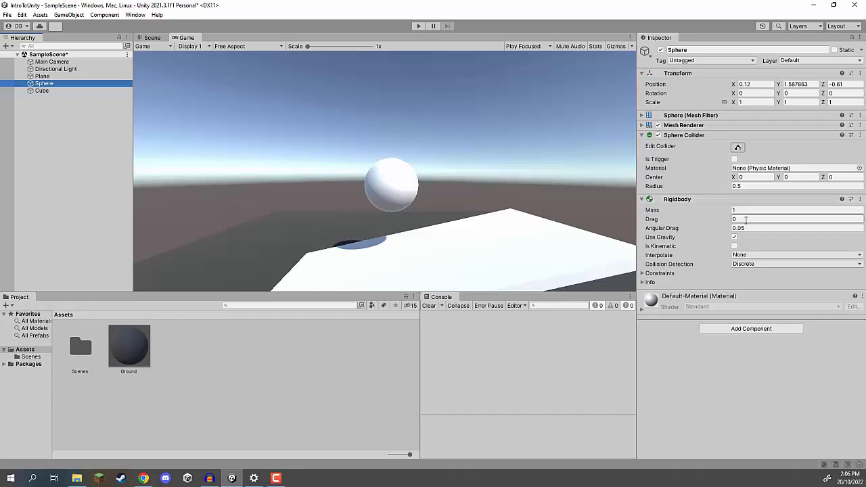
{"action": "left_click", "coordinate": [745, 219]}
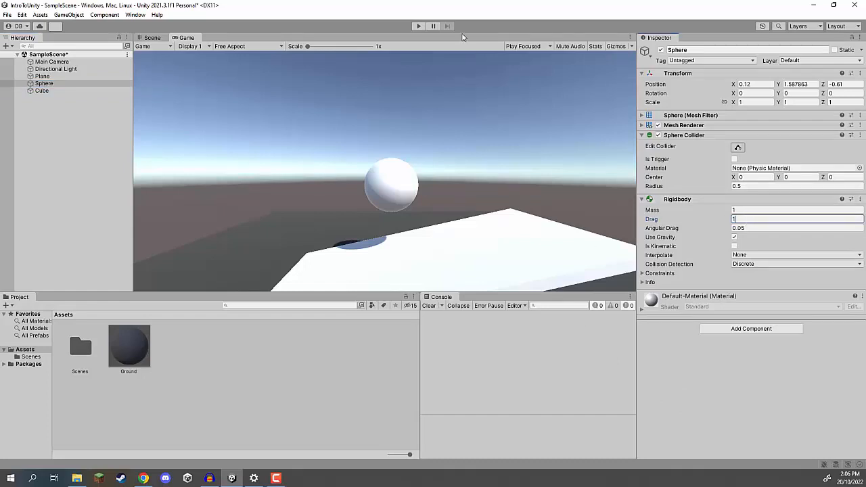
{"action": "left_click", "coordinate": [419, 26]}
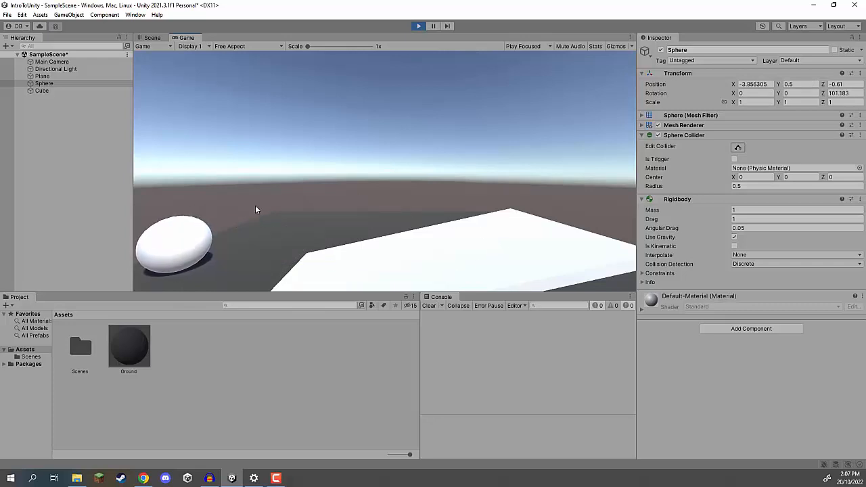
{"action": "left_click", "coordinate": [417, 27]}
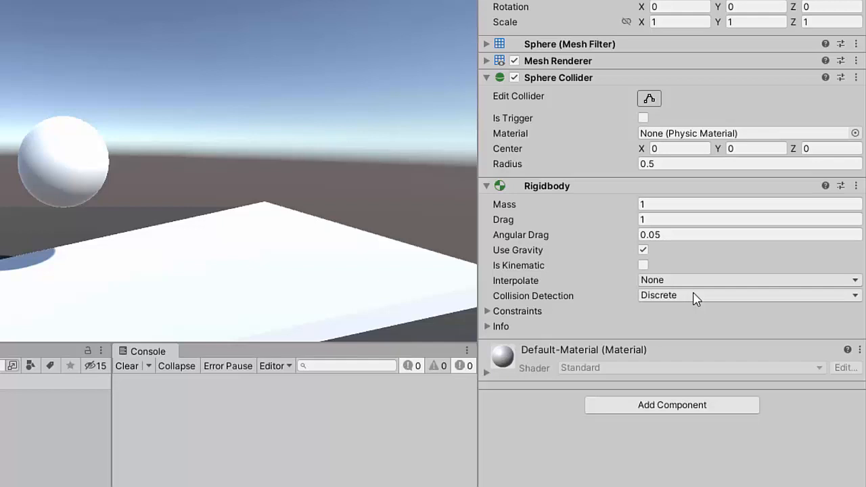
Step: Try freezing the sphere's rotation on X, Y and Z in the Rigidbody constraints, and clear all three again
{"action": "left_click", "coordinate": [488, 313]}
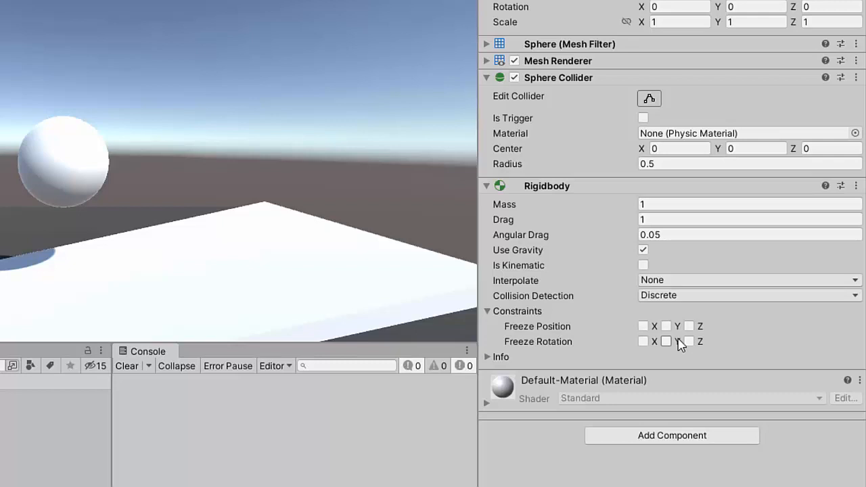
{"action": "left_click", "coordinate": [645, 342]}
{"action": "left_click", "coordinate": [667, 341]}
{"action": "left_click", "coordinate": [689, 342]}
{"action": "left_click", "coordinate": [689, 342]}
{"action": "left_click", "coordinate": [667, 342]}
{"action": "left_click", "coordinate": [643, 342]}
{"action": "left_click", "coordinate": [507, 314]}
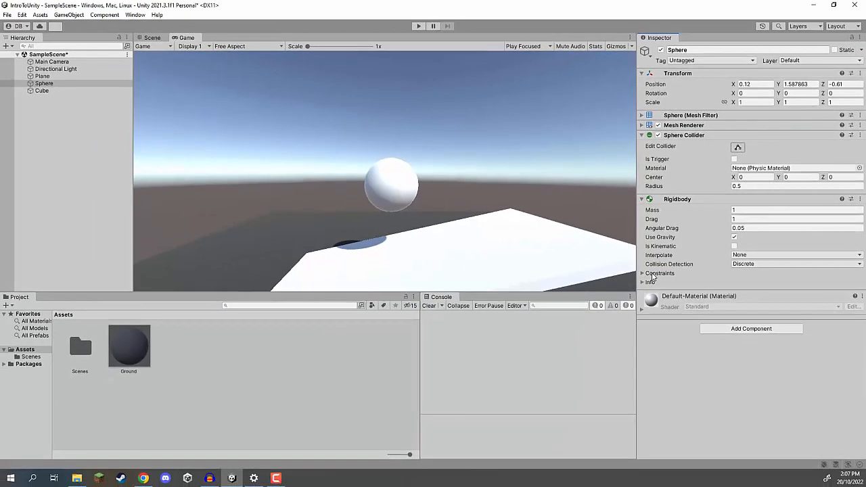
Step: Duplicate the sphere five times and stagger the copies above it, with the highest at about X -0.57, Y 6.19
{"action": "key", "text": "ctrl+1"}
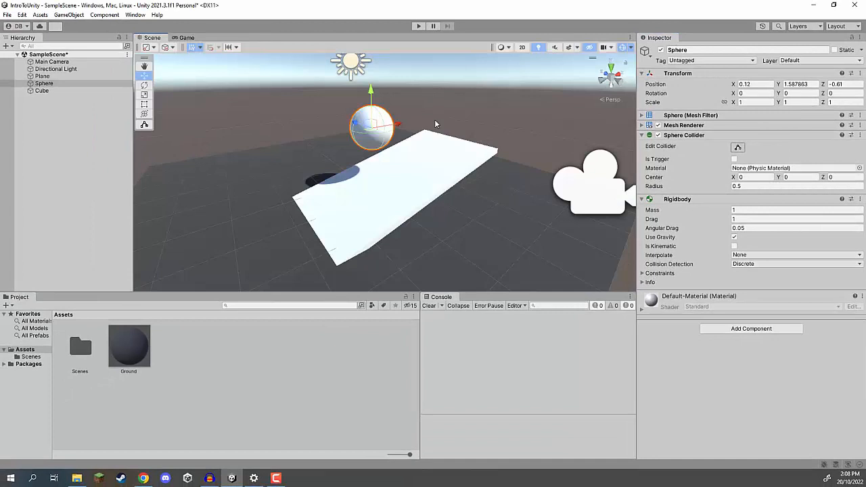
{"action": "key", "text": "f"}
{"action": "key", "text": "ctrl+d"}
{"action": "left_click_drag", "start_coordinate": [365, 173], "coordinate": [400, 81]}
{"action": "key", "text": "ctrl+d"}
{"action": "right_click_drag", "start_coordinate": [406, 118], "coordinate": [409, 149]}
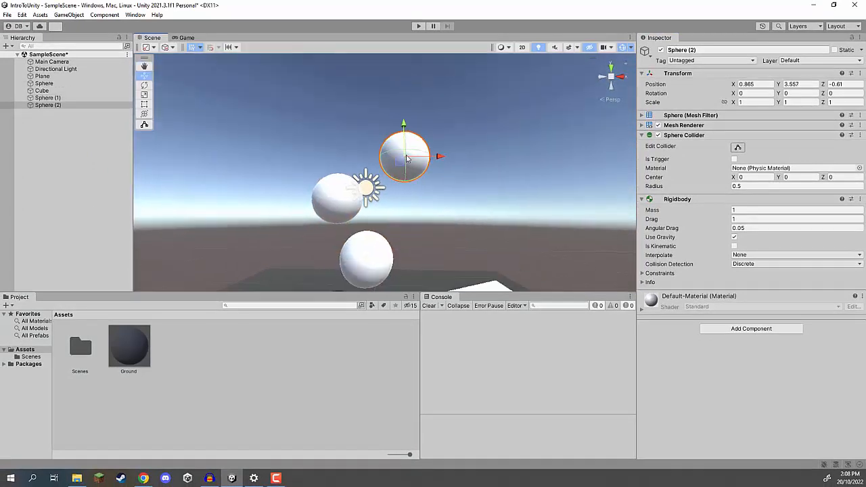
{"action": "key", "text": "ctrl+d"}
{"action": "left_click_drag", "start_coordinate": [409, 149], "coordinate": [345, 65]}
{"action": "key", "text": "ctrl+d"}
{"action": "key", "text": "ctrl+d"}
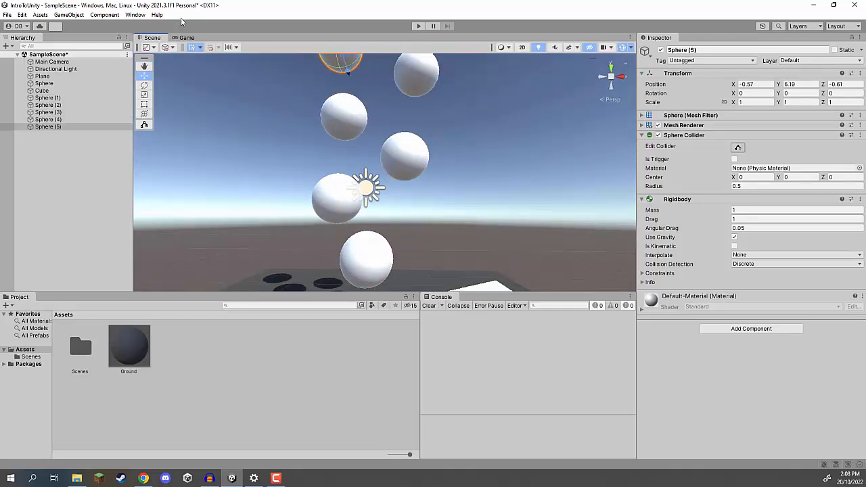
Step: Run the scene in the Game view to test the stacked spheres colliding on the ramp, and stop playback
{"action": "left_click", "coordinate": [186, 38]}
{"action": "left_click", "coordinate": [418, 26]}
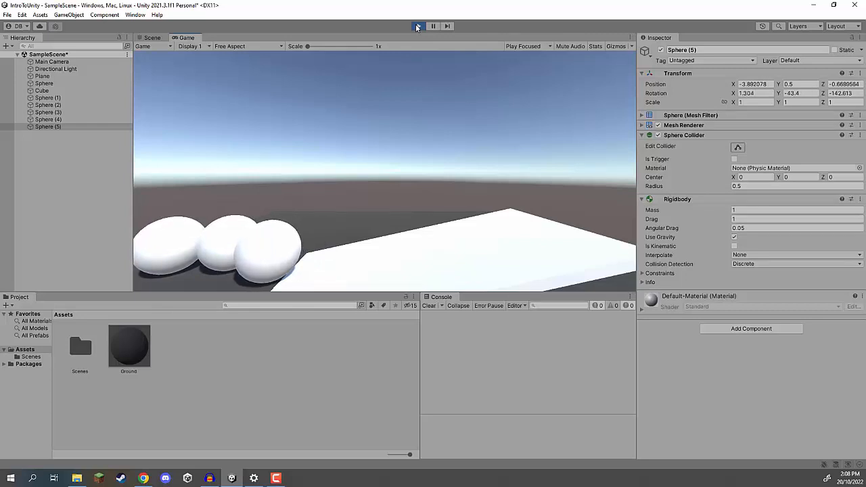
{"action": "left_click", "coordinate": [418, 27]}
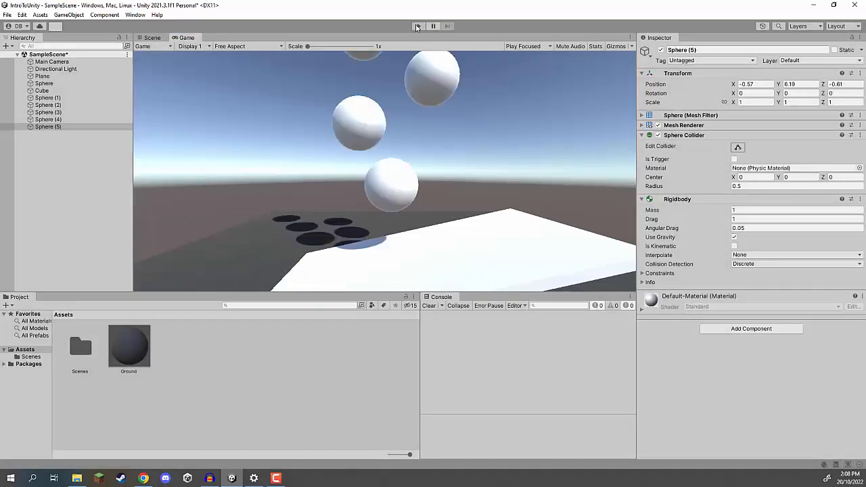